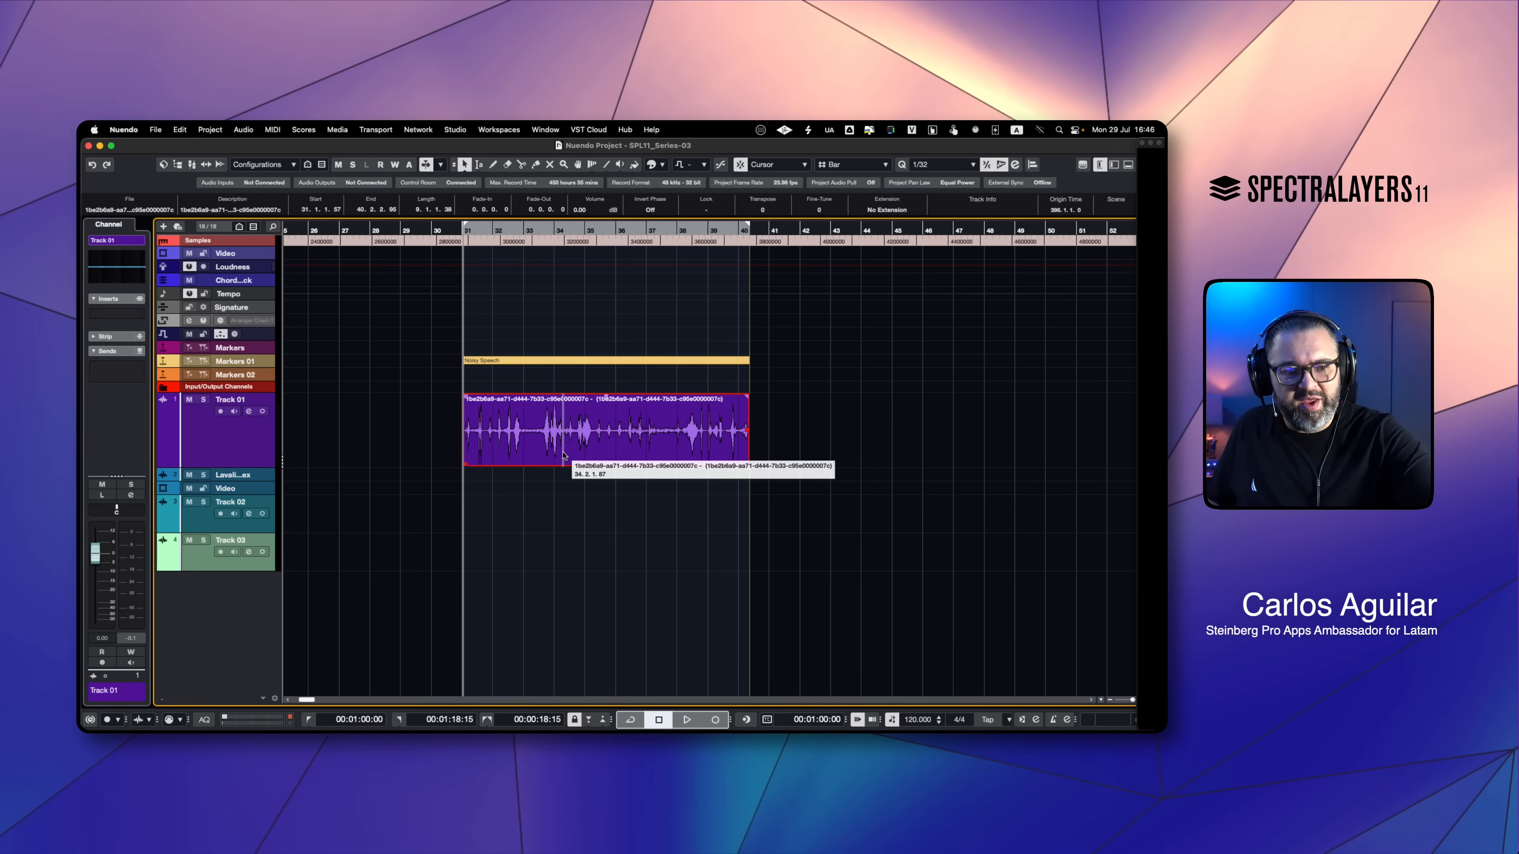
Open the noisy speech event on Track 01 in SpectraLayers and apply Unmix Noisy Speech to split it into speech and noise layers.
{"action": "left_click", "coordinate": [889, 209]}
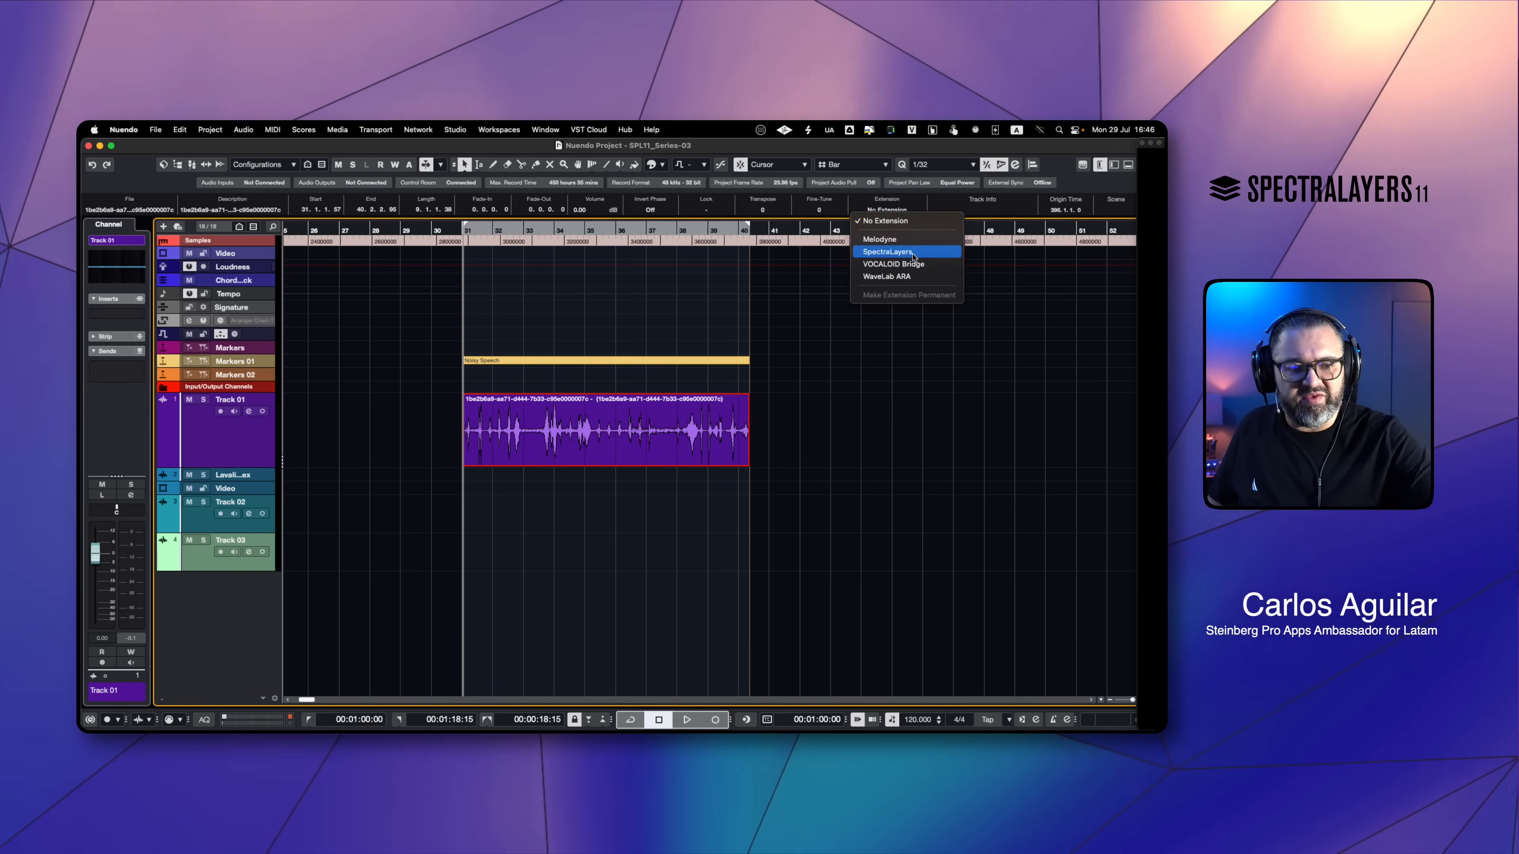
{"action": "left_click", "coordinate": [913, 253]}
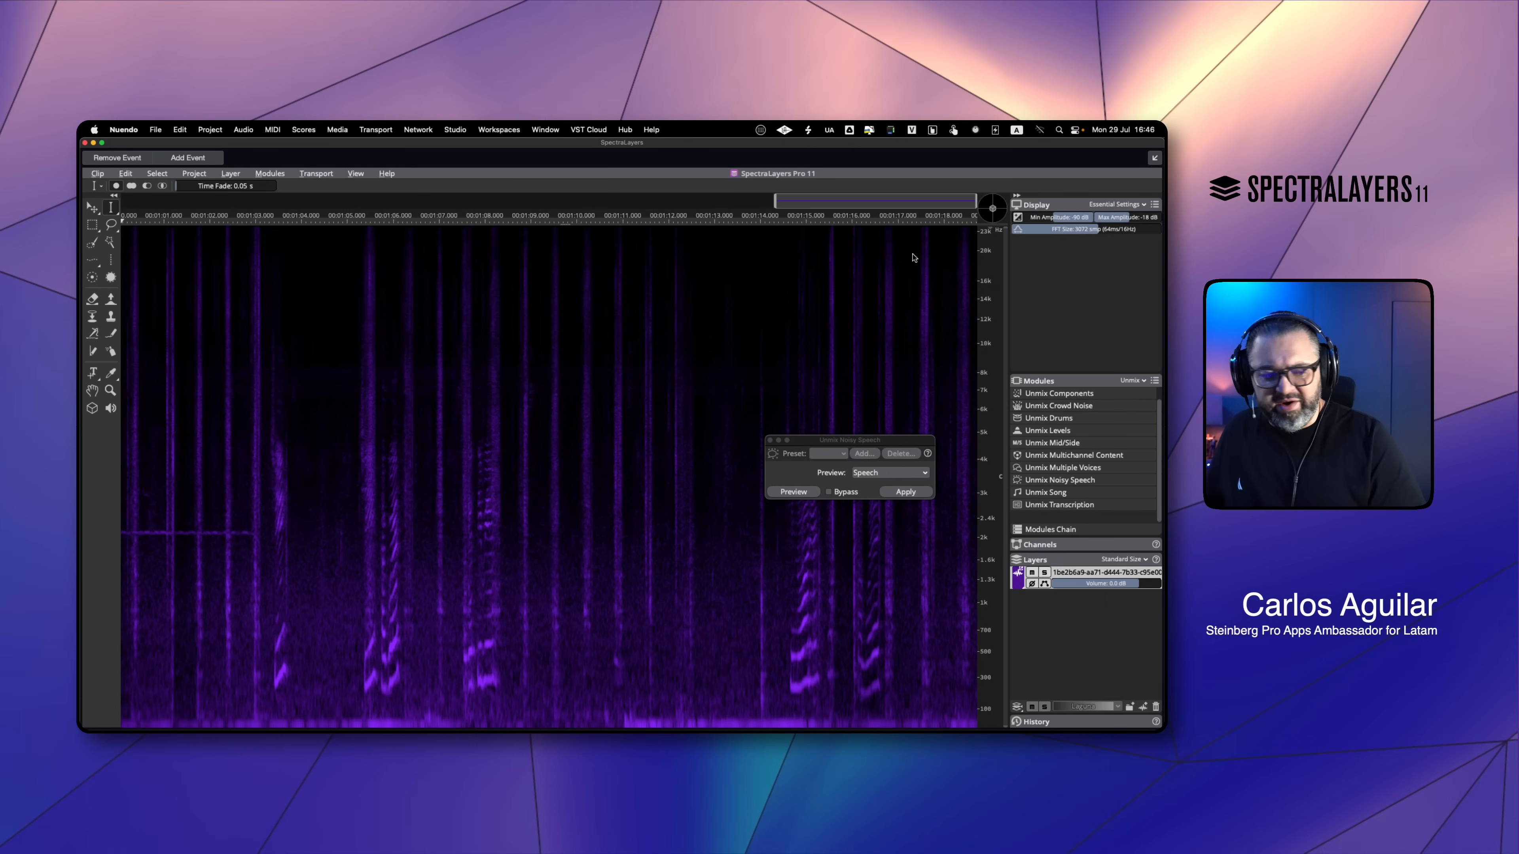
{"action": "left_click", "coordinate": [140, 583]}
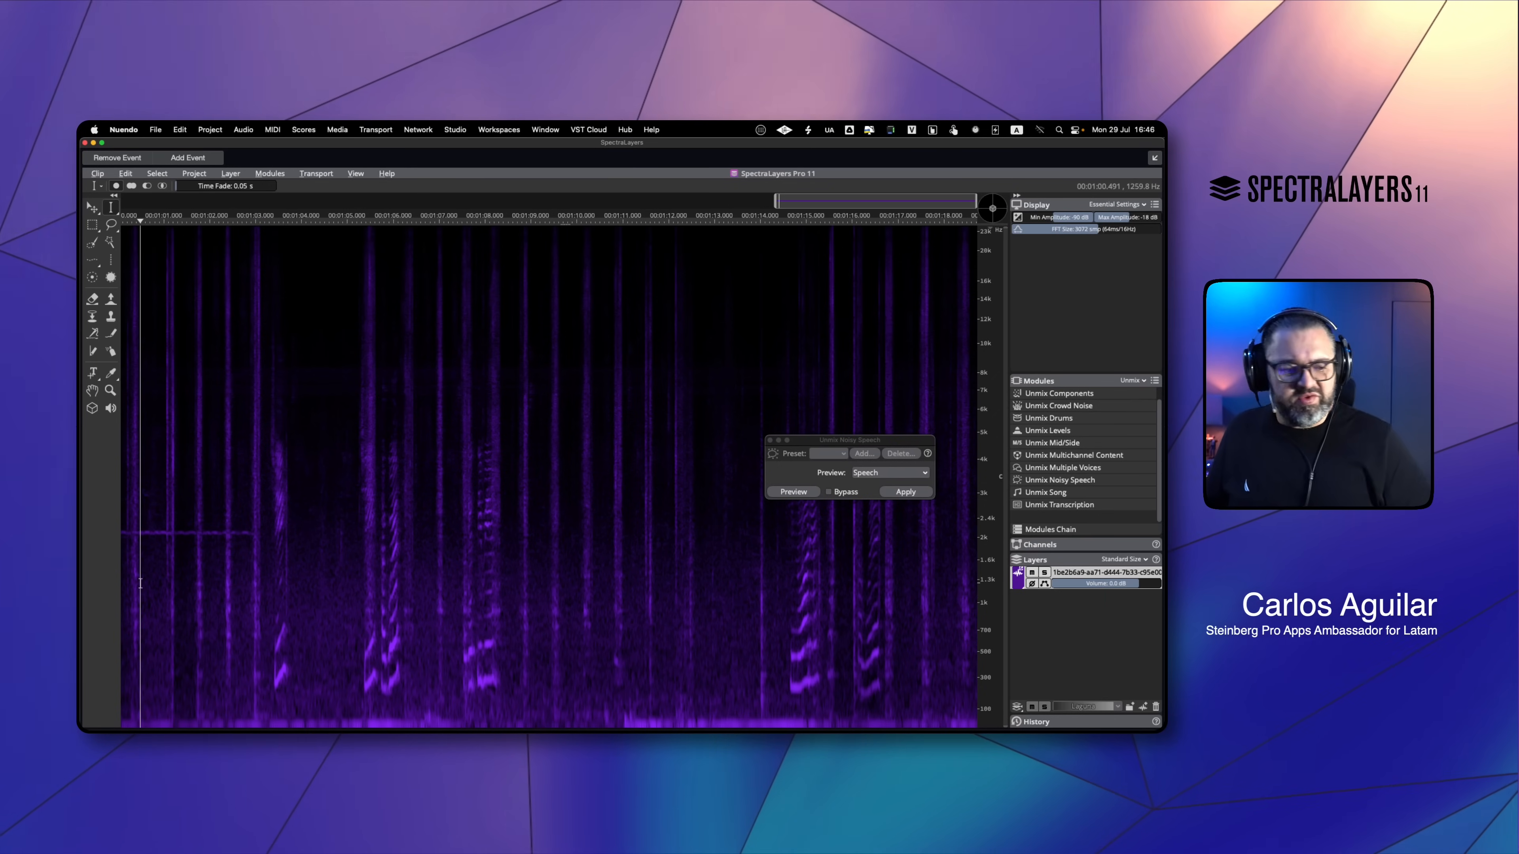
{"action": "left_click", "coordinate": [770, 437]}
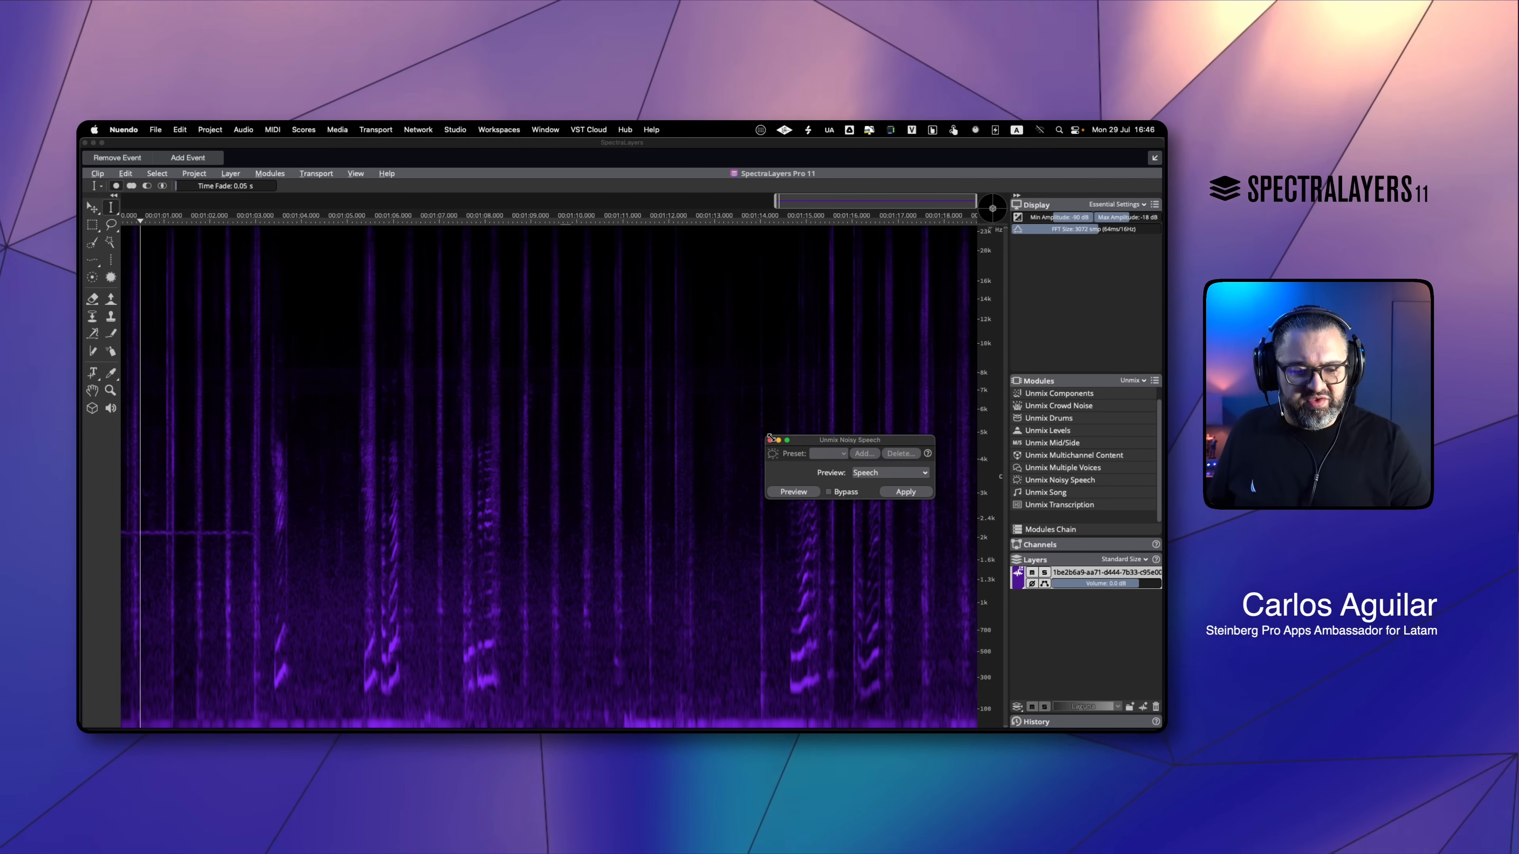
{"action": "left_click", "coordinate": [906, 492]}
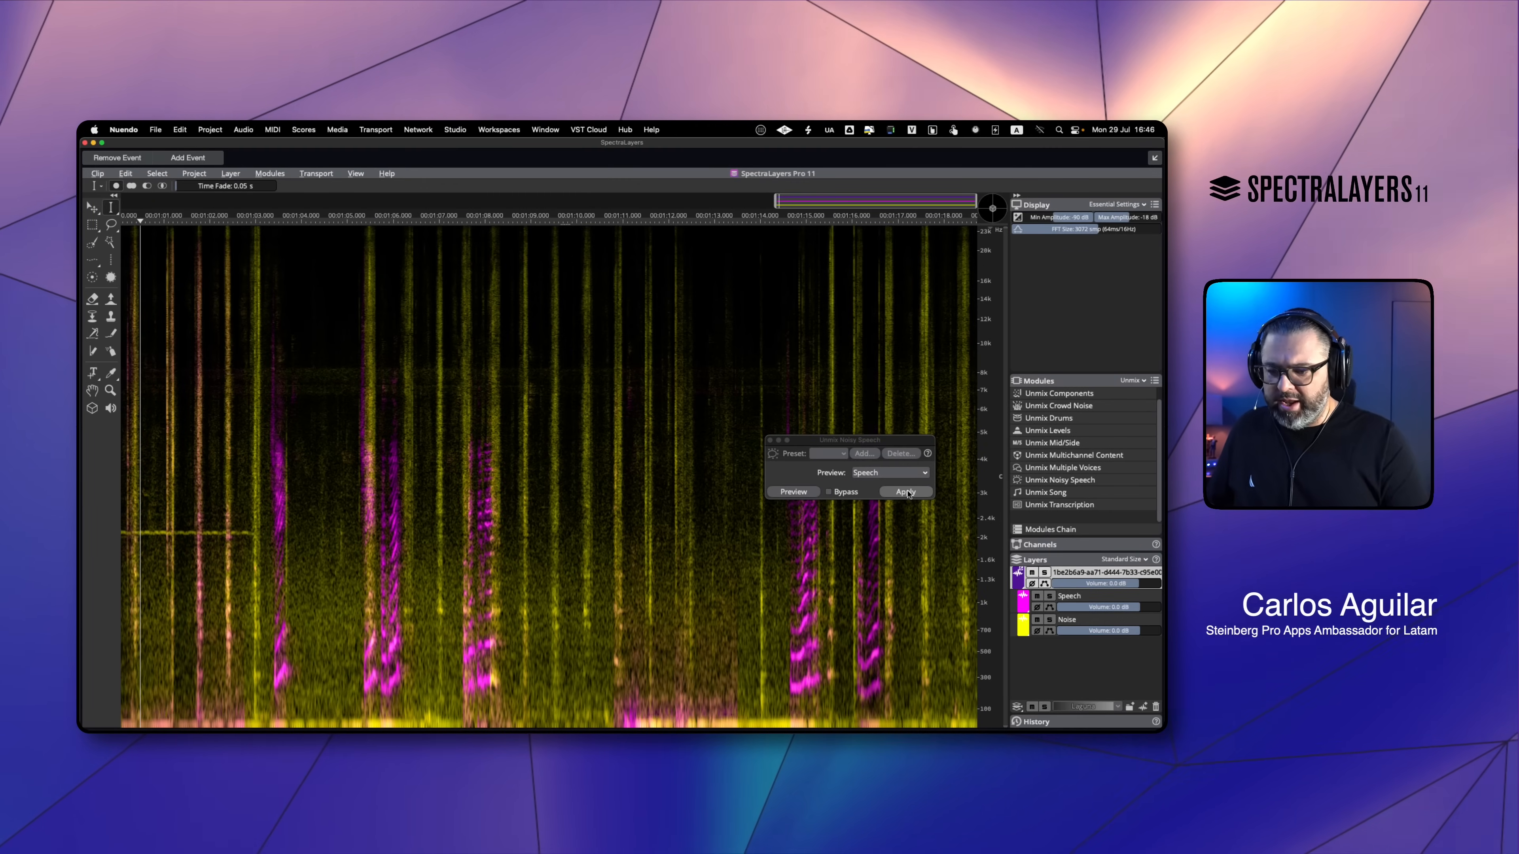
Mute the Noise layer, play the isolated speech from about 00:01:02.990, and close the Unmix Noisy Speech dialog.
{"action": "left_click", "coordinate": [255, 630]}
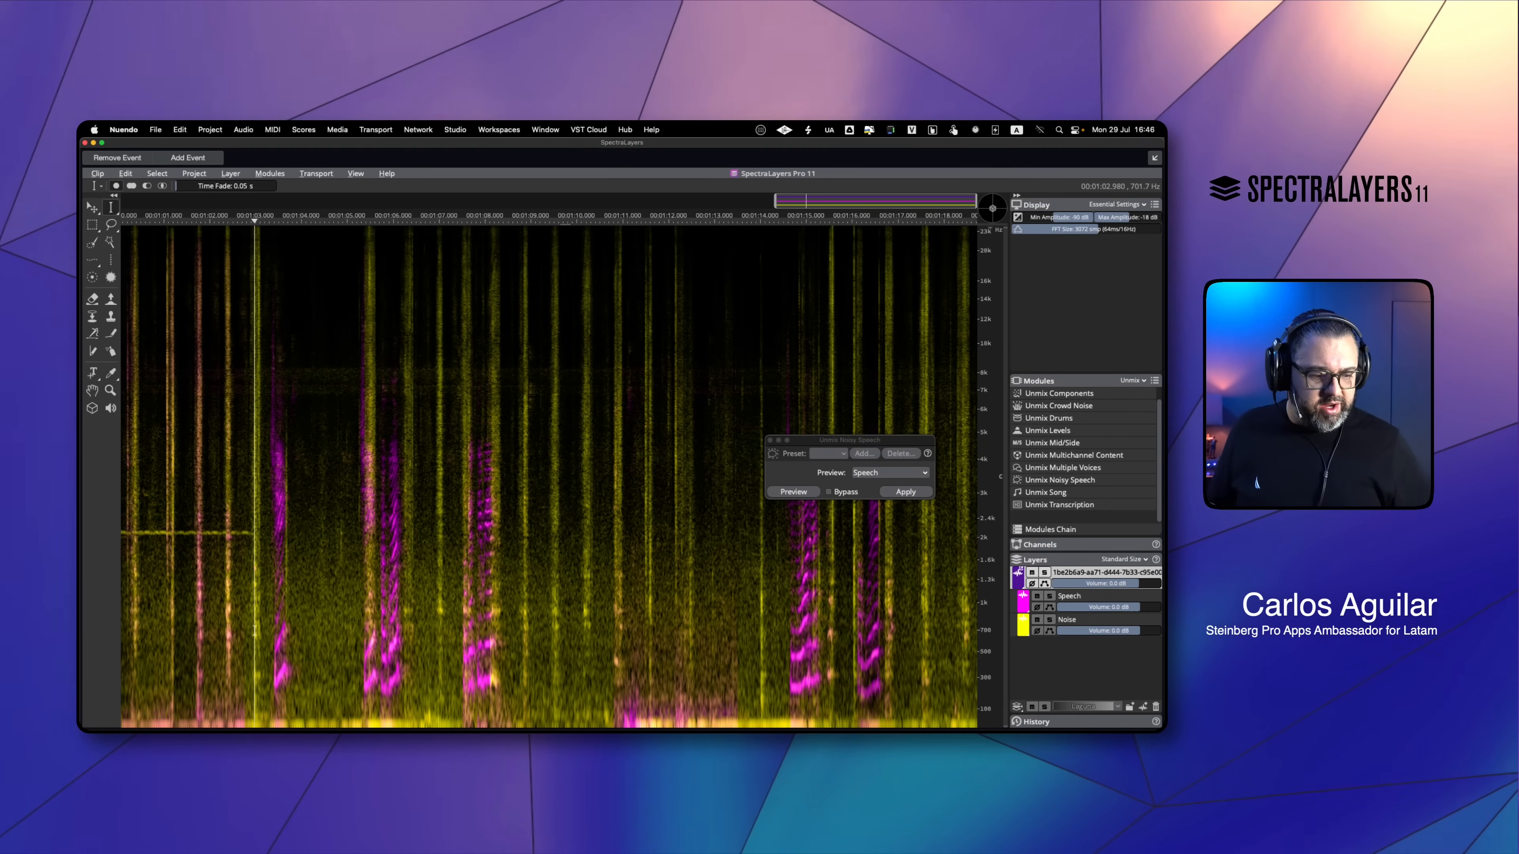
{"action": "left_click", "coordinate": [1049, 640]}
{"action": "left_click", "coordinate": [1036, 620]}
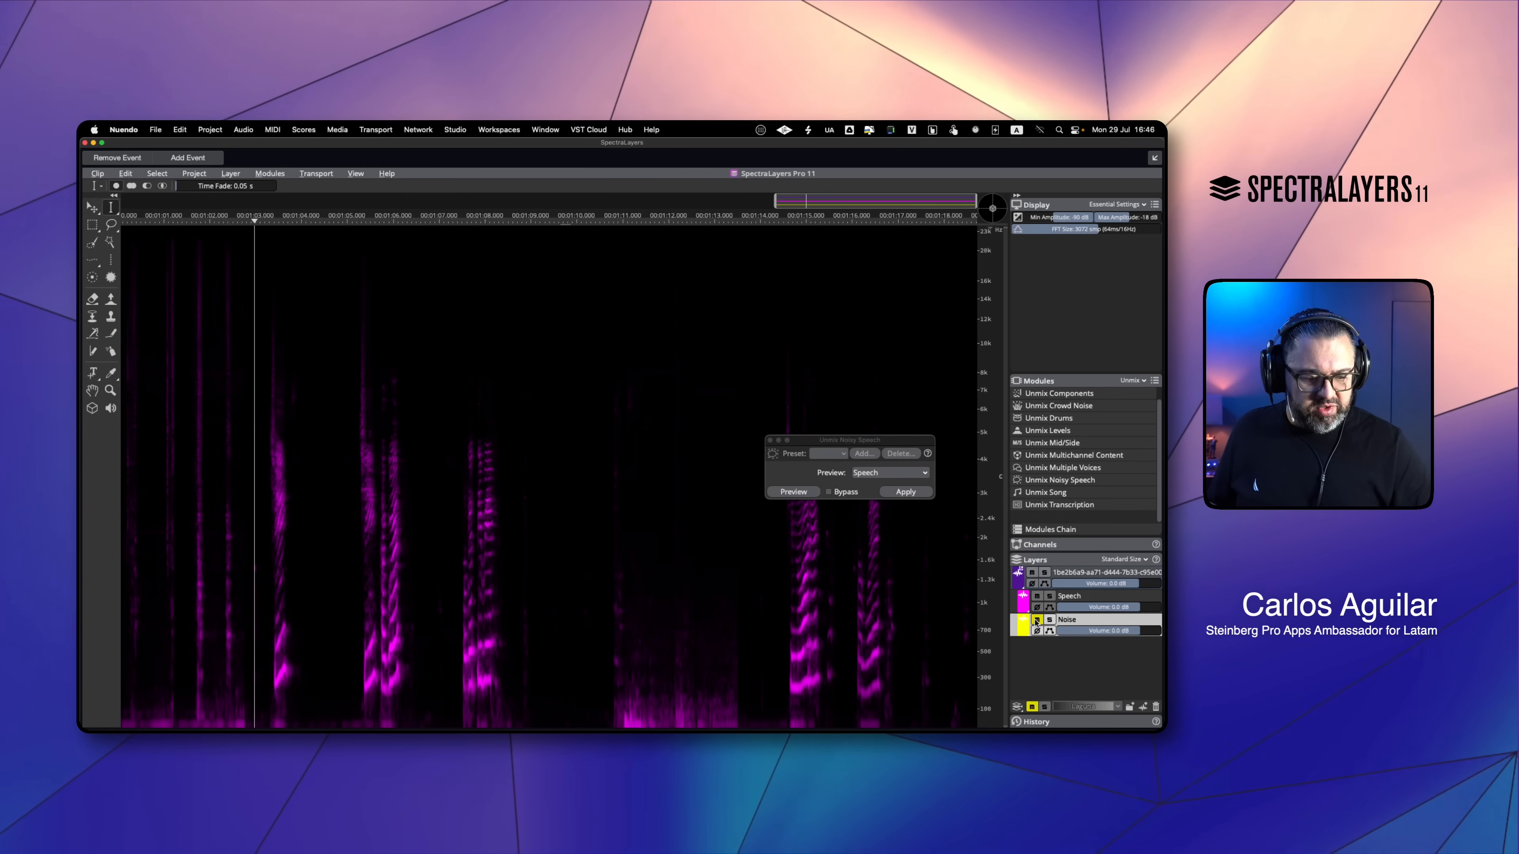
{"action": "key", "text": "space"}
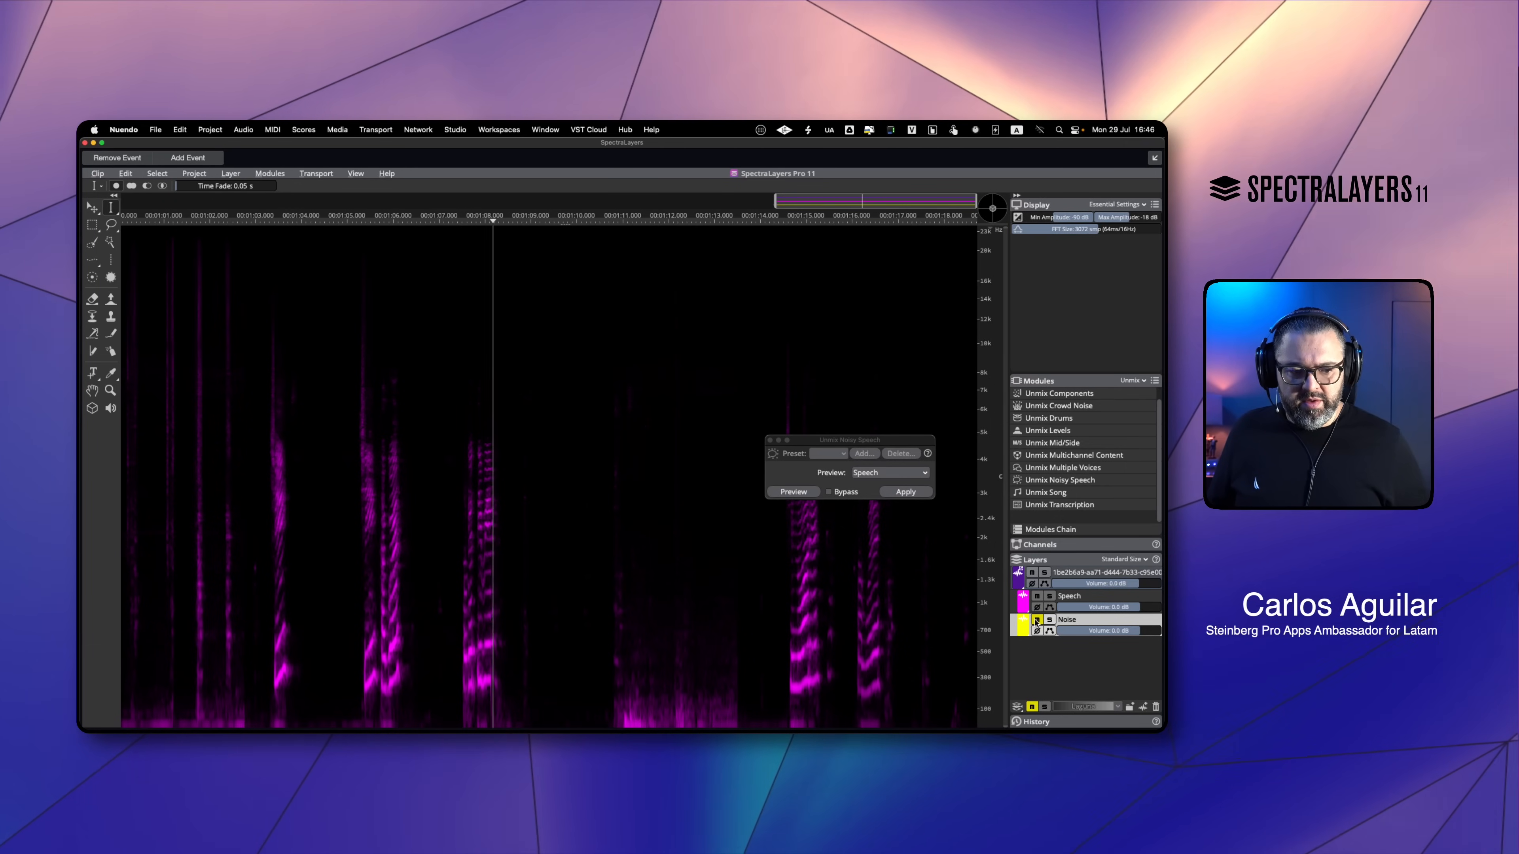
{"action": "left_click", "coordinate": [771, 440]}
{"action": "key", "text": "space"}
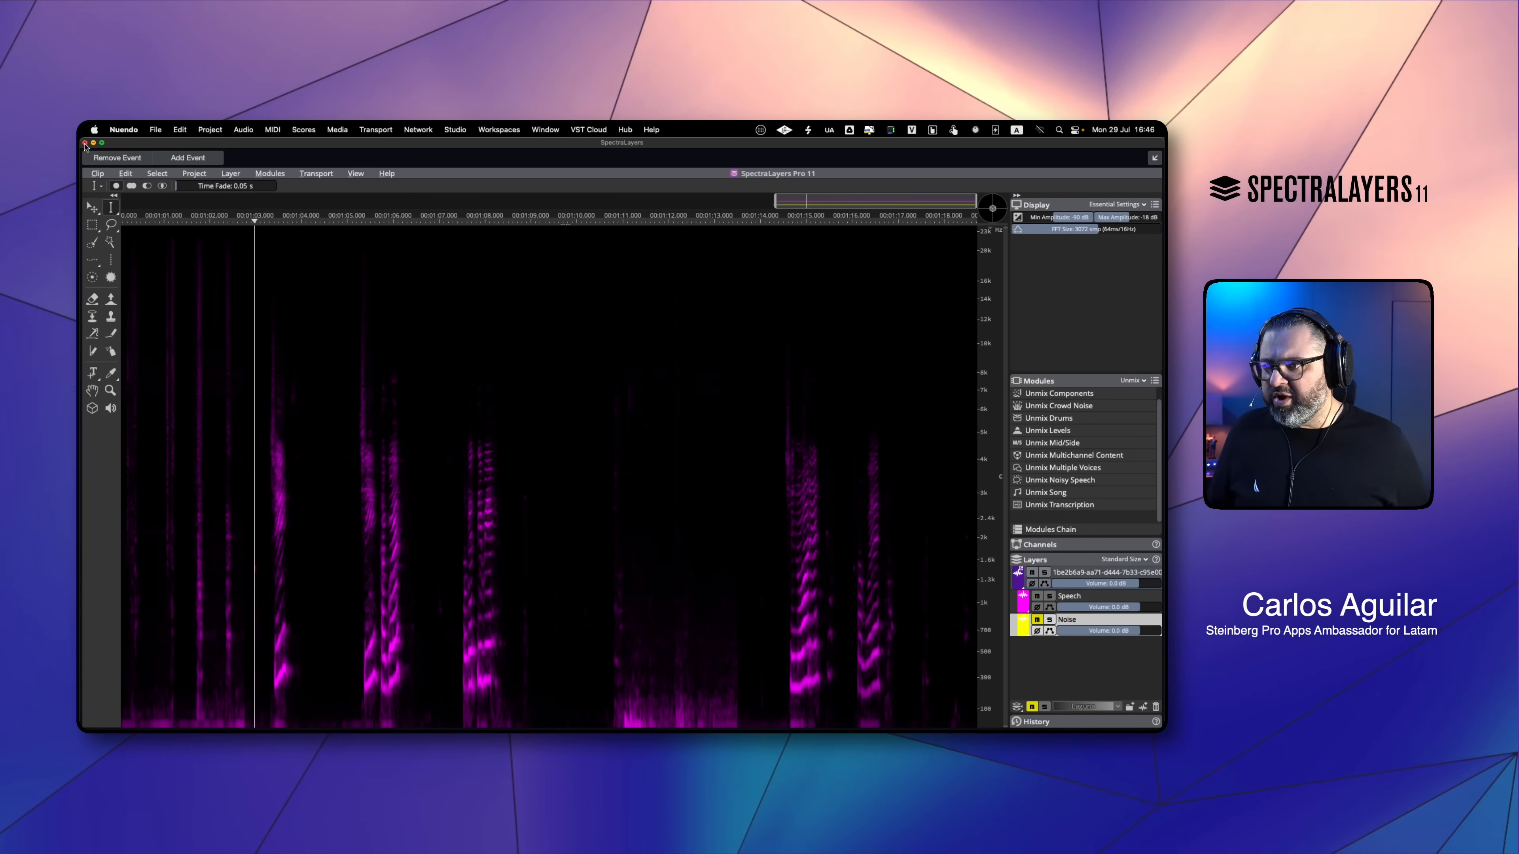
Return to the Nuendo project window and play back the unmixed speech event on Track 01.
{"action": "left_click", "coordinate": [85, 142]}
{"action": "key", "text": "space"}
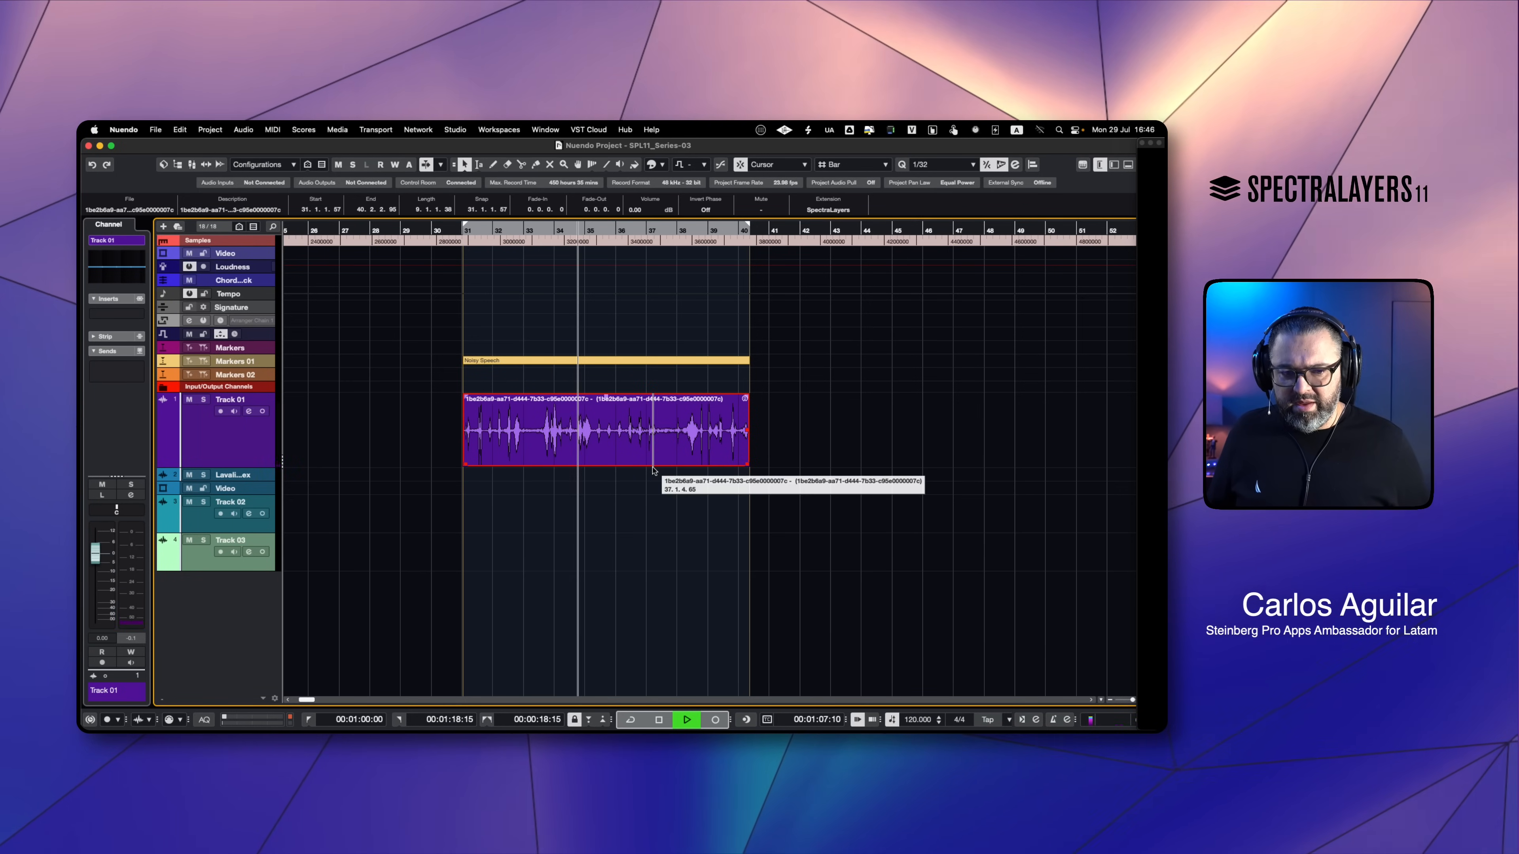
{"action": "key", "text": "space"}
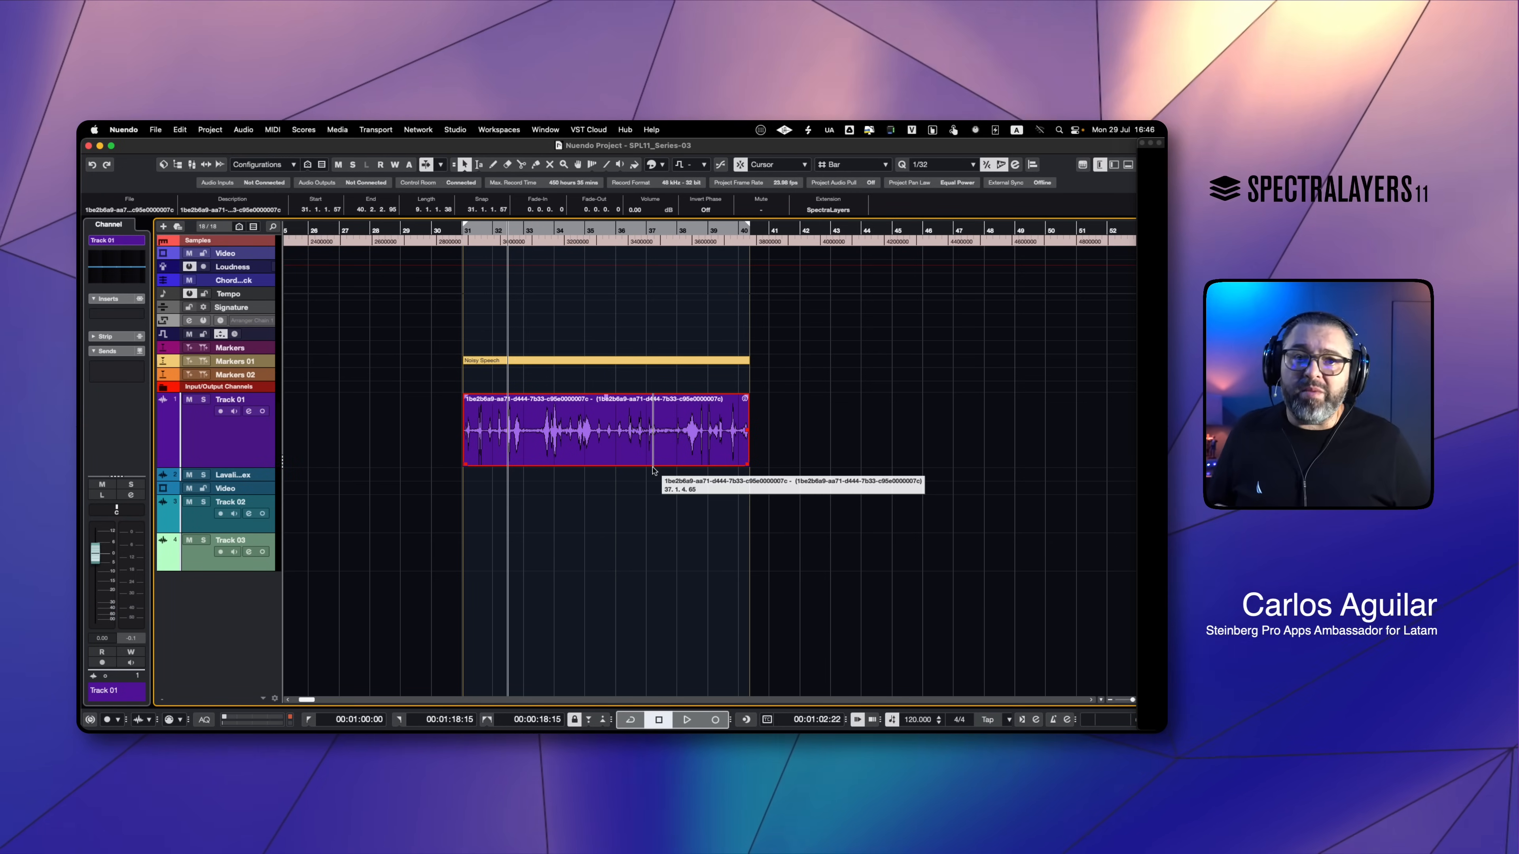
{"action": "key", "text": "alt+space"}
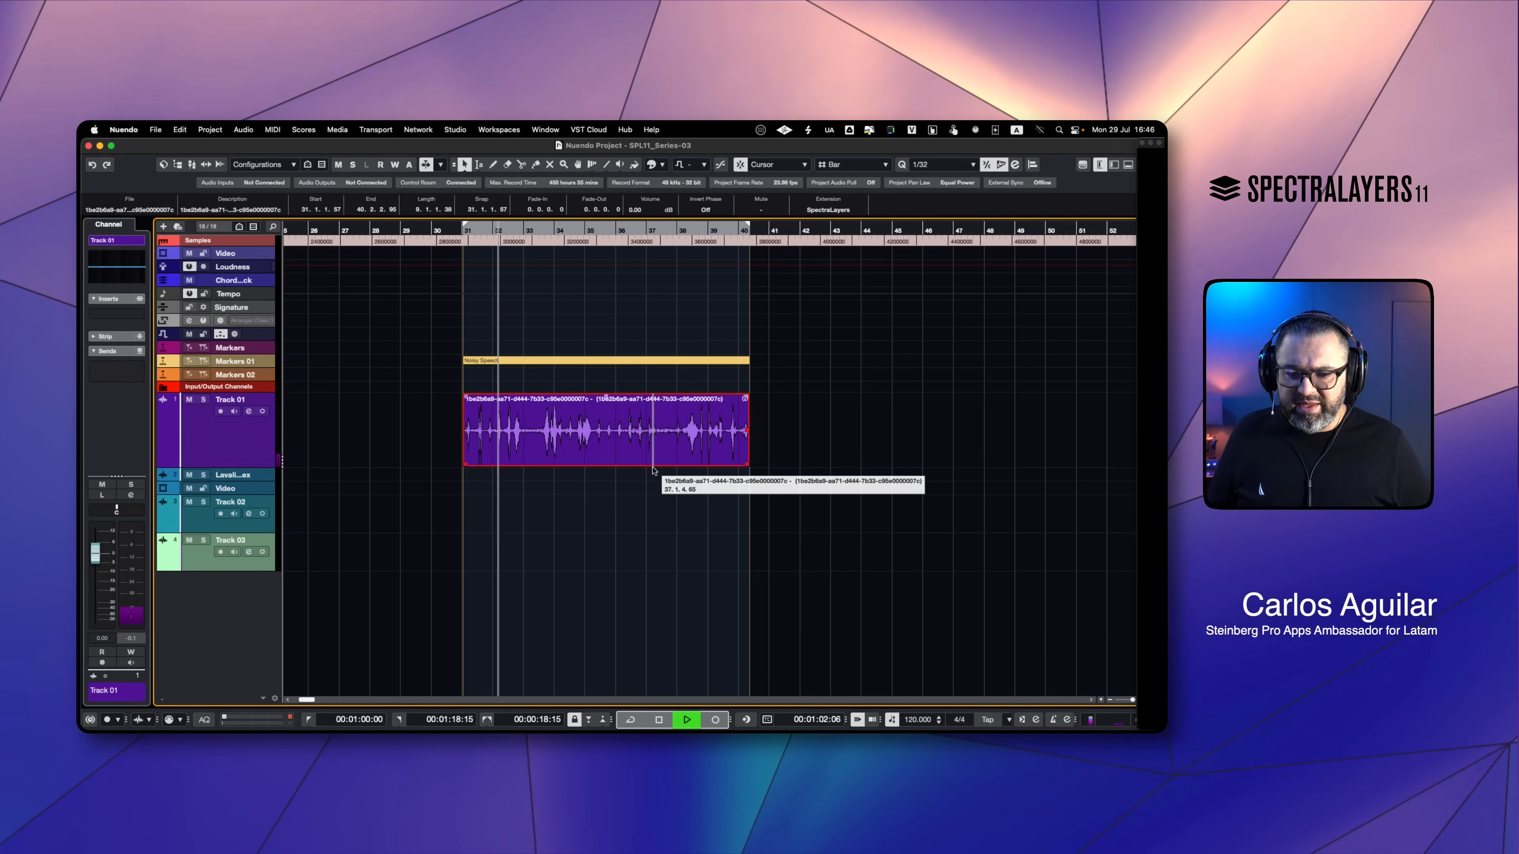
{"action": "key", "text": "space"}
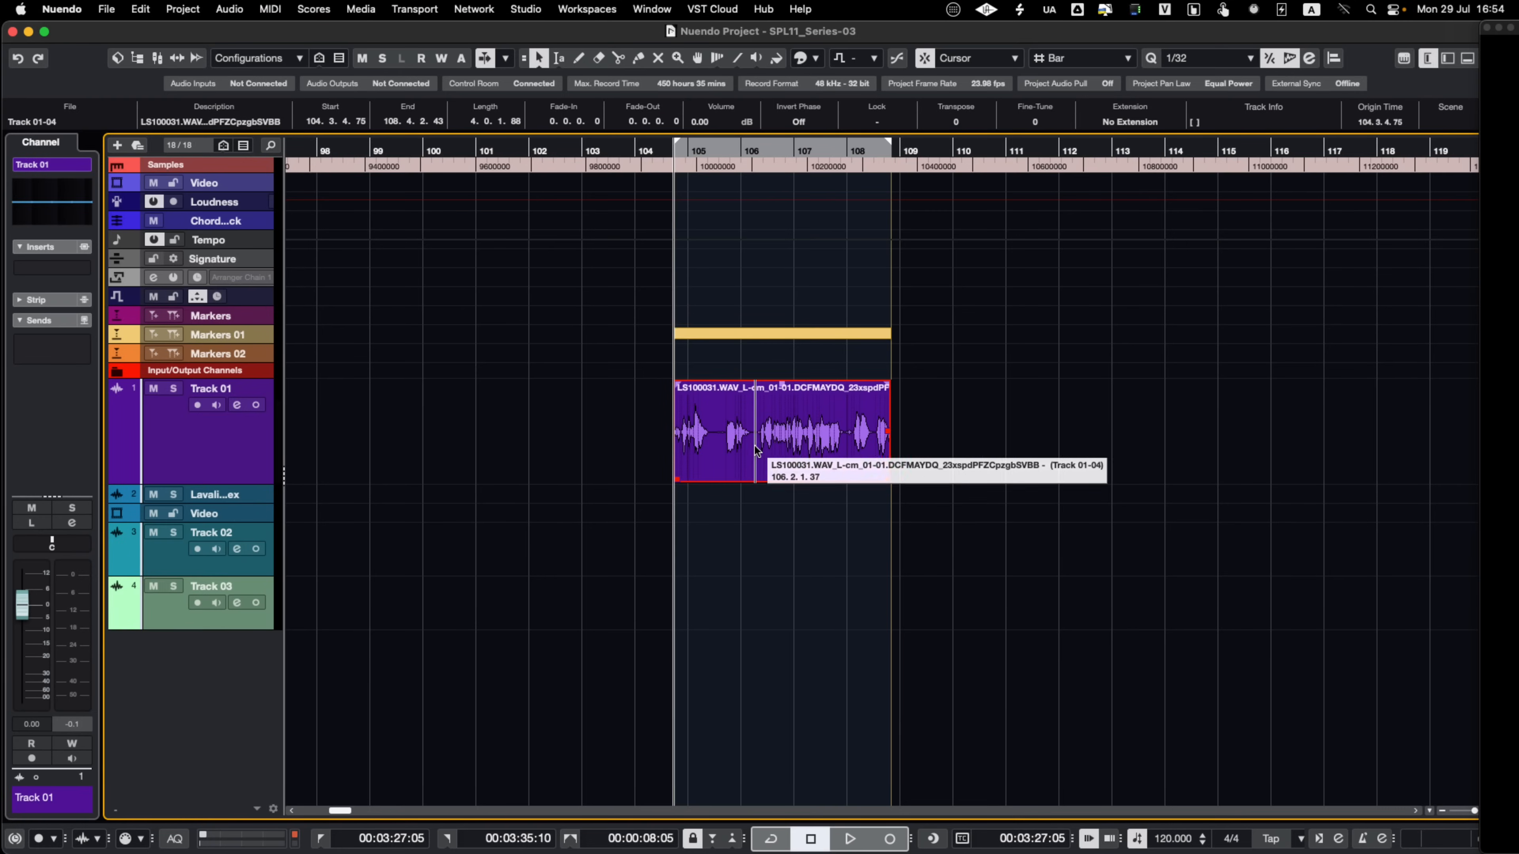
Play back the LS100031.WAV speech event on Track 01 from 00:03:27:05 to listen to its noise.
{"action": "scroll", "coordinate": [762, 449], "scroll_direction": "up", "scroll_amount": 1}
{"action": "scroll", "coordinate": [762, 449], "scroll_direction": "up", "scroll_amount": 3}
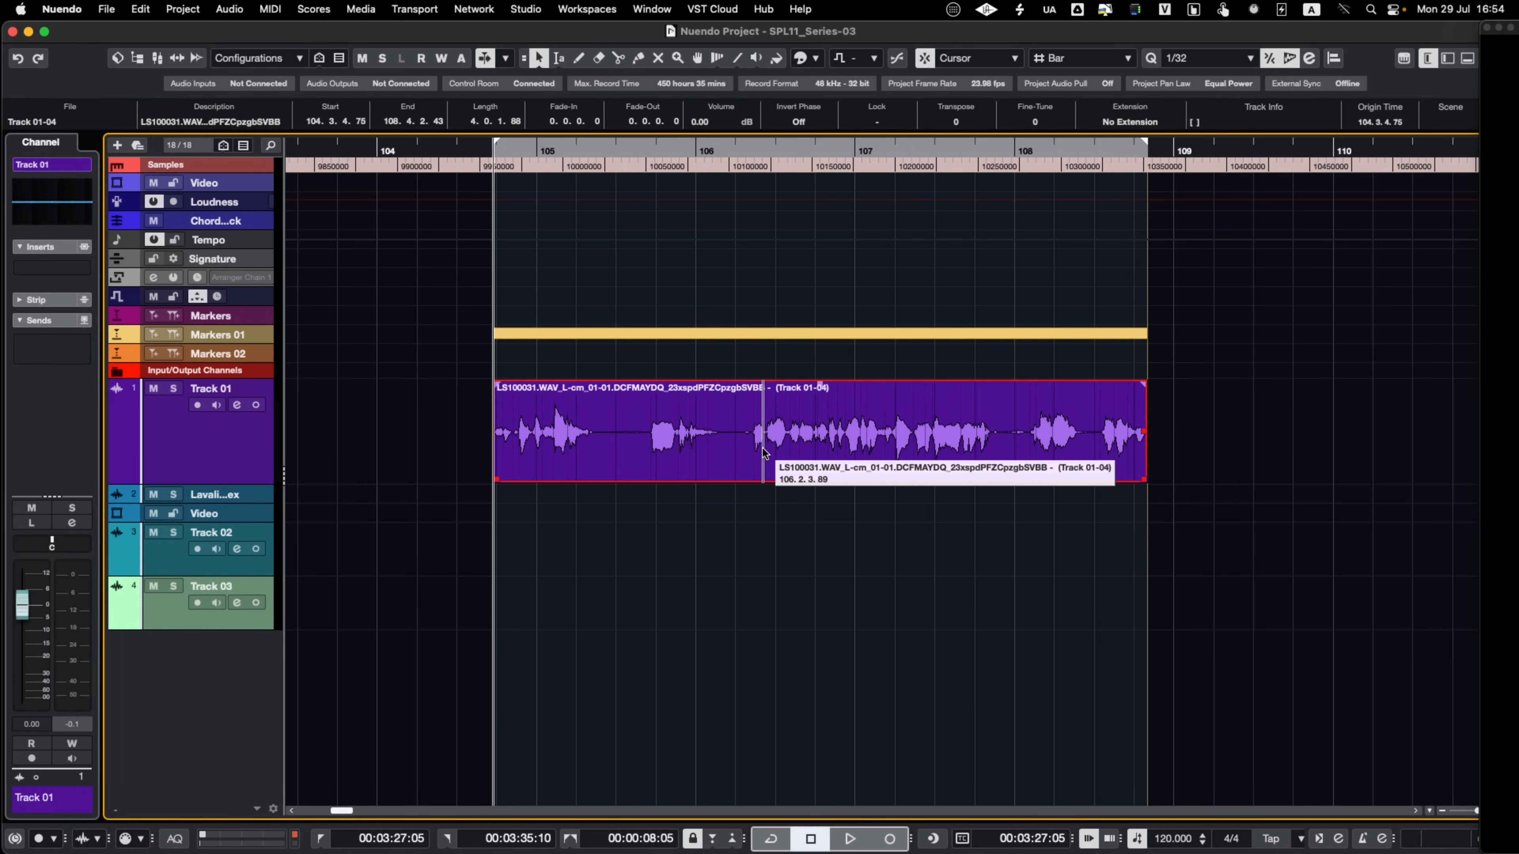
{"action": "scroll", "coordinate": [762, 449], "scroll_direction": "down", "scroll_amount": 1}
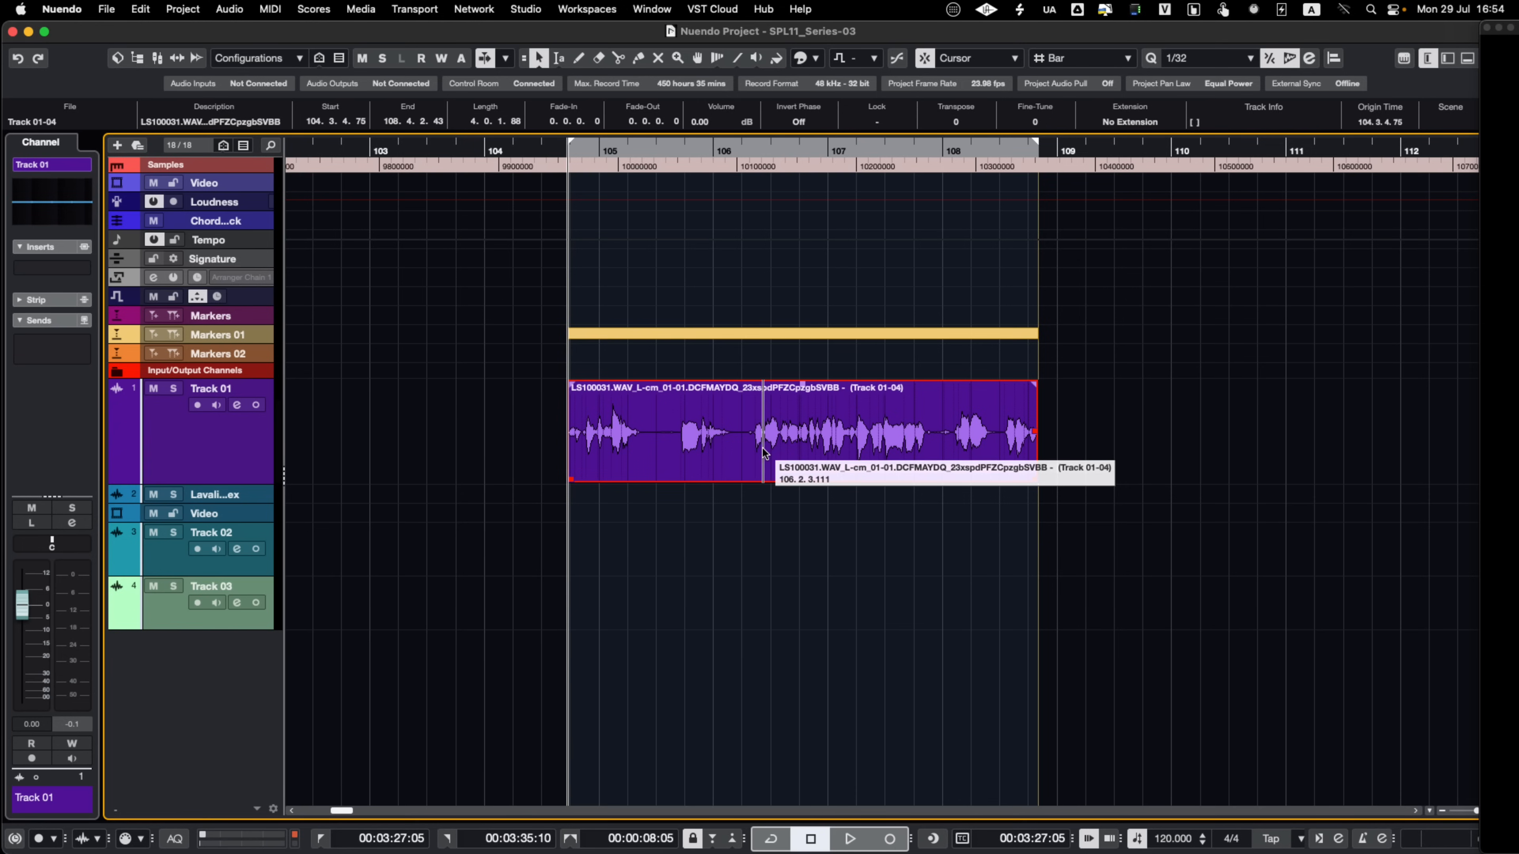
{"action": "key", "text": "space"}
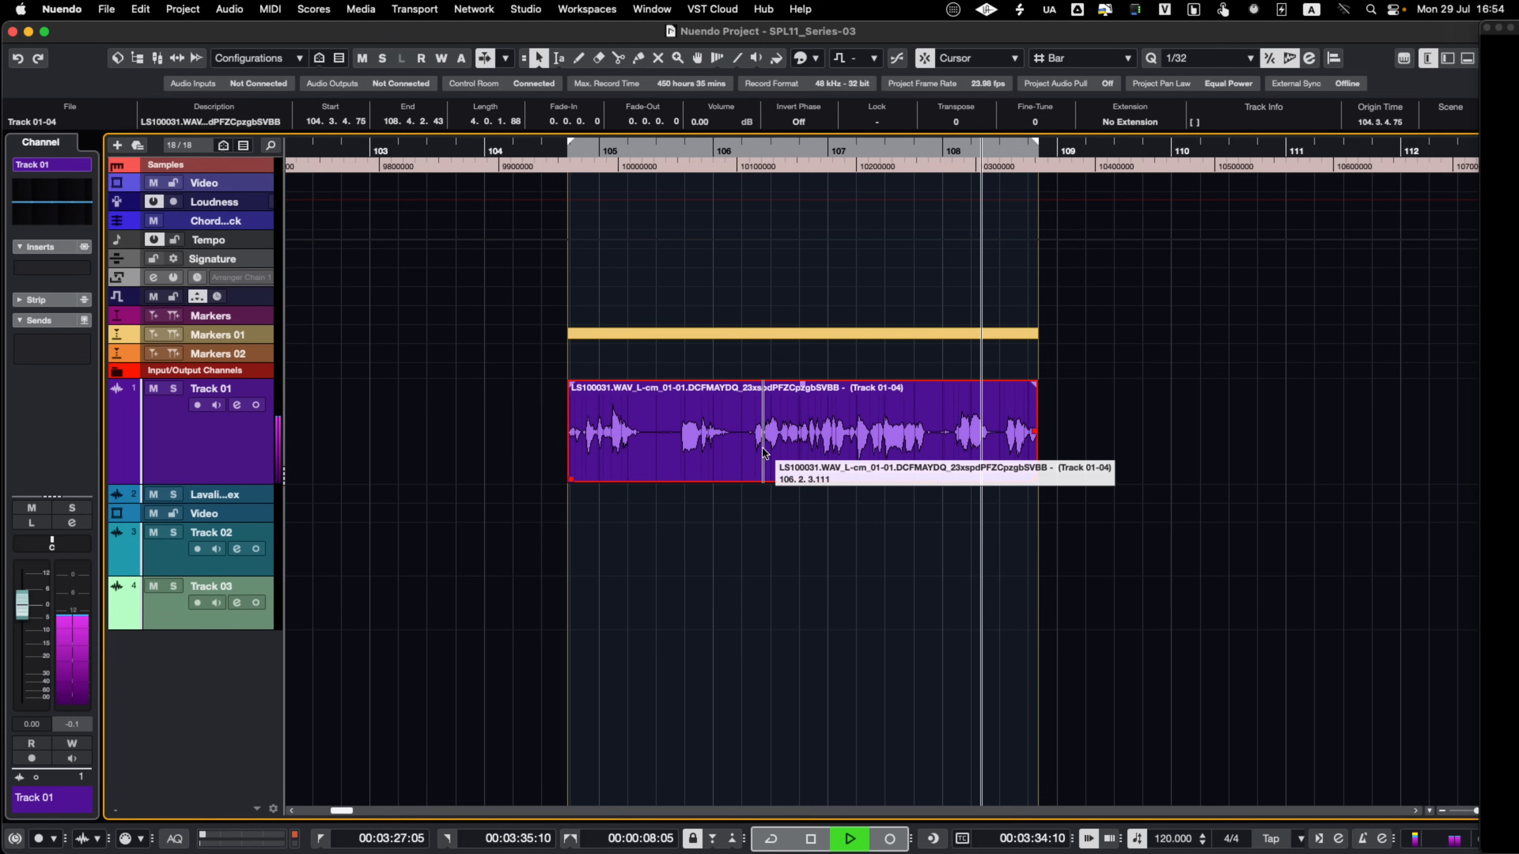
{"action": "key", "text": "space"}
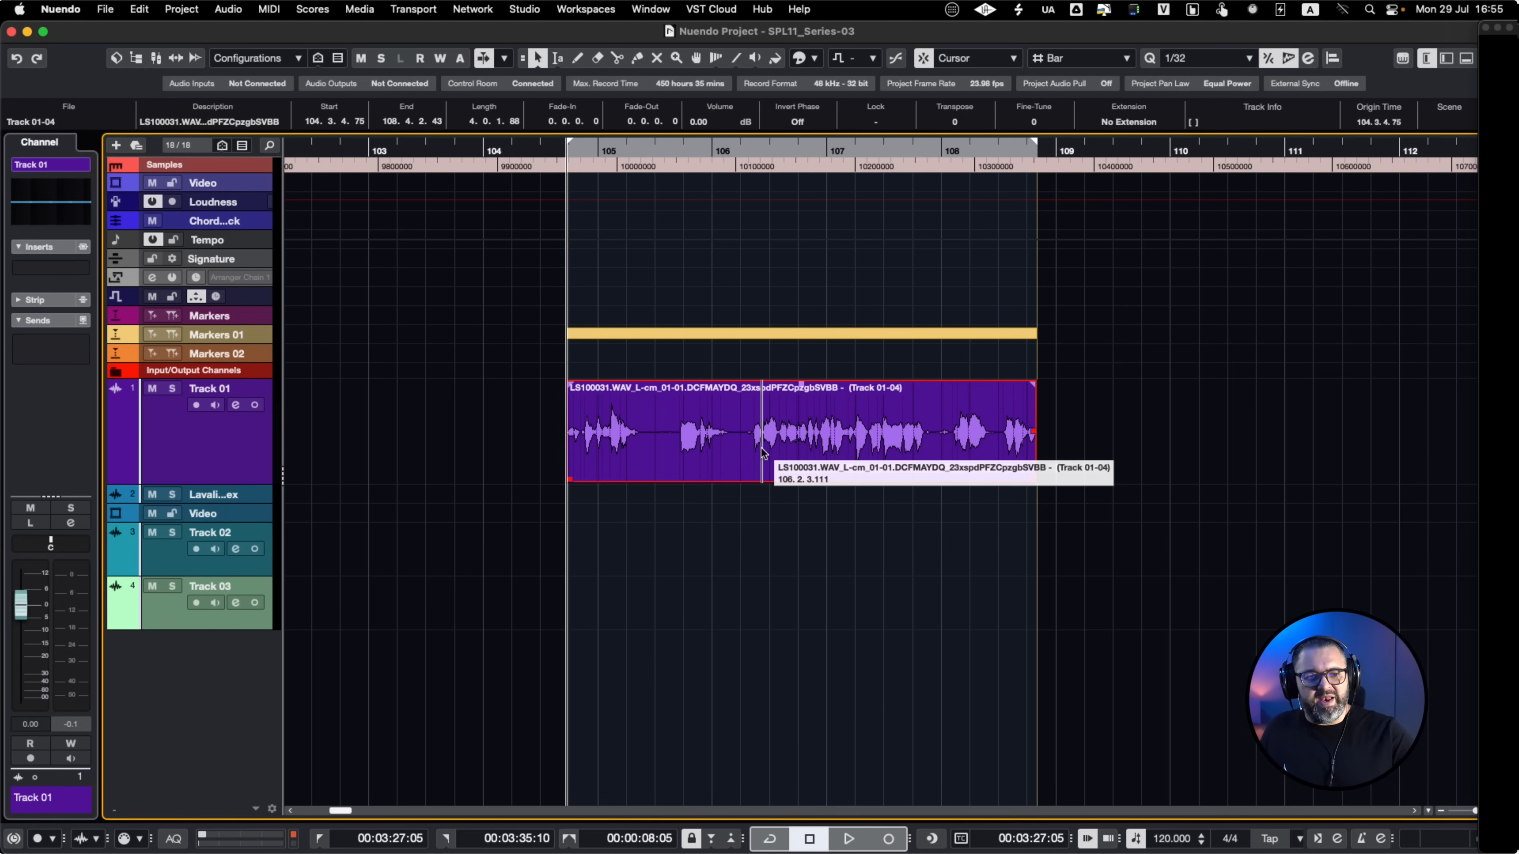
Assign the SpectraLayers extension to the LS100031.WAV event and close the Voice DeClip dialog.
{"action": "left_click", "coordinate": [1128, 123]}
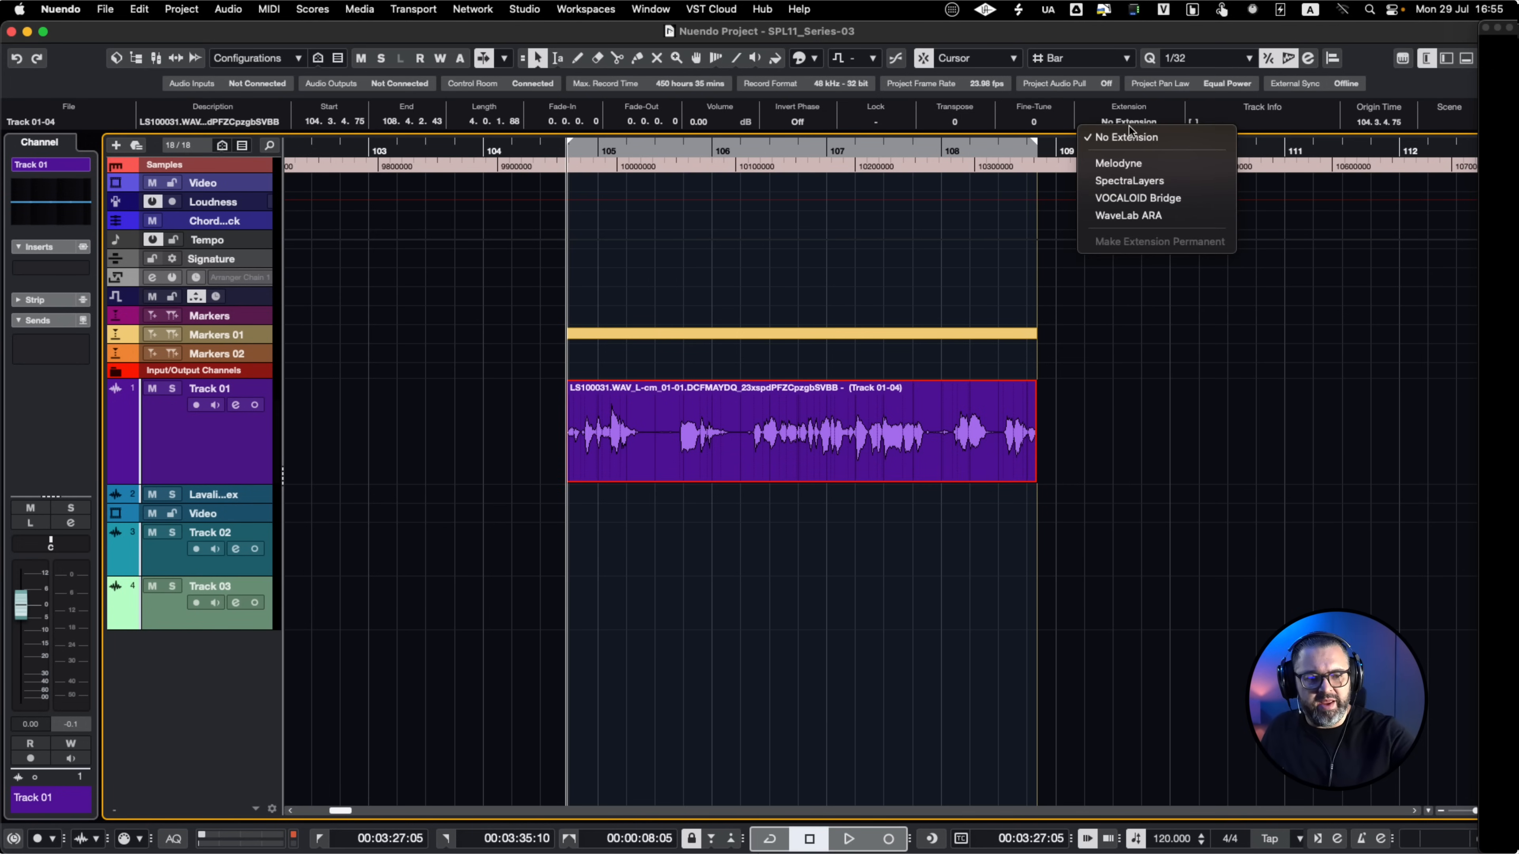
{"action": "left_click", "coordinate": [1146, 178]}
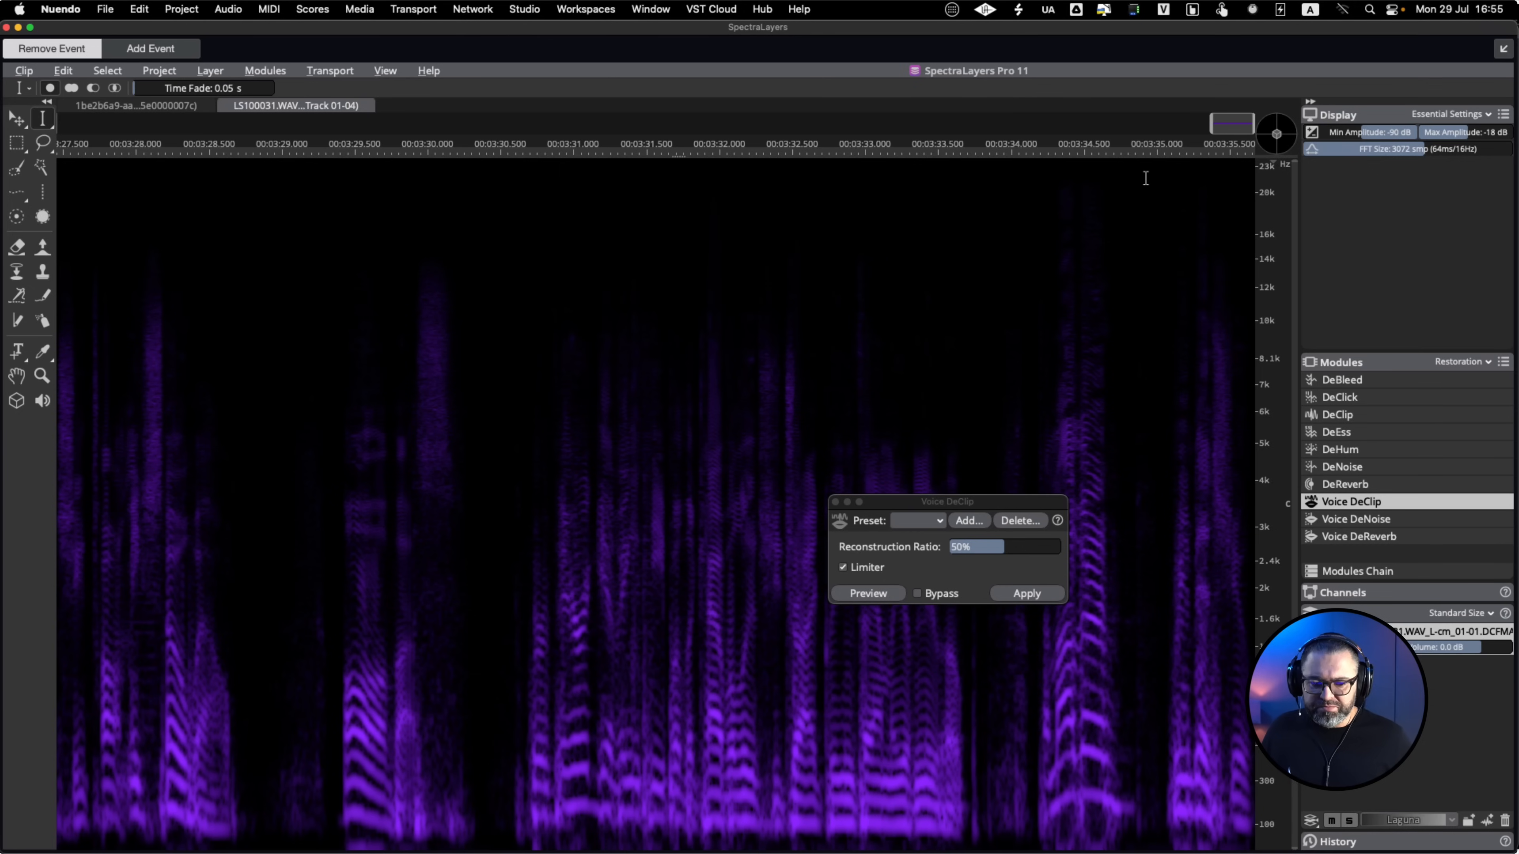
{"action": "left_click", "coordinate": [836, 510]}
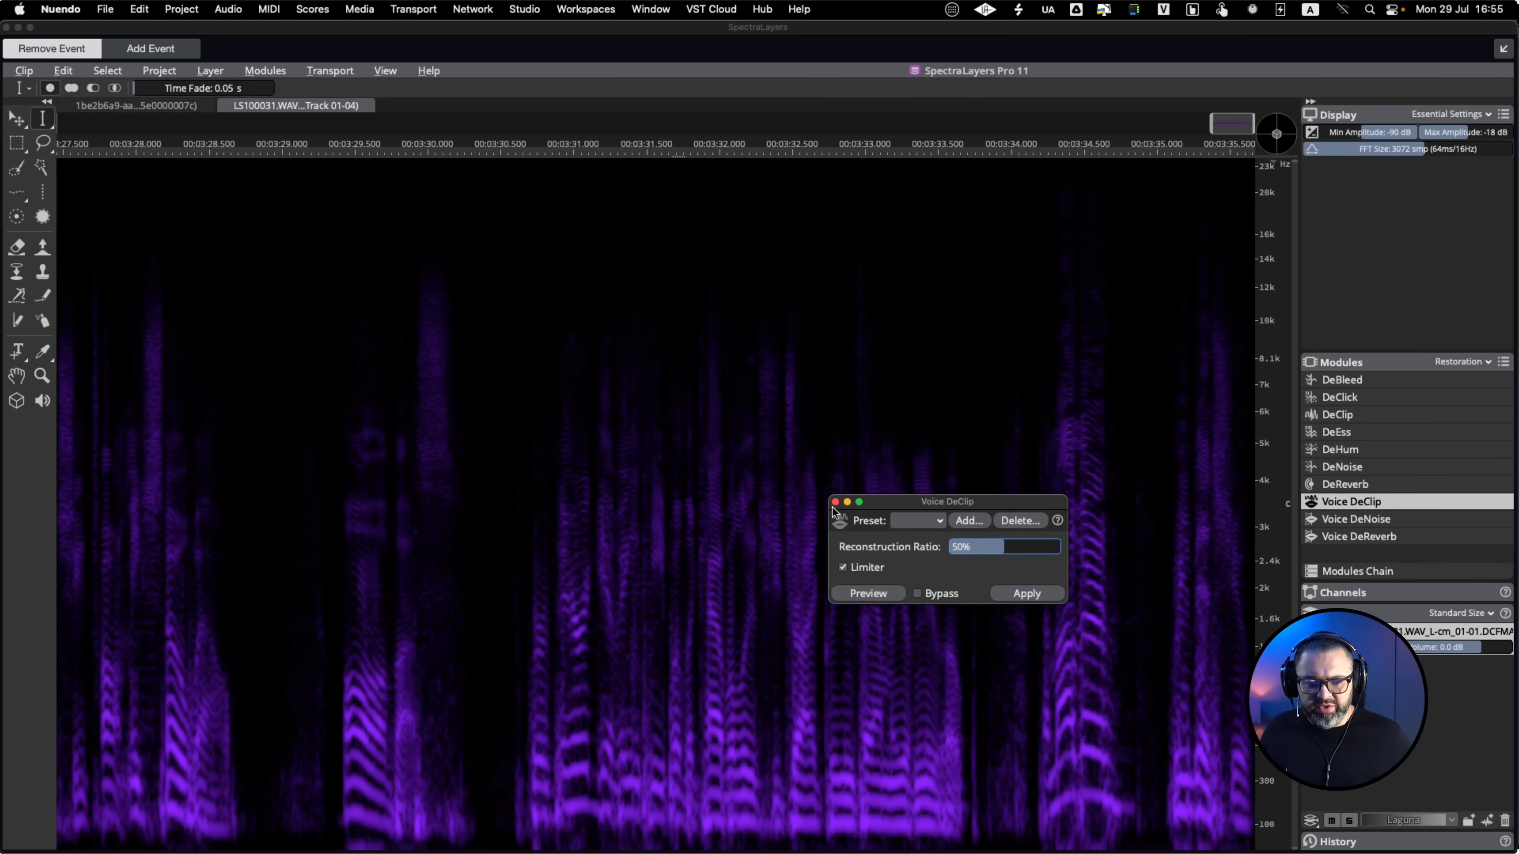
{"action": "left_click", "coordinate": [836, 503]}
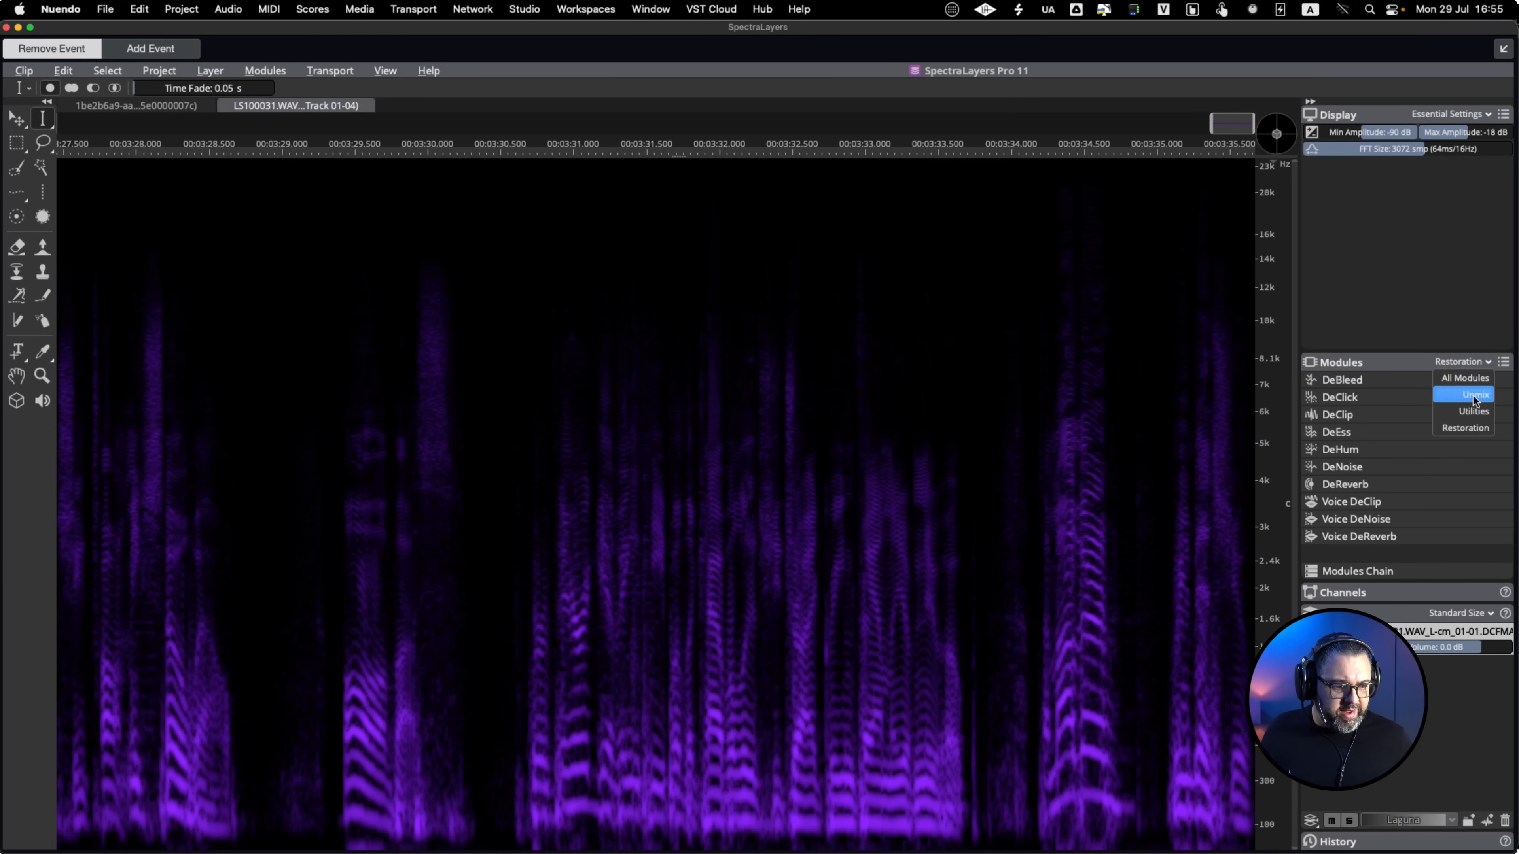
Apply Unmix Noisy Speech to the LS100031.WAV clip and close its dialog.
{"action": "left_click", "coordinate": [1474, 395]}
{"action": "left_click", "coordinate": [1386, 520]}
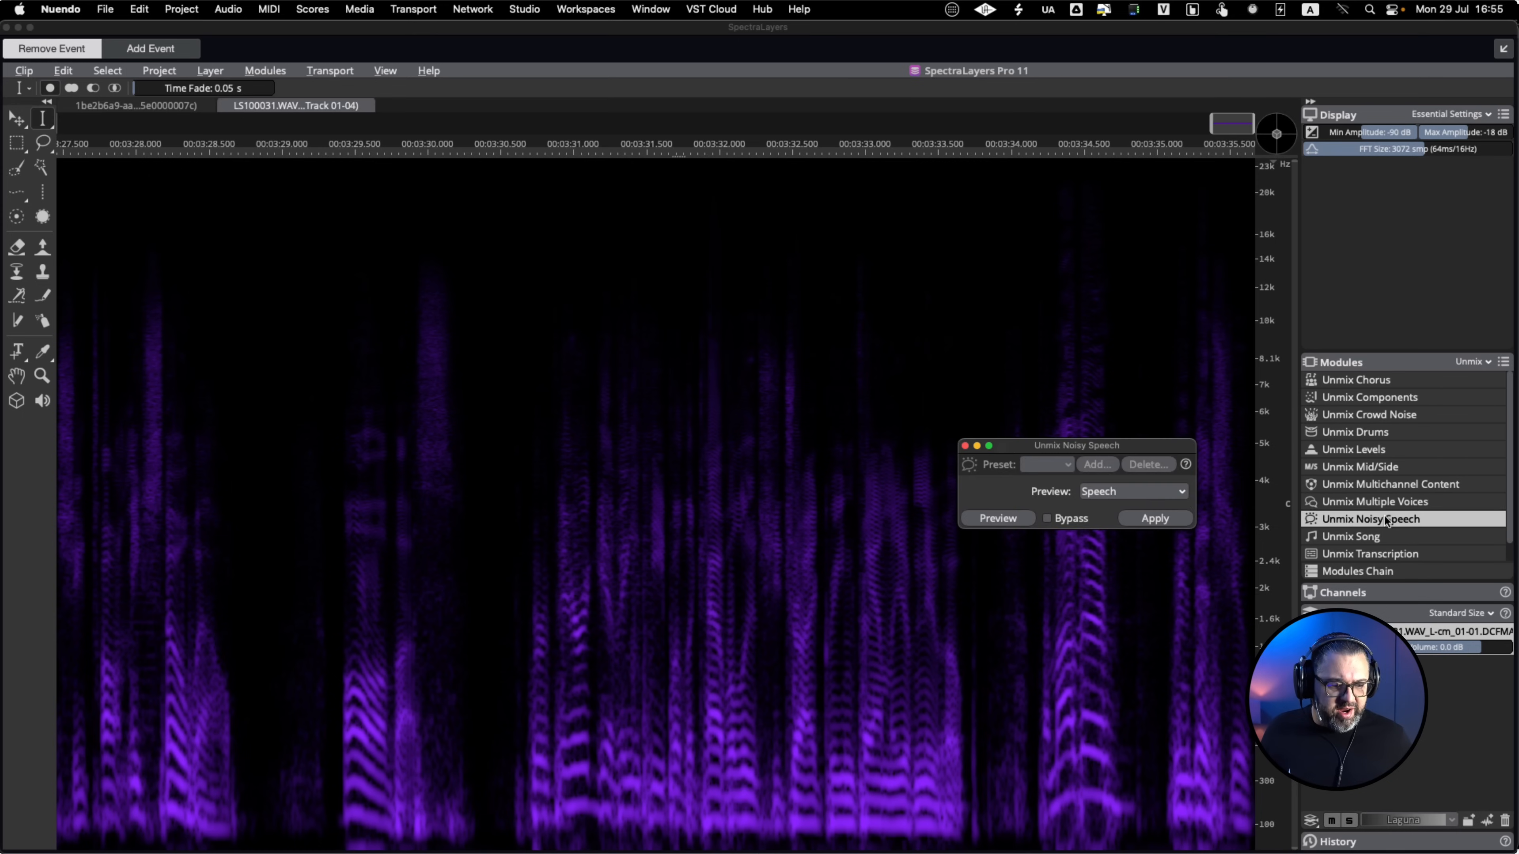
{"action": "left_click", "coordinate": [1150, 523]}
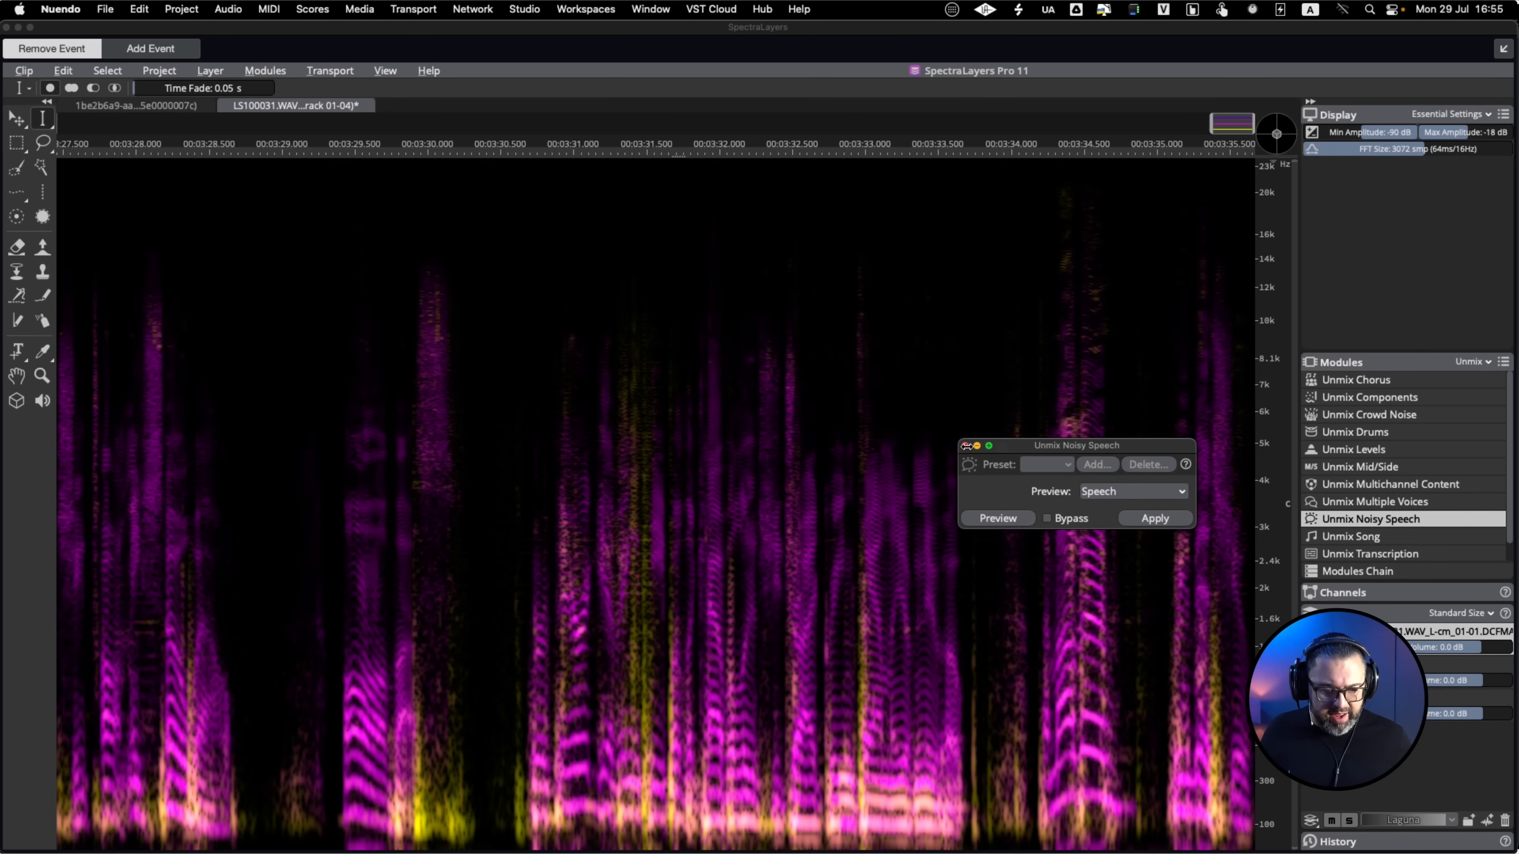
{"action": "left_click", "coordinate": [965, 445]}
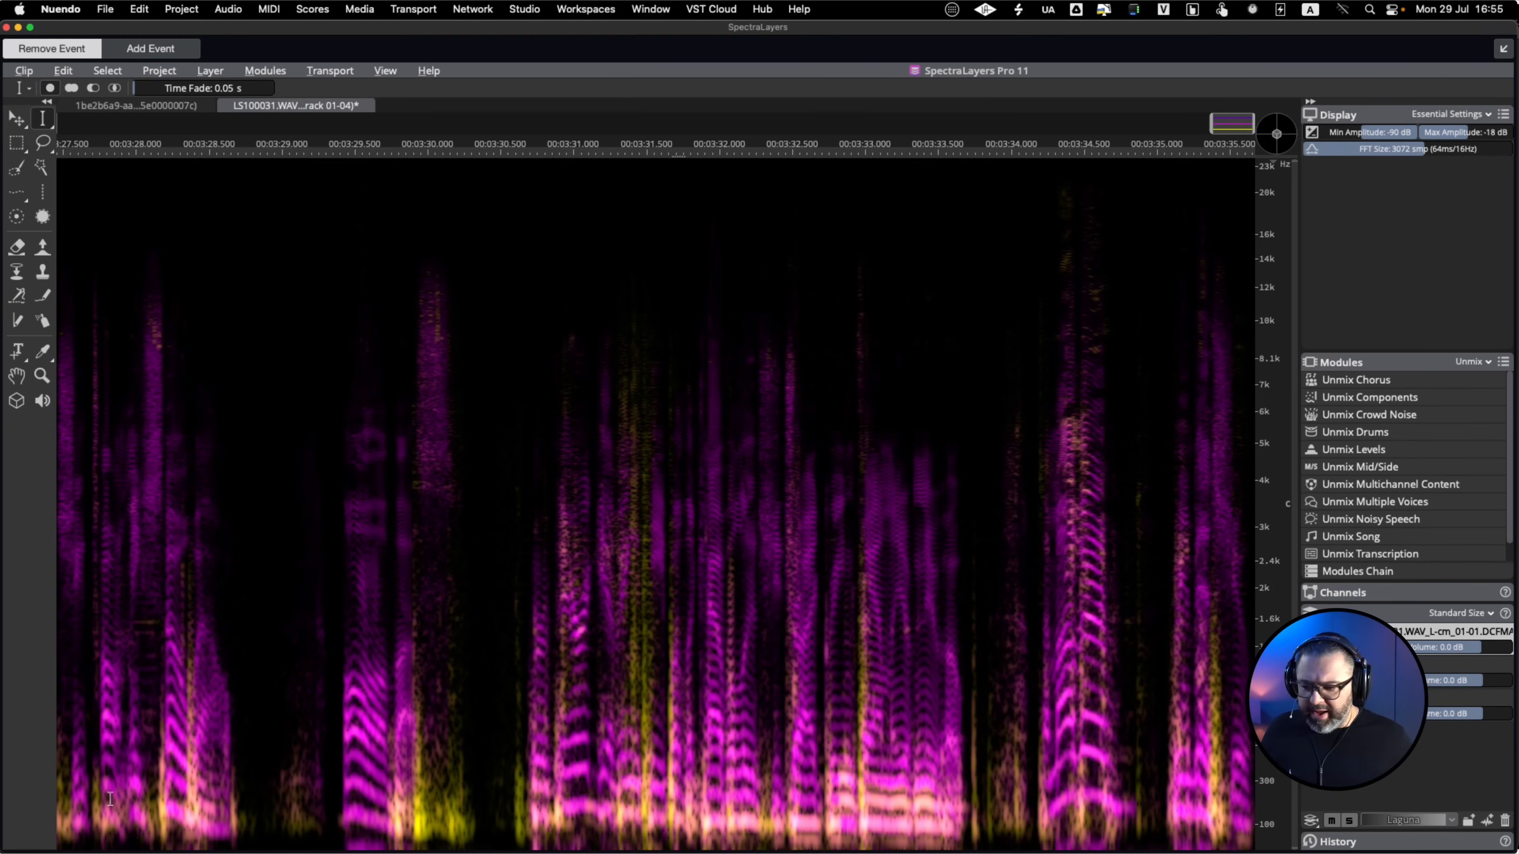
Solo the Noise layer, play it from near the start of the clip, and turn its solo off again.
{"action": "left_click", "coordinate": [90, 705]}
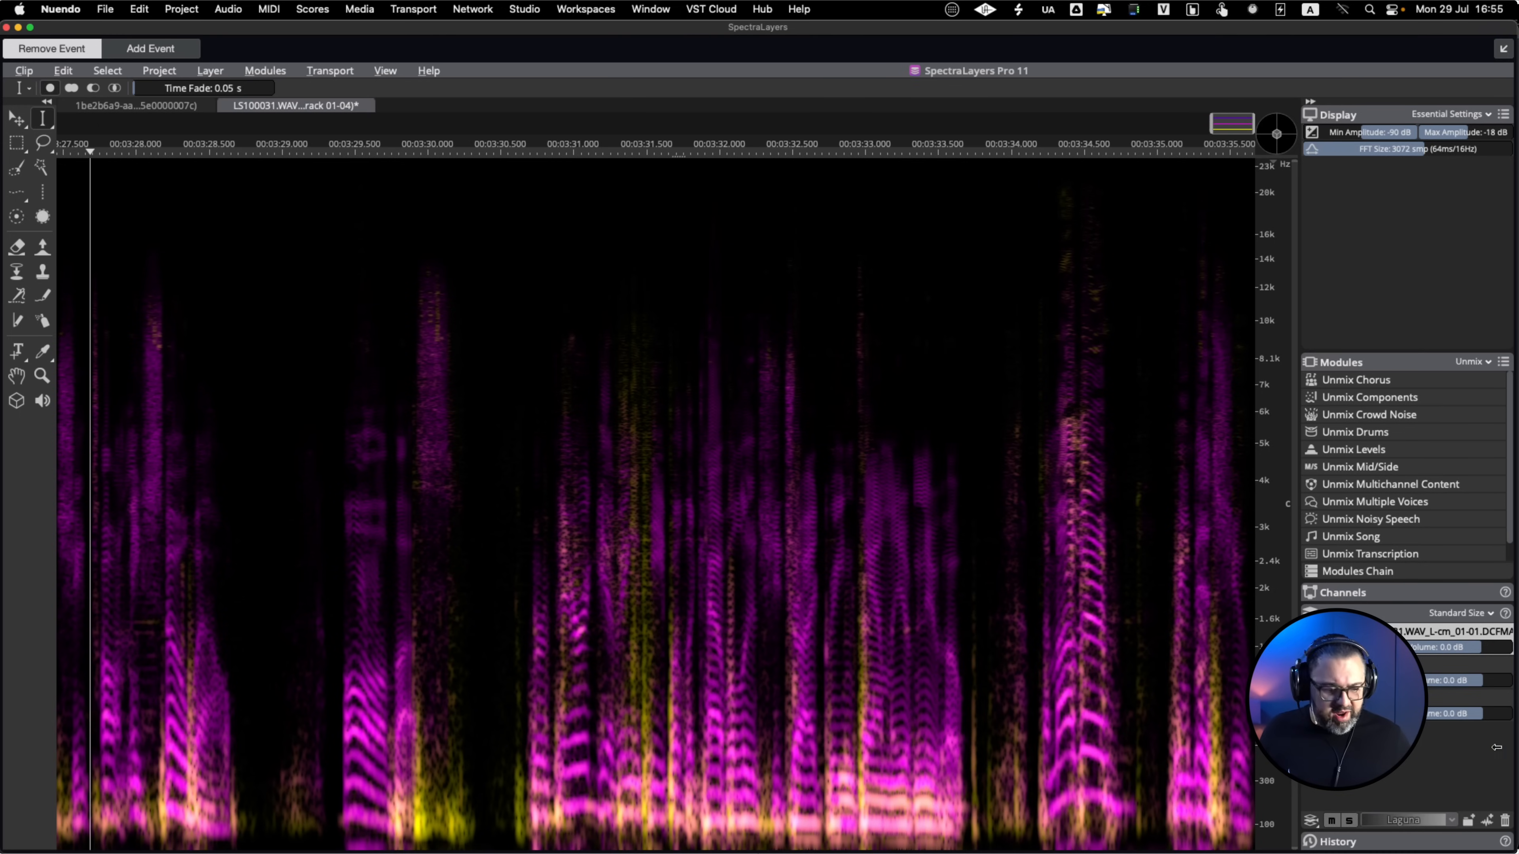
{"action": "left_click", "coordinate": [1349, 714]}
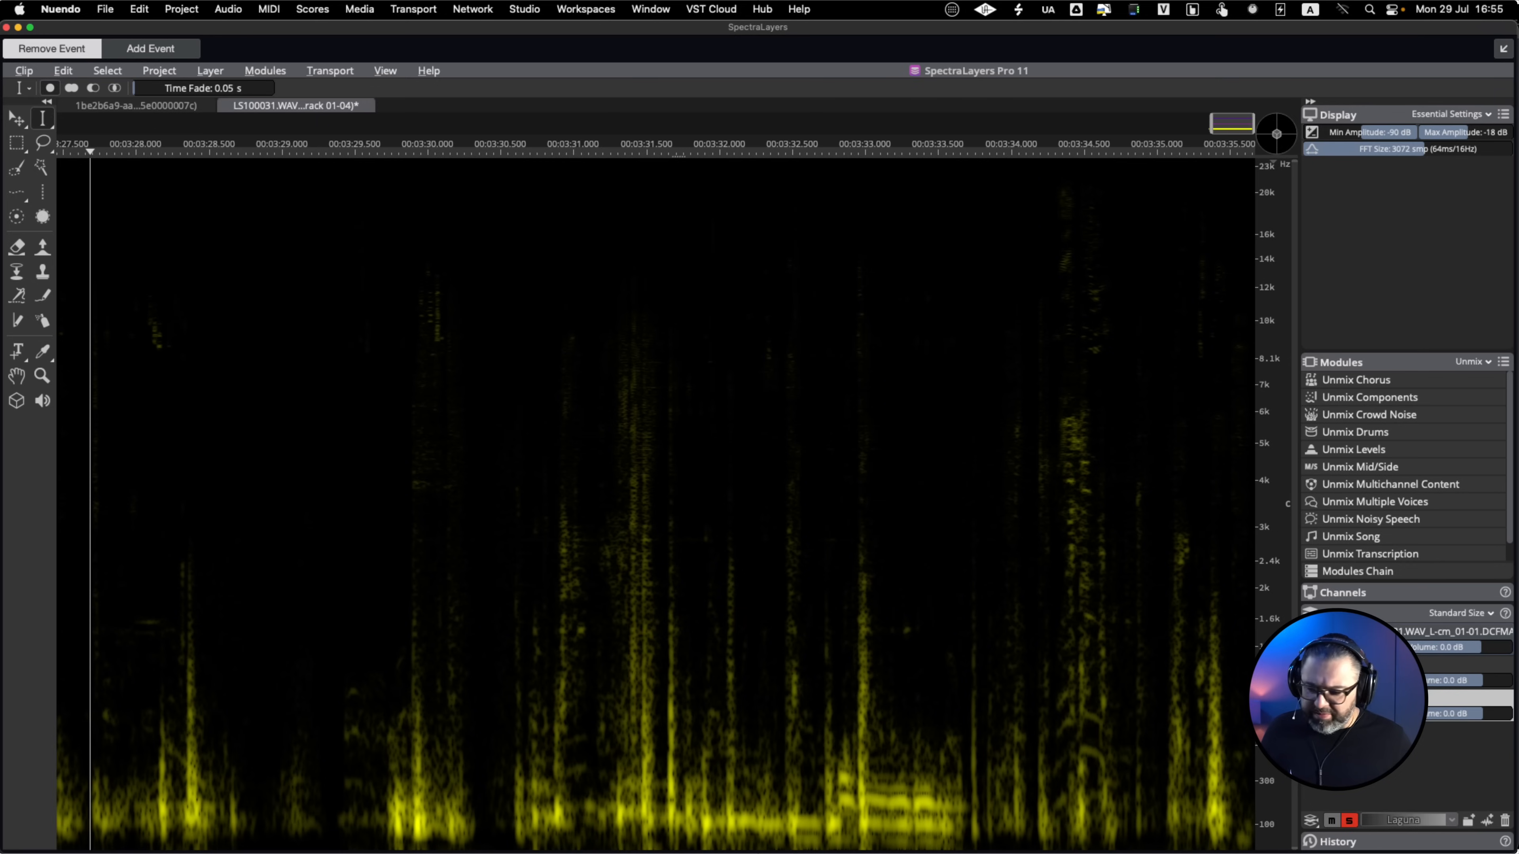
{"action": "key", "text": "space"}
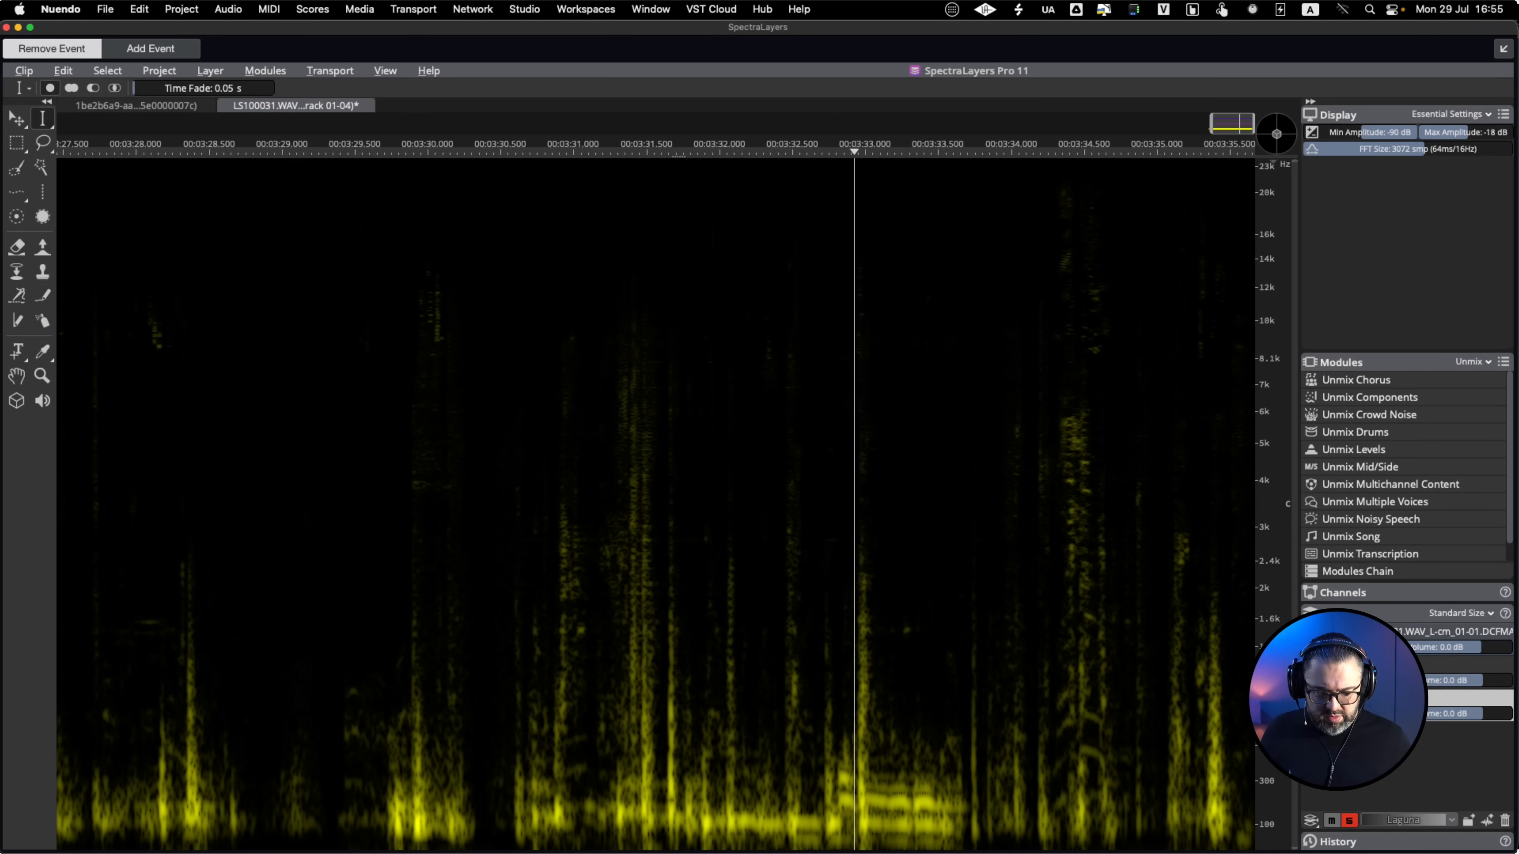
{"action": "key", "text": "space"}
{"action": "left_click", "coordinate": [1354, 714]}
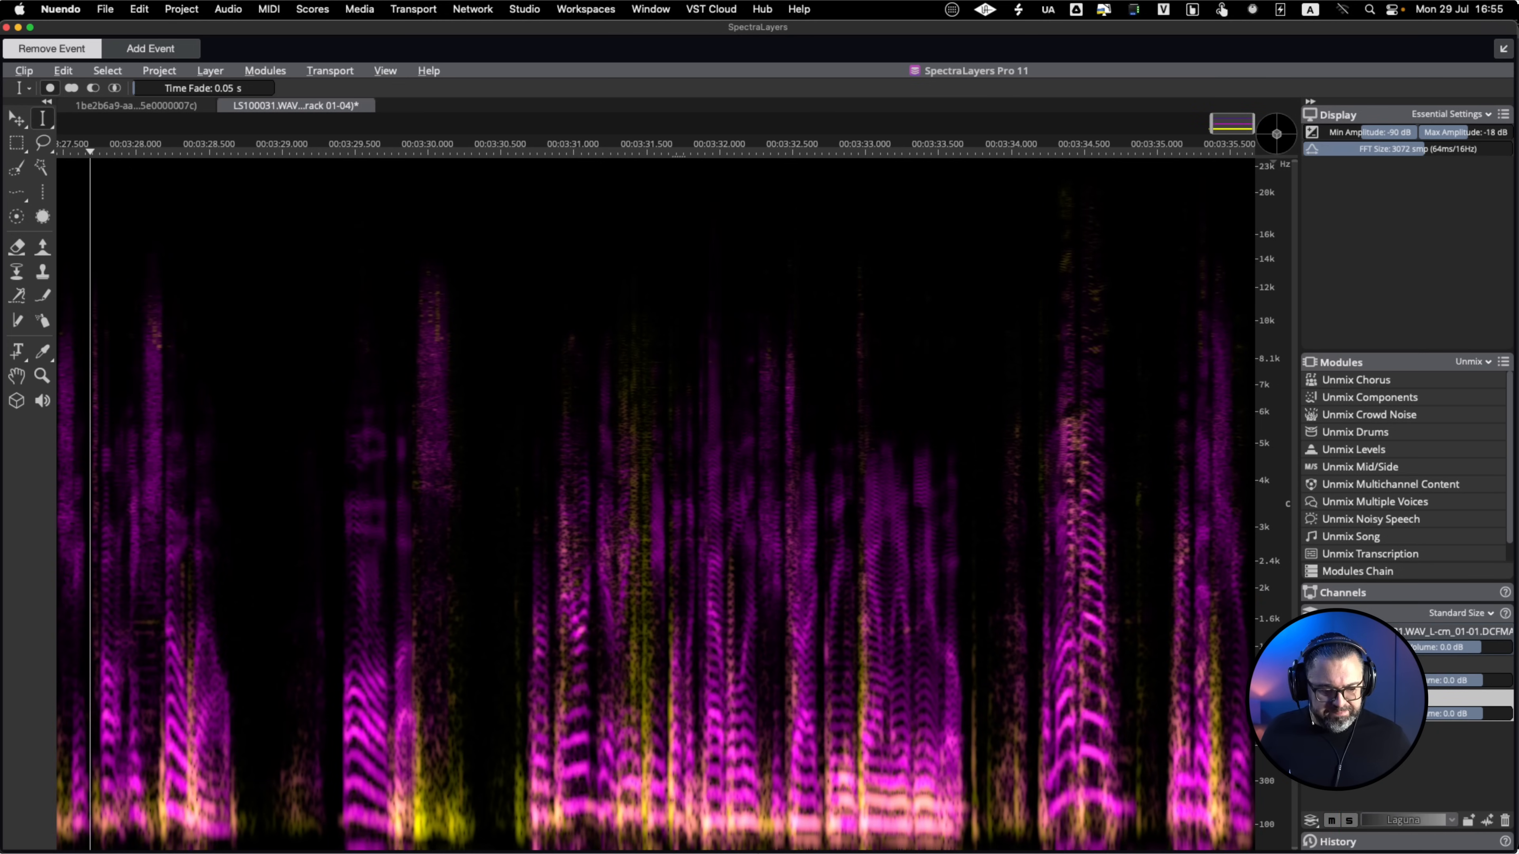
Mute the Noise layer and listen to the remaining speech, replaying the passage from about 00:03:30.621.
{"action": "left_click", "coordinate": [1331, 820]}
{"action": "key", "text": "space"}
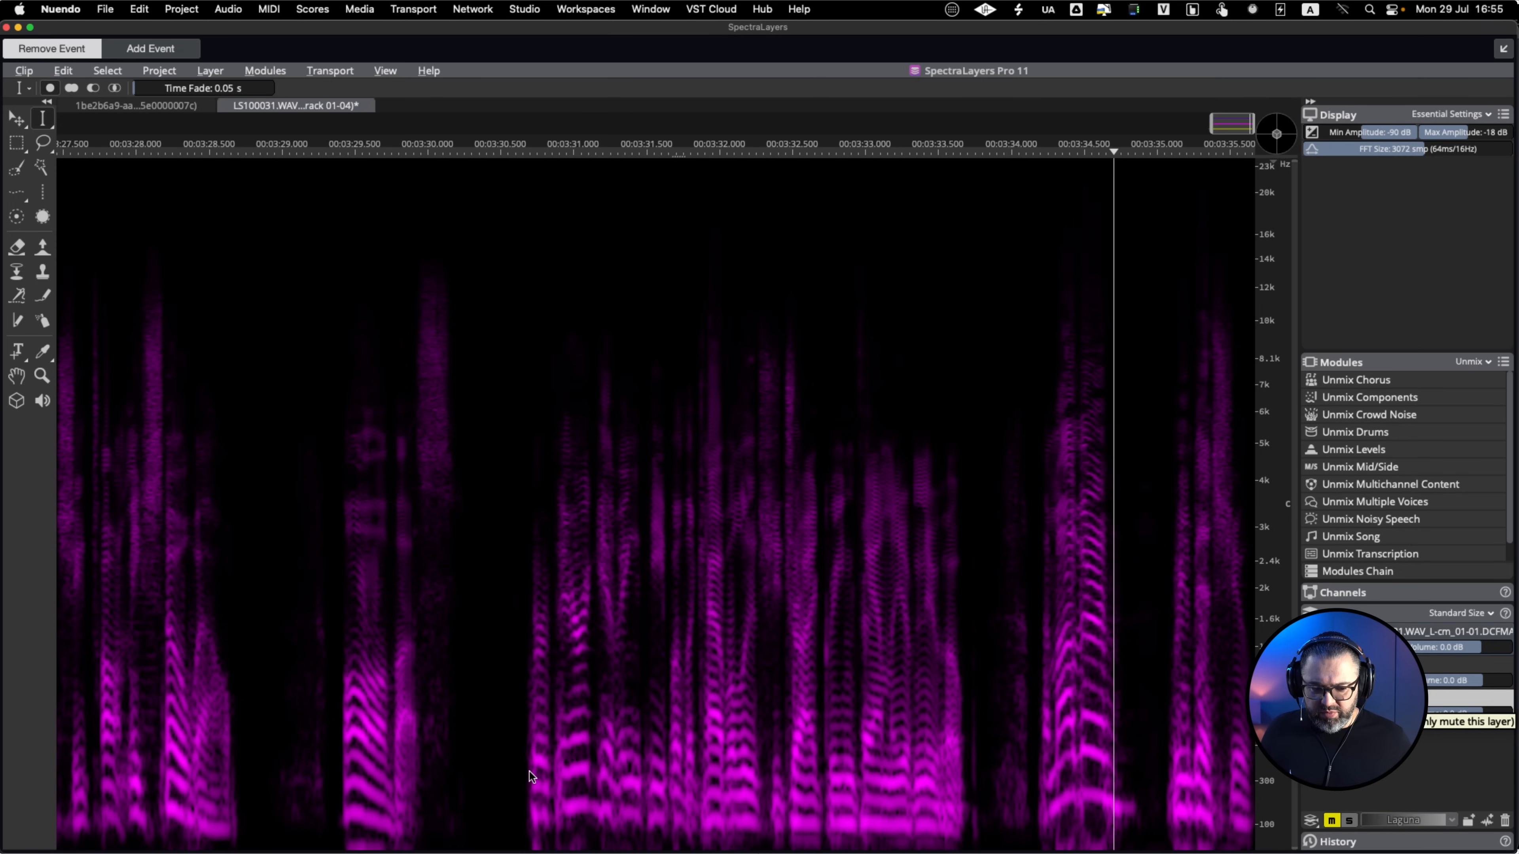
{"action": "left_click", "coordinate": [519, 724]}
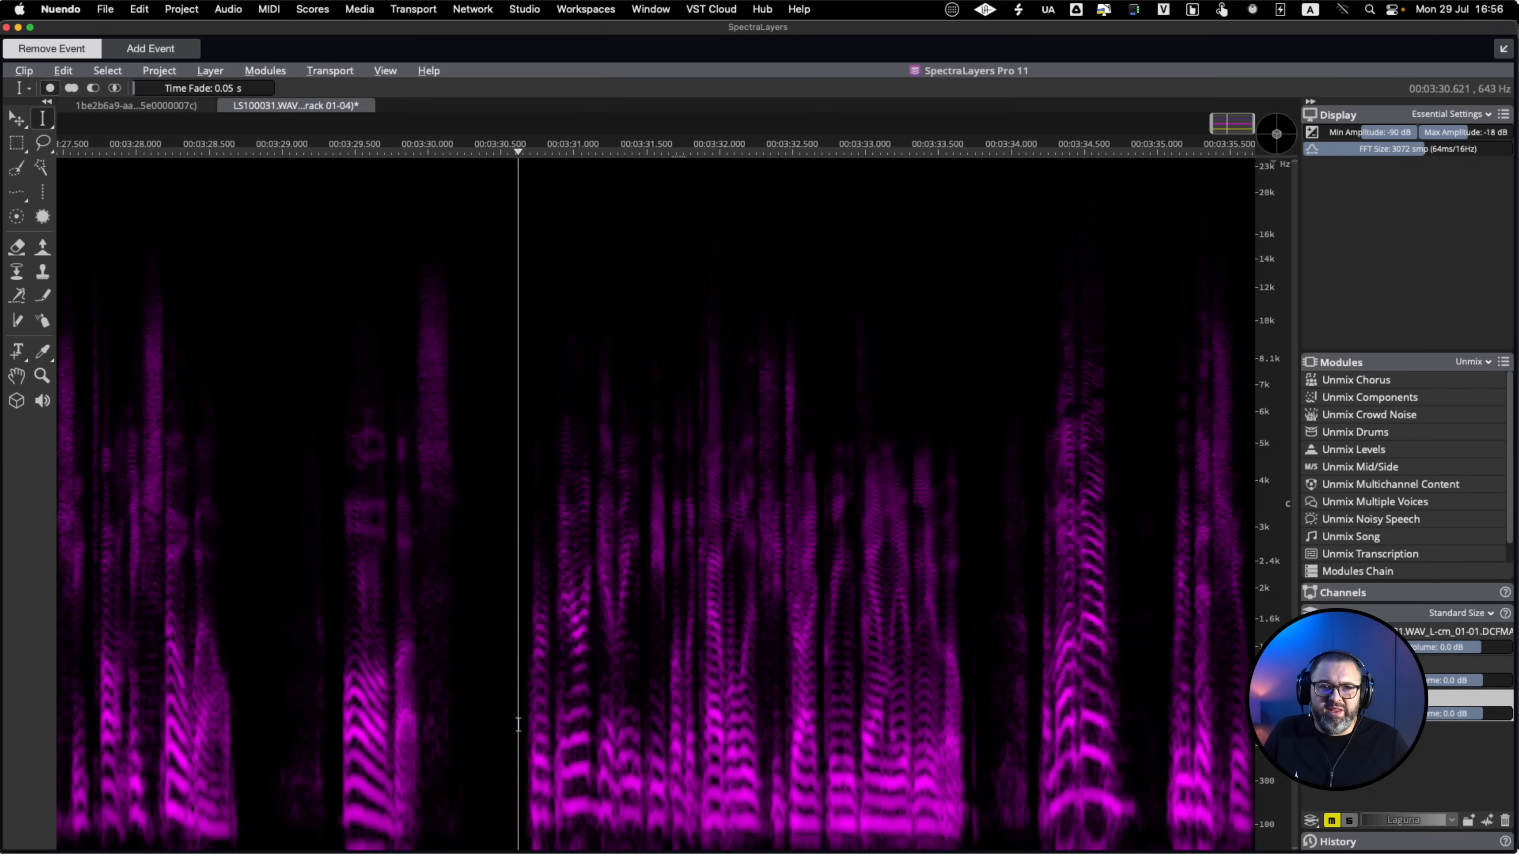
{"action": "key", "text": "space"}
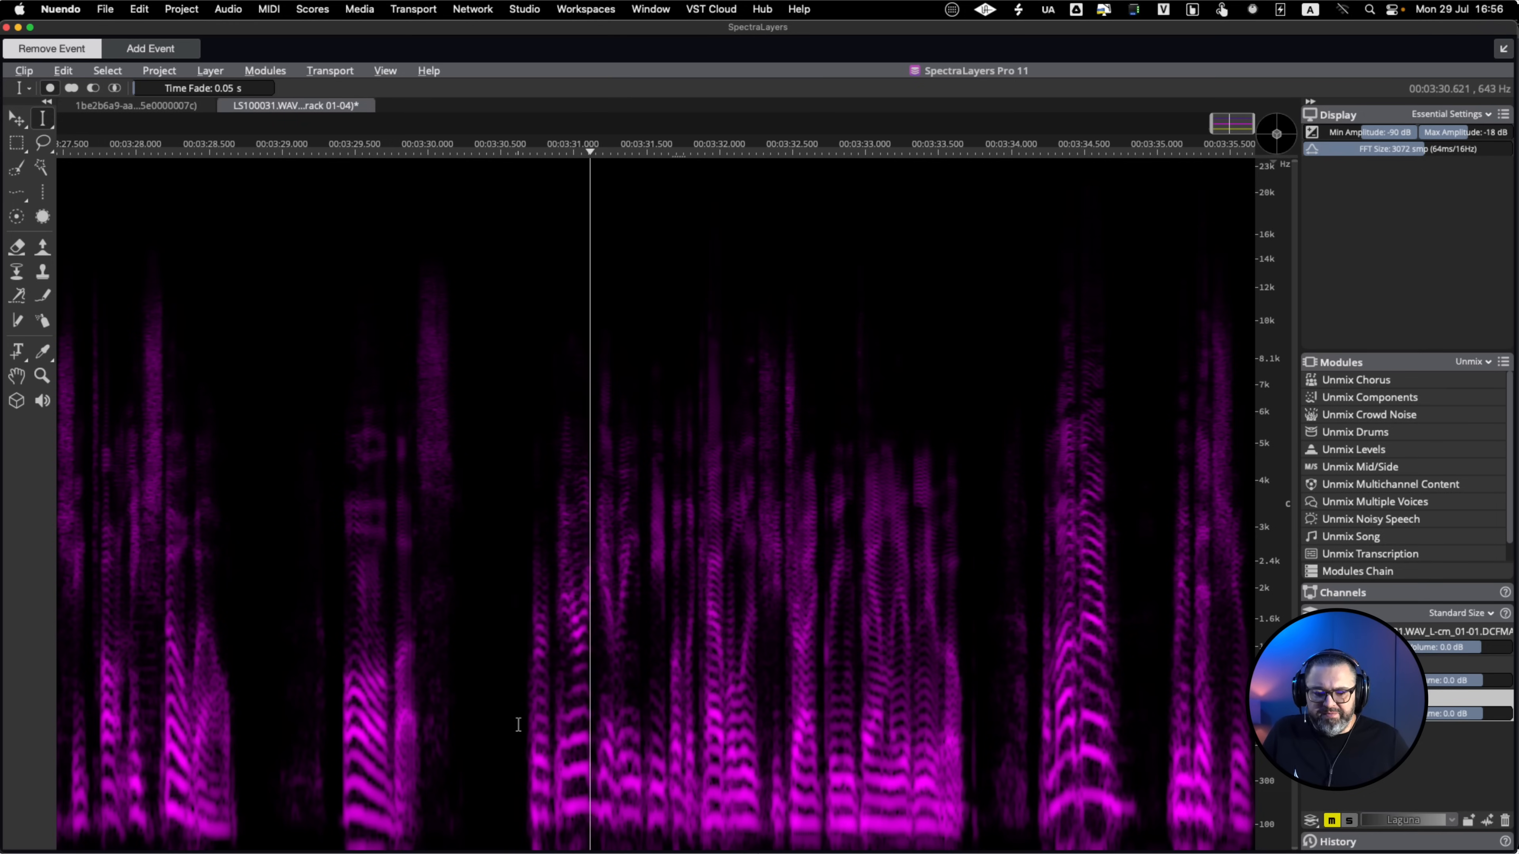
{"action": "key", "text": "space"}
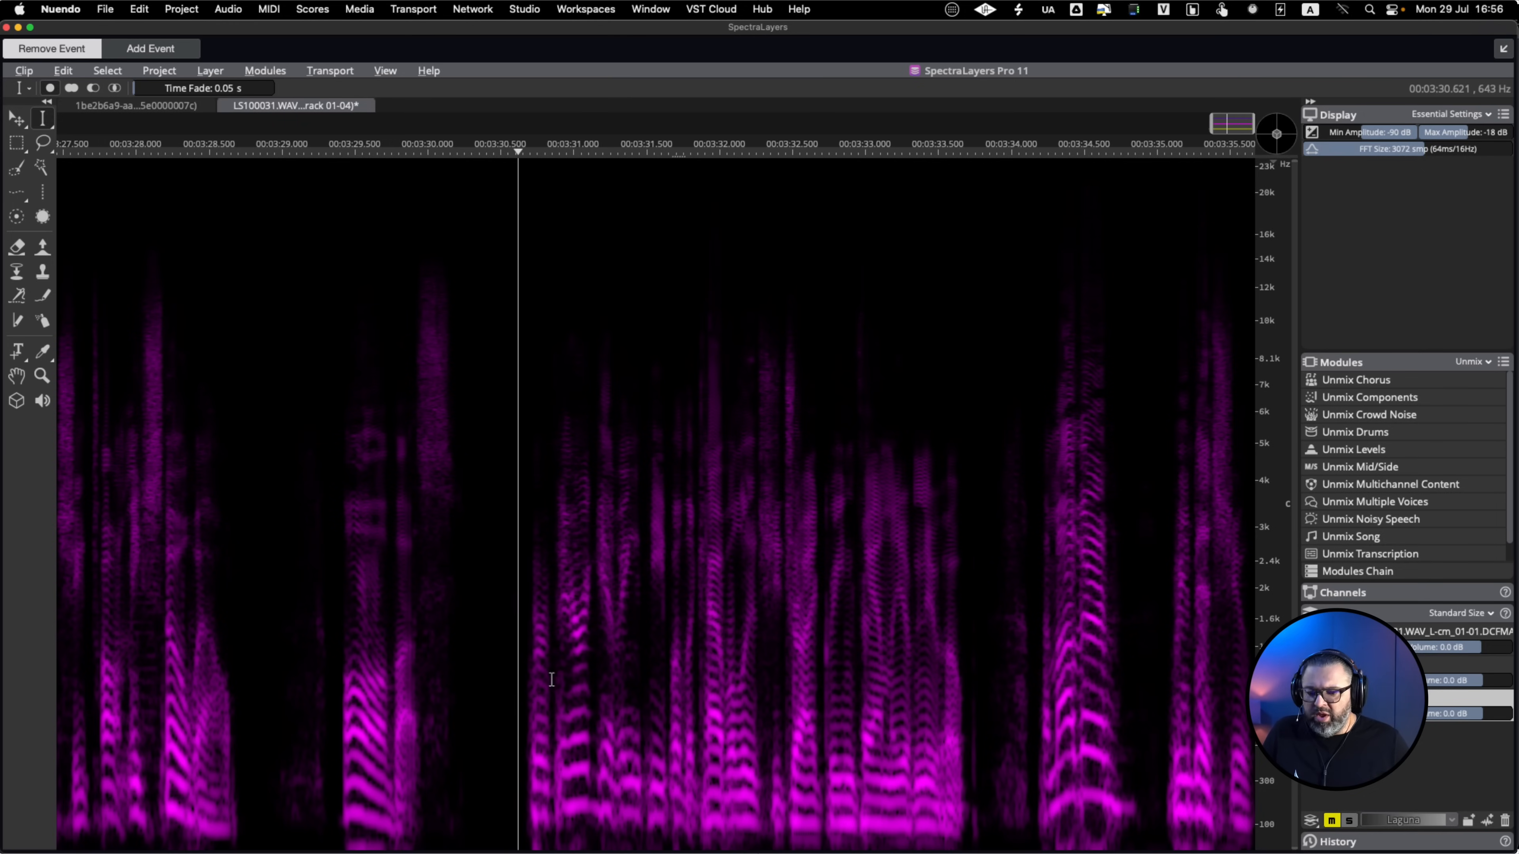
Switch the module list from Unmix to Restoration and open Voice DeClip.
{"action": "left_click_drag", "start_coordinate": [521, 689], "coordinate": [1000, 665]}
{"action": "left_click", "coordinate": [1483, 354]}
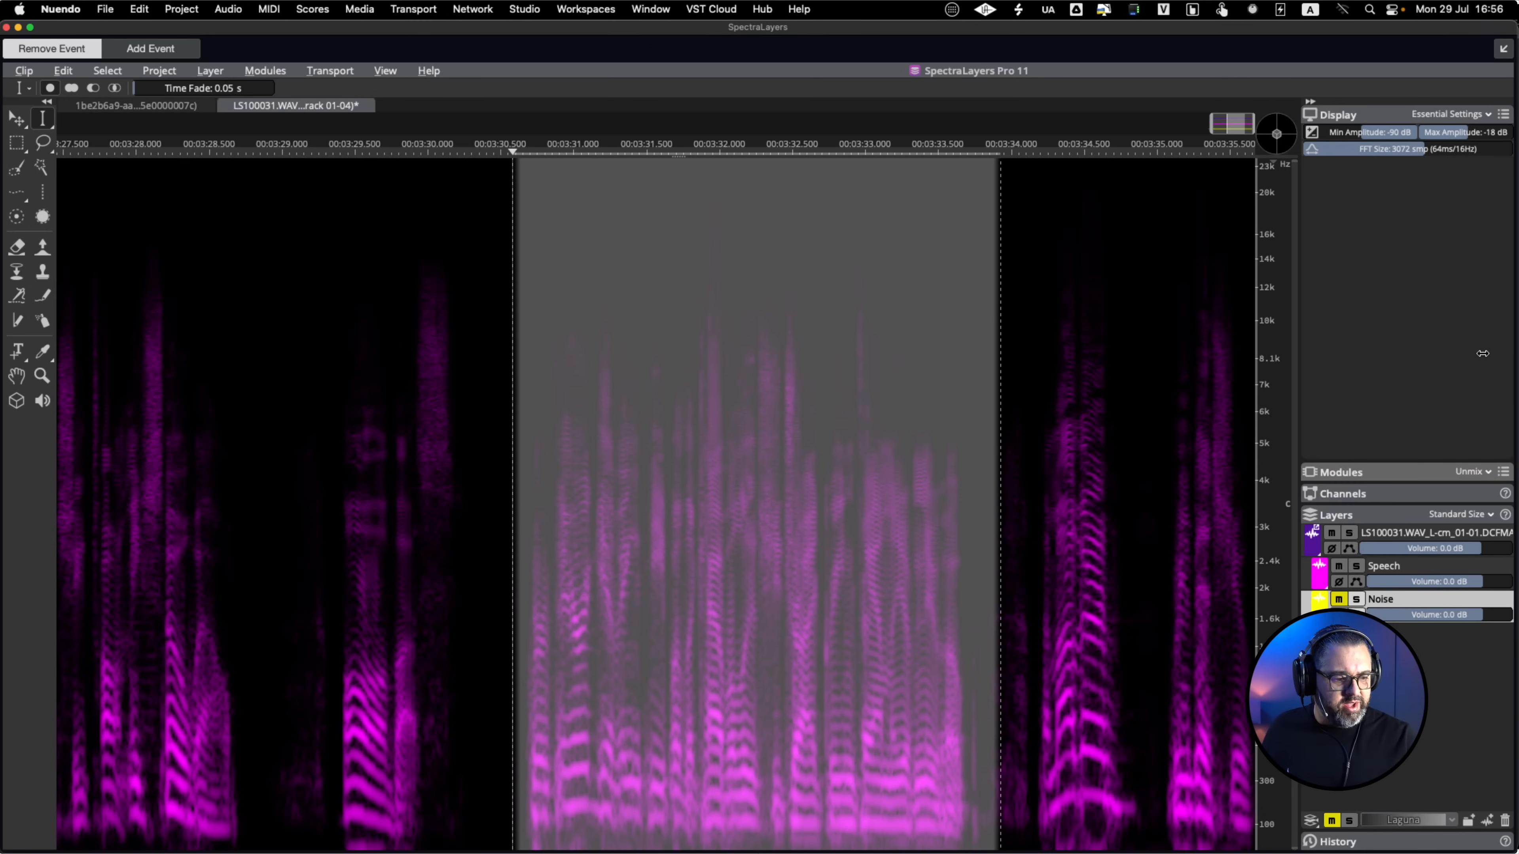
{"action": "left_click", "coordinate": [1407, 471]}
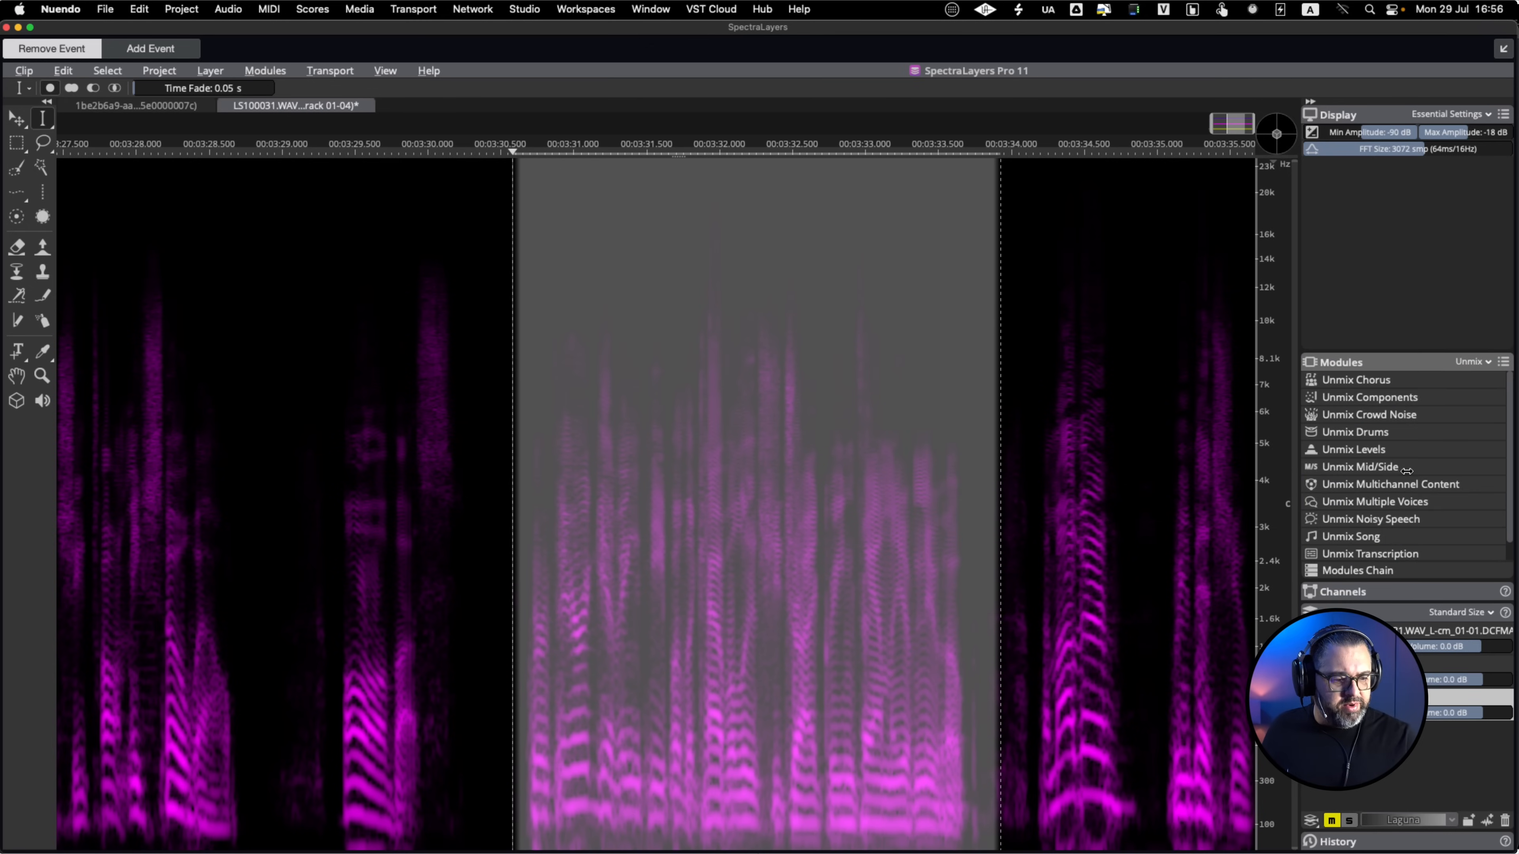
{"action": "left_click", "coordinate": [1483, 363]}
{"action": "left_click", "coordinate": [1477, 427]}
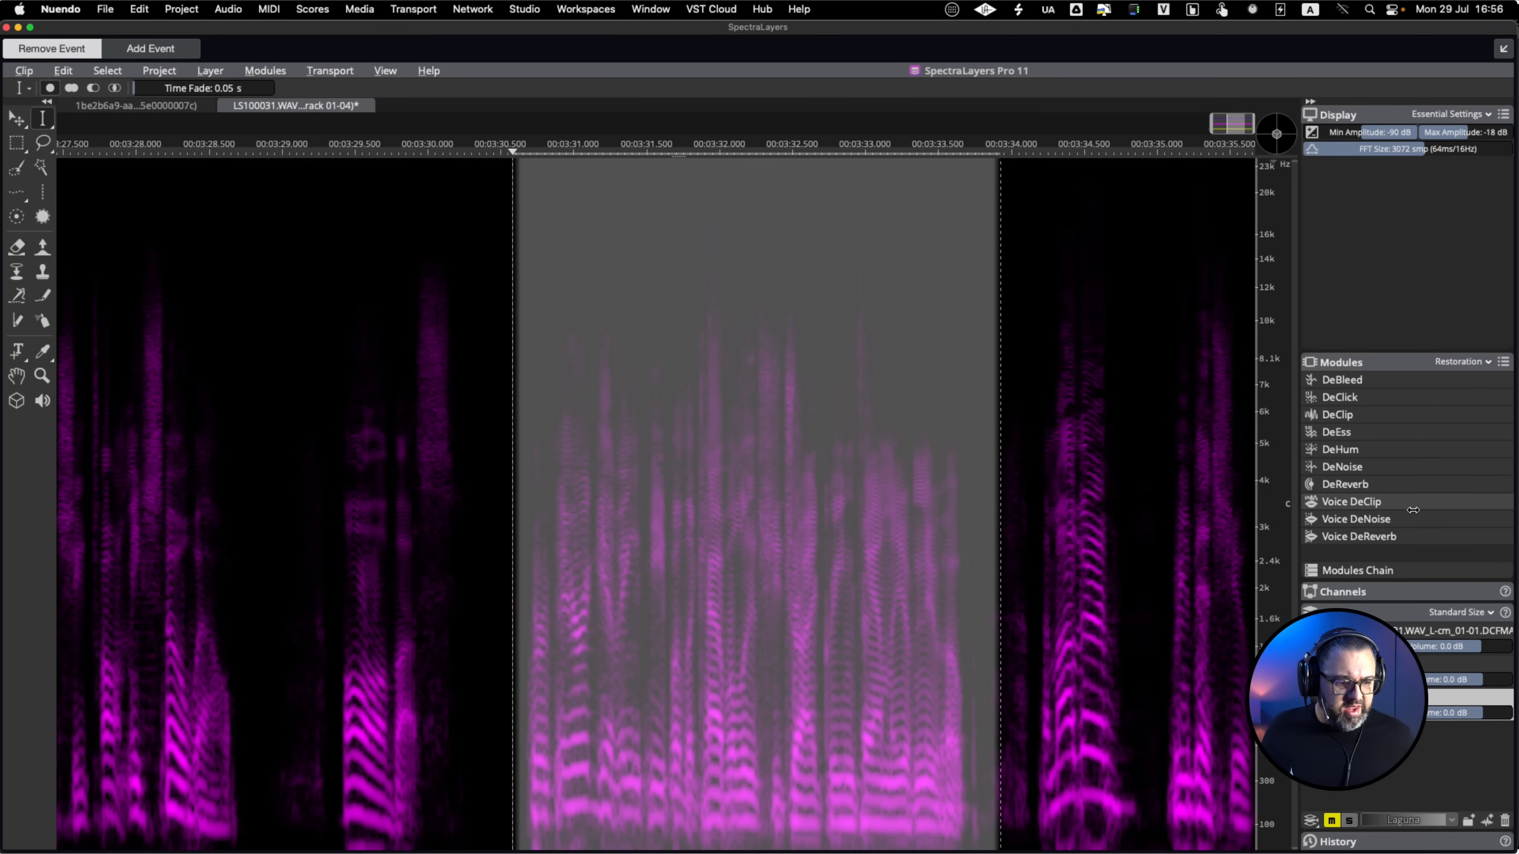
{"action": "left_click", "coordinate": [1376, 506]}
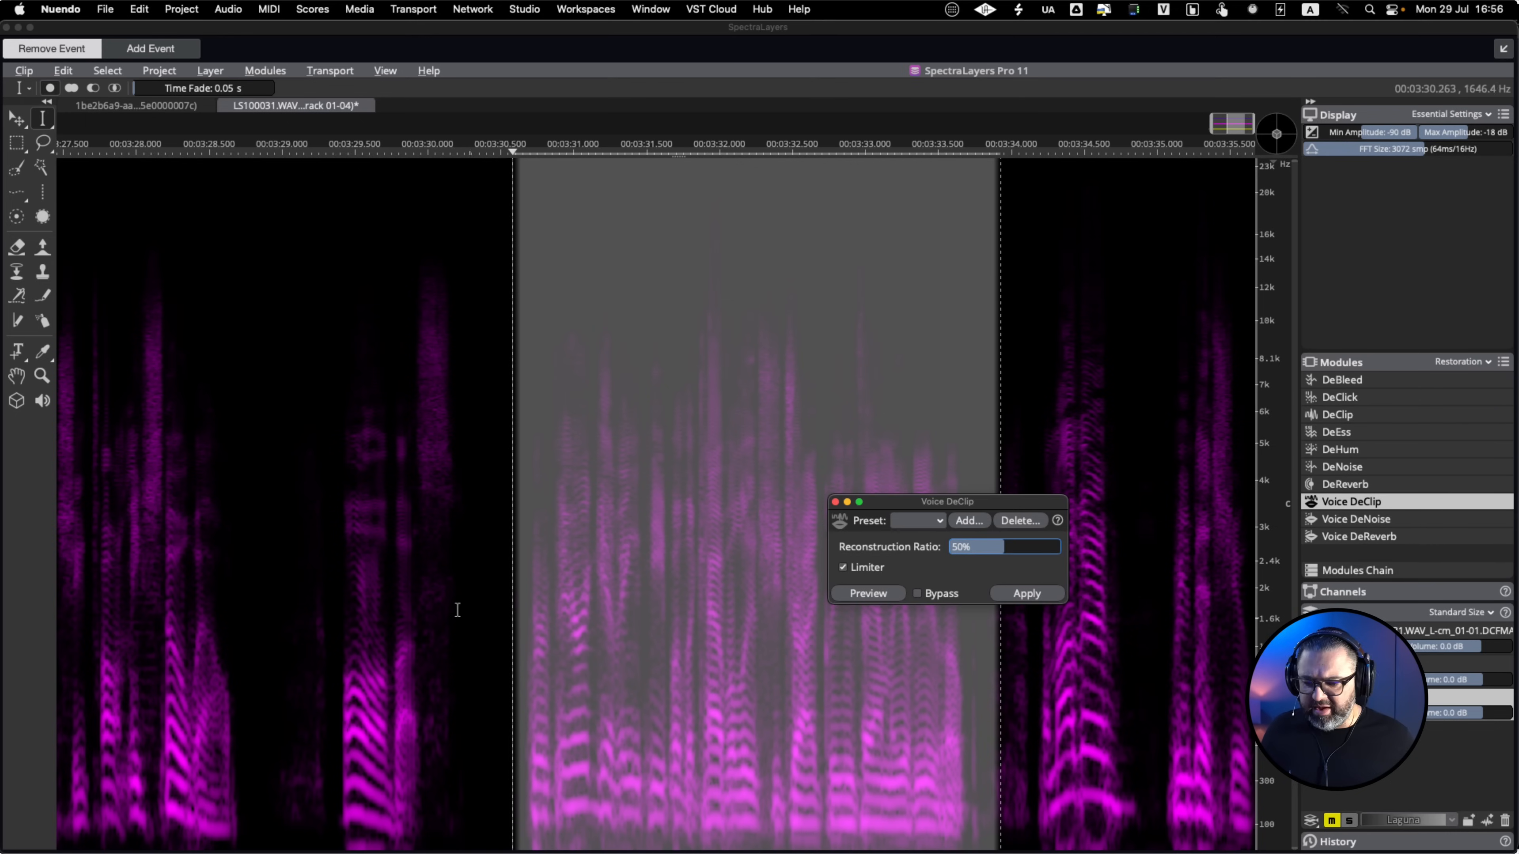
Clear the time selection, place the playhead just after 00:03:27.500, and try to preview Voice DeClip with the Noise layer active.
{"action": "left_click", "coordinate": [457, 610]}
{"action": "left_click", "coordinate": [86, 679]}
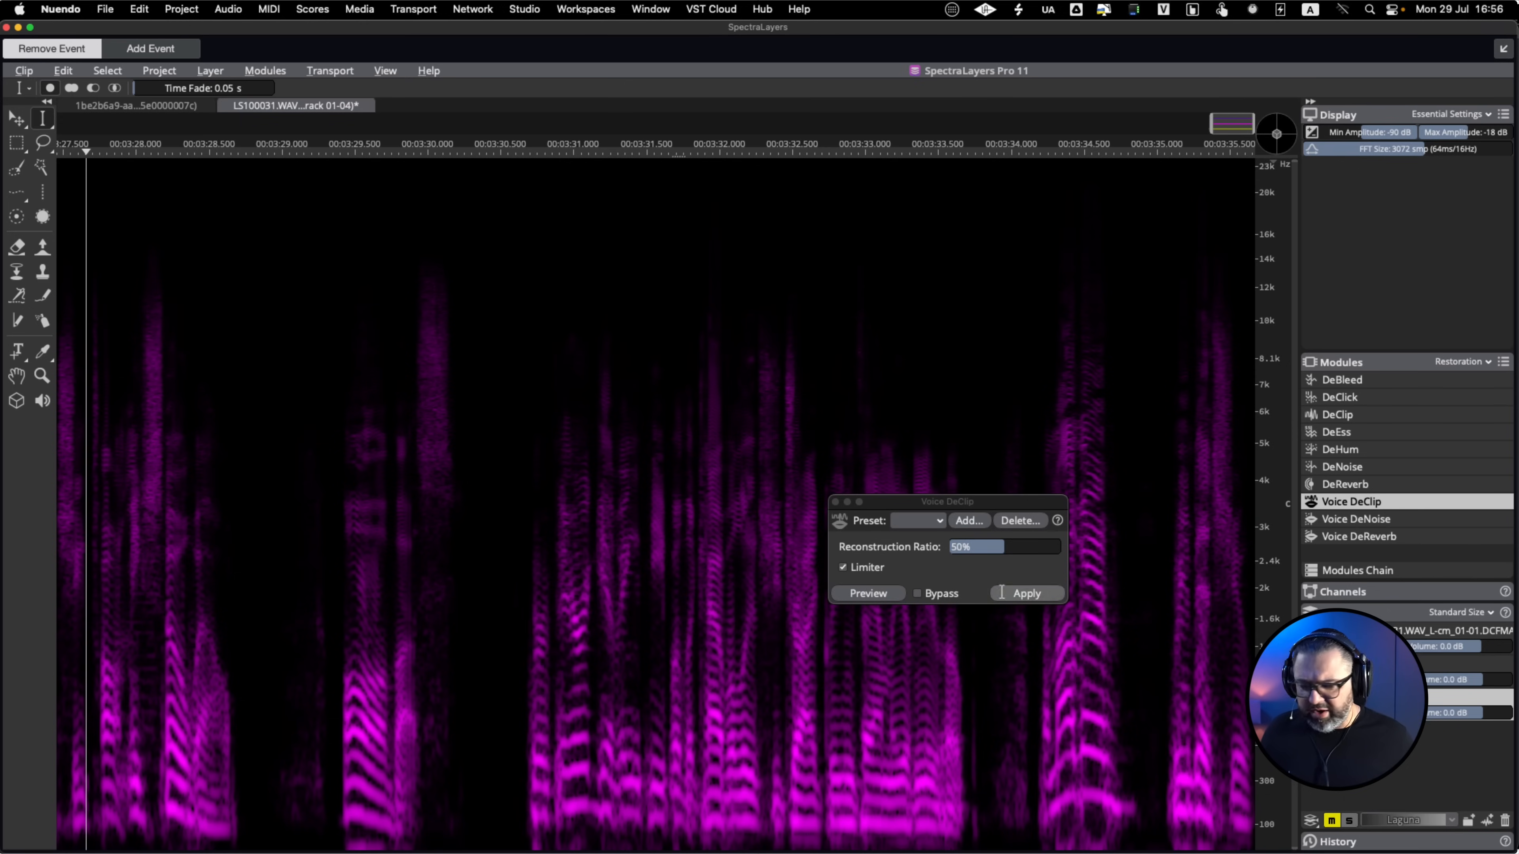
{"action": "left_click", "coordinate": [869, 596]}
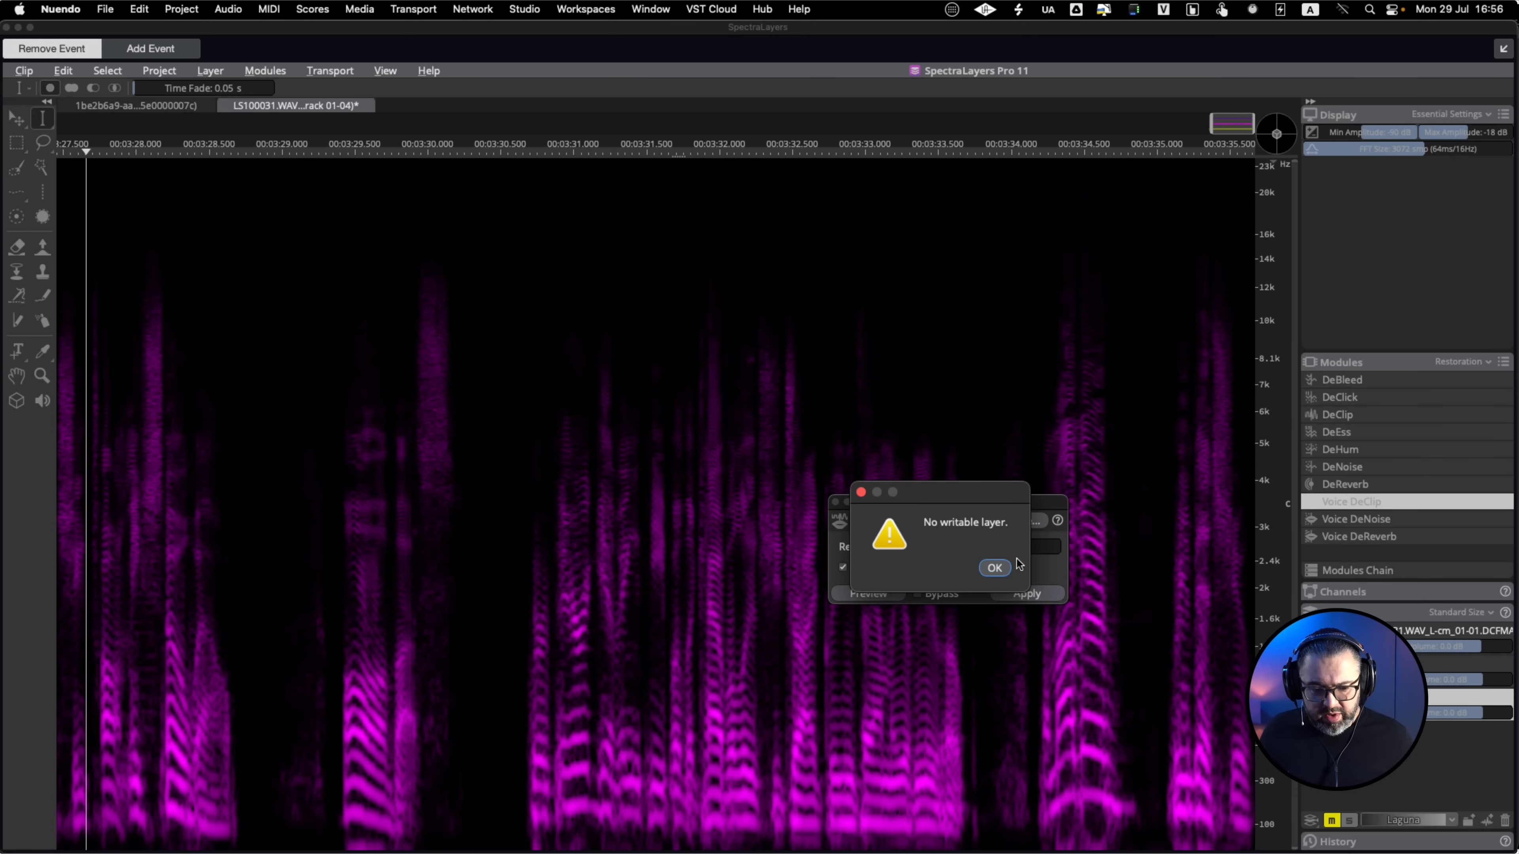
{"action": "left_click", "coordinate": [995, 568]}
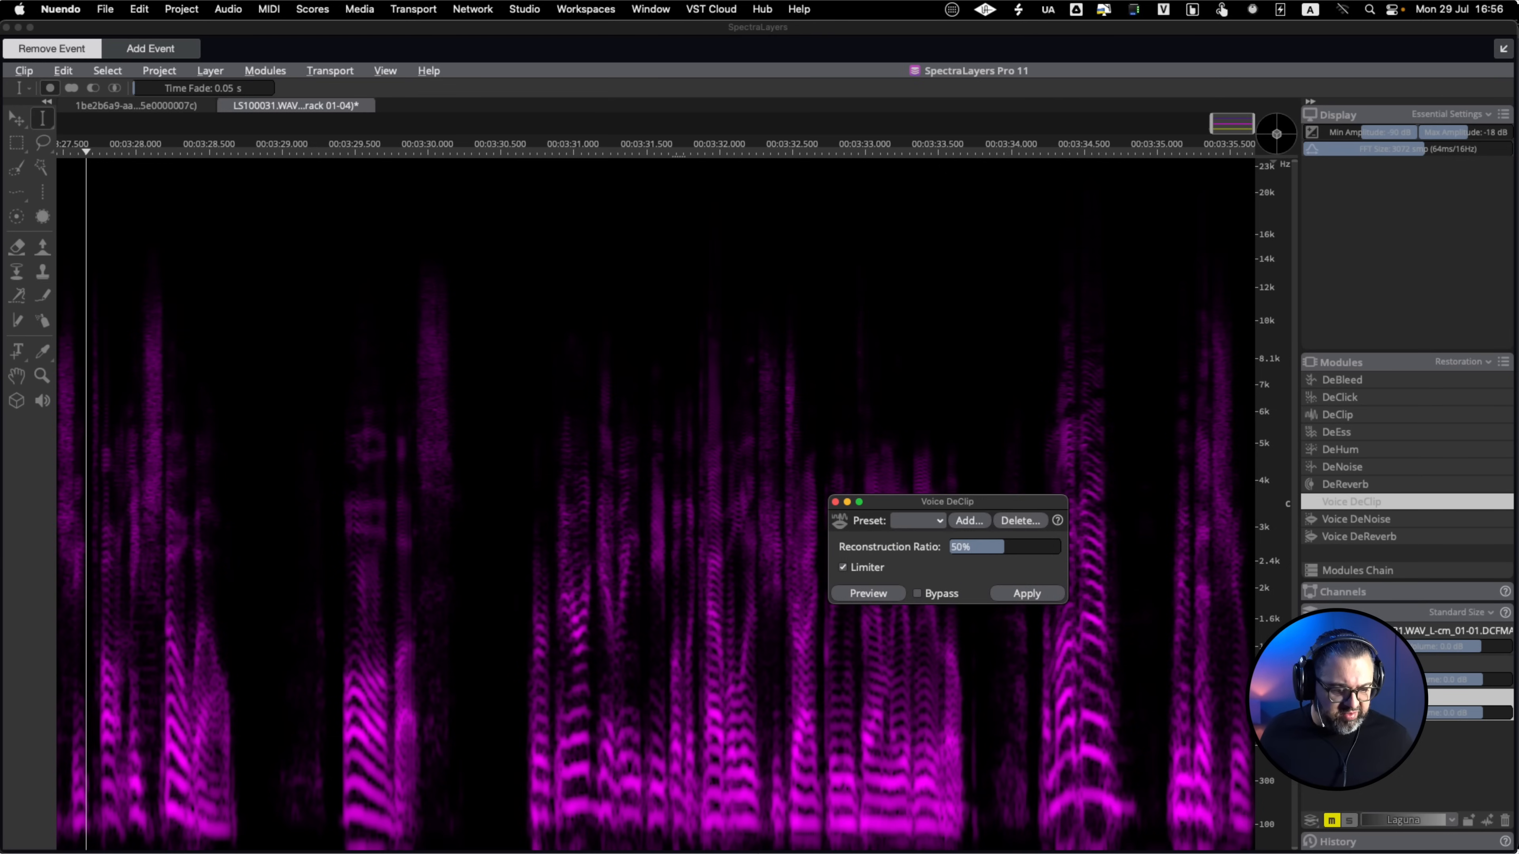
Preview and apply Voice DeClip on the Speech layer with a 50% reconstruction ratio and the limiter enabled.
{"action": "left_click", "coordinate": [1375, 663]}
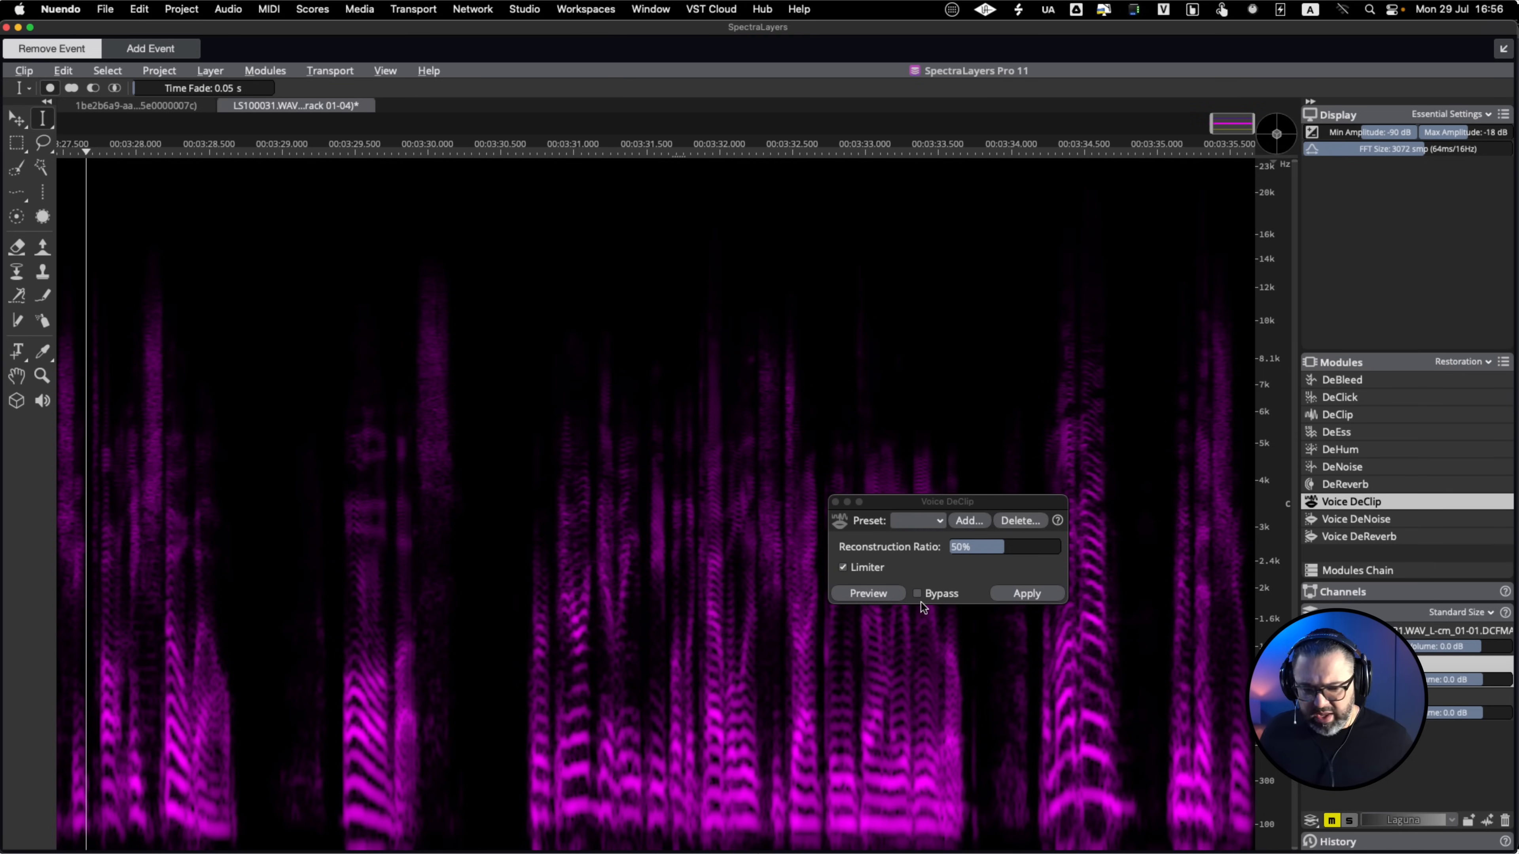
{"action": "left_click", "coordinate": [869, 594]}
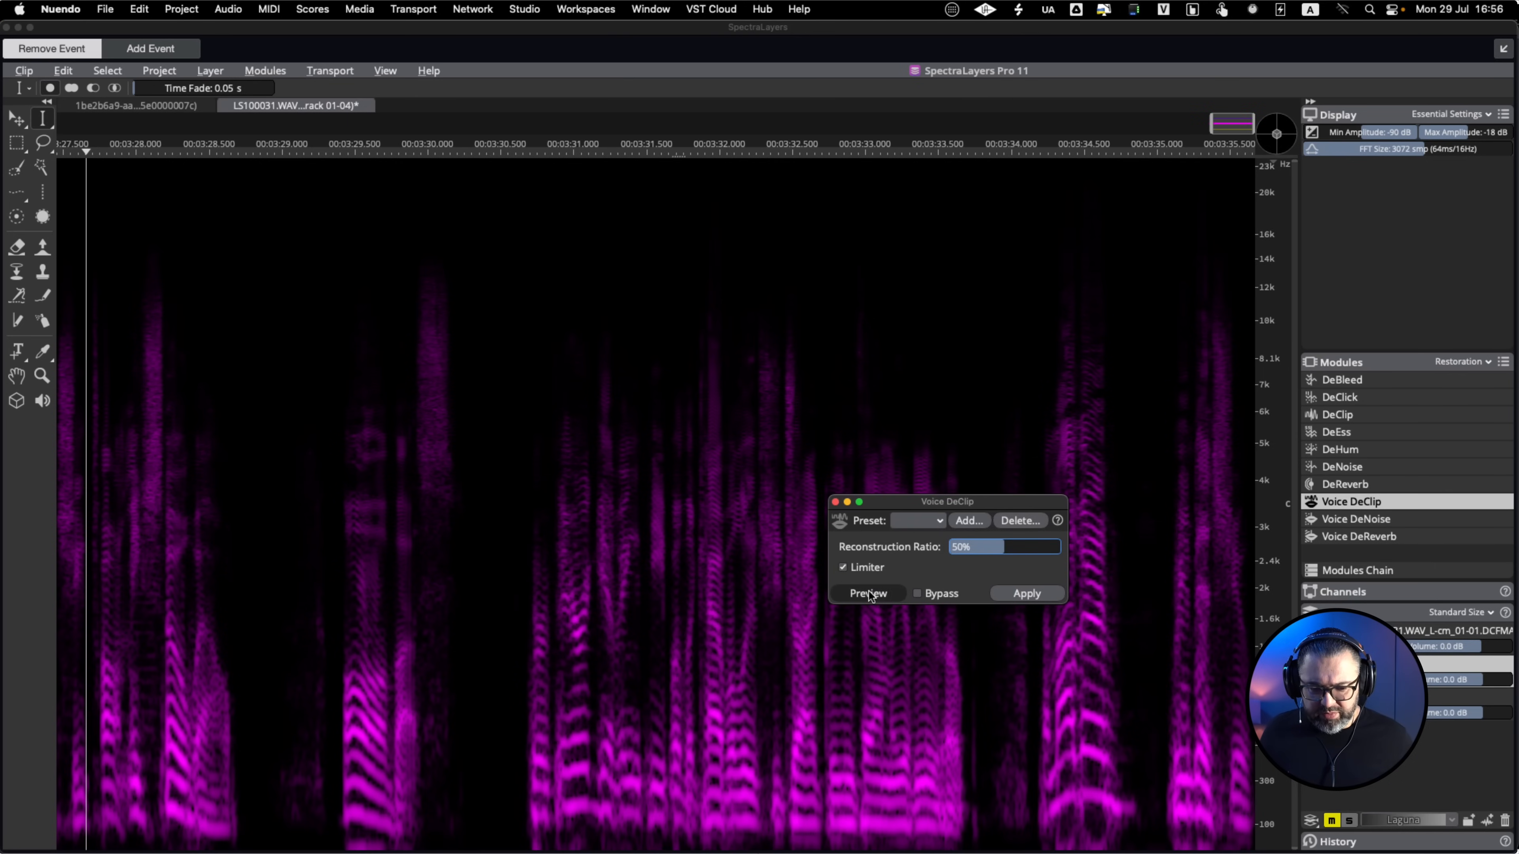
{"action": "left_click", "coordinate": [870, 594]}
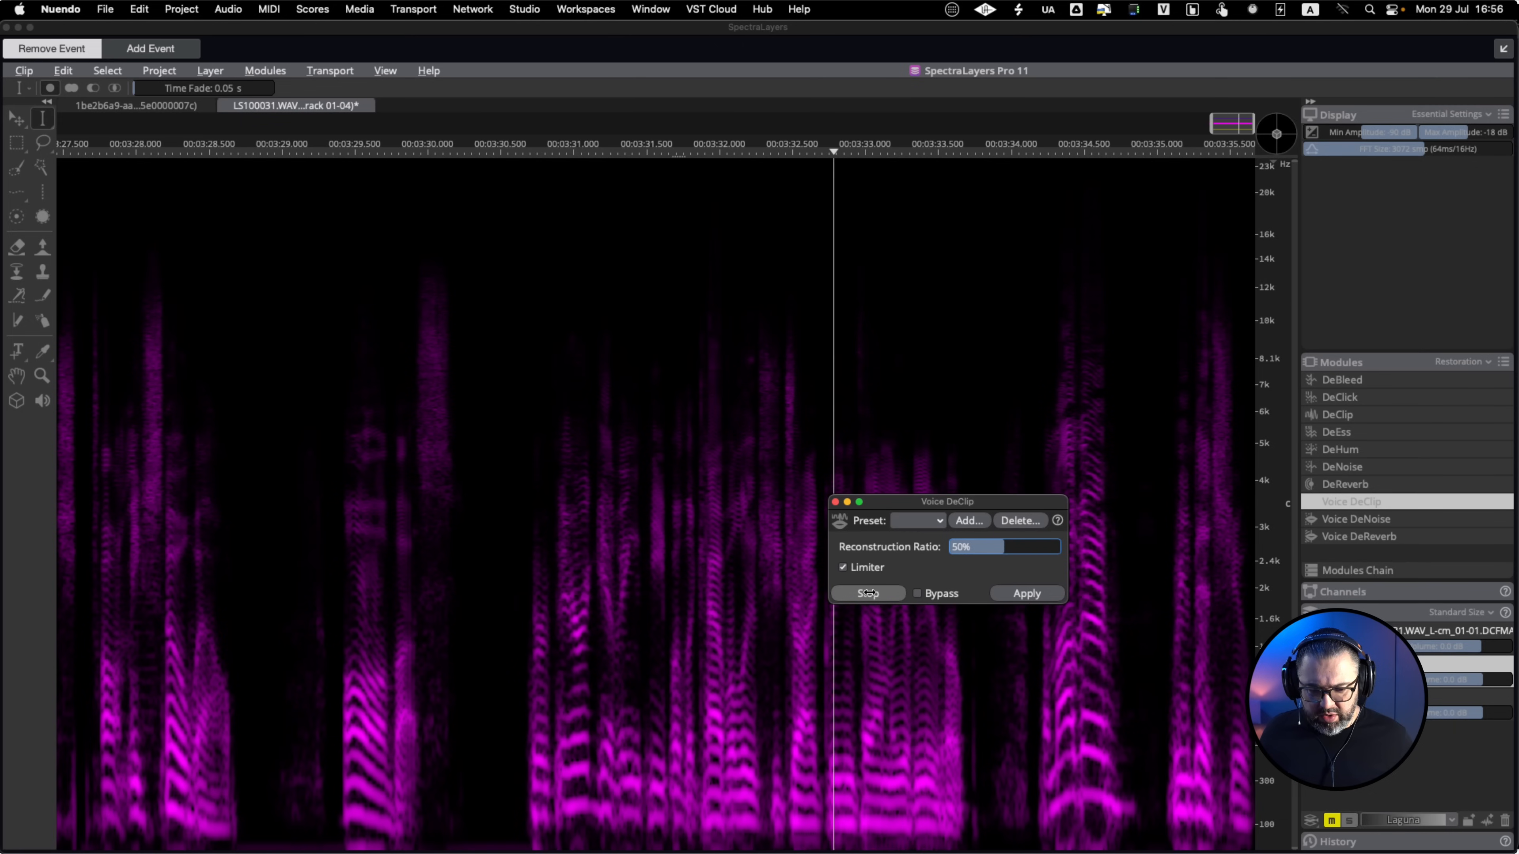
{"action": "left_click", "coordinate": [870, 593]}
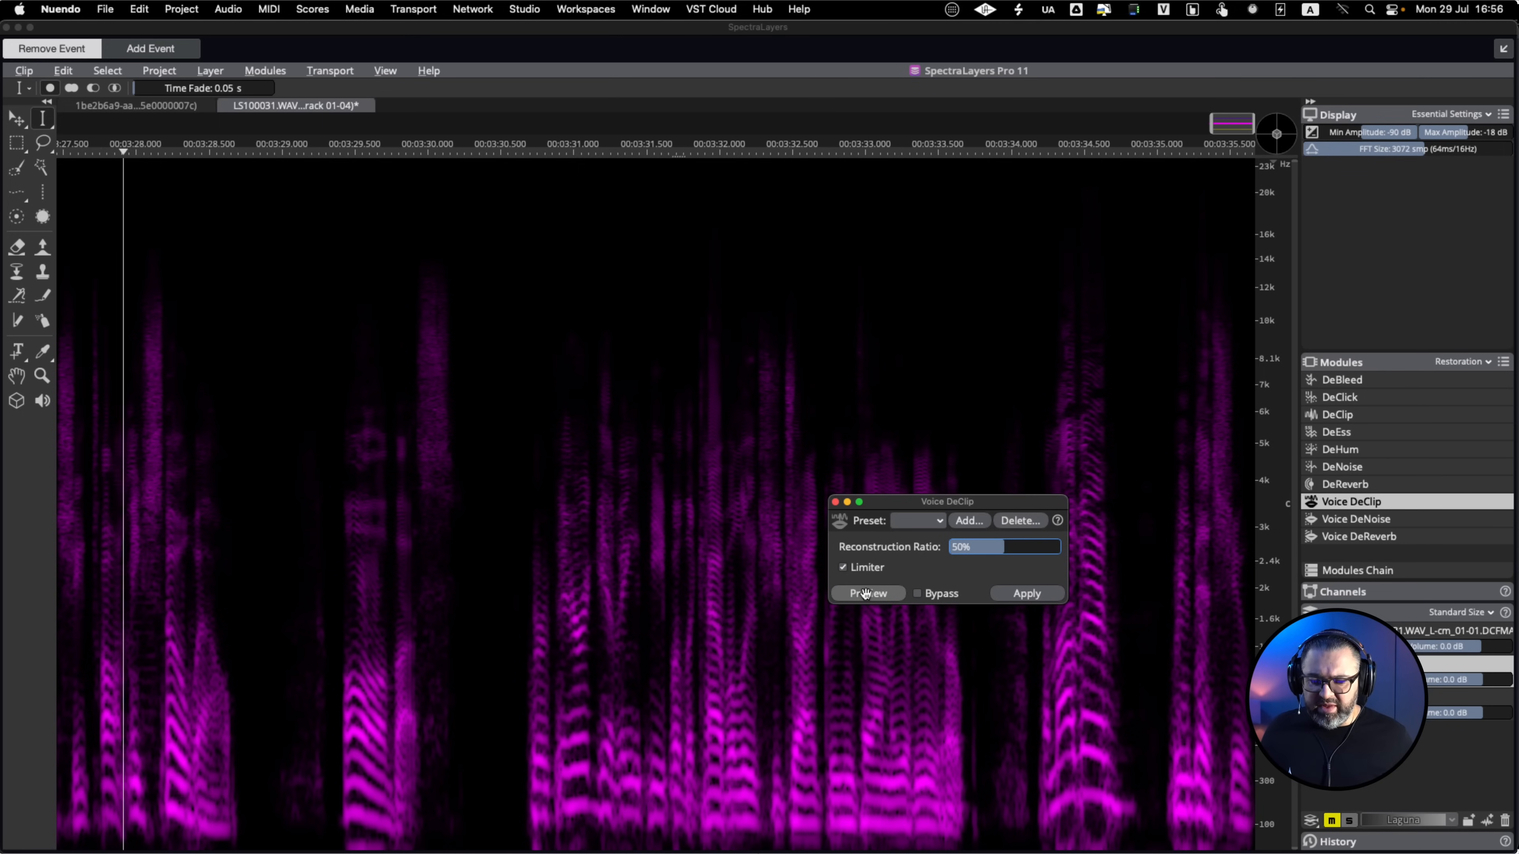
{"action": "left_click", "coordinate": [1025, 595]}
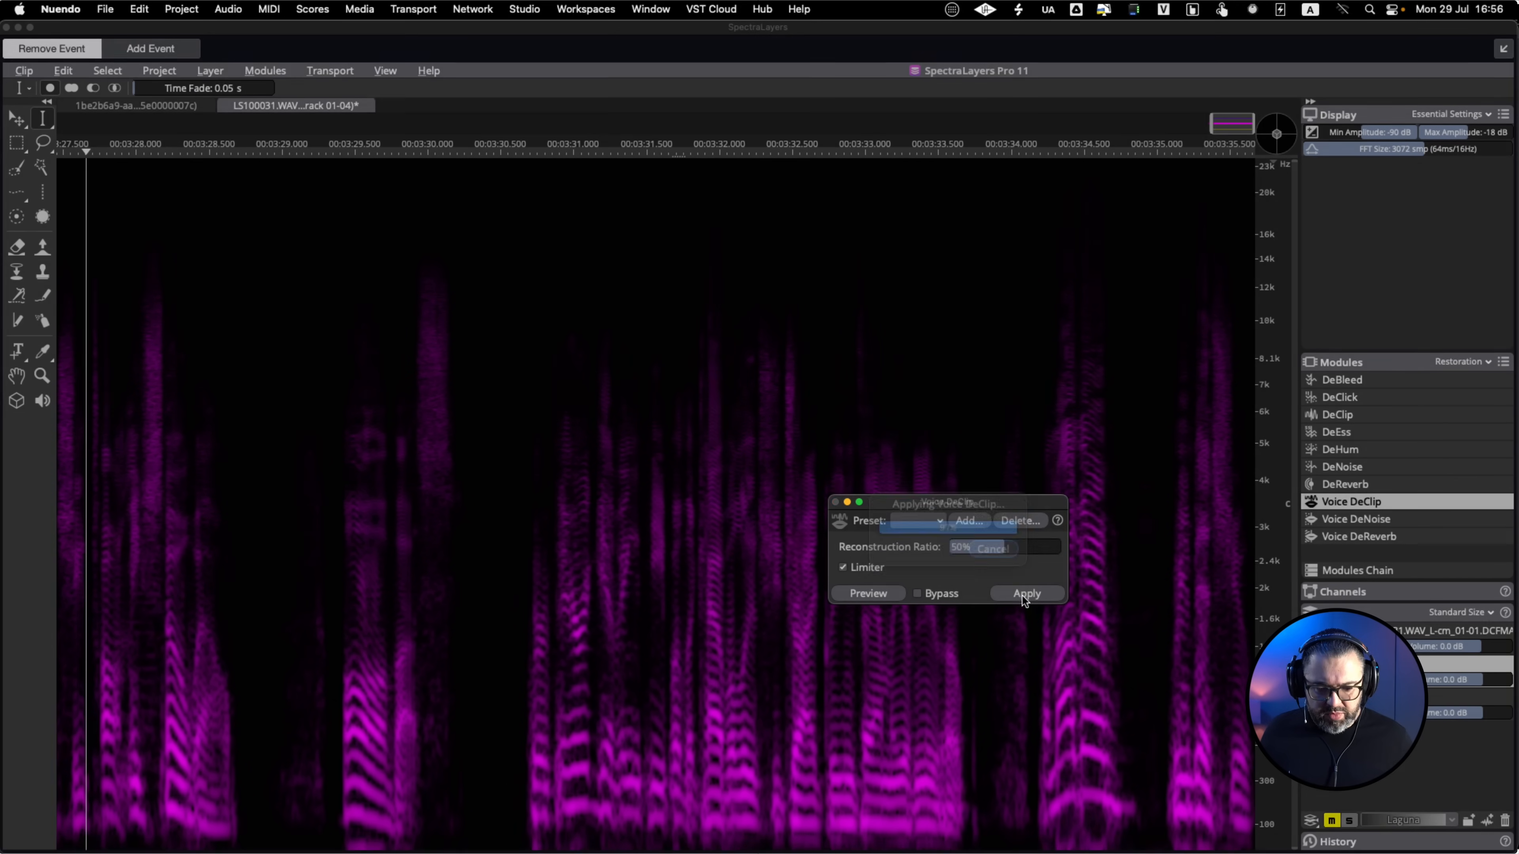
Play the declipped speech from about 00:03:30.5 and compare it with the Noise layer unmuted.
{"action": "left_click", "coordinate": [495, 748]}
{"action": "key", "text": "space"}
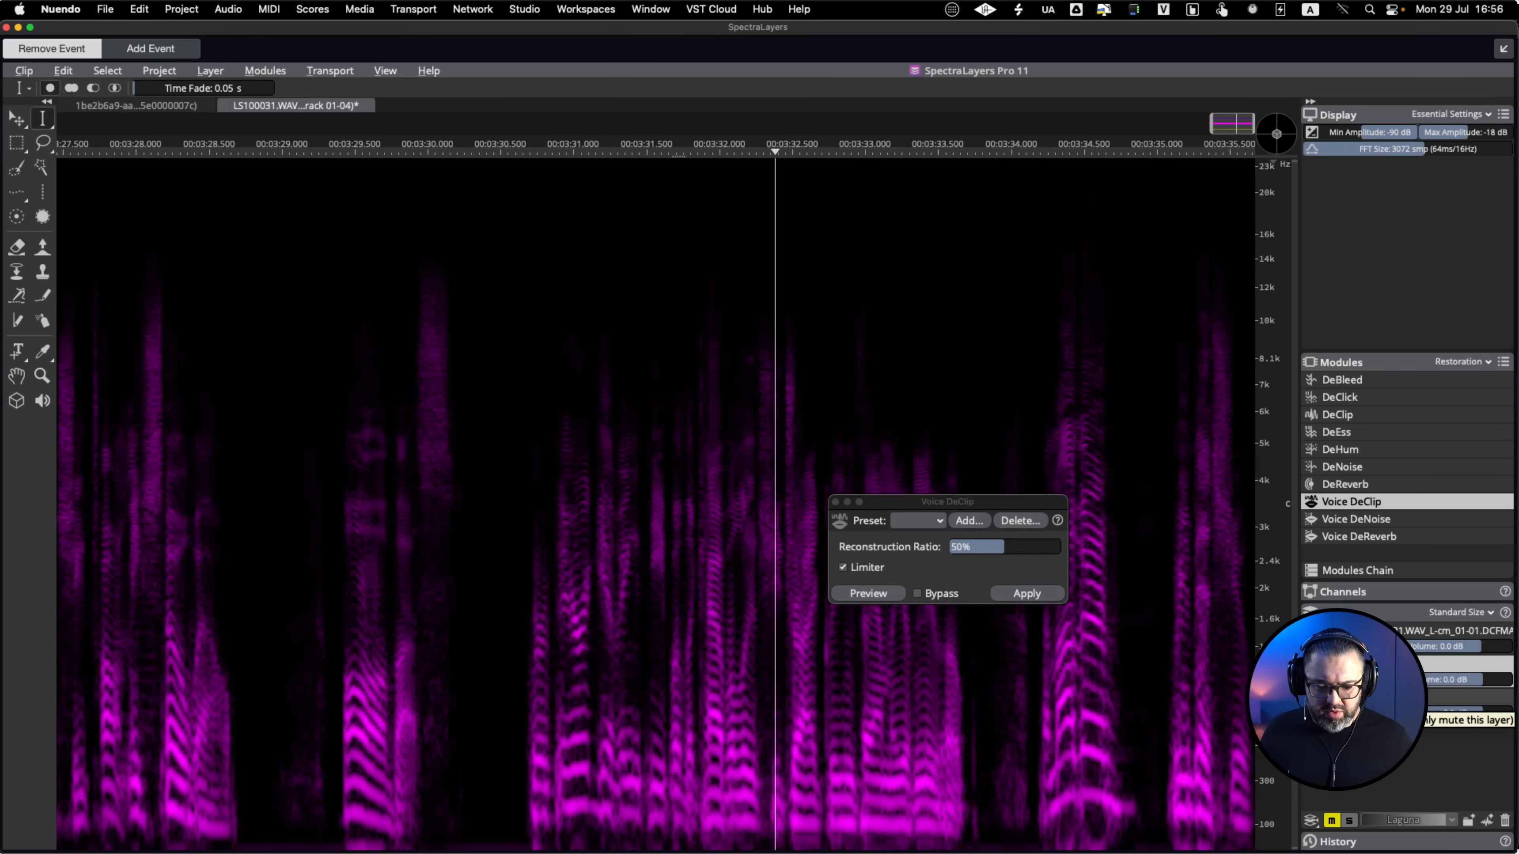
{"action": "key", "text": "space"}
{"action": "key", "text": "space"}
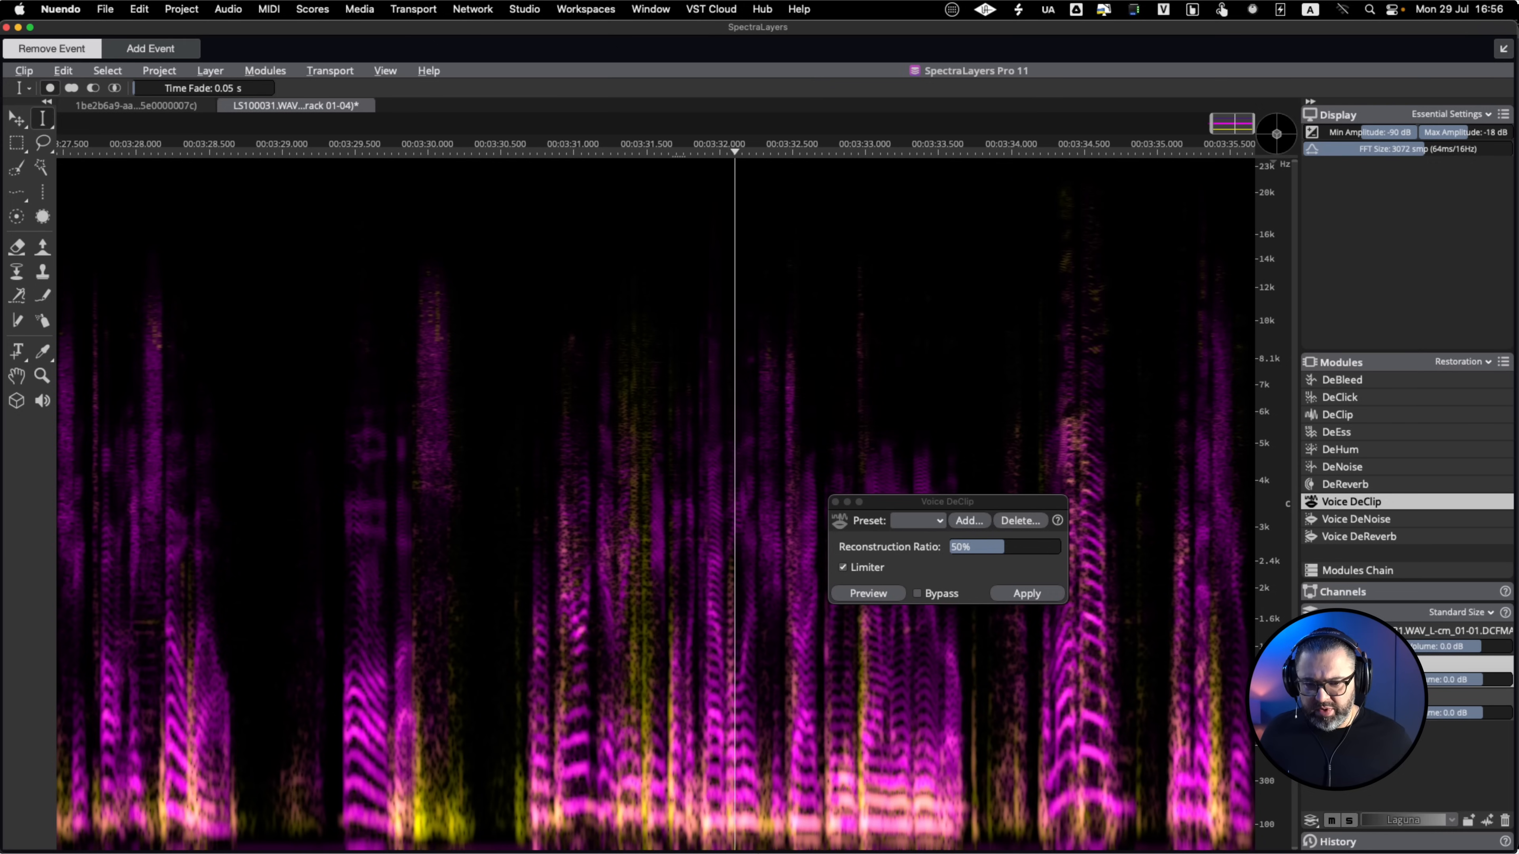
{"action": "key", "text": "space"}
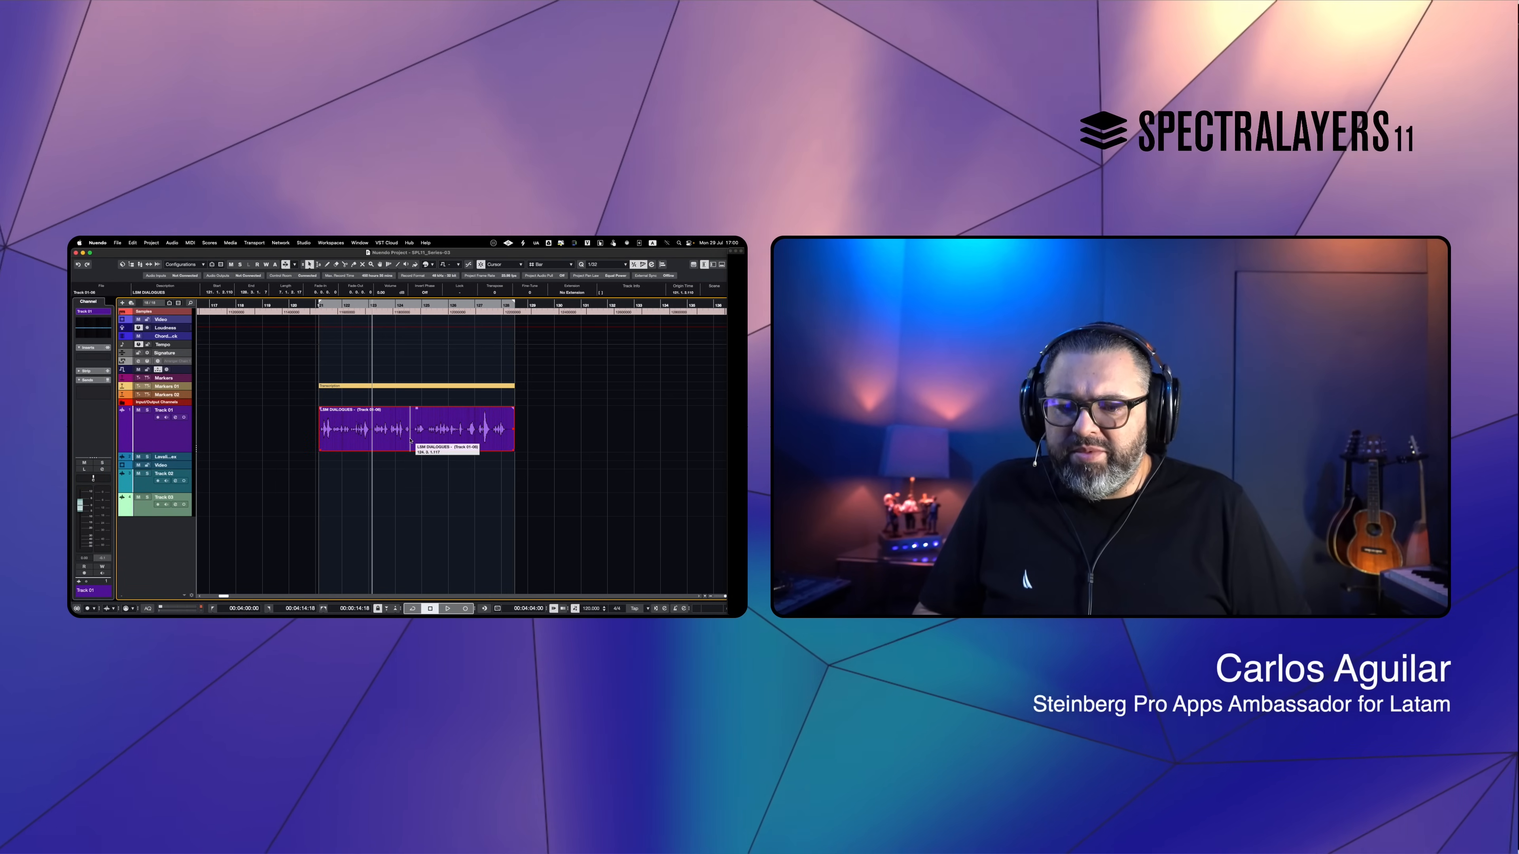
In the Nuendo project, assign the SpectraLayers extension to the LSM DIALOGUES event on Track 01.
{"action": "key", "text": "space"}
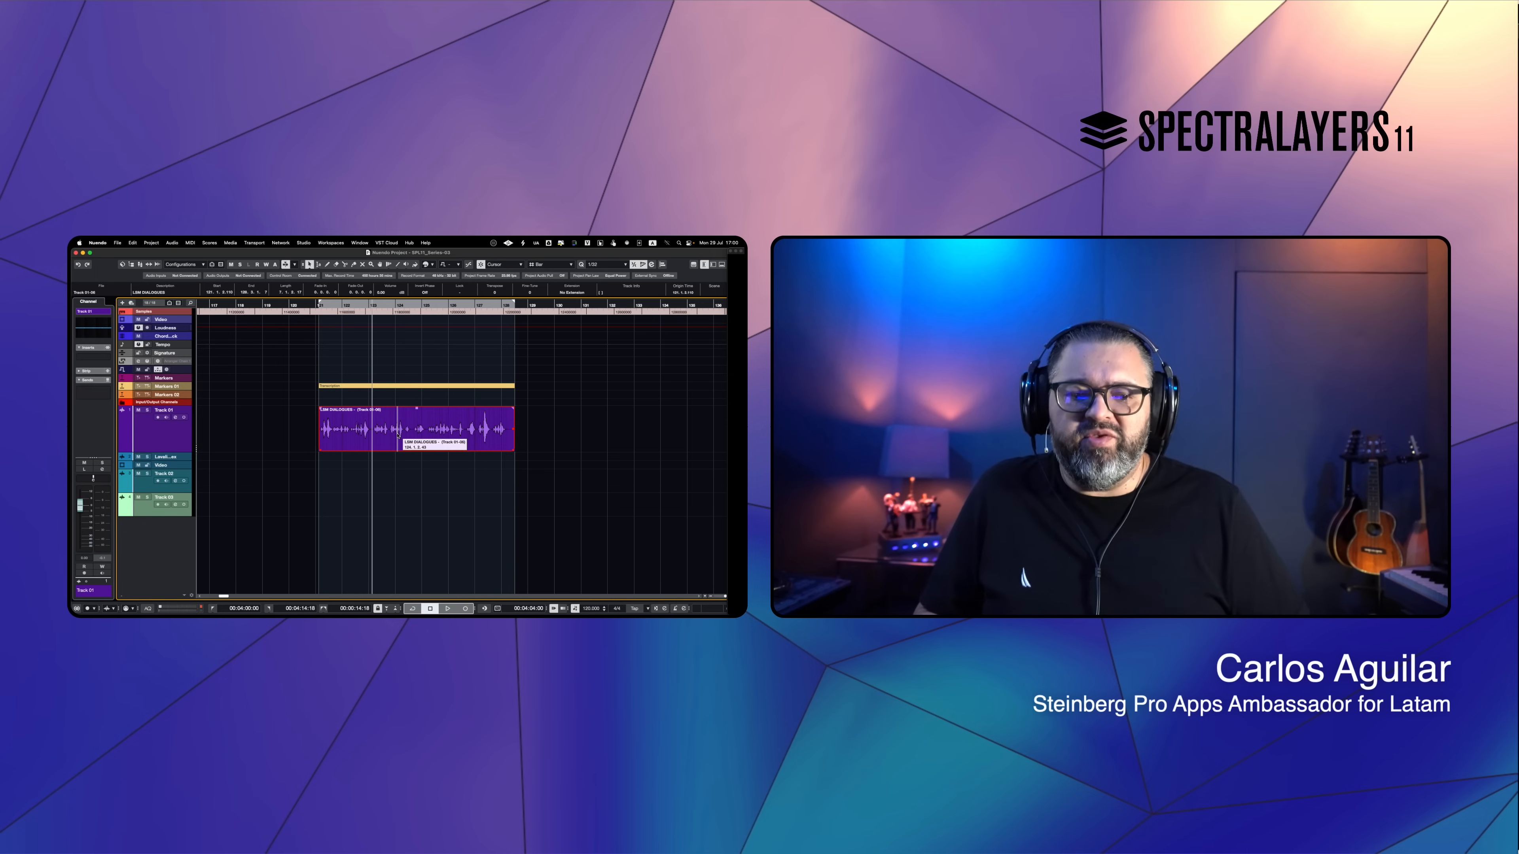
{"action": "left_click", "coordinate": [572, 293]}
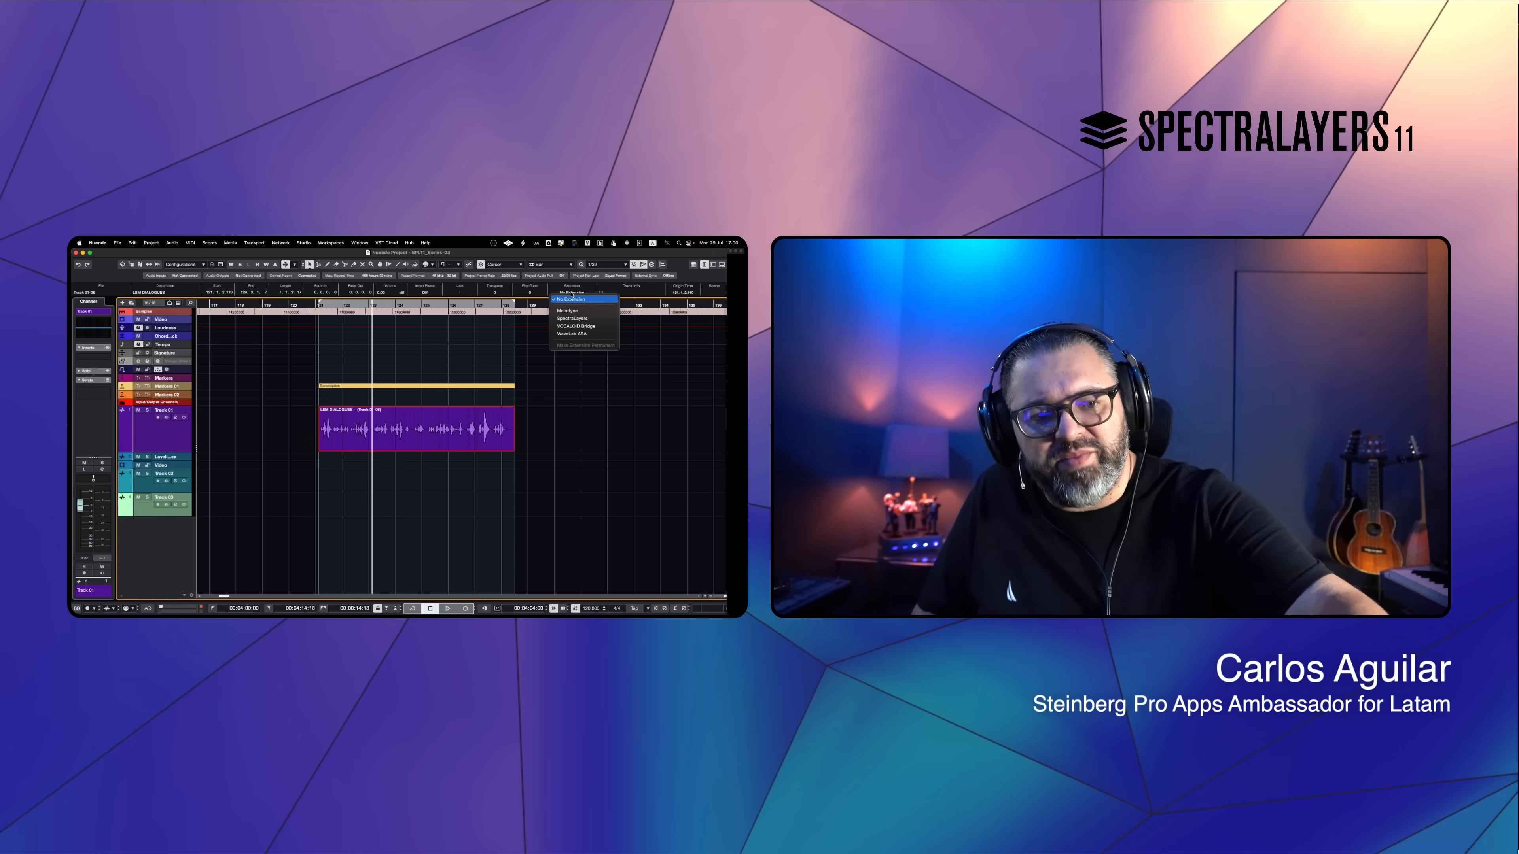
{"action": "left_click", "coordinate": [572, 318]}
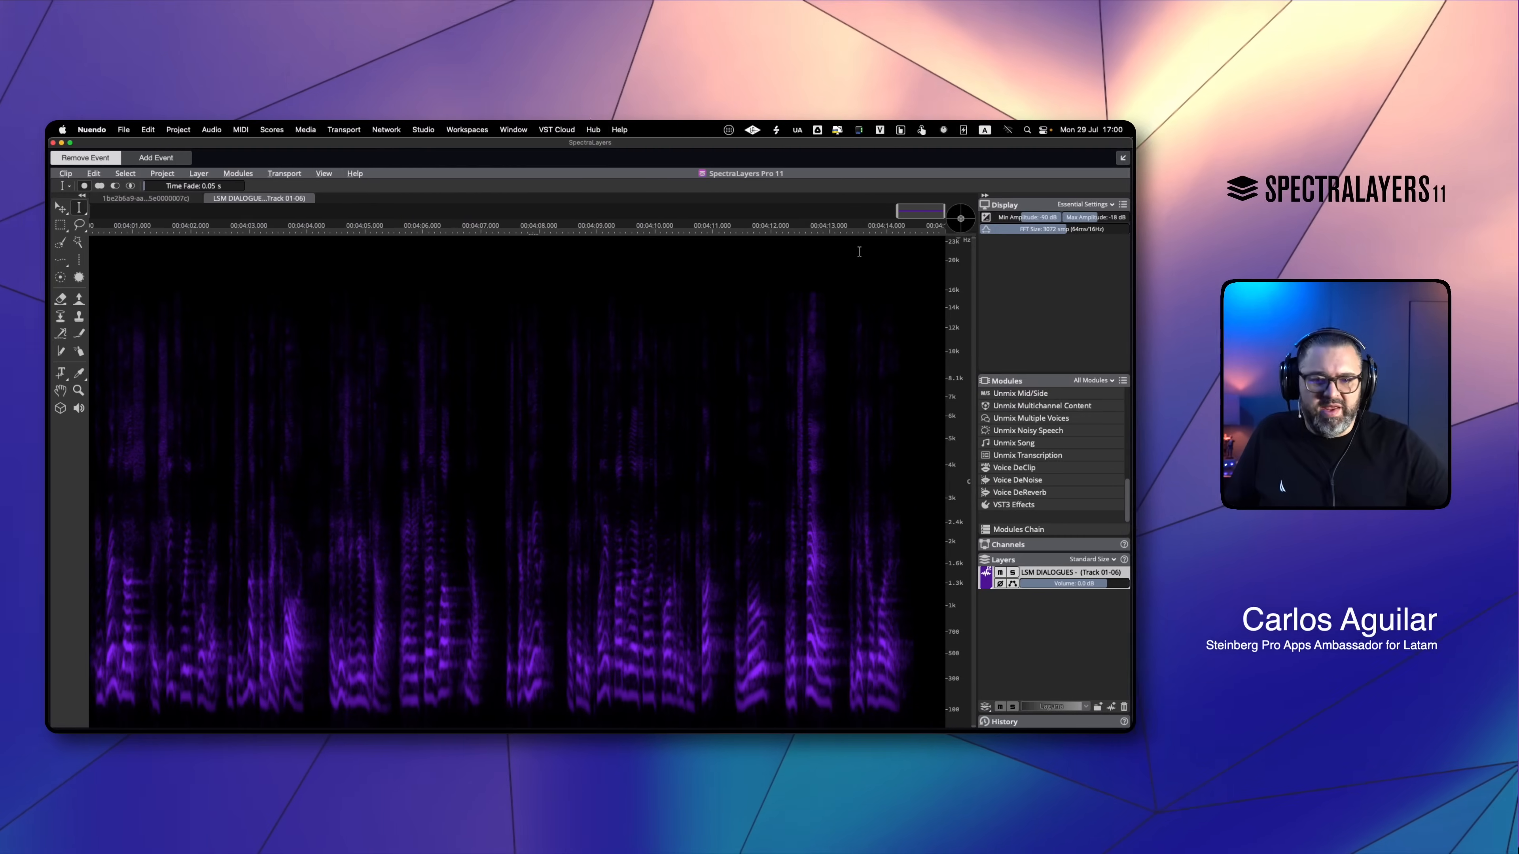
Apply Unmix Transcription to the LSM DIALOGUES clip with the language set to English and the quality set to Best.
{"action": "left_click", "coordinate": [328, 503]}
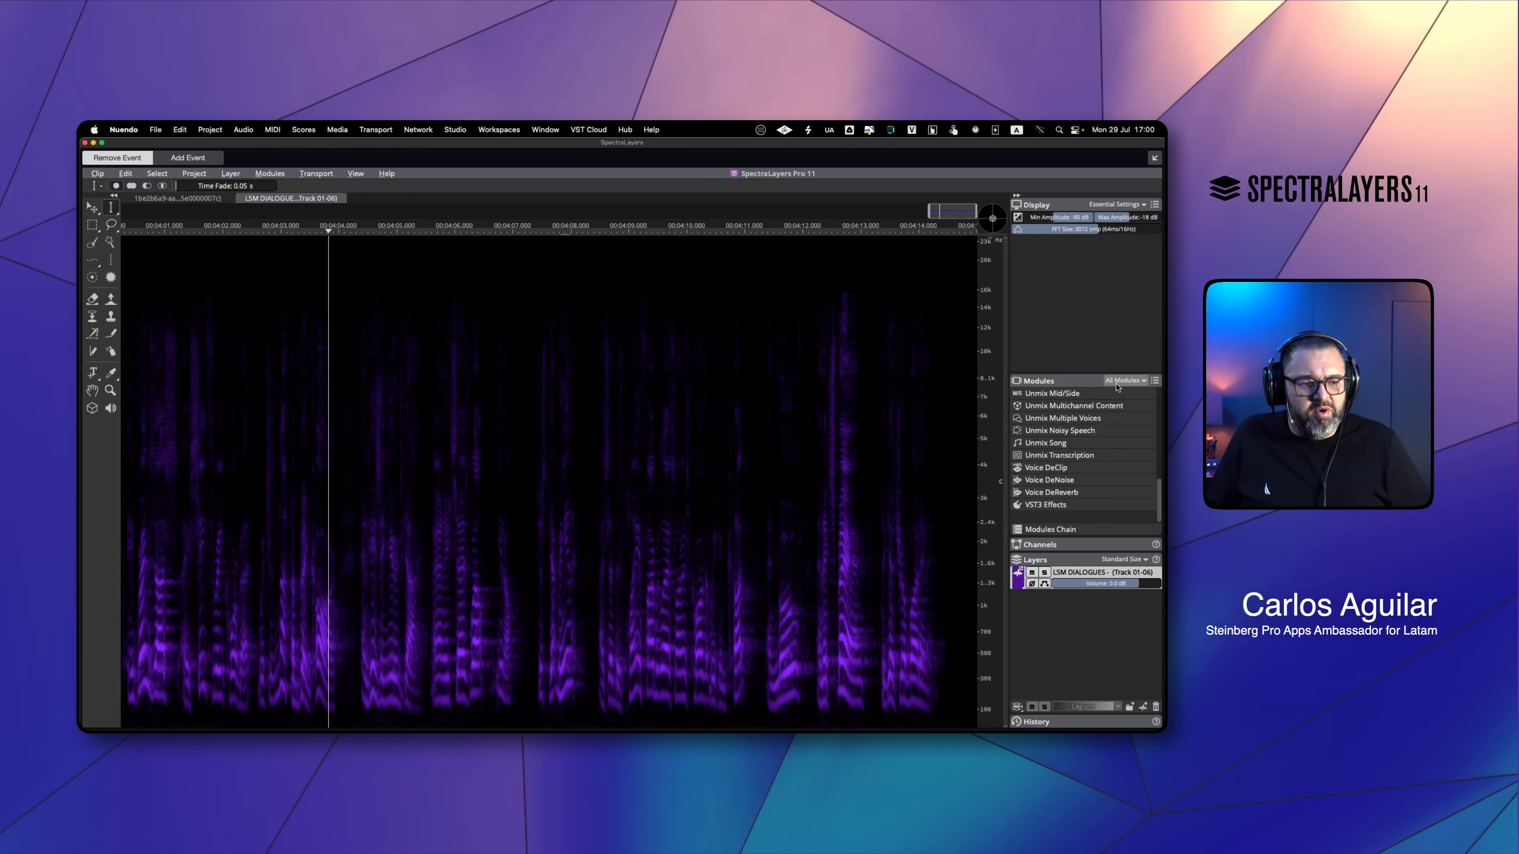
{"action": "left_click", "coordinate": [1074, 459]}
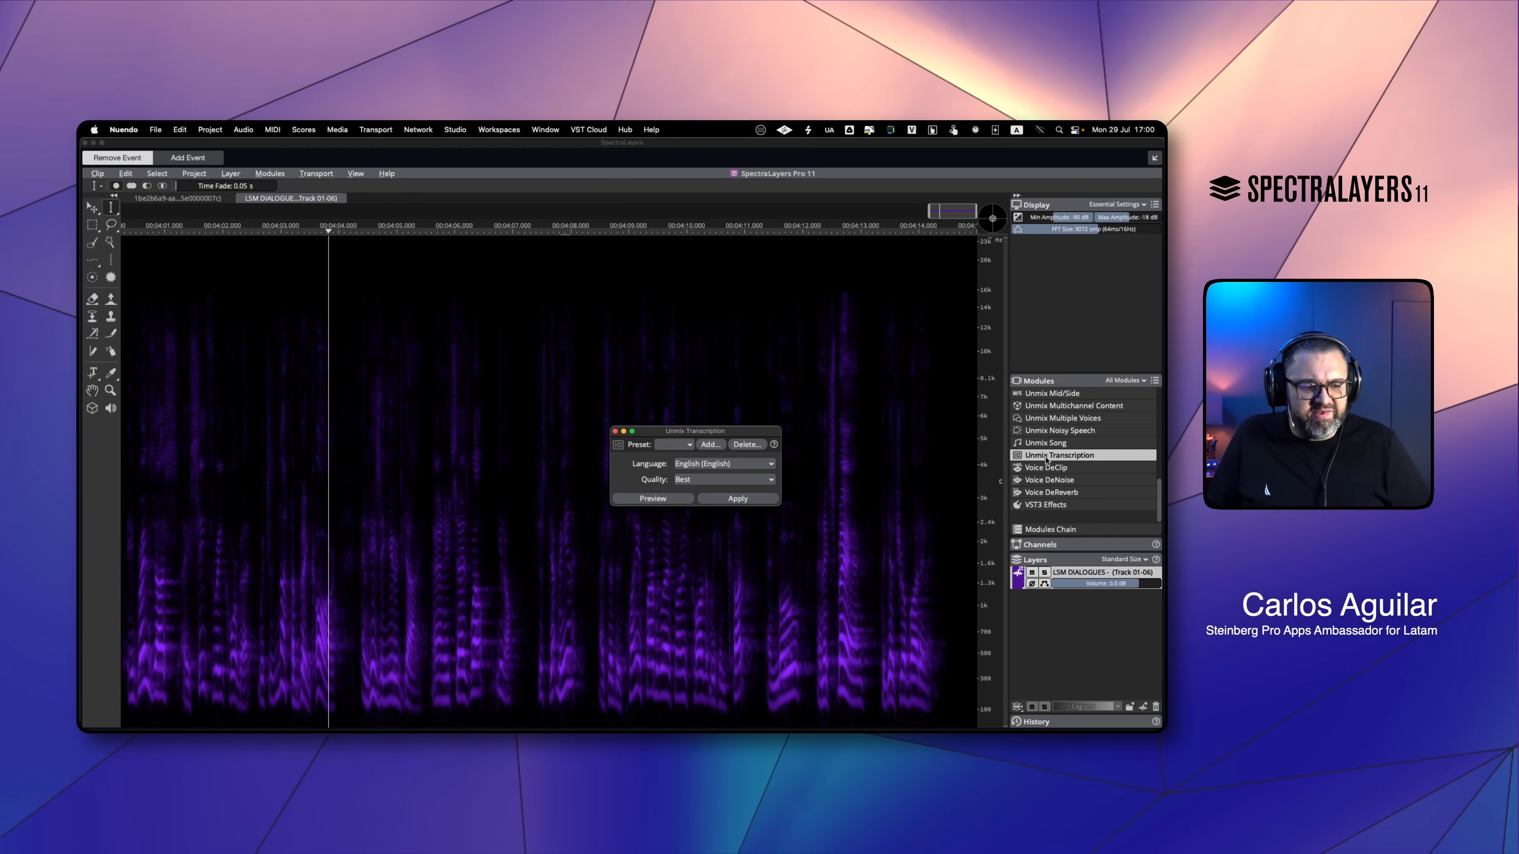
{"action": "left_click", "coordinate": [720, 465]}
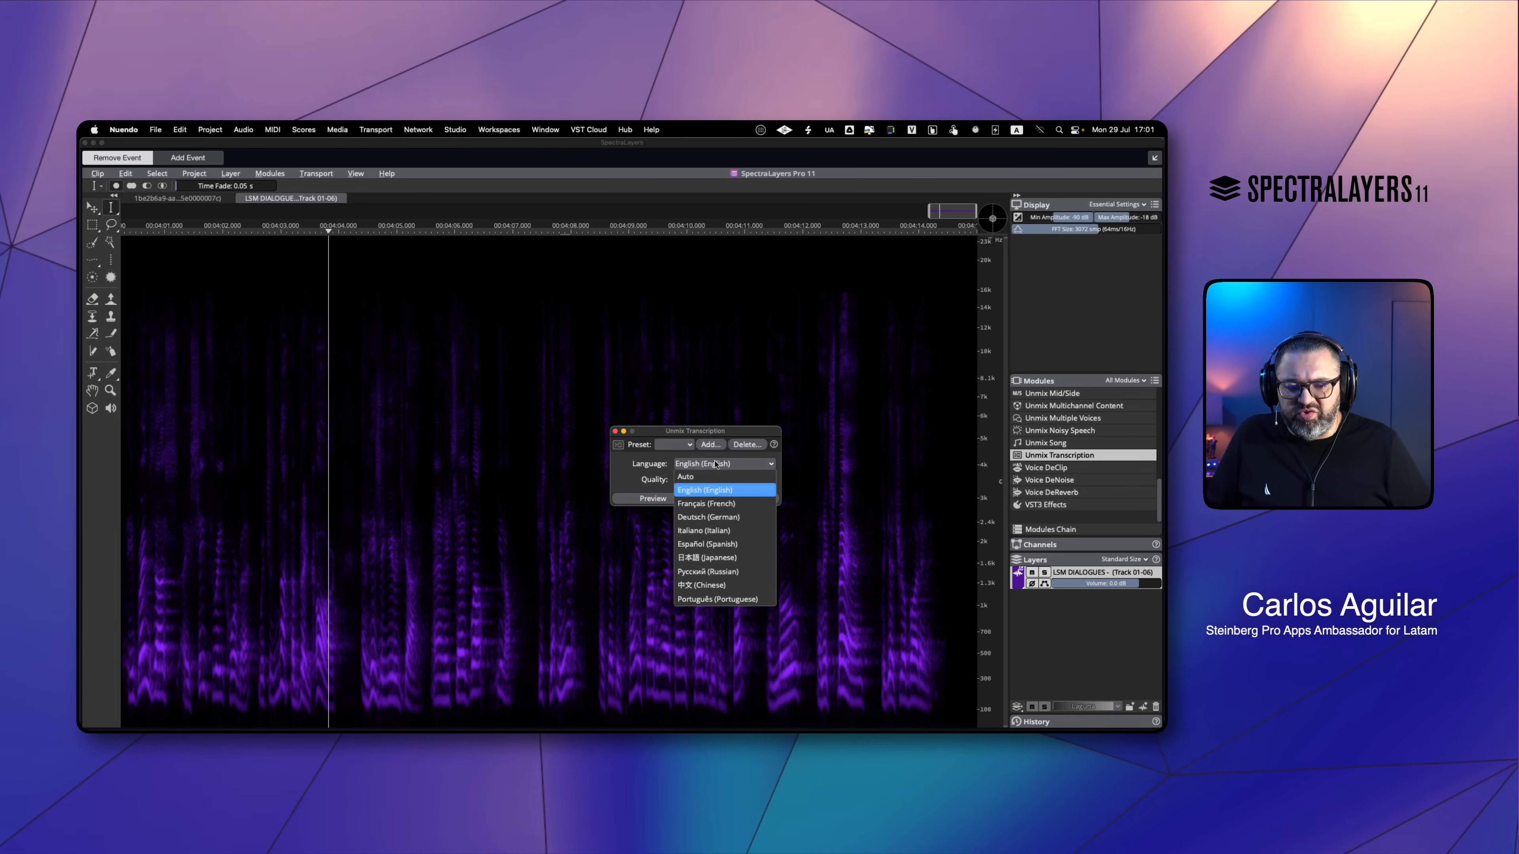
{"action": "left_click", "coordinate": [735, 492]}
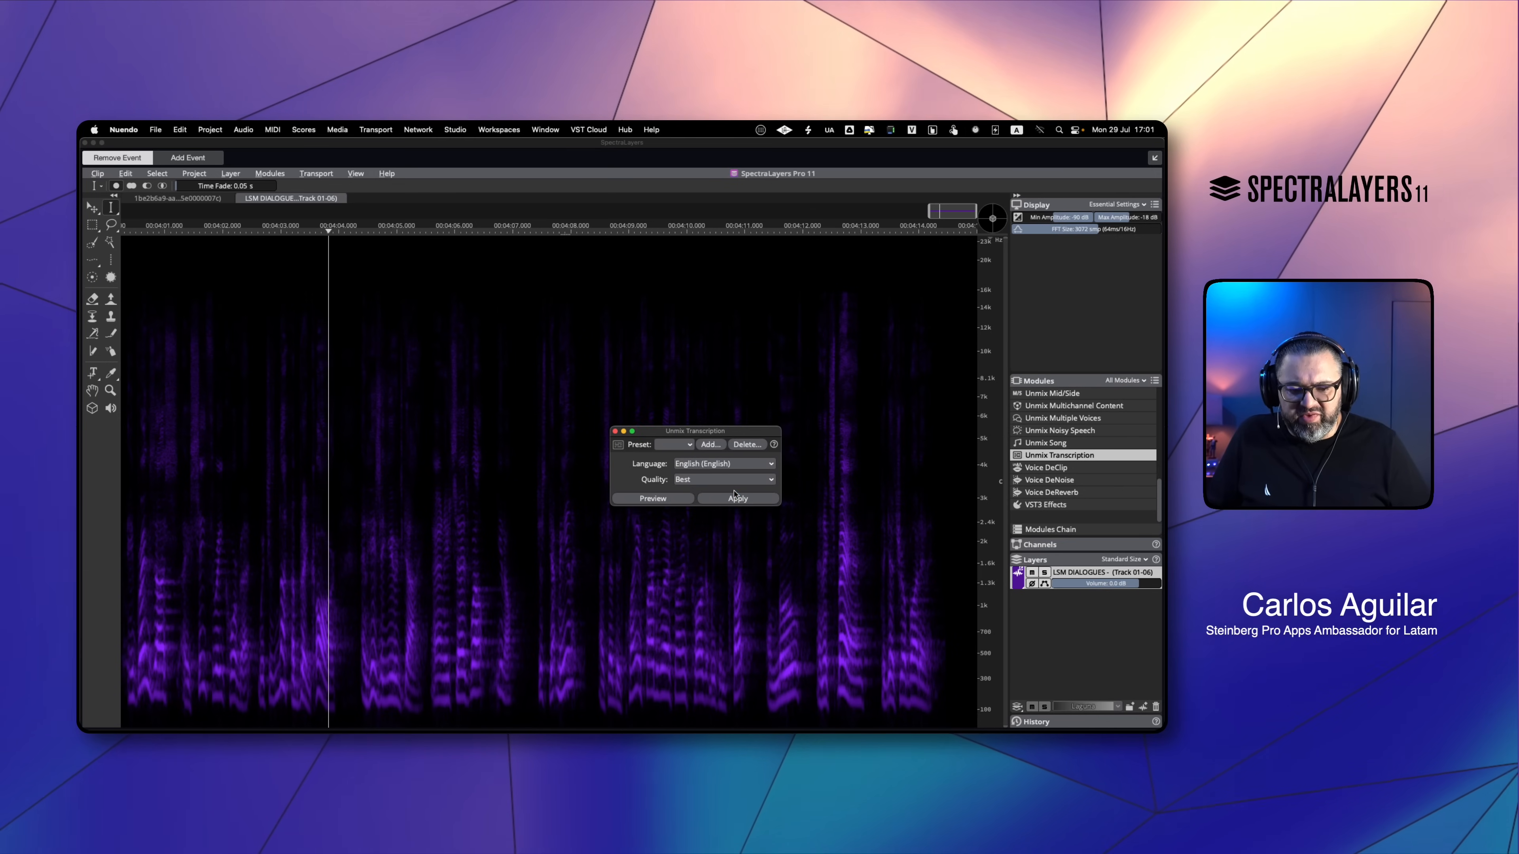
{"action": "left_click", "coordinate": [699, 482]}
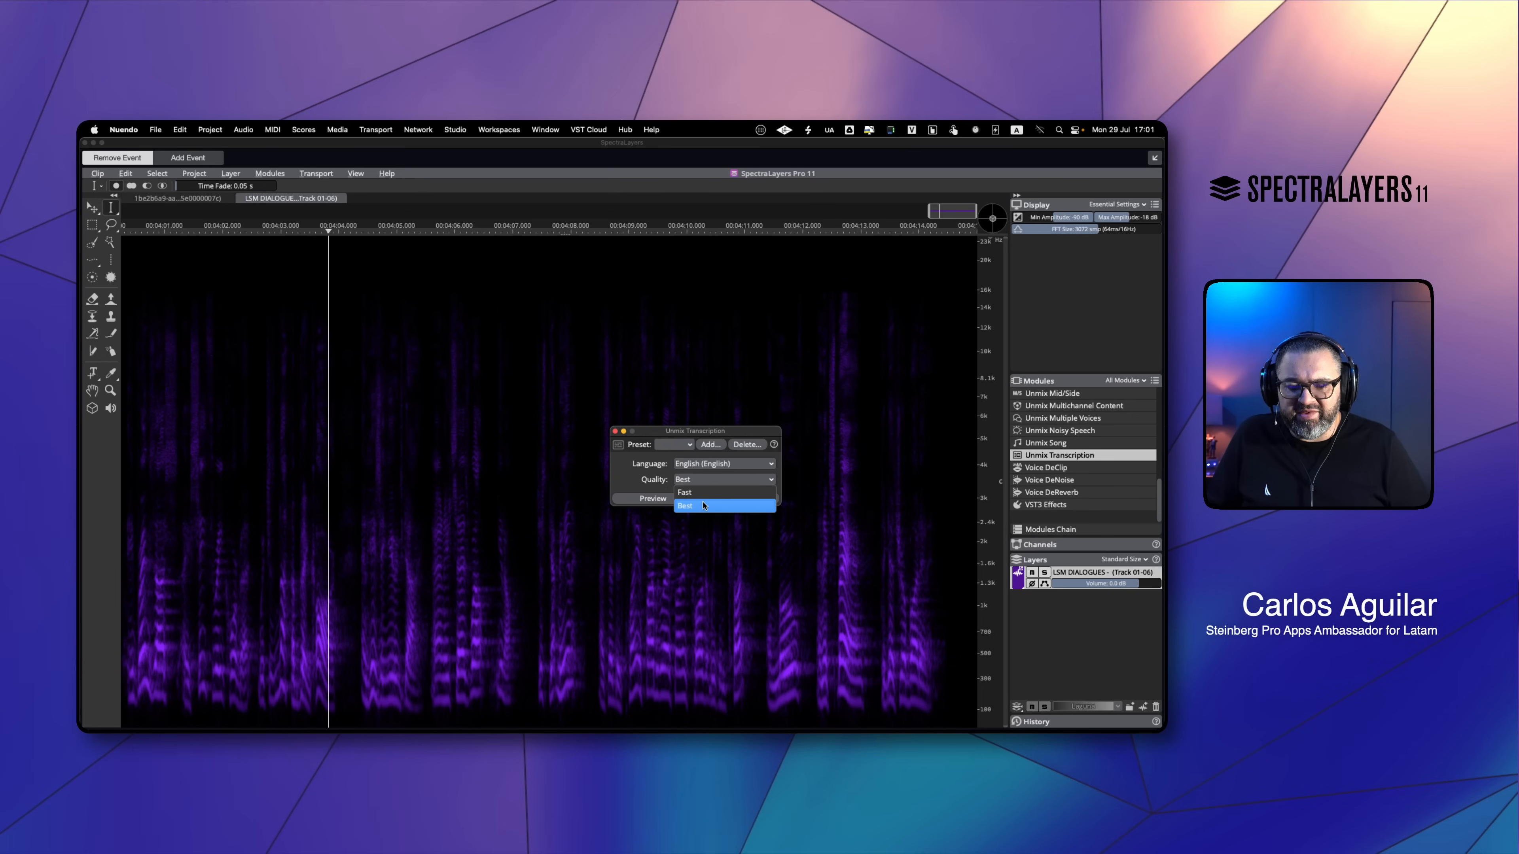
{"action": "left_click", "coordinate": [703, 505]}
{"action": "left_click_drag", "start_coordinate": [701, 431], "coordinate": [617, 432]}
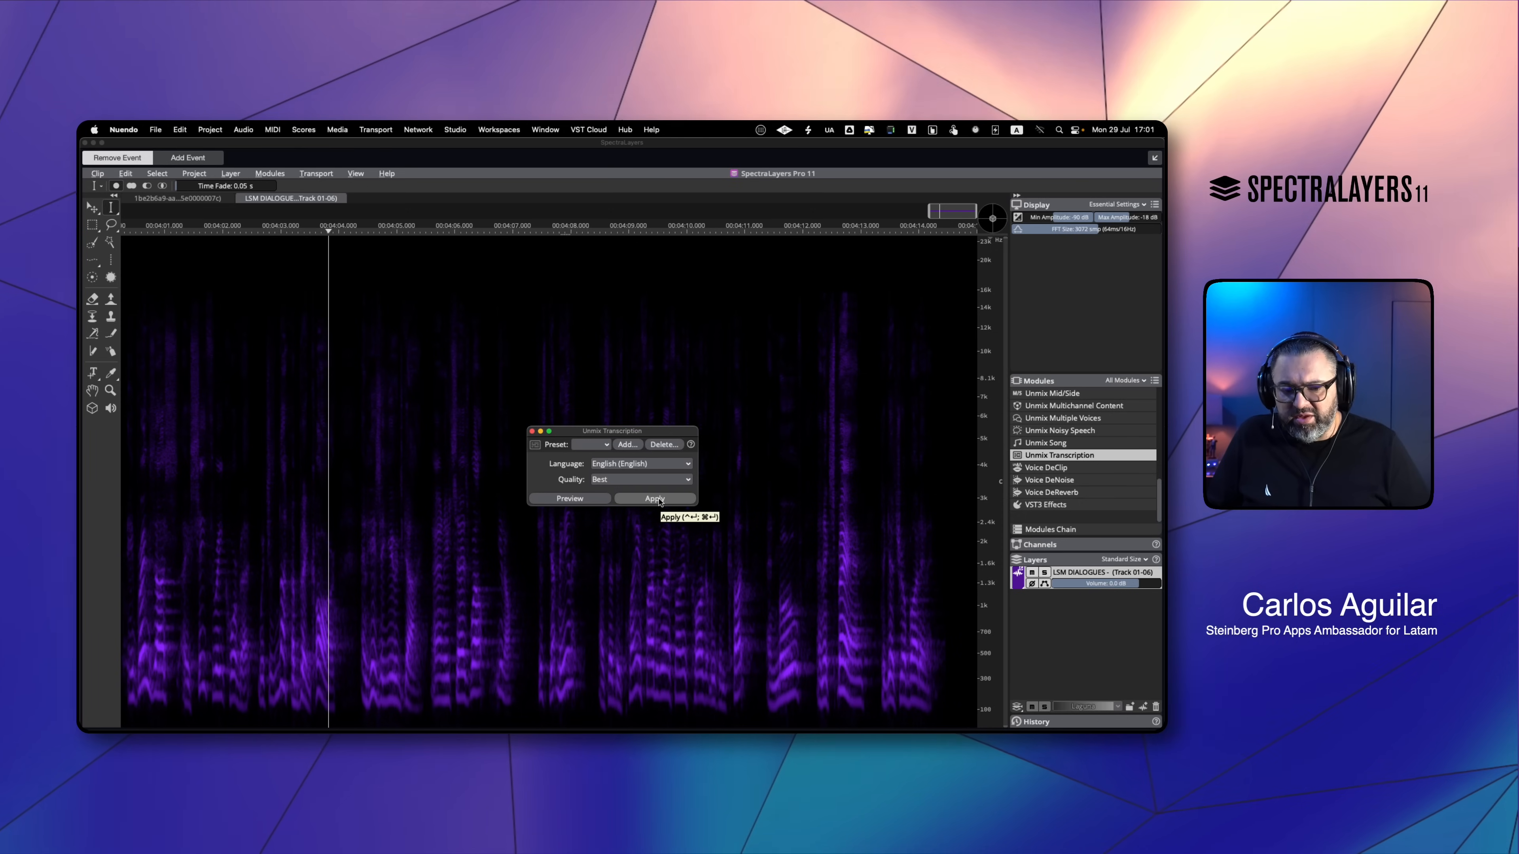
{"action": "left_click", "coordinate": [660, 499]}
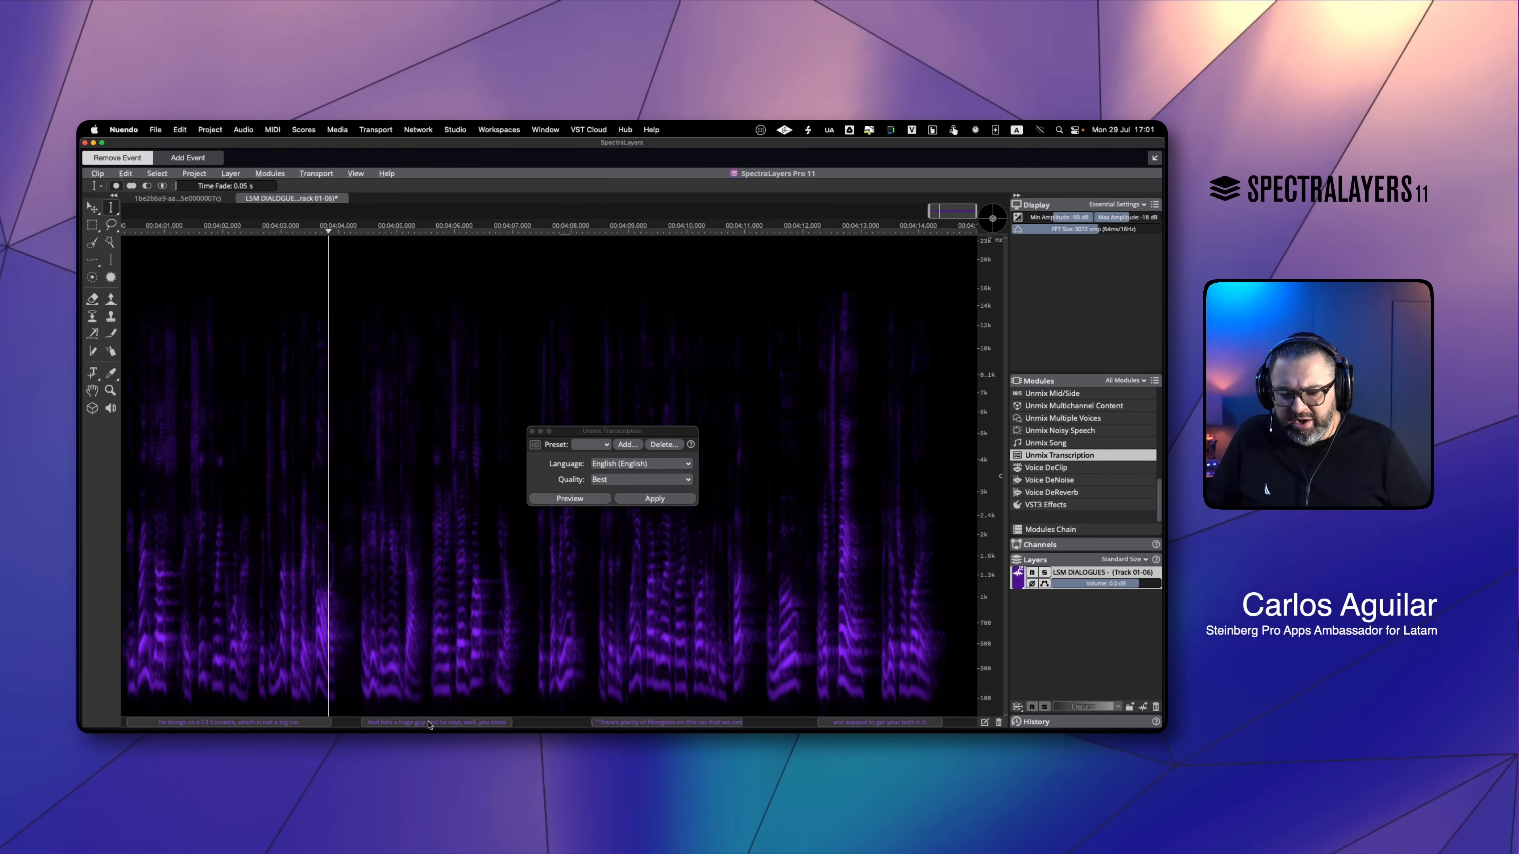
Open the full transcript, arrange it beside the Unmix Transcription dialog, and play the dialogue to check the text.
{"action": "left_click", "coordinate": [983, 723]}
{"action": "left_click_drag", "start_coordinate": [679, 367], "coordinate": [600, 351]}
{"action": "left_click_drag", "start_coordinate": [689, 435], "coordinate": [939, 442]}
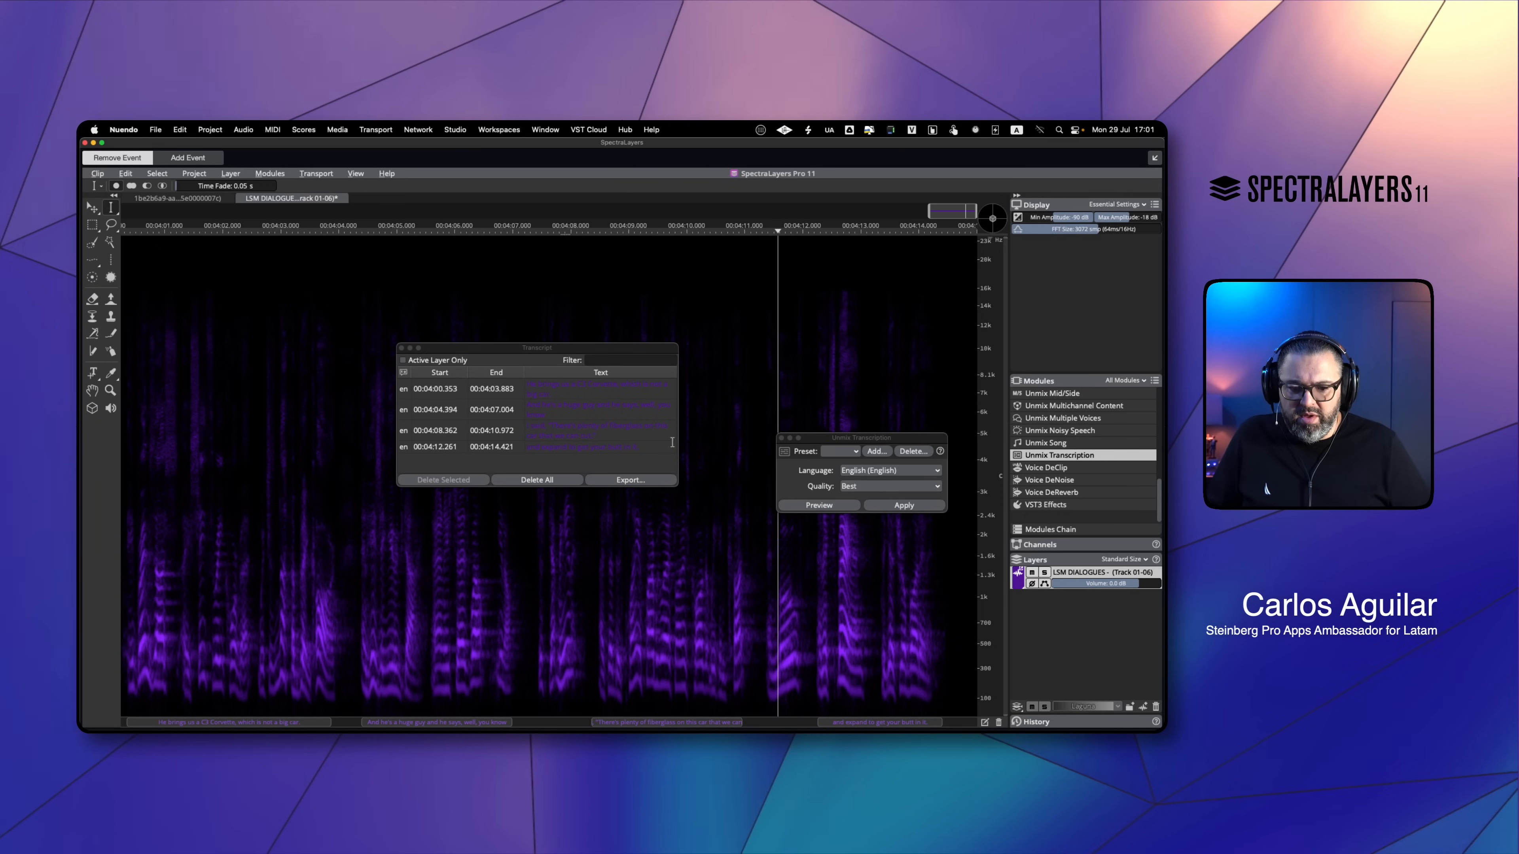
{"action": "key", "text": "space"}
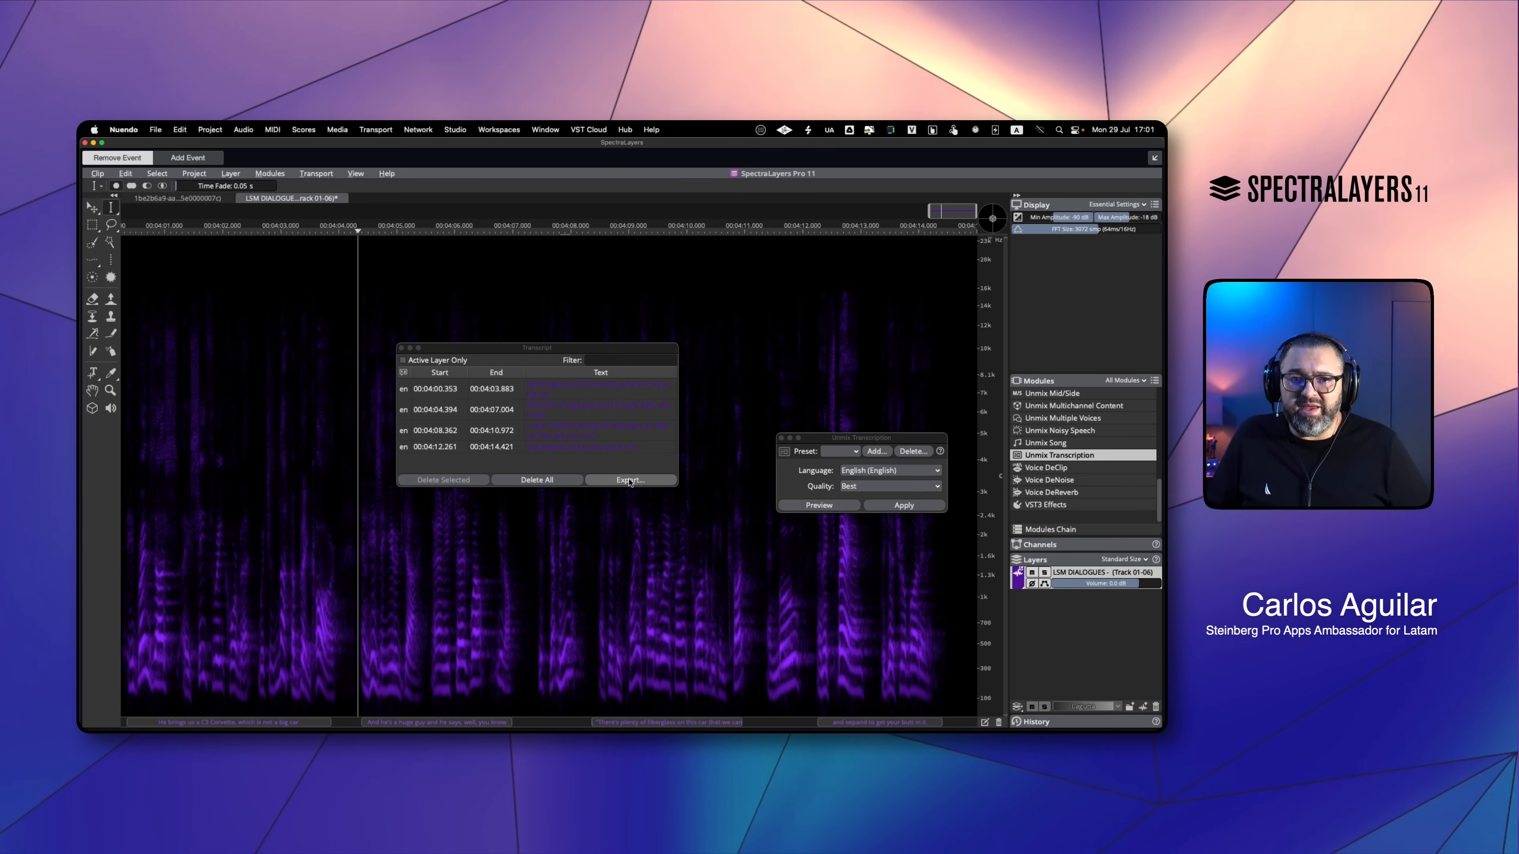
Examine the file formats offered for exporting the transcript and leave without exporting.
{"action": "left_click", "coordinate": [630, 483]}
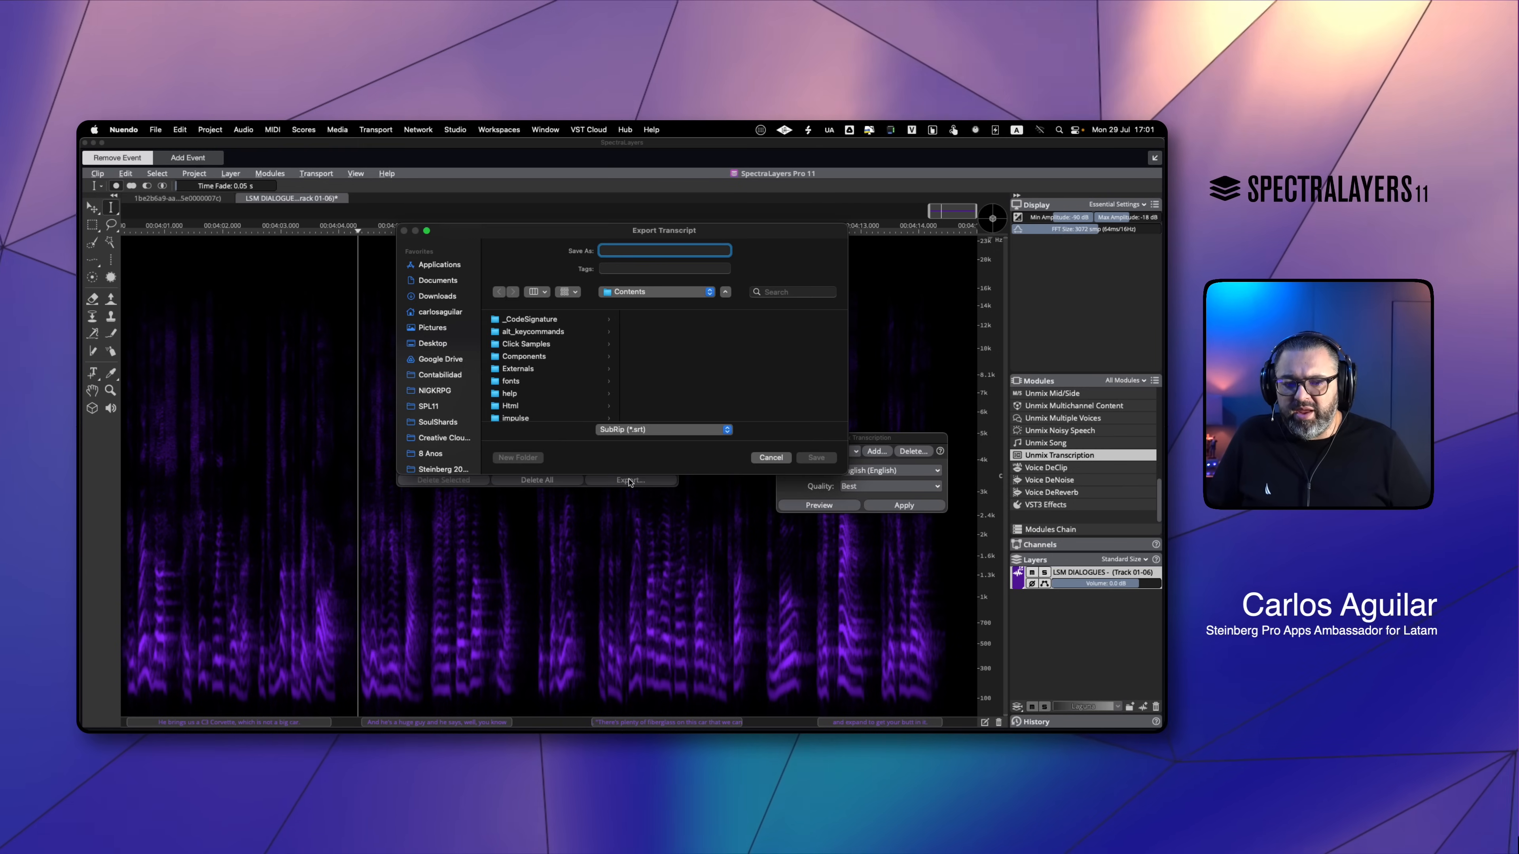
{"action": "left_click_drag", "start_coordinate": [504, 232], "coordinate": [426, 324]}
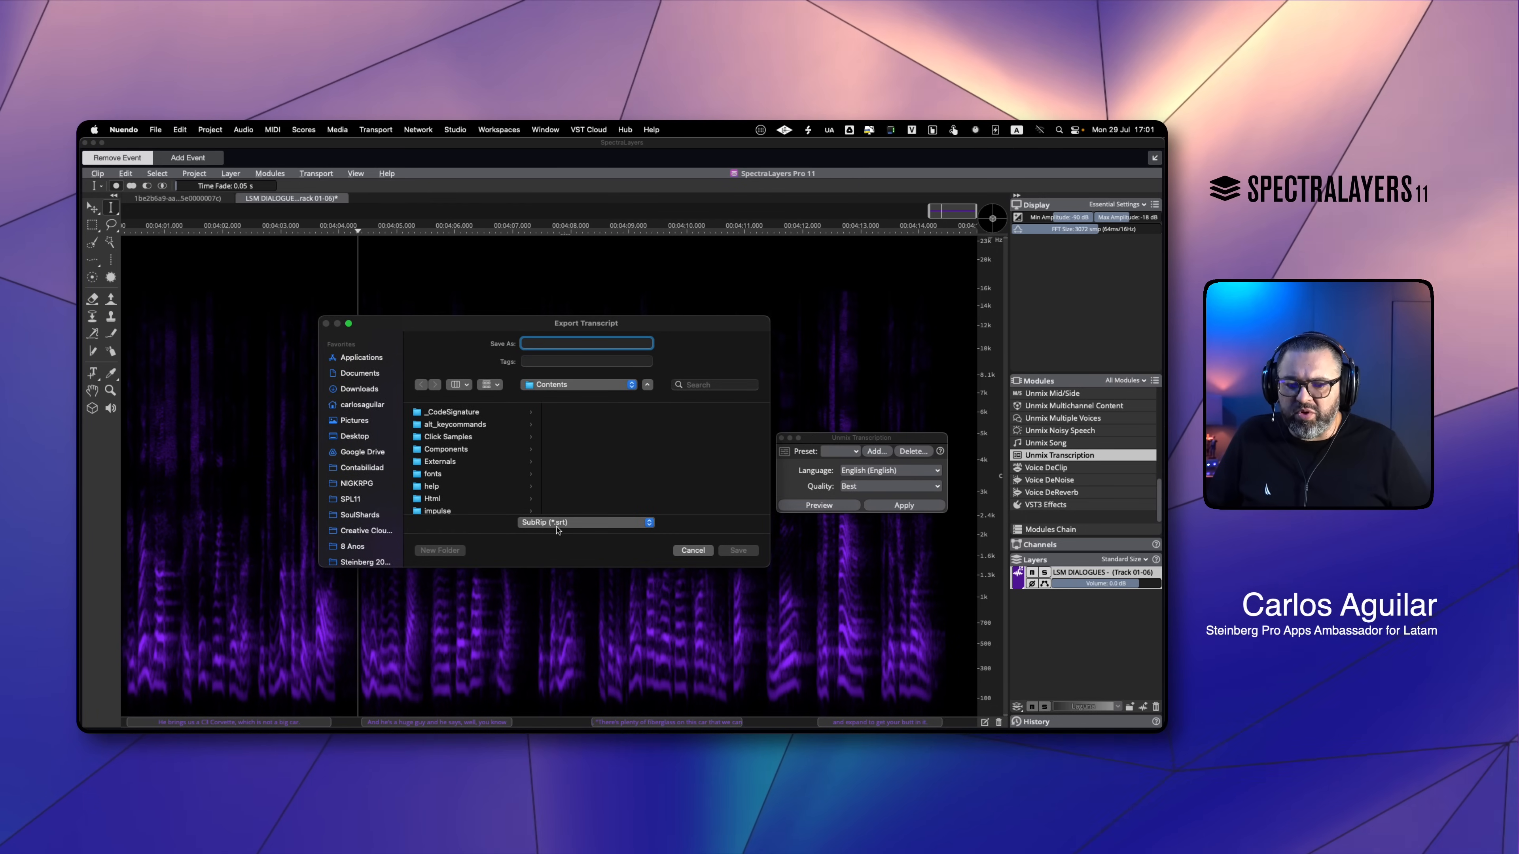
{"action": "left_click", "coordinate": [549, 524]}
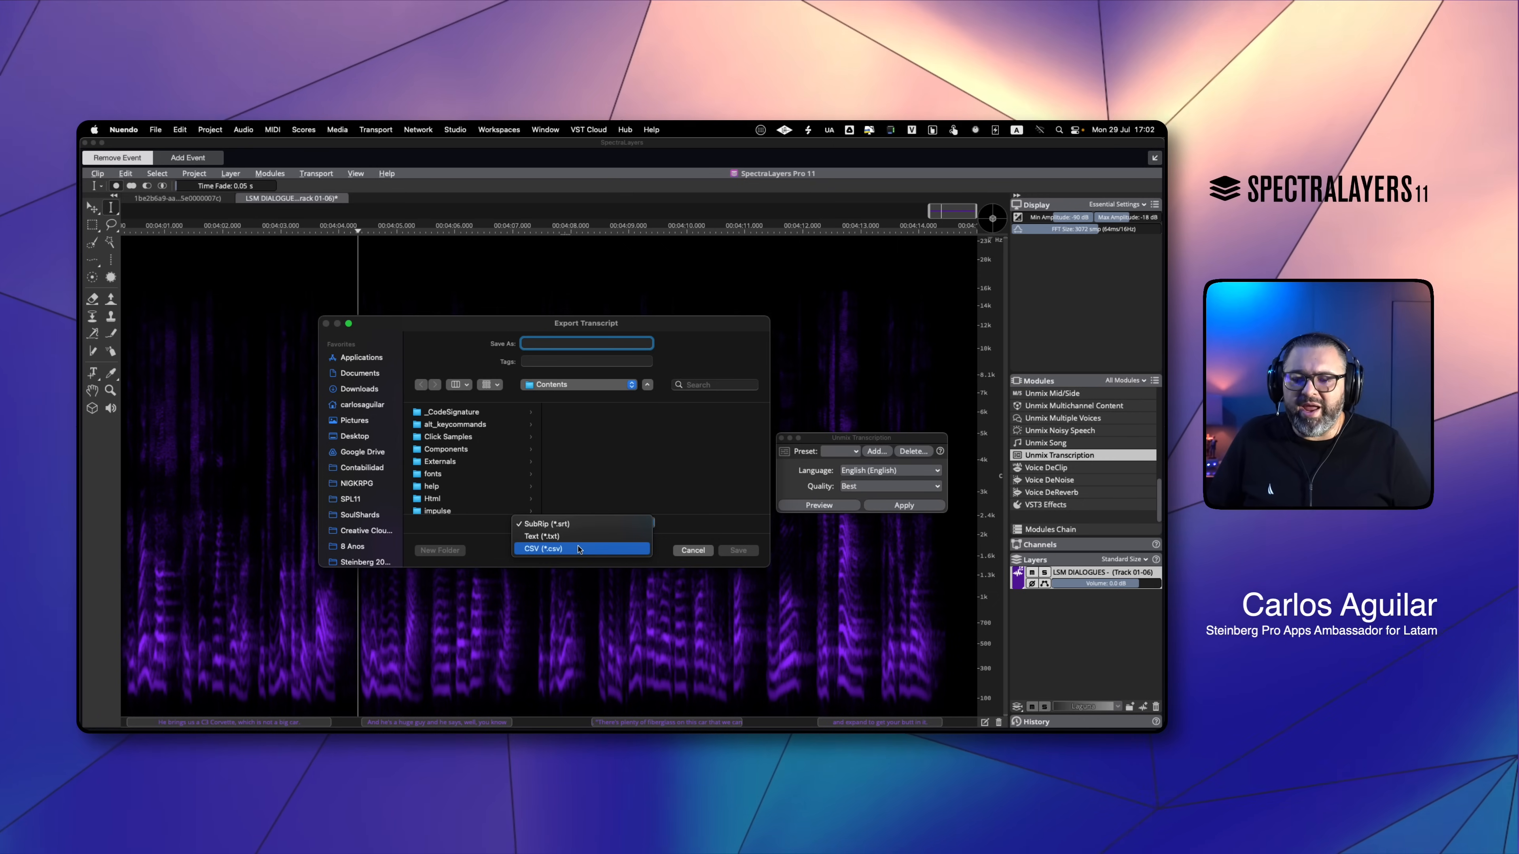
{"action": "left_click", "coordinate": [694, 550]}
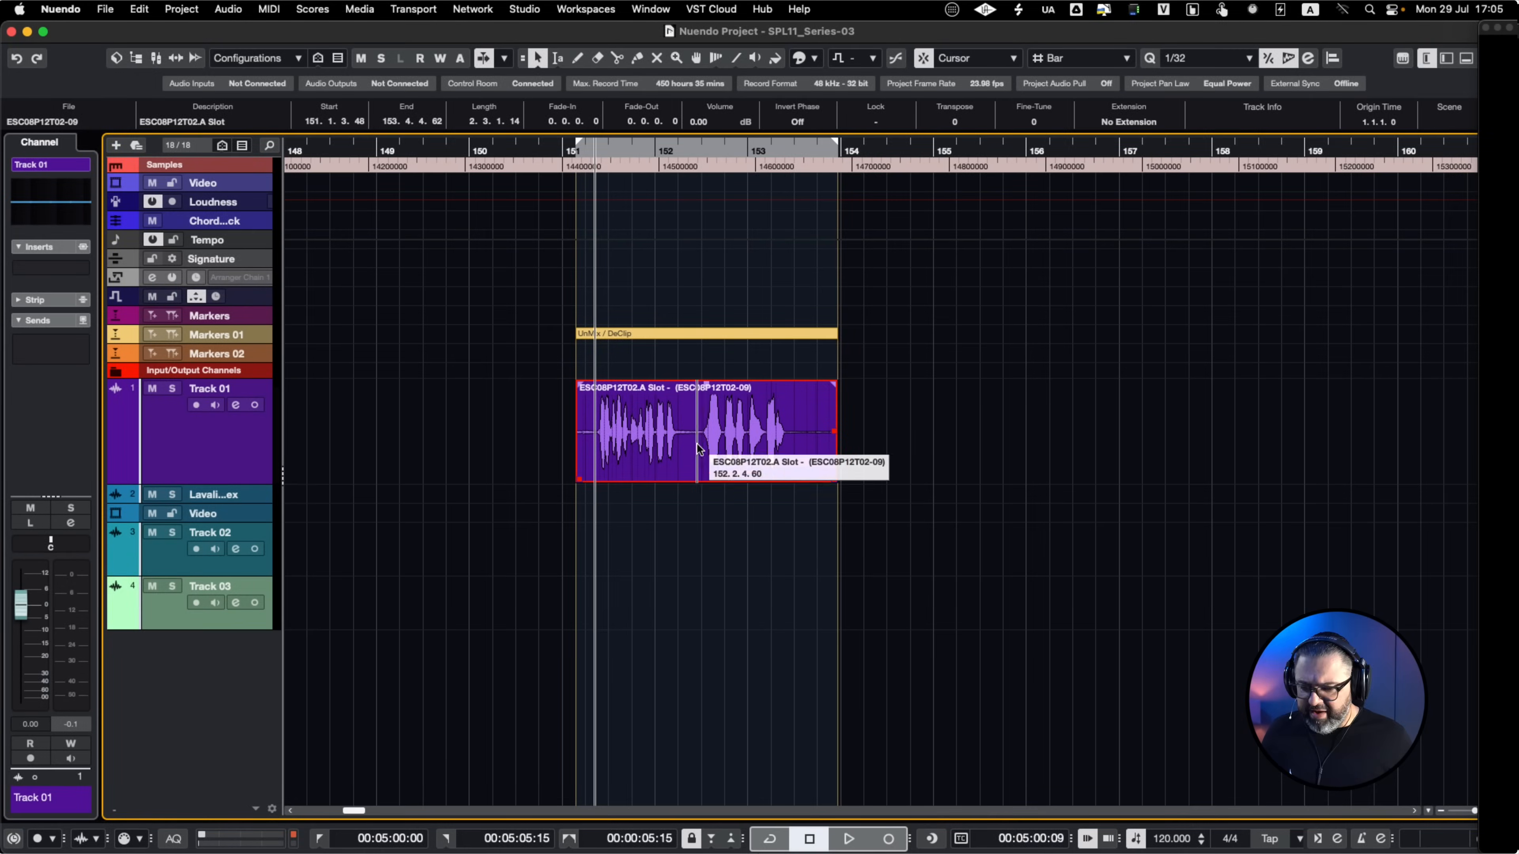
Listen twice to the ESC08P12T02.A Slot event on Track 01 in the Nuendo project.
{"action": "key", "text": "space"}
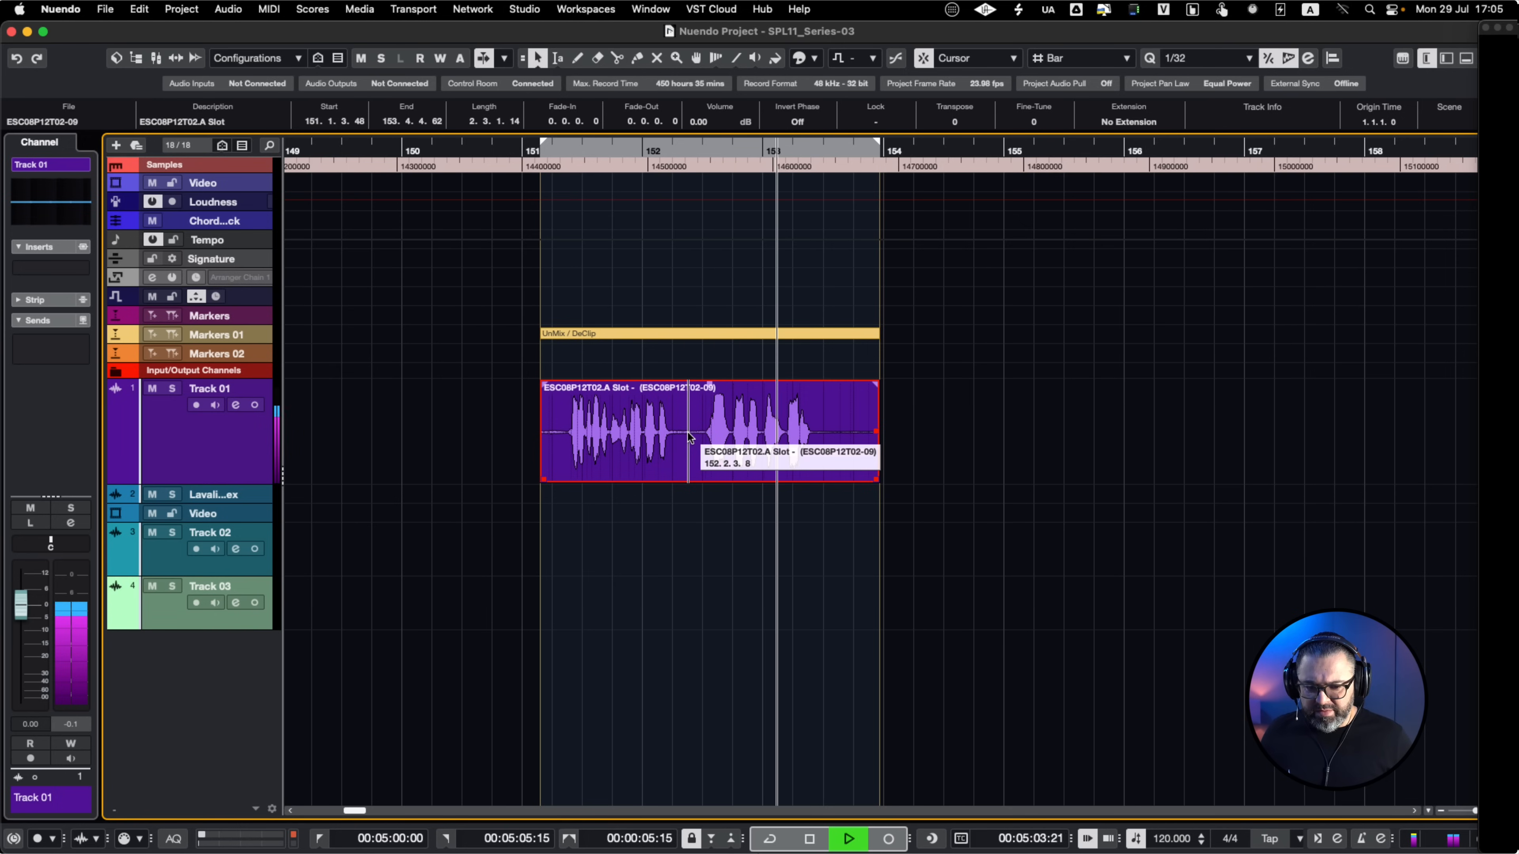
{"action": "key", "text": "space"}
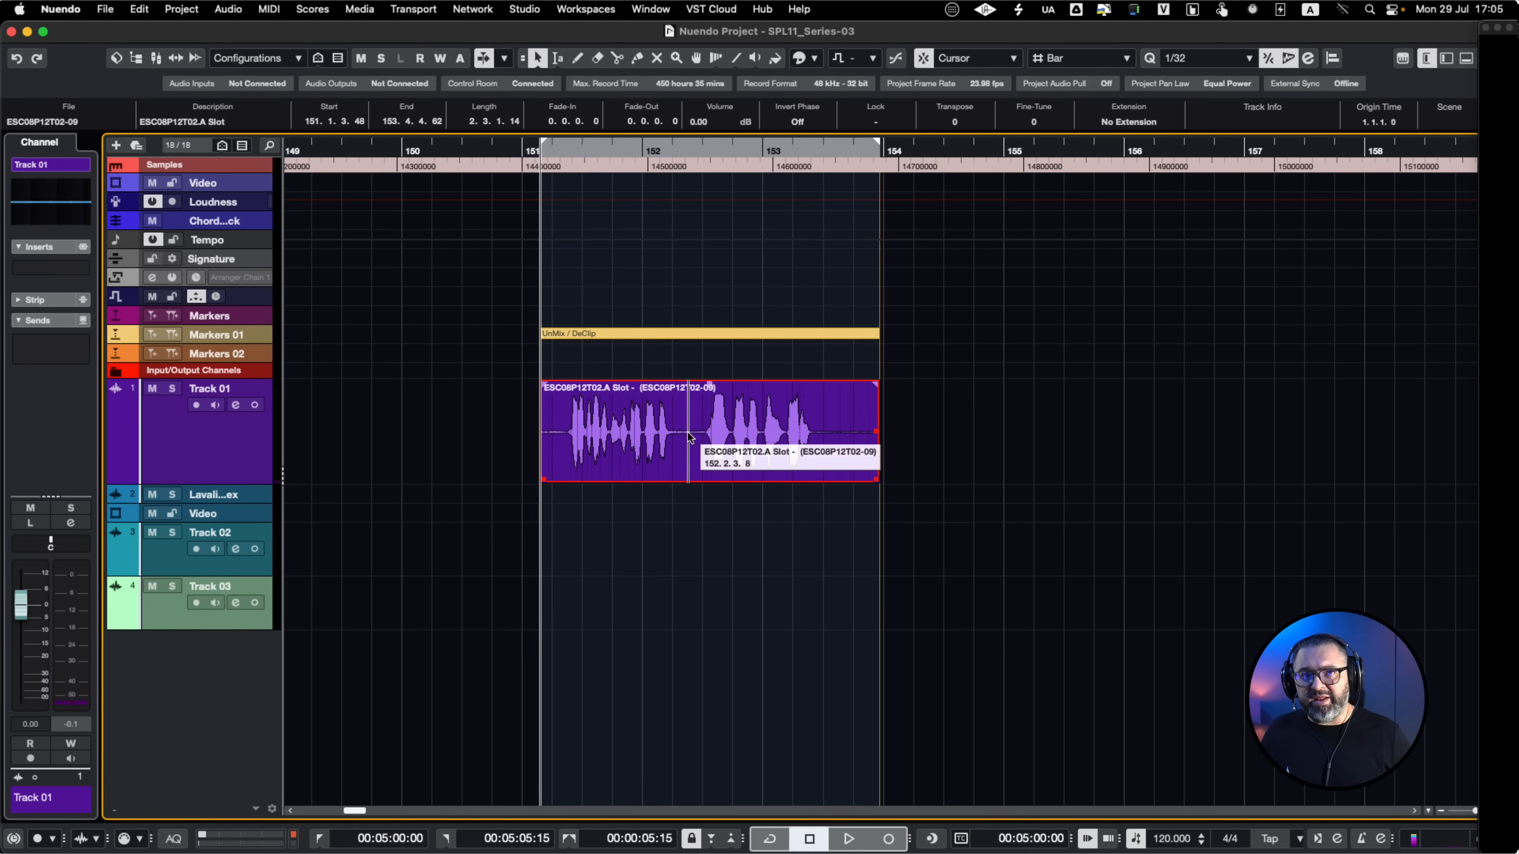
{"action": "key", "text": "space"}
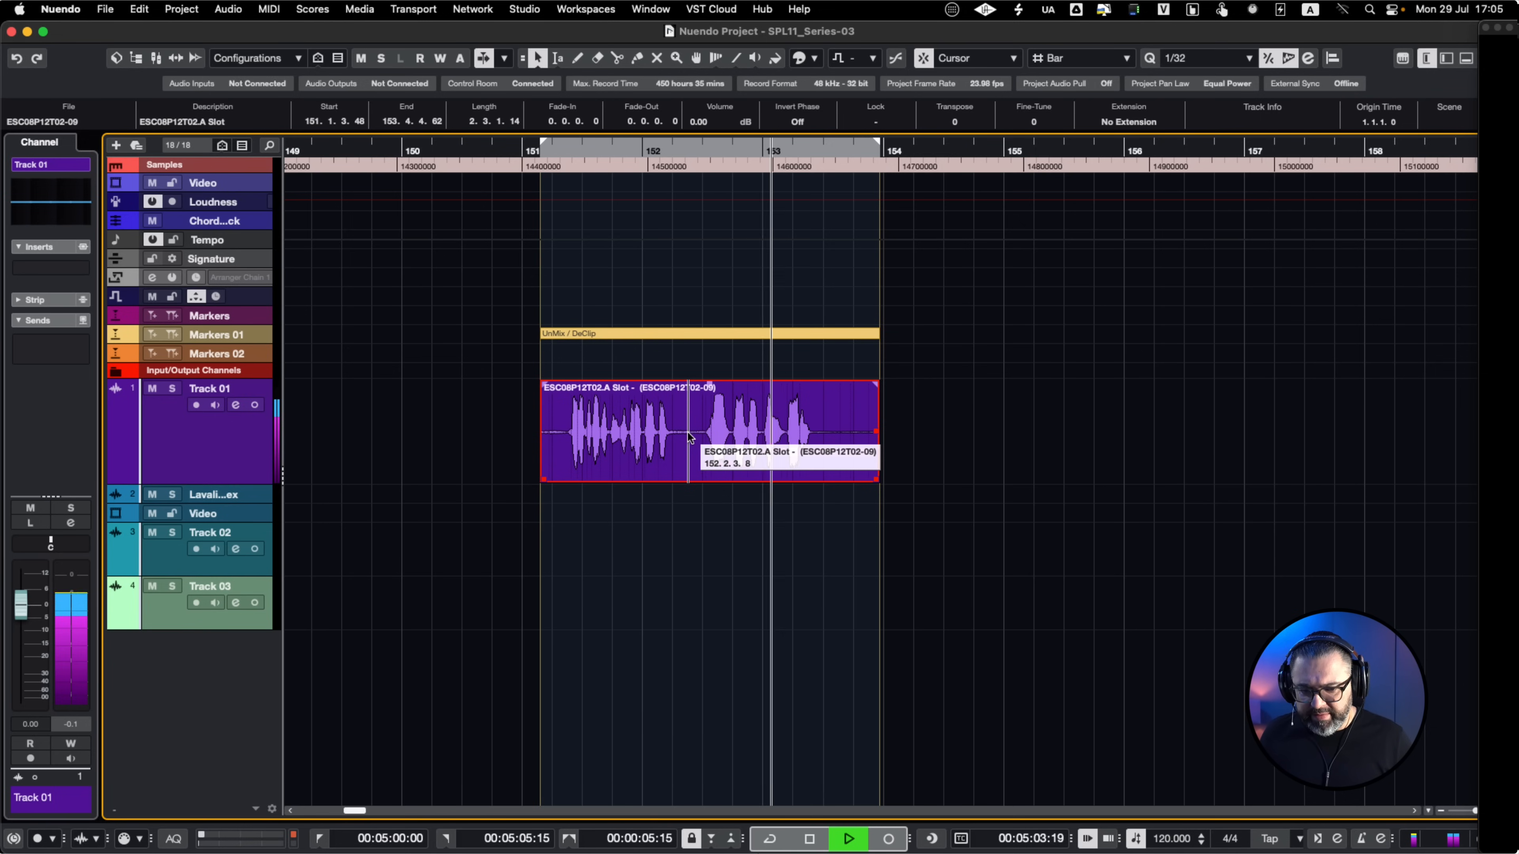
{"action": "key", "text": "space"}
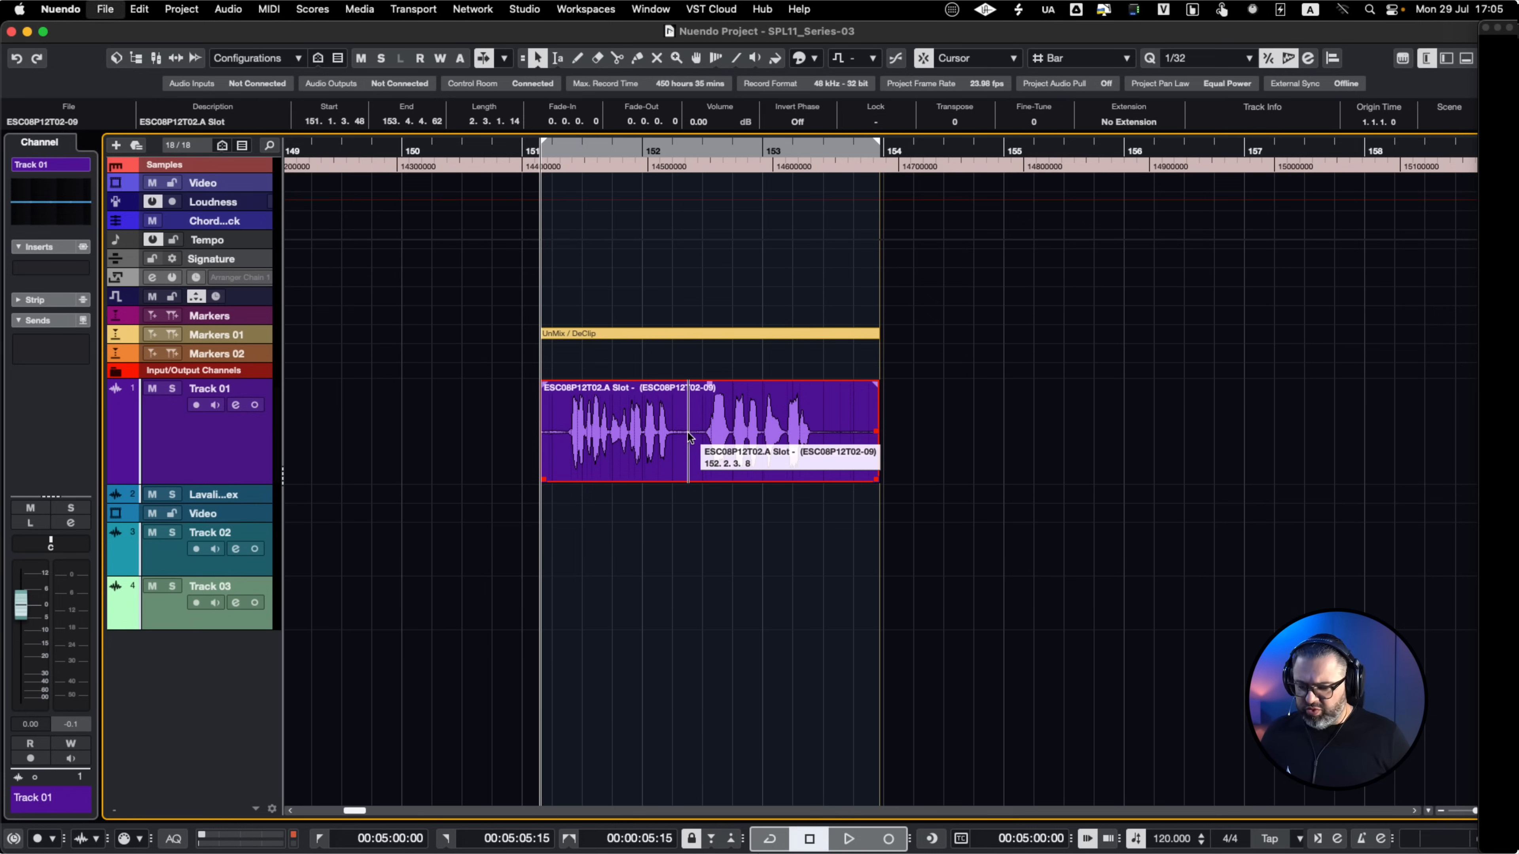
Open the ESC08P12T02.A Slot event with the SpectraLayers extension and place the playhead before the first words.
{"action": "left_click", "coordinate": [1144, 122]}
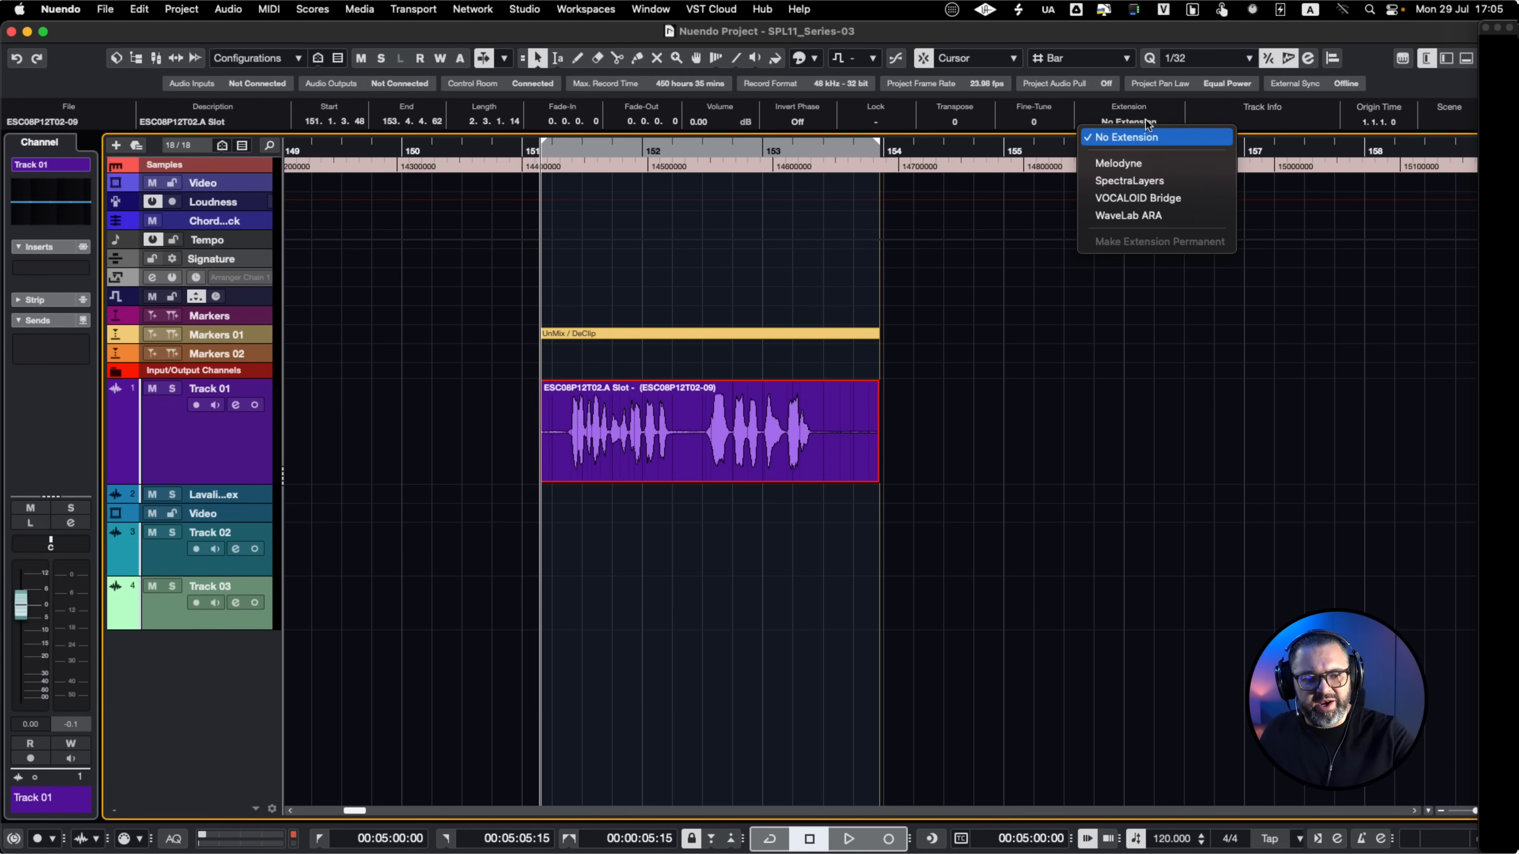
{"action": "left_click", "coordinate": [1146, 179]}
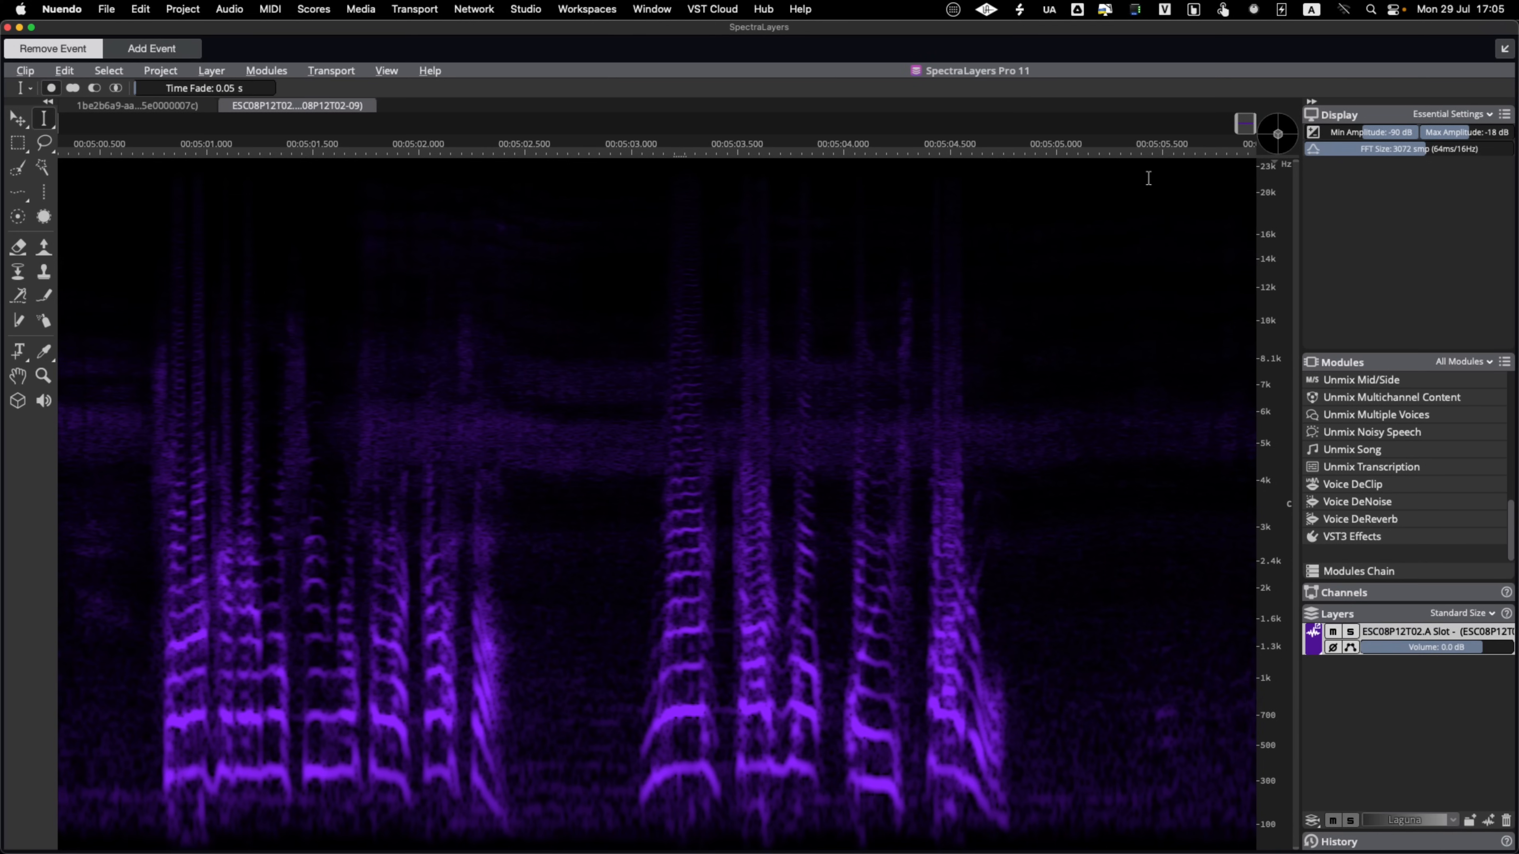
{"action": "left_click", "coordinate": [109, 682]}
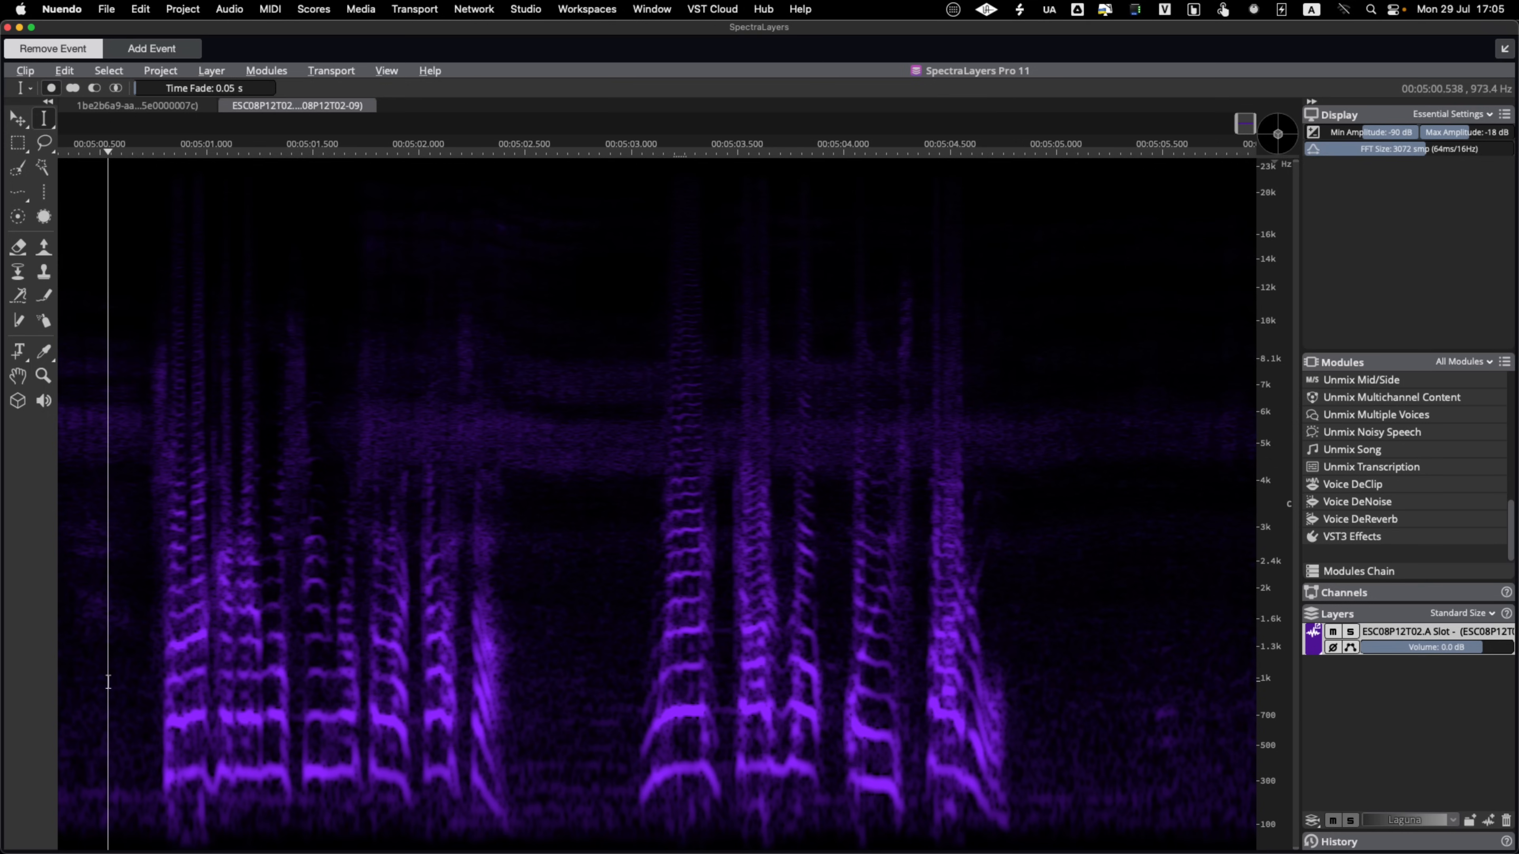
Separate the clip into Speech and Noise layers with Unmix Noisy Speech and close the module dialog.
{"action": "left_click", "coordinate": [1400, 429]}
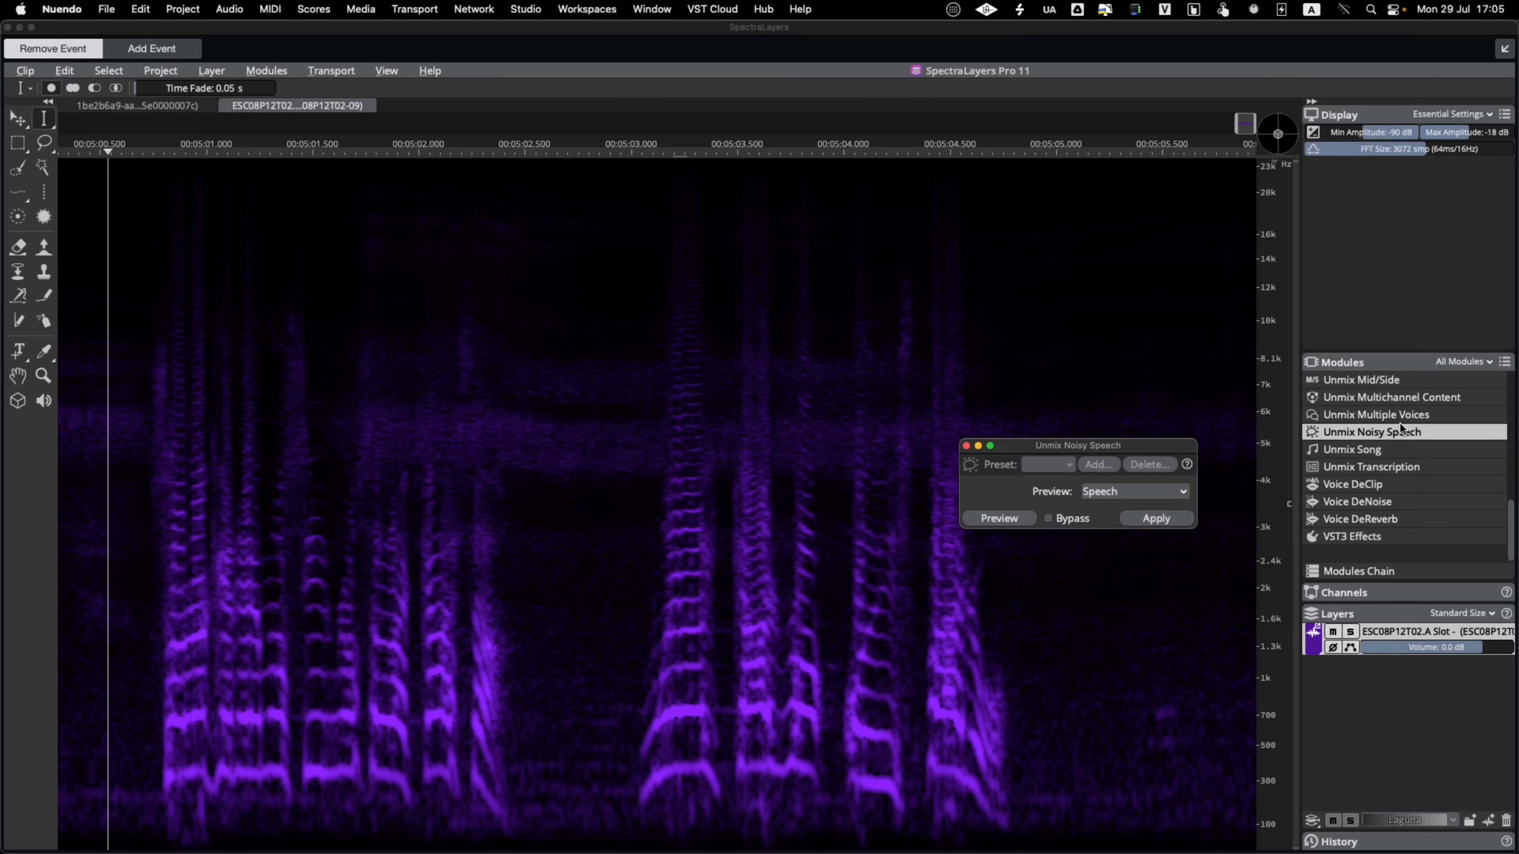
{"action": "left_click", "coordinate": [1156, 519]}
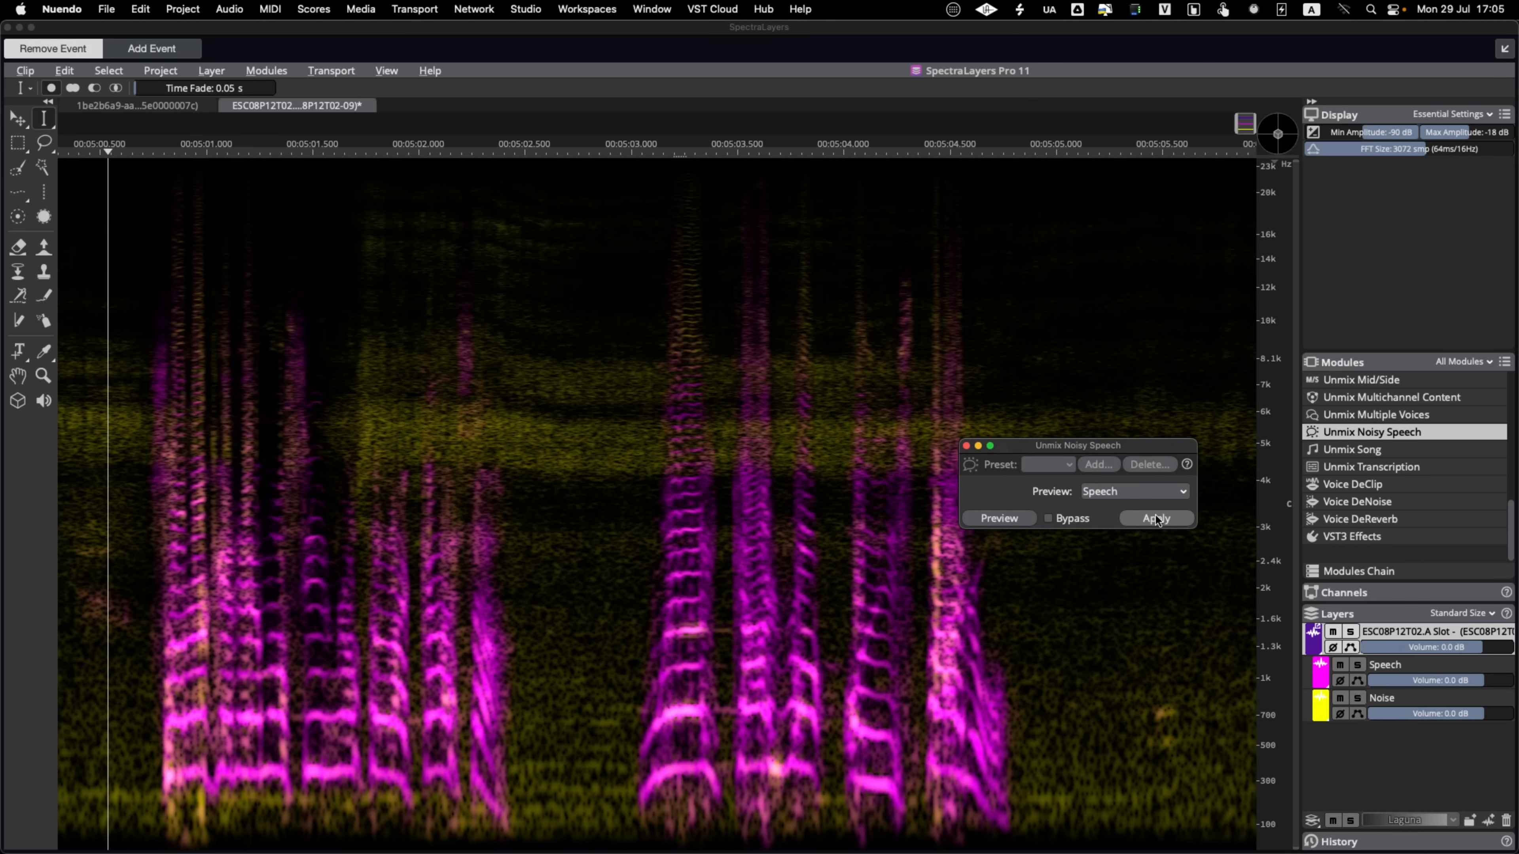
{"action": "left_click", "coordinate": [966, 446]}
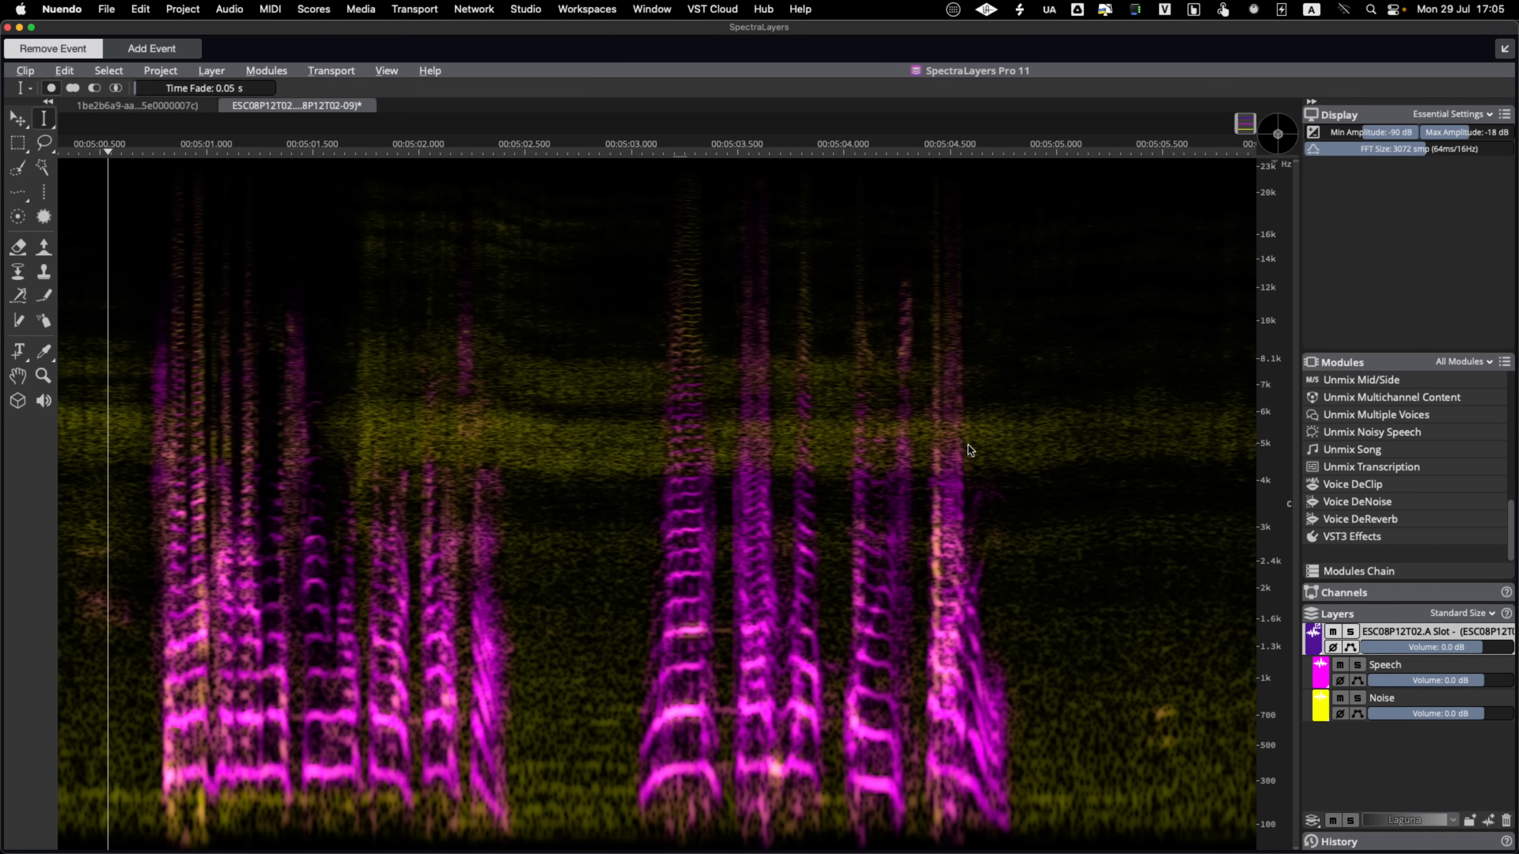
Mute the Noise layer and listen to the isolated speech.
{"action": "left_click", "coordinate": [1339, 697]}
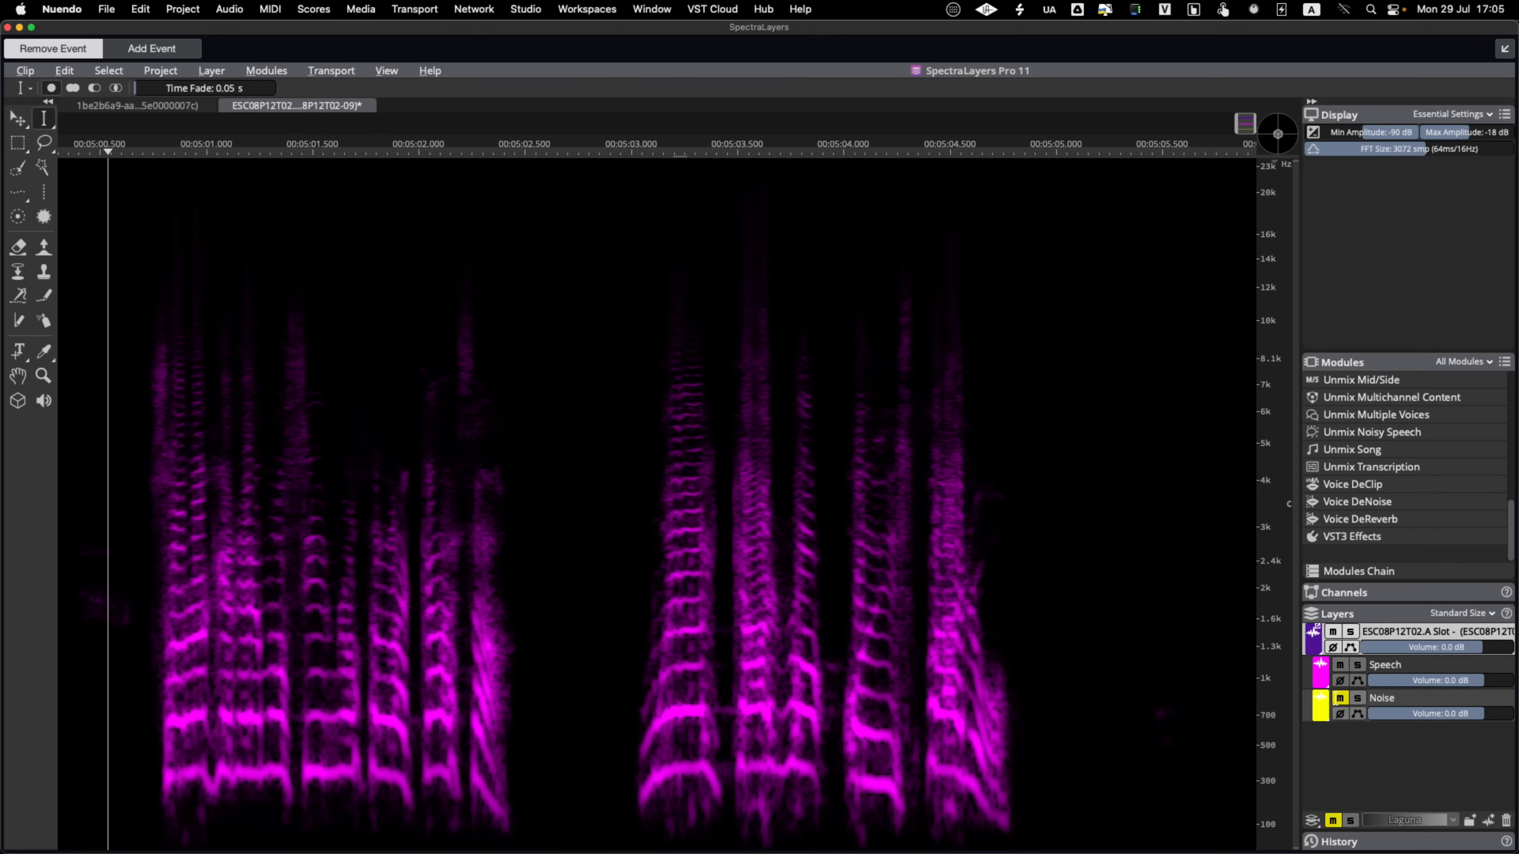
{"action": "key", "text": "space"}
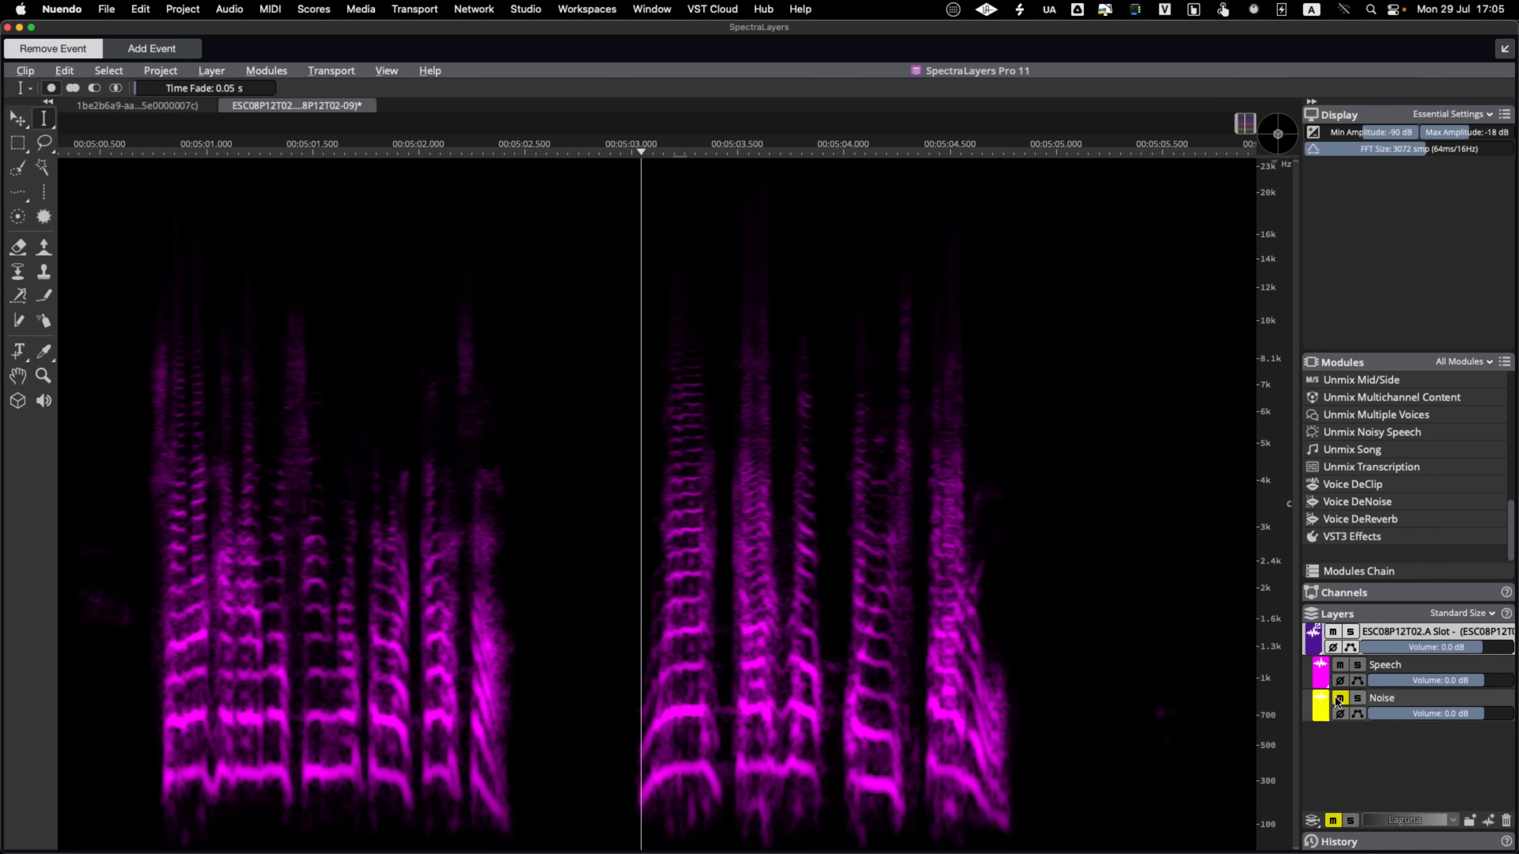
{"action": "key", "text": "space"}
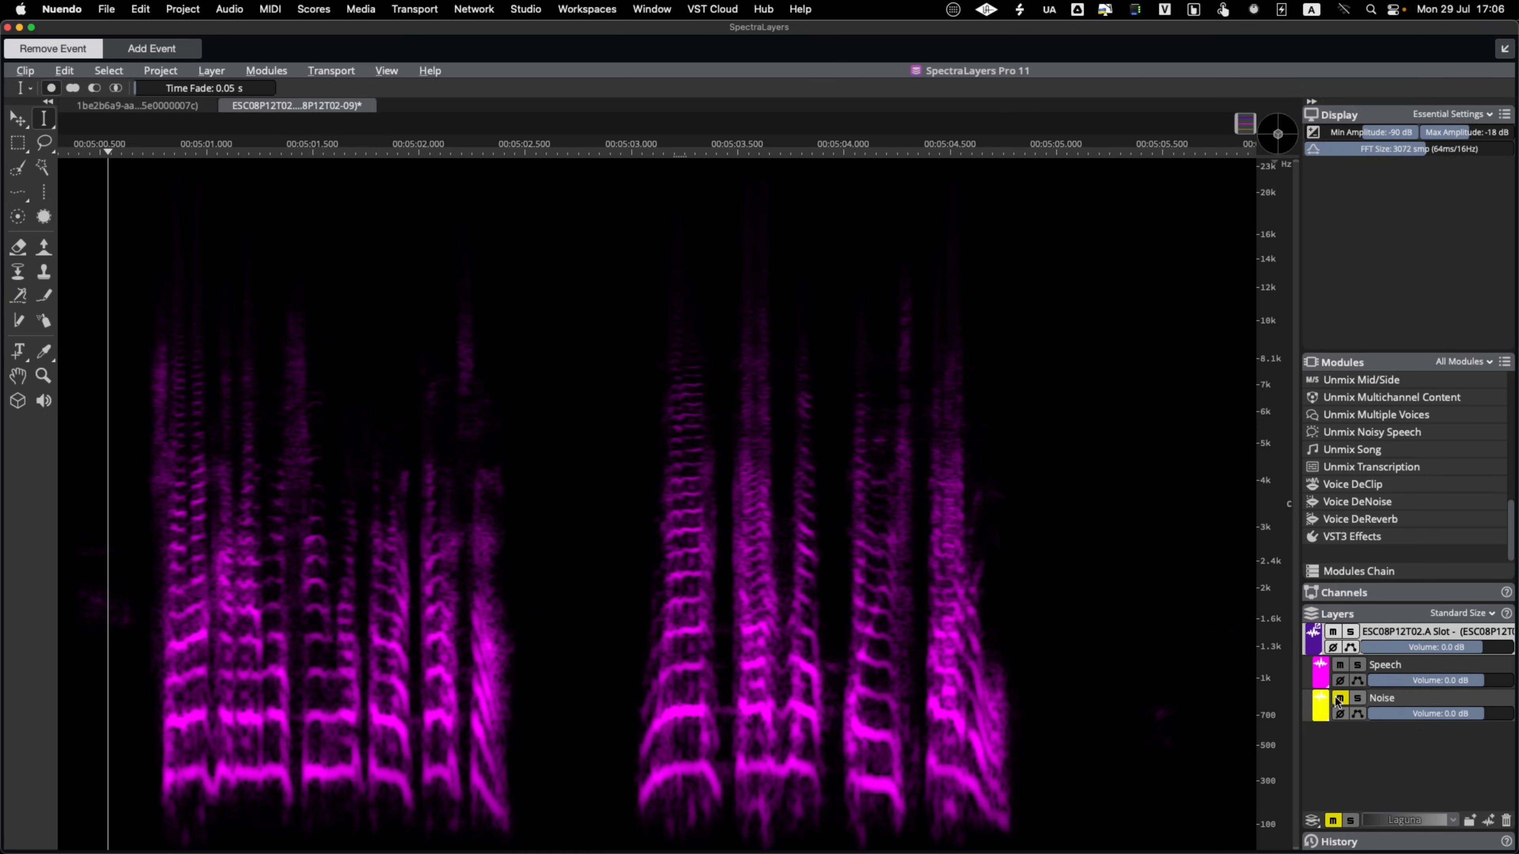
Preview Voice DeClip on the Speech layer with a 100% Reconstruction Ratio and the Limiter on, and apply it.
{"action": "left_click", "coordinate": [1381, 503]}
{"action": "left_click", "coordinate": [1384, 483]}
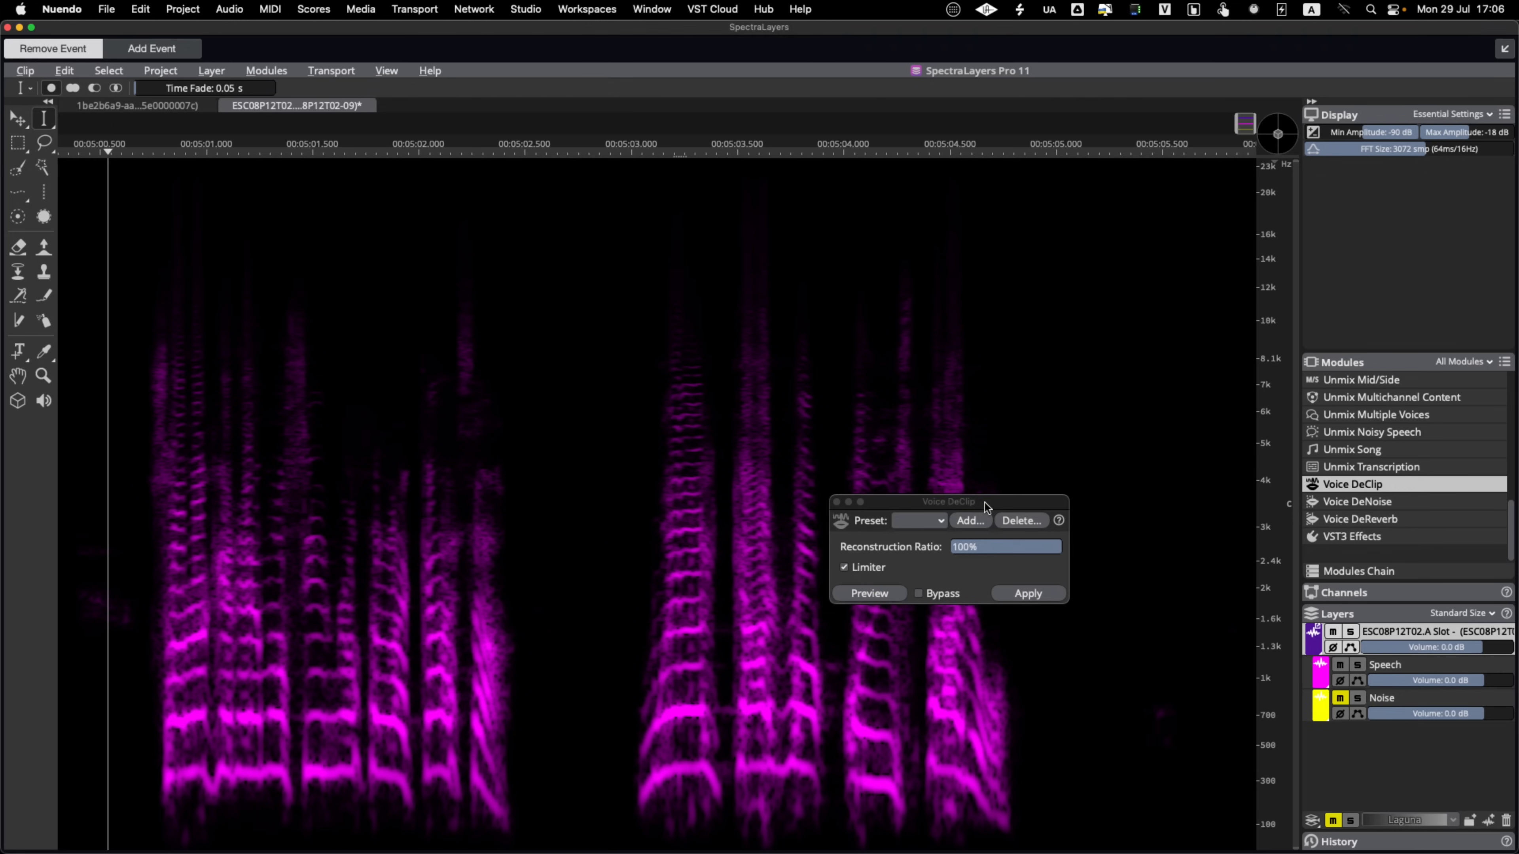
{"action": "left_click_drag", "start_coordinate": [985, 504], "coordinate": [1037, 503]}
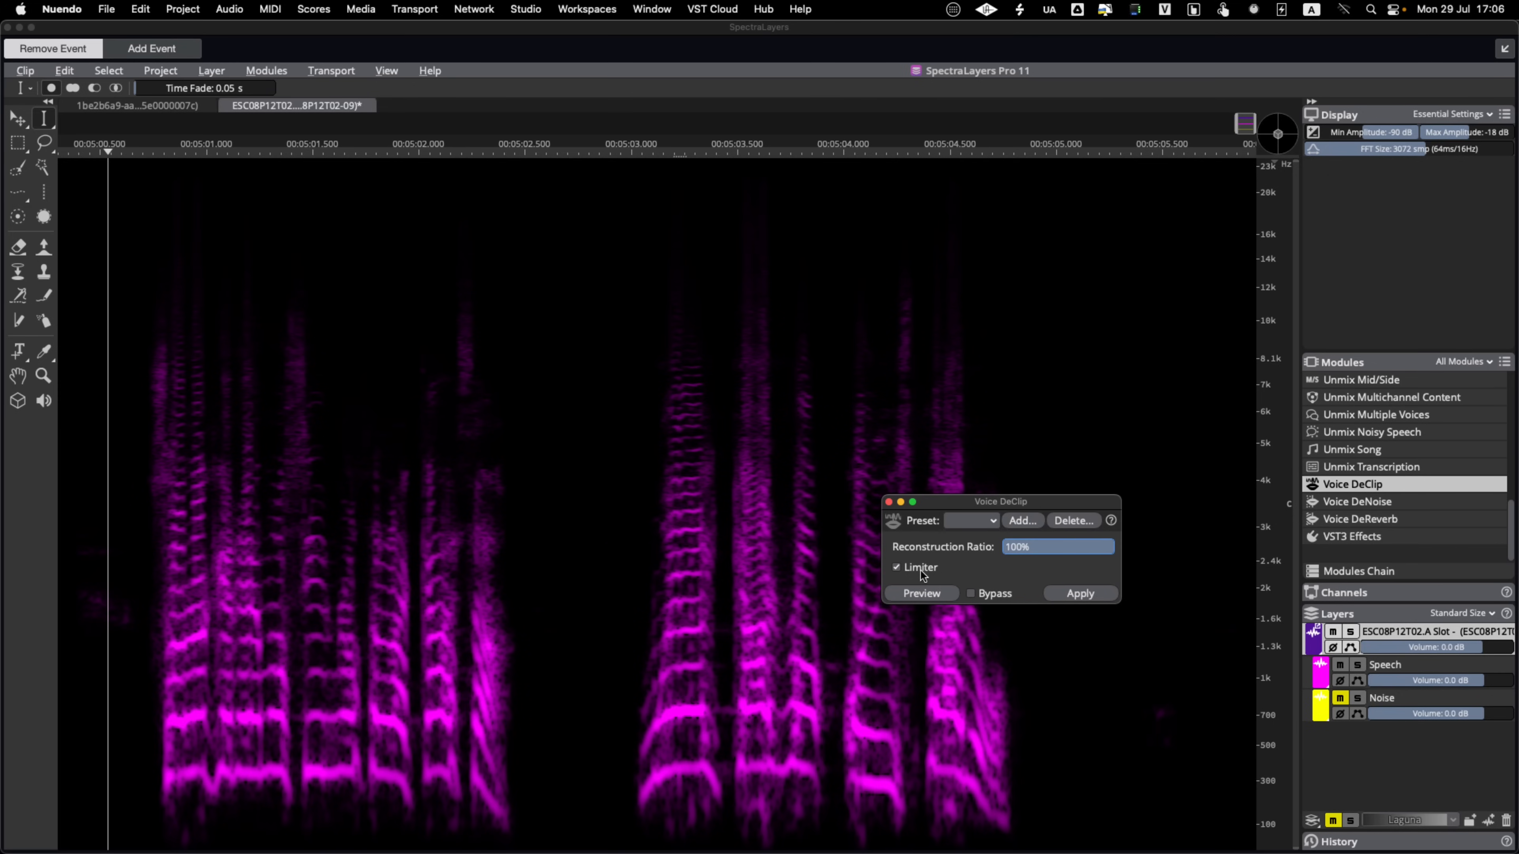
{"action": "left_click", "coordinate": [1406, 667]}
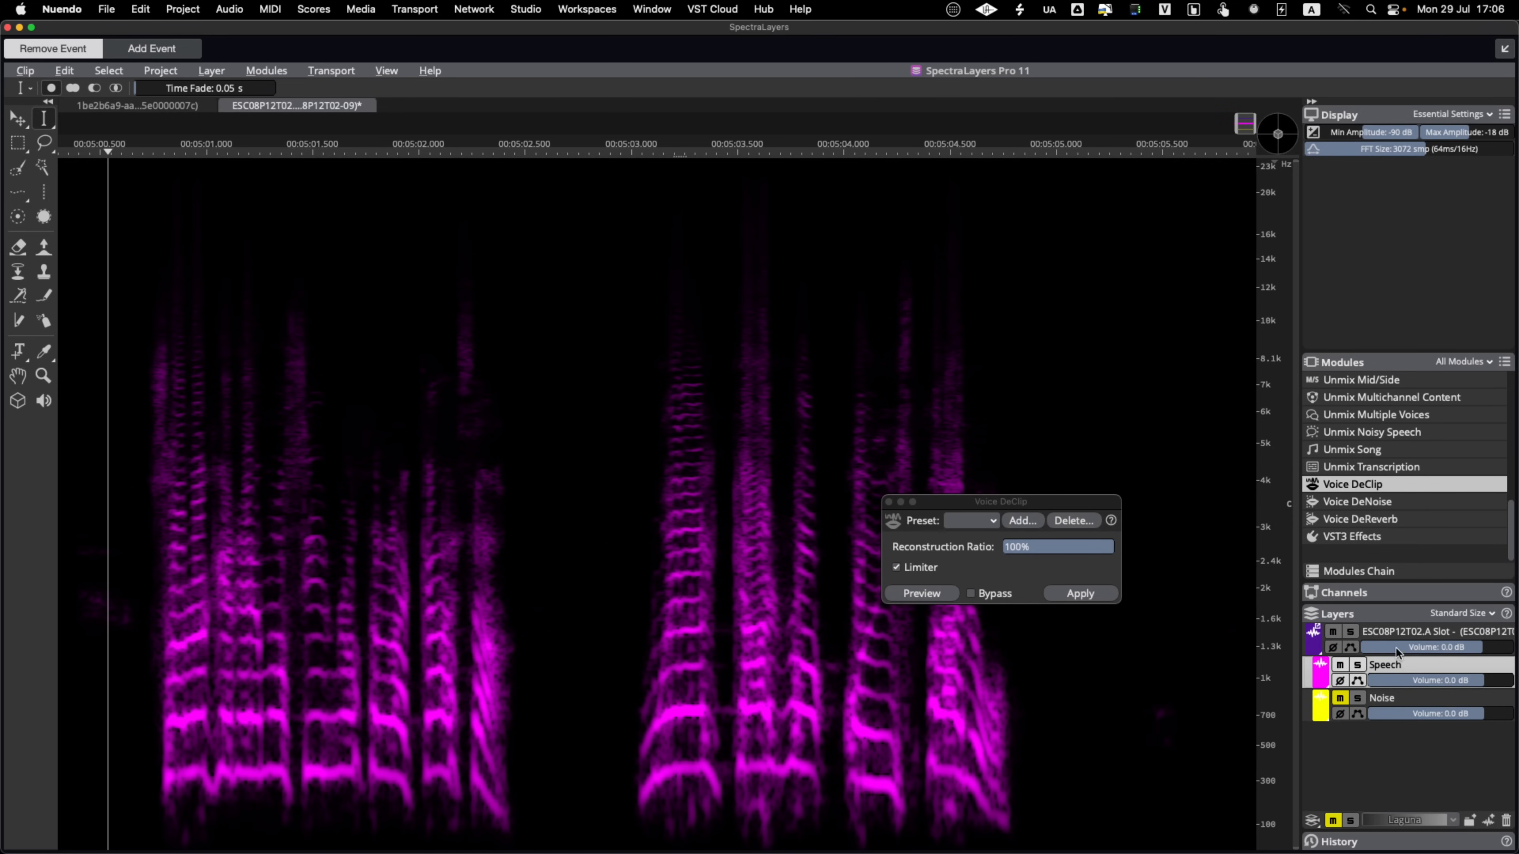
{"action": "left_click", "coordinate": [925, 594]}
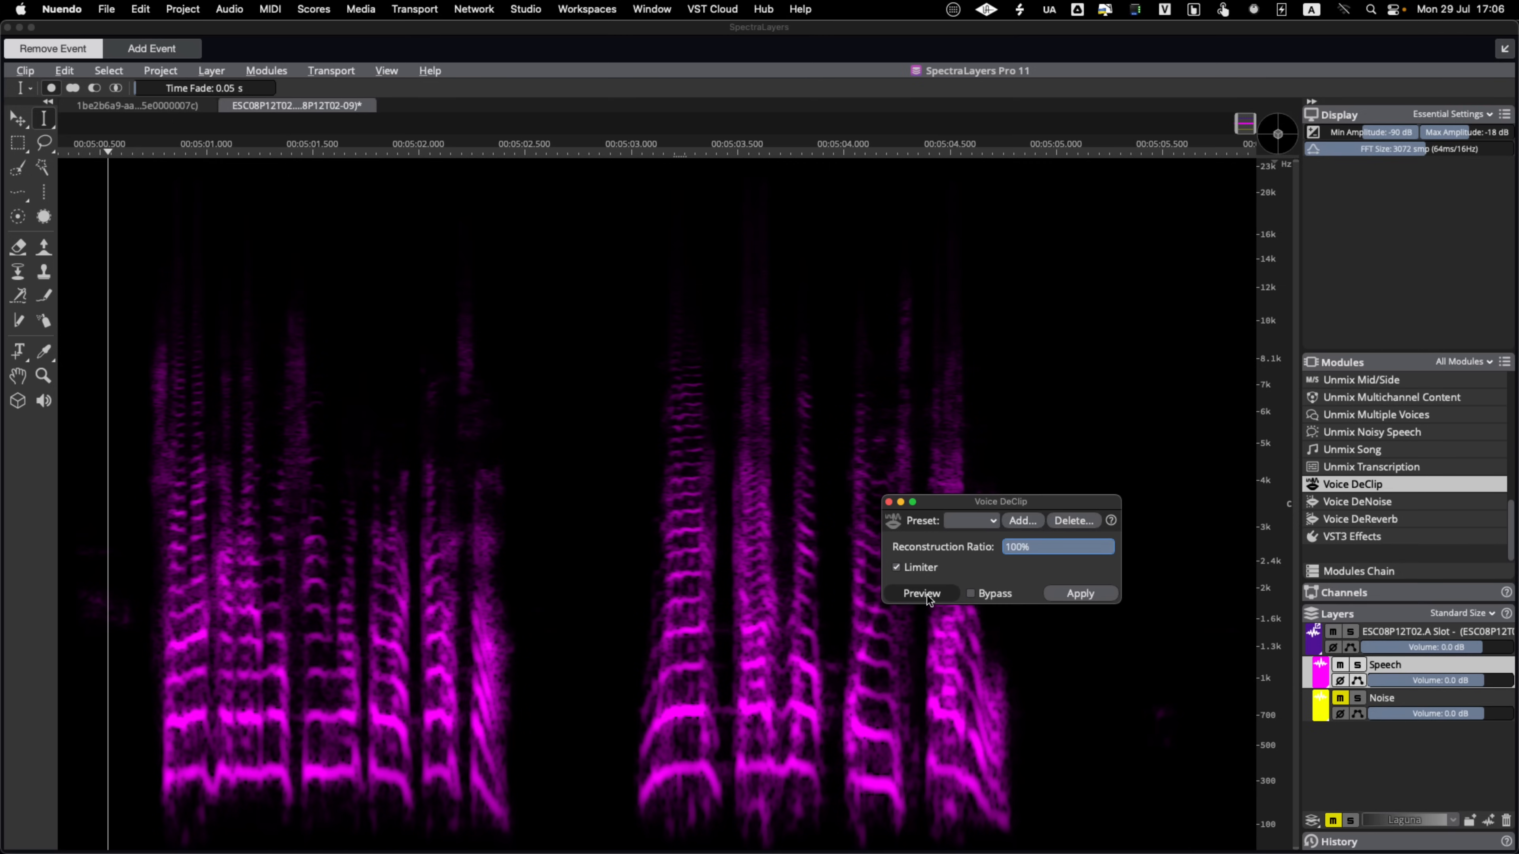
{"action": "left_click", "coordinate": [925, 594]}
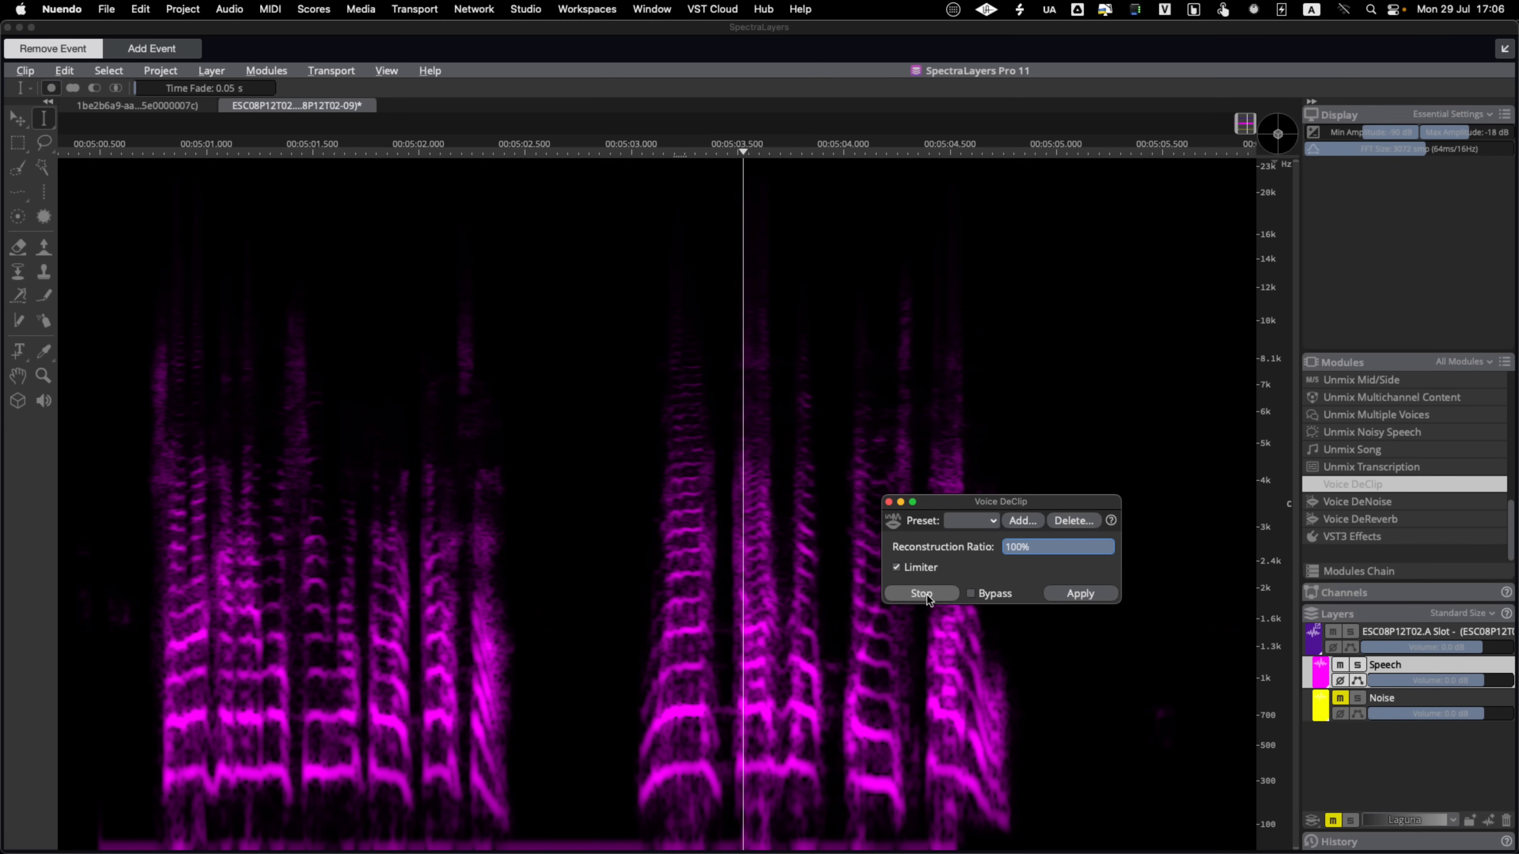
{"action": "left_click", "coordinate": [1067, 589]}
{"action": "left_click", "coordinate": [1068, 590]}
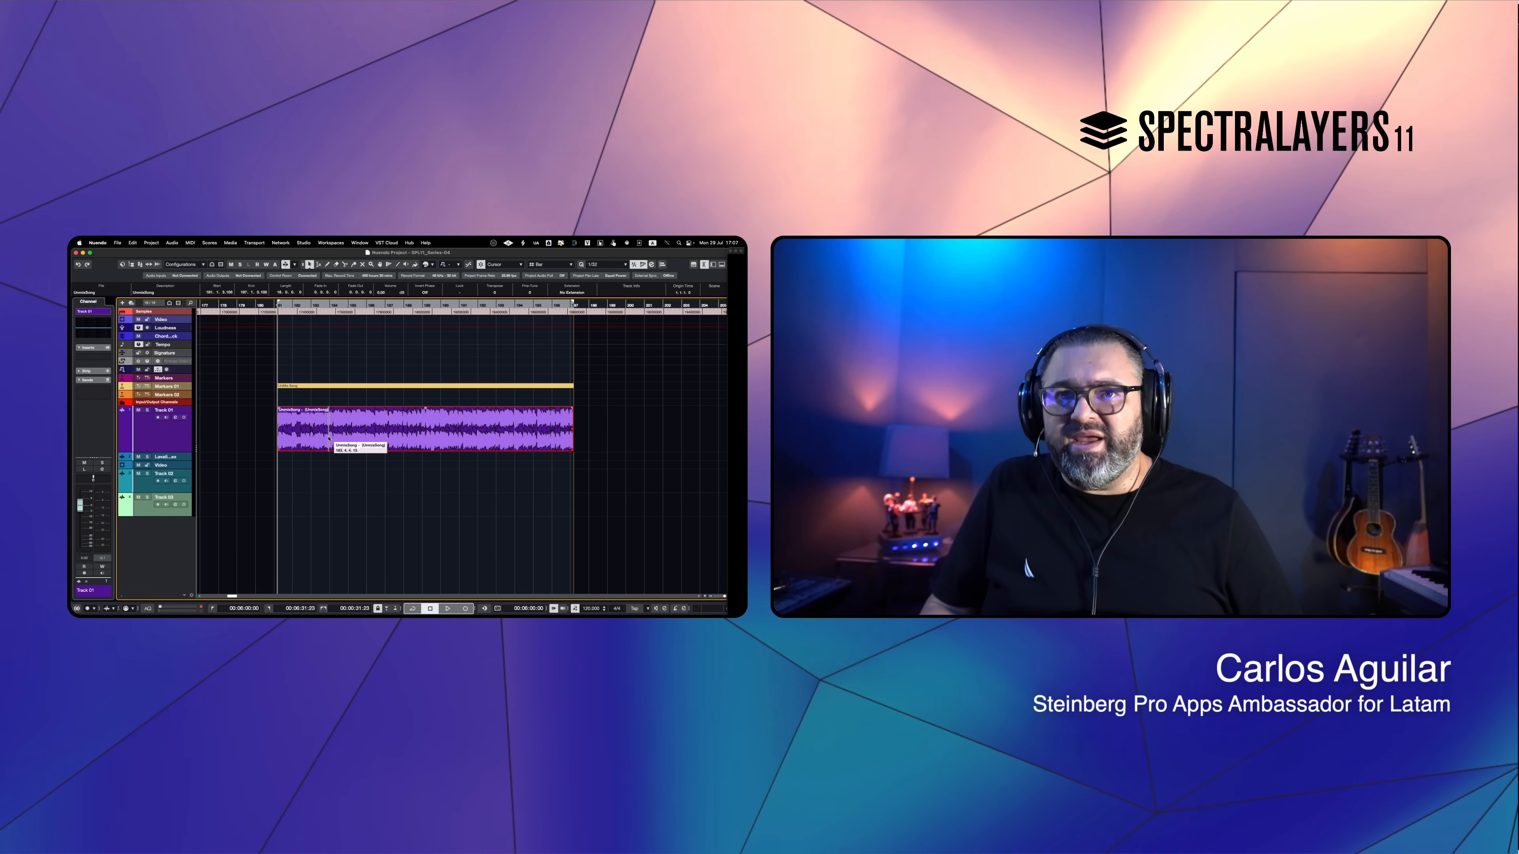
Listen to the song event on Track 01 in the Nuendo project and open it with the SpectraLayers extension.
{"action": "key", "text": "space"}
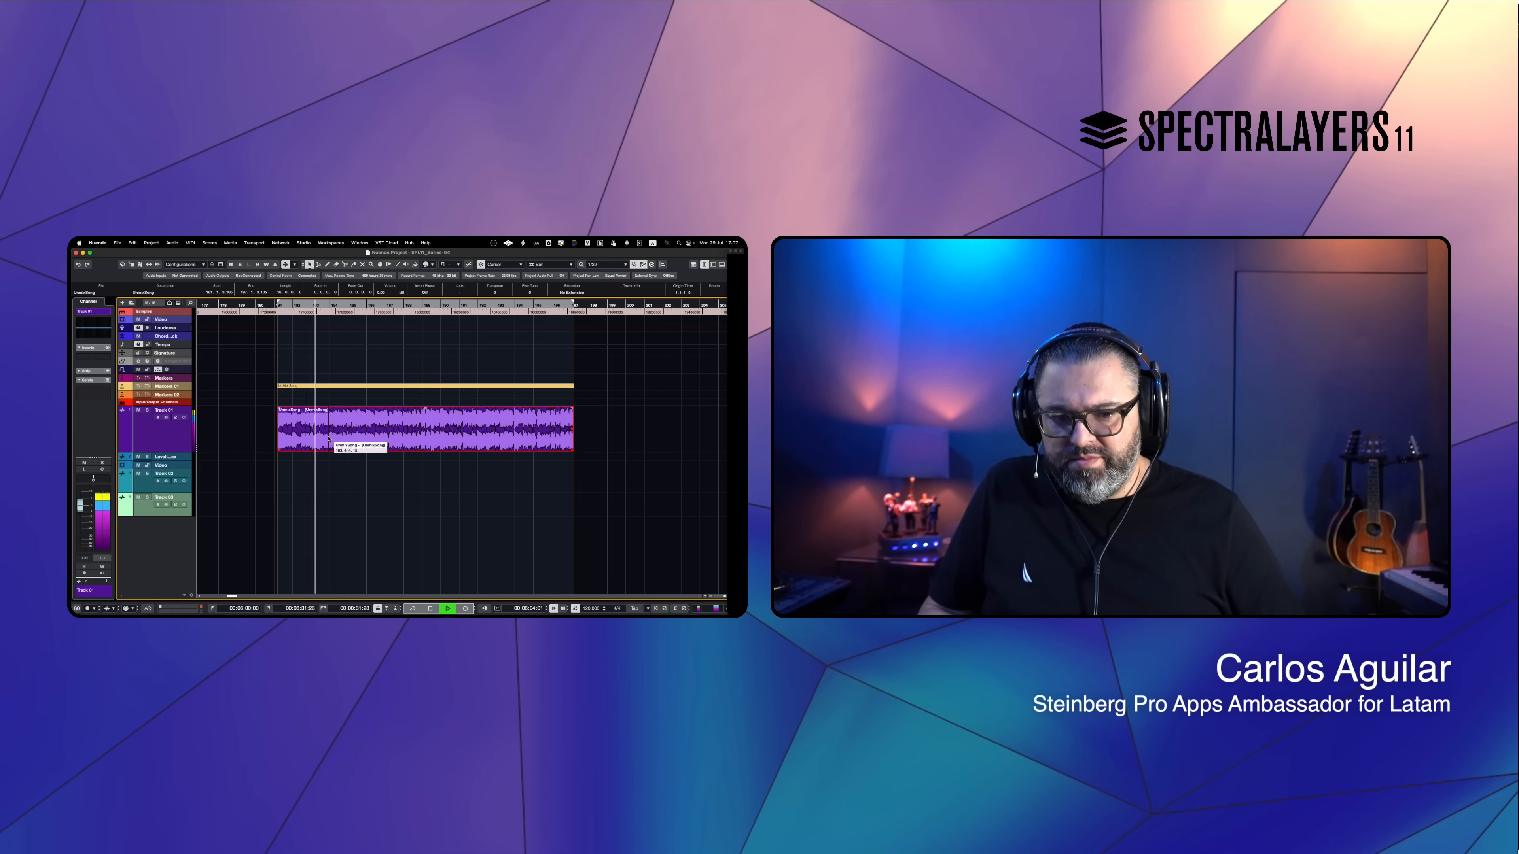
{"action": "key", "text": "space"}
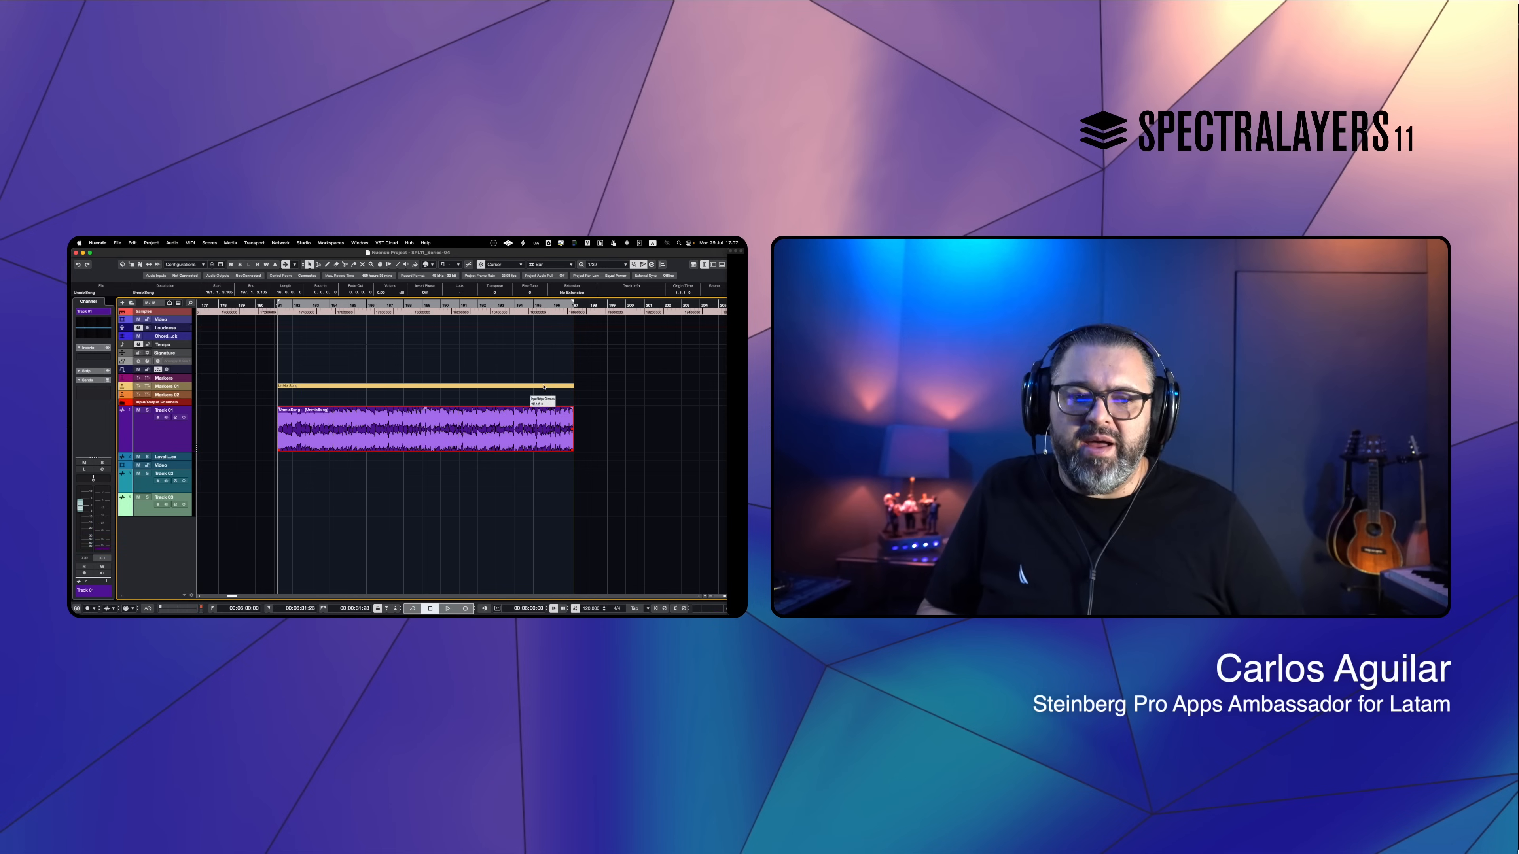
{"action": "left_click", "coordinate": [572, 293]}
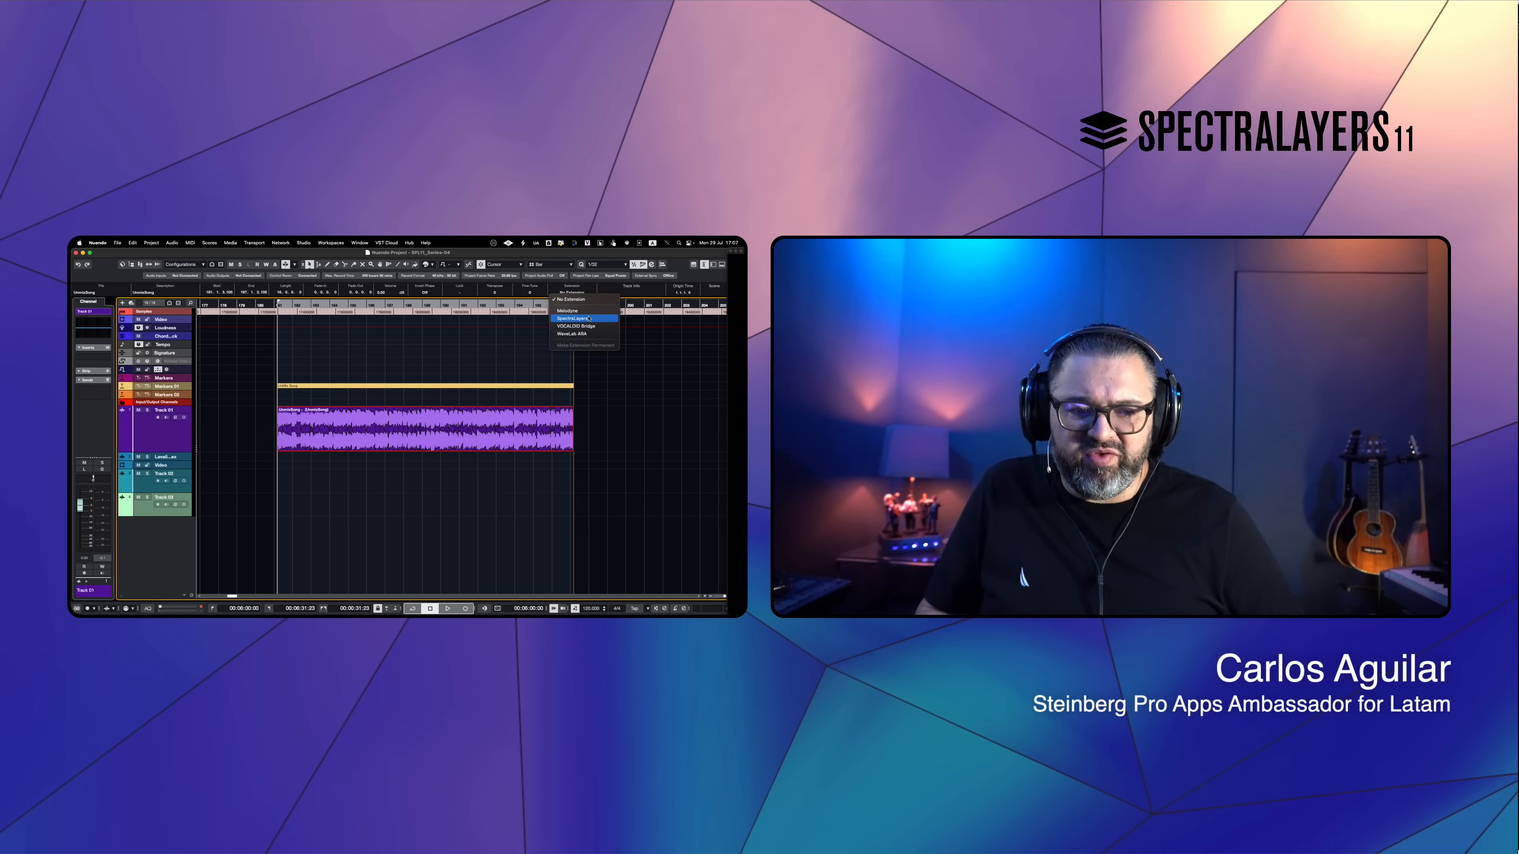
{"action": "left_click", "coordinate": [580, 319]}
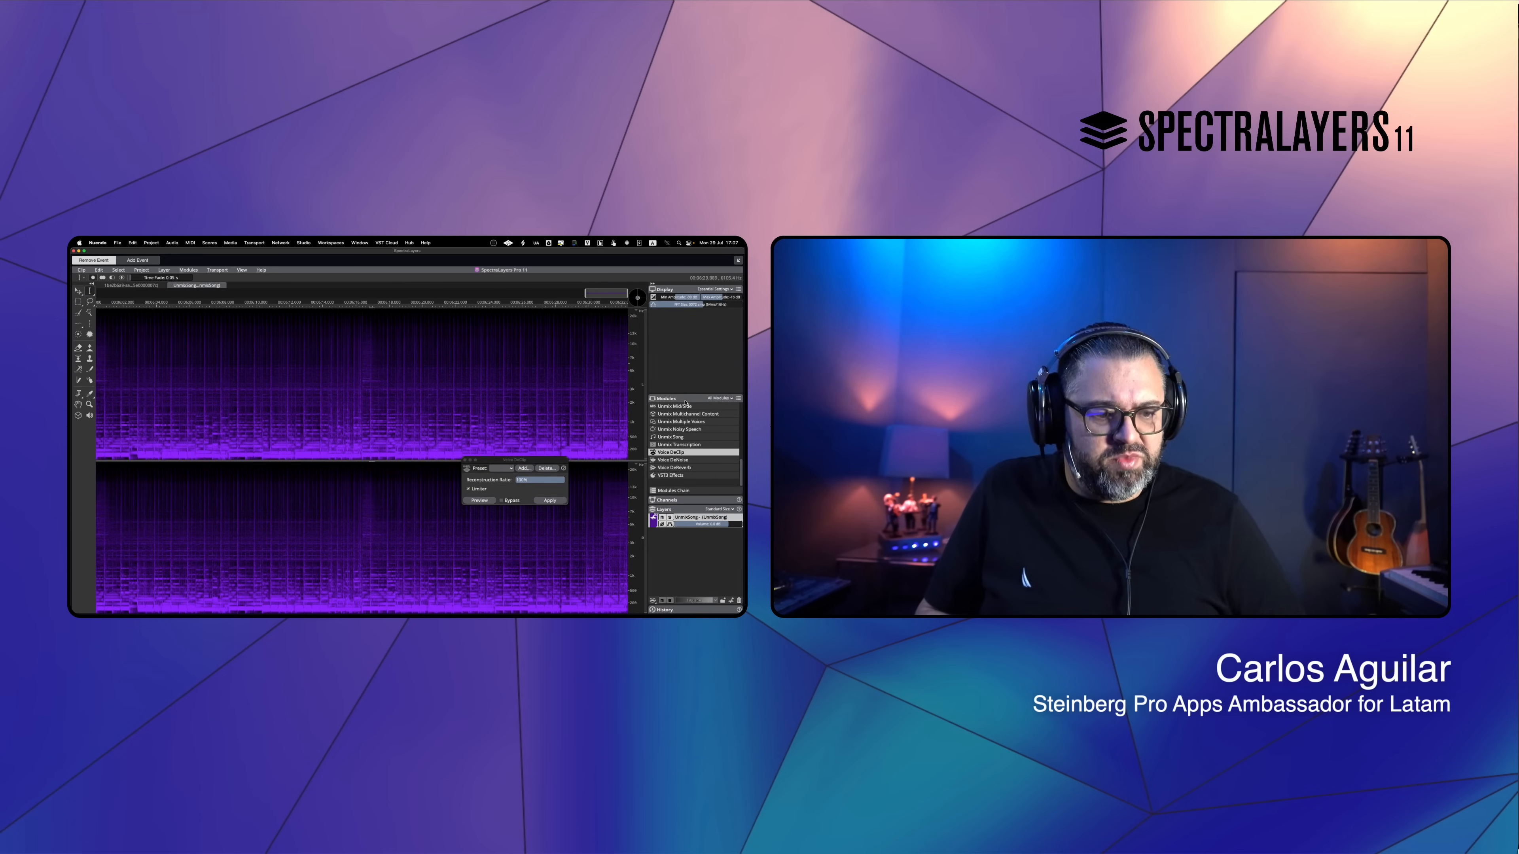
Filter the module list to the Unmix category and close the leftover Voice DeClip dialog.
{"action": "left_click", "coordinate": [730, 398]}
{"action": "left_click", "coordinate": [723, 413]}
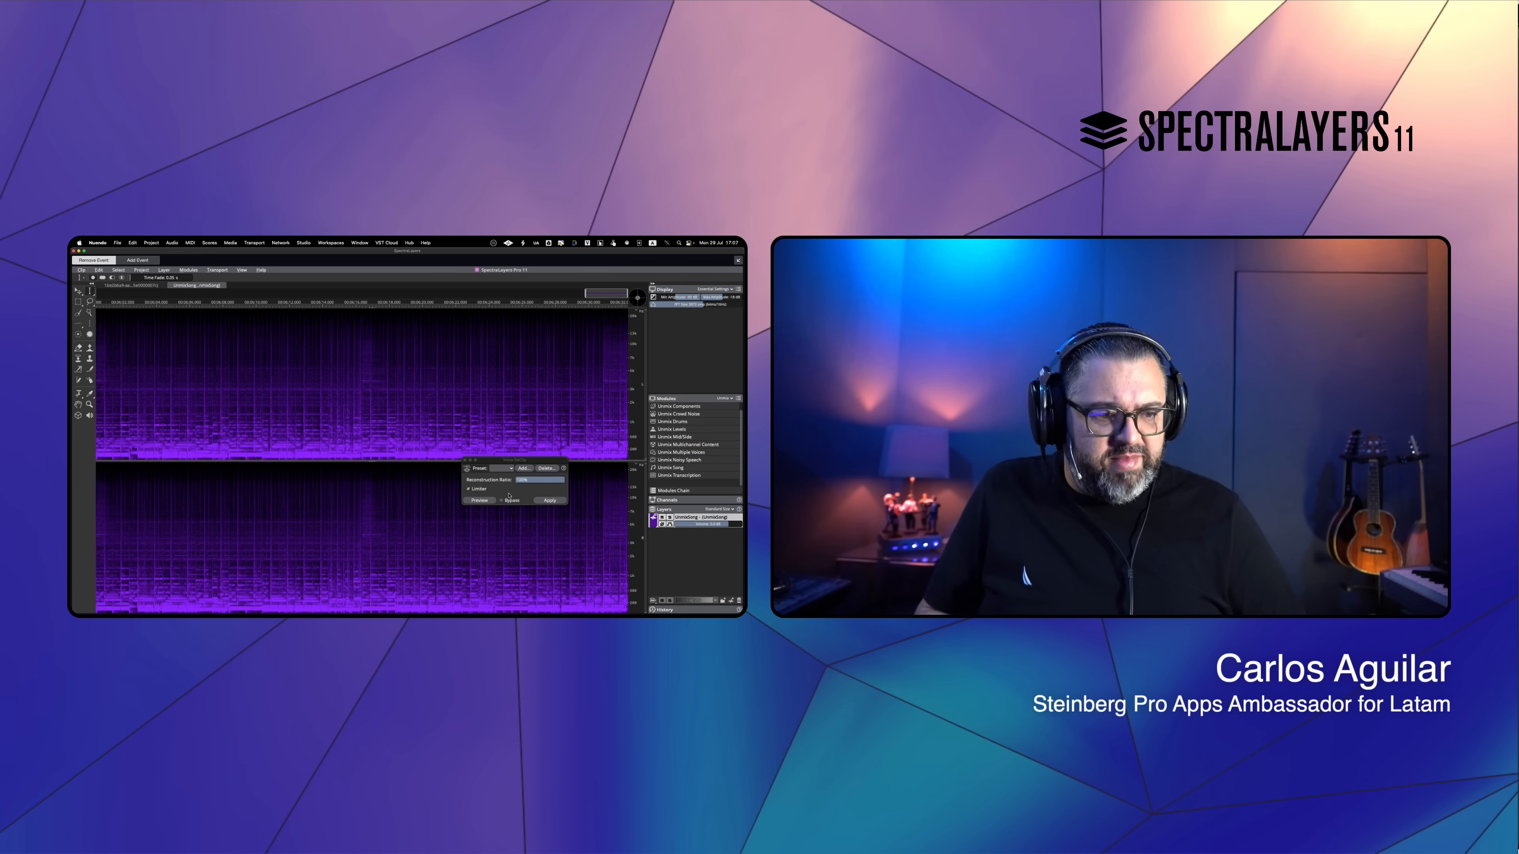
{"action": "left_click", "coordinate": [465, 460]}
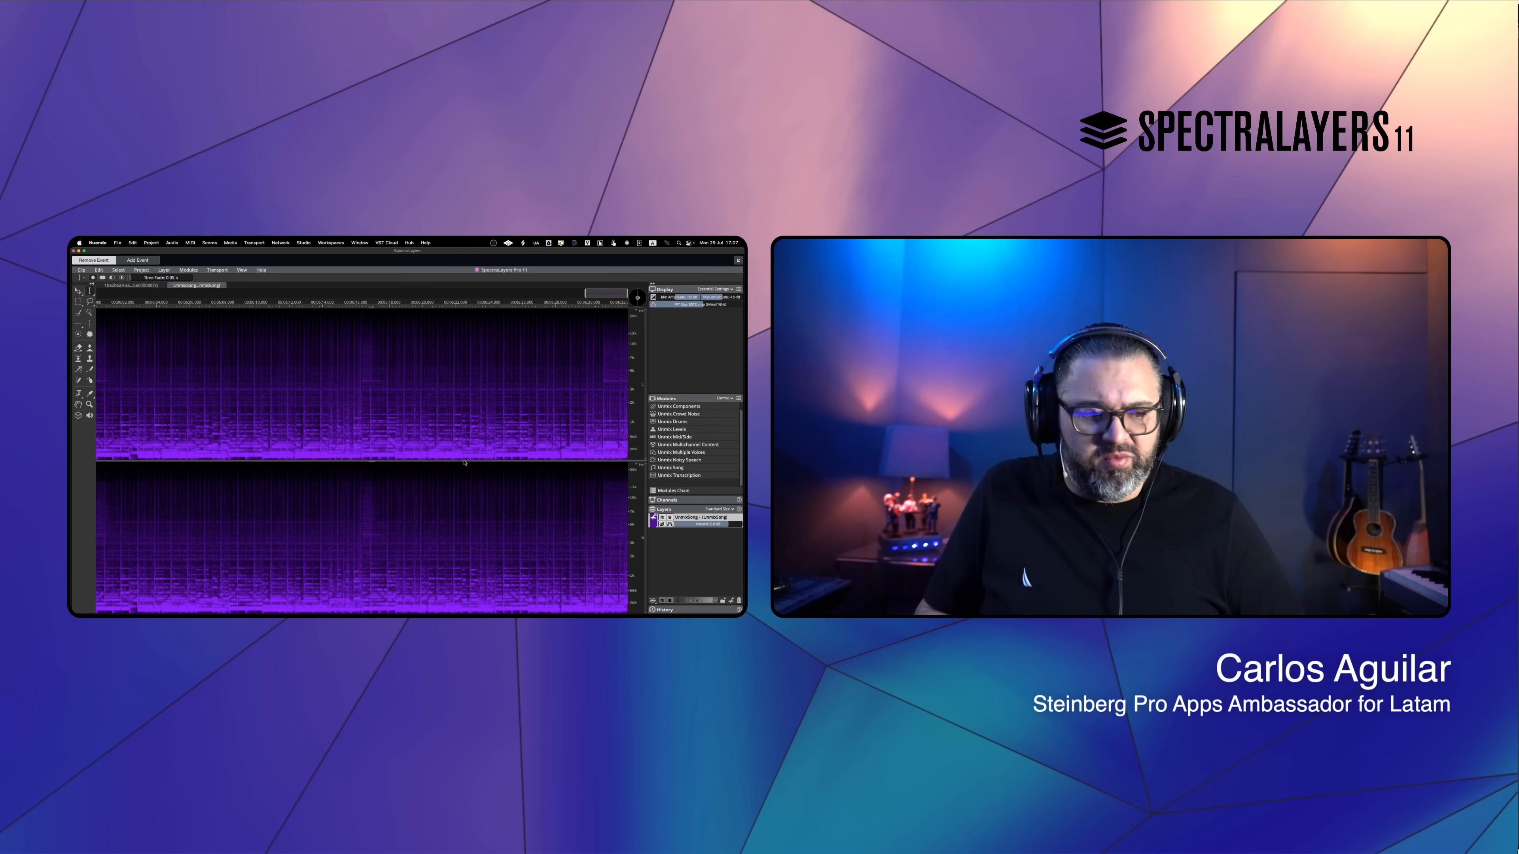
{"action": "left_click", "coordinate": [727, 399]}
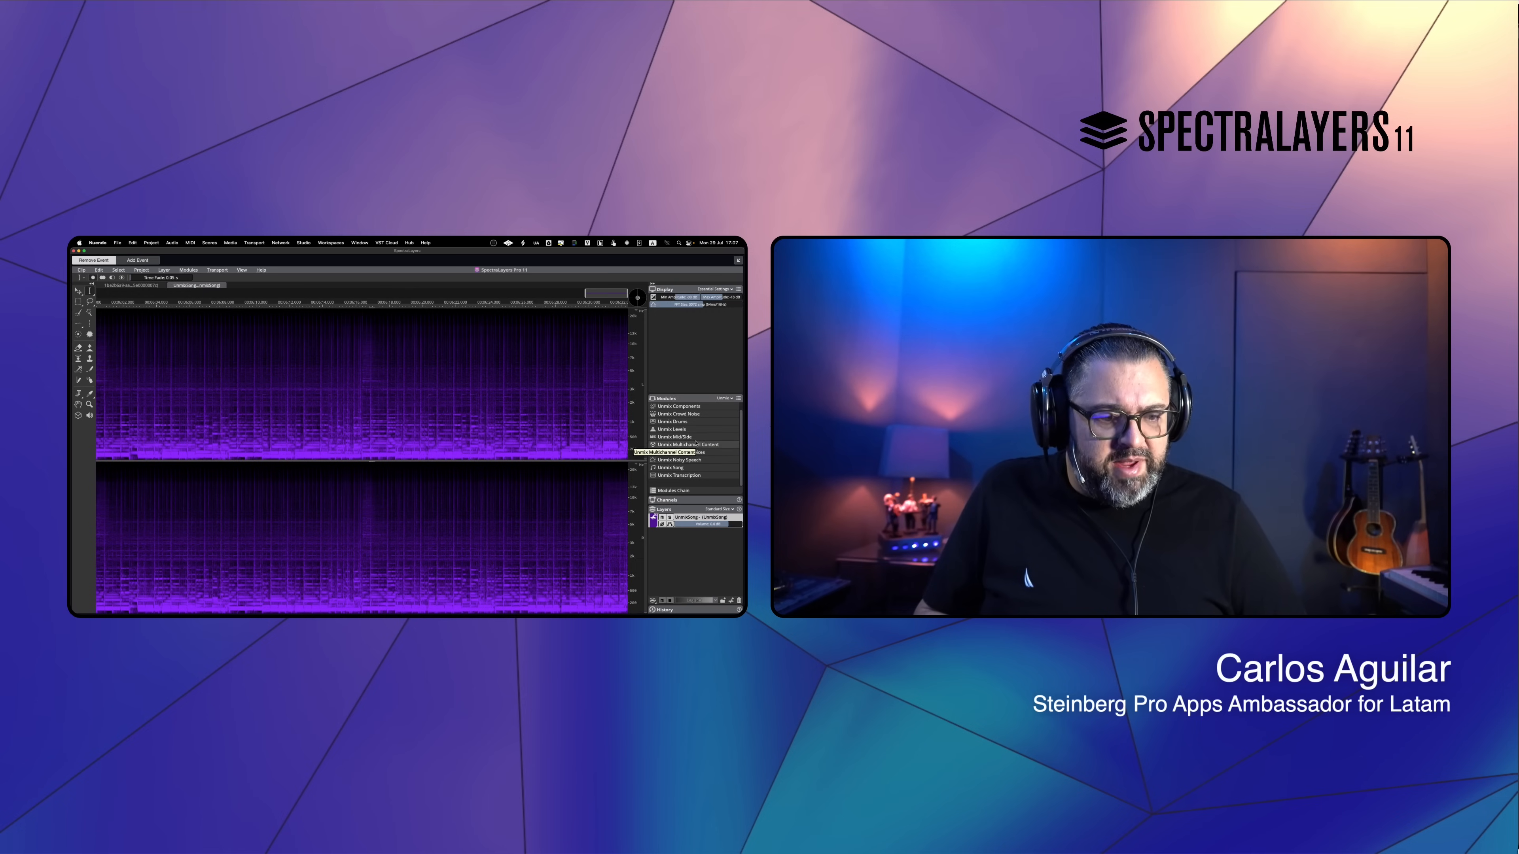
Open Unmix Song, move its dialog over the spectrogram, and exclude Vocals and Guitar from the stems.
{"action": "double_click", "coordinate": [686, 469]}
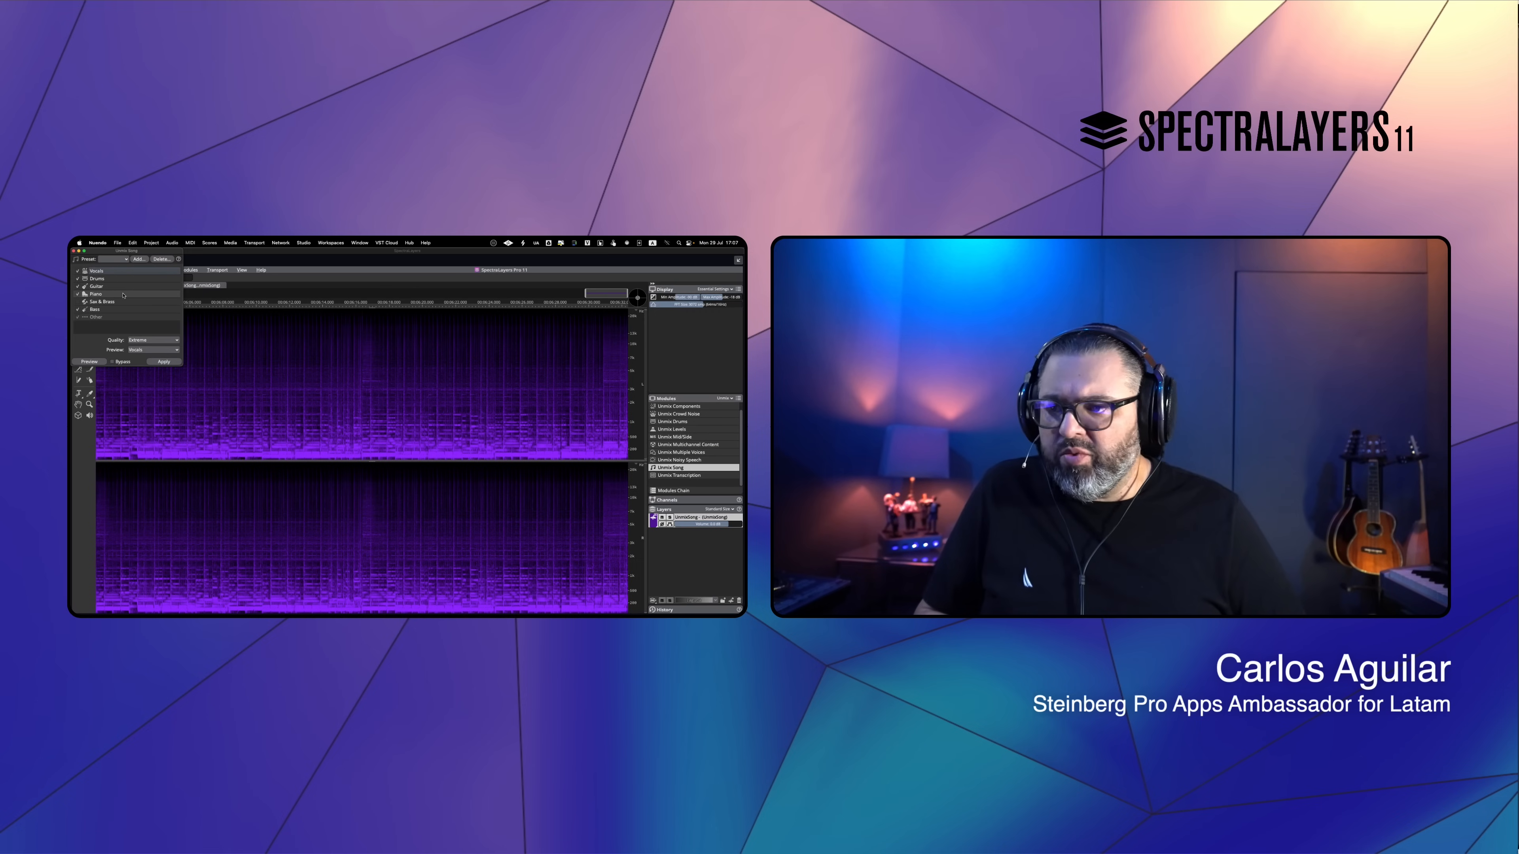
{"action": "left_click_drag", "start_coordinate": [102, 251], "coordinate": [382, 384]}
{"action": "left_click", "coordinate": [358, 405]}
{"action": "left_click", "coordinate": [357, 419]}
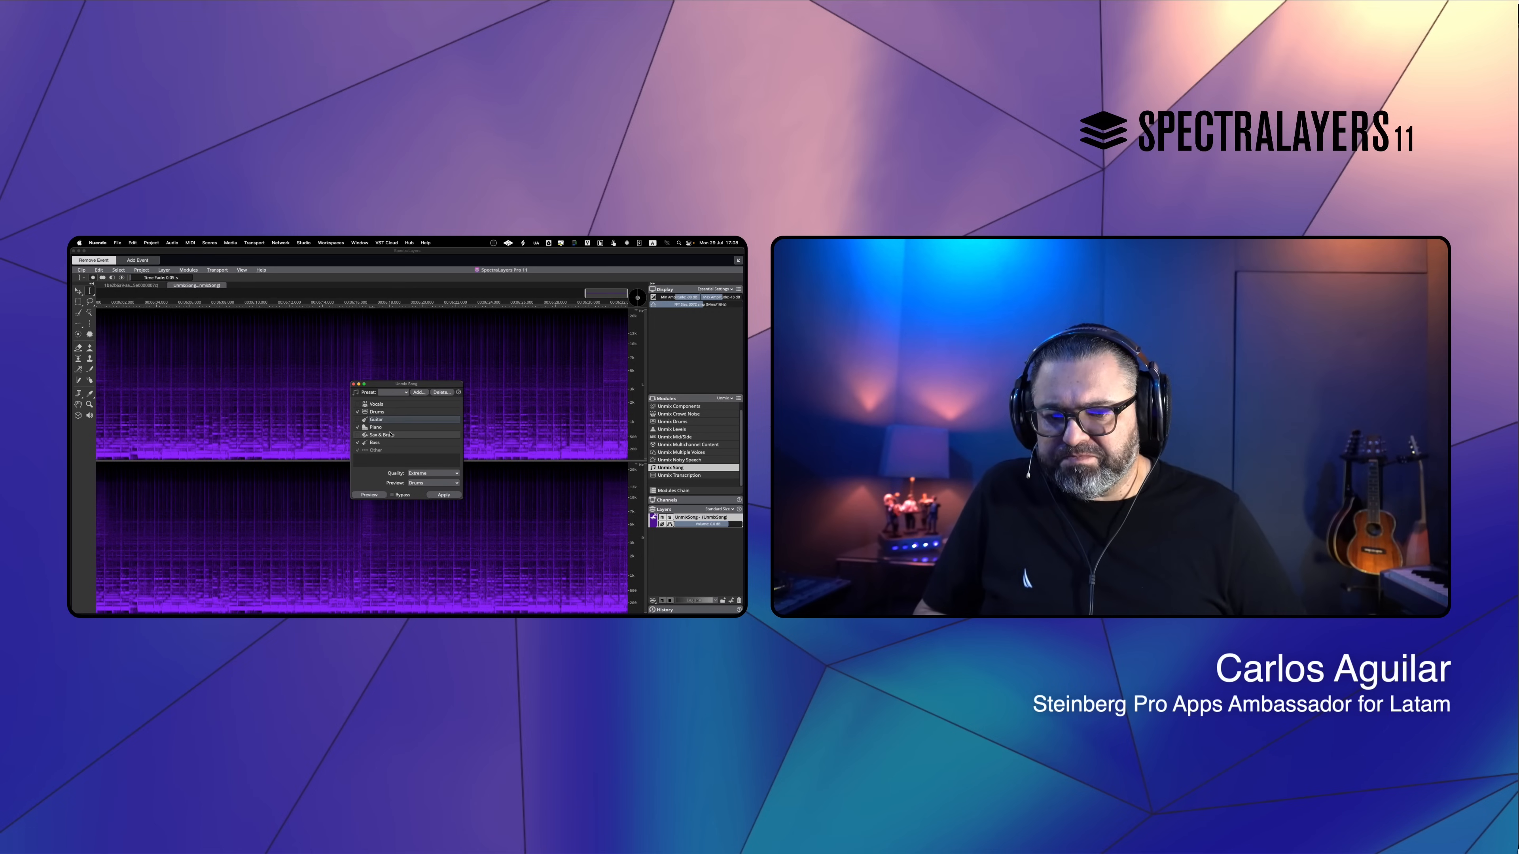
Play a passage of the full mix, apply Unmix Song to it and close the module dialog.
{"action": "left_click", "coordinate": [215, 429]}
{"action": "key", "text": "space"}
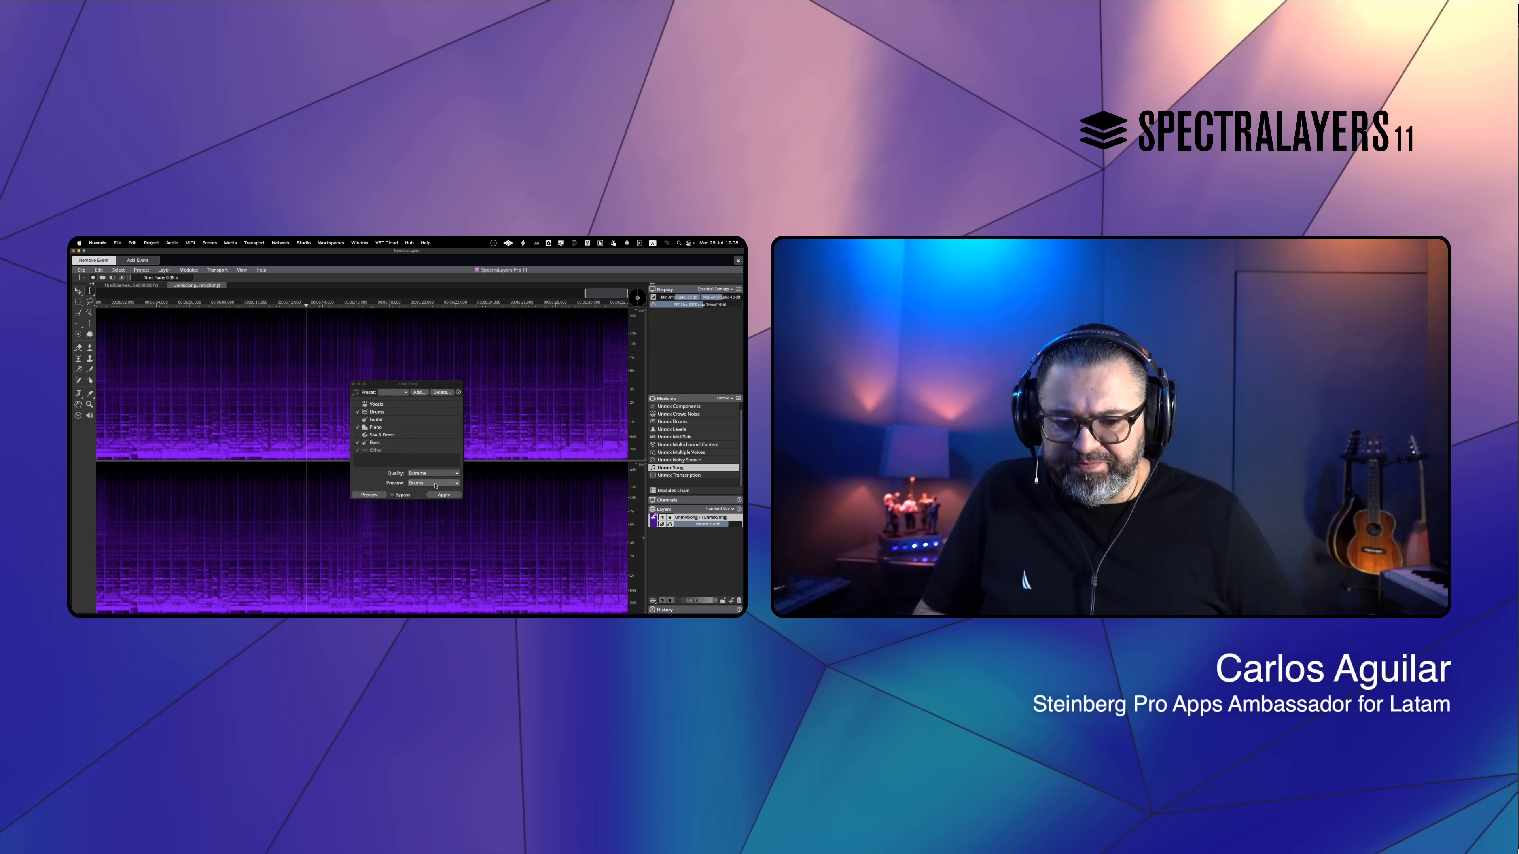
{"action": "key", "text": "space"}
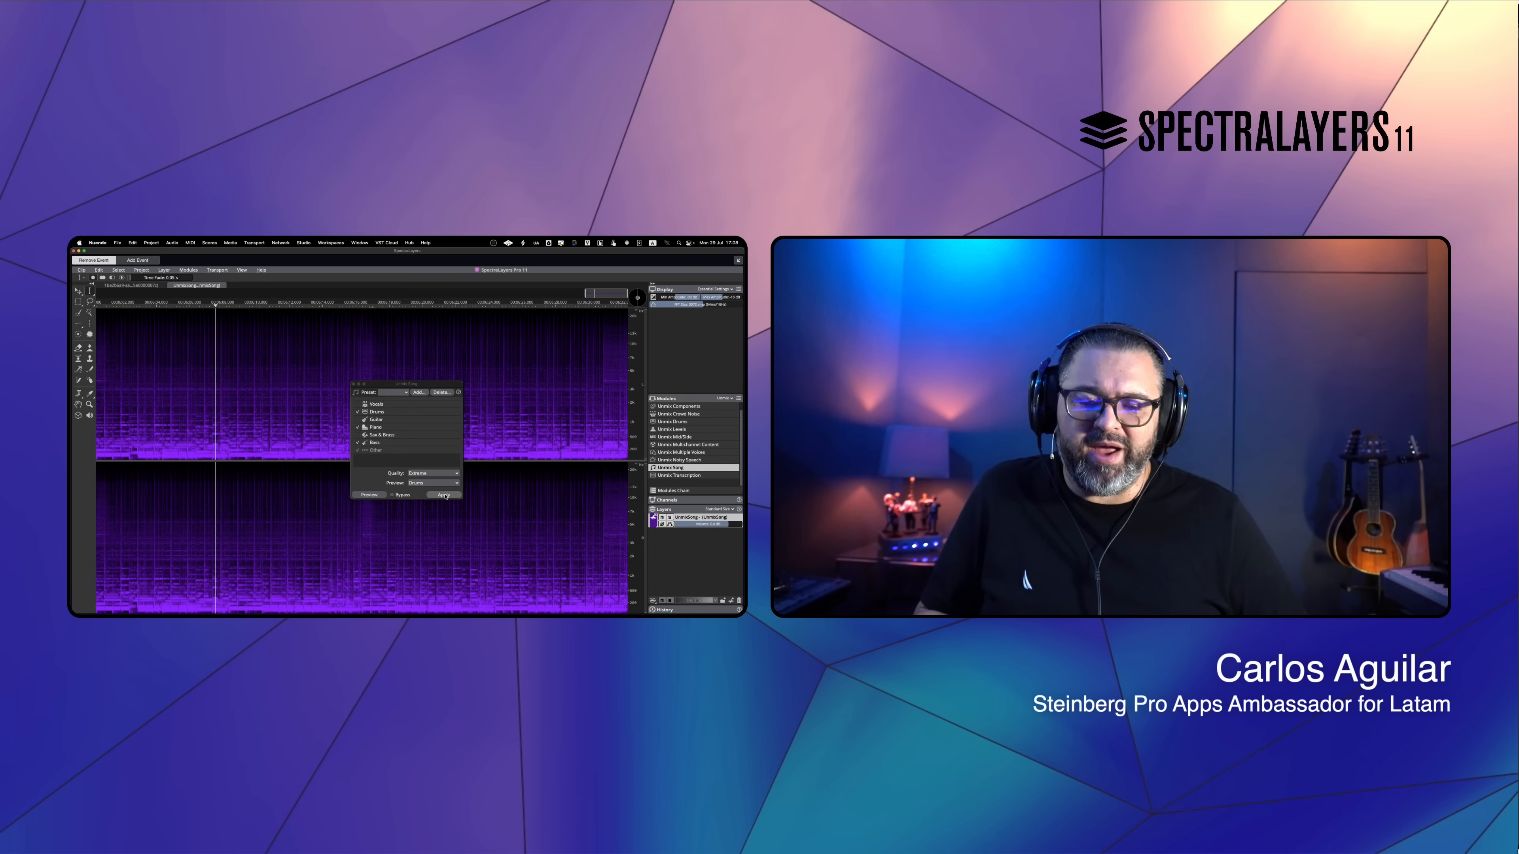
{"action": "left_click", "coordinate": [445, 495]}
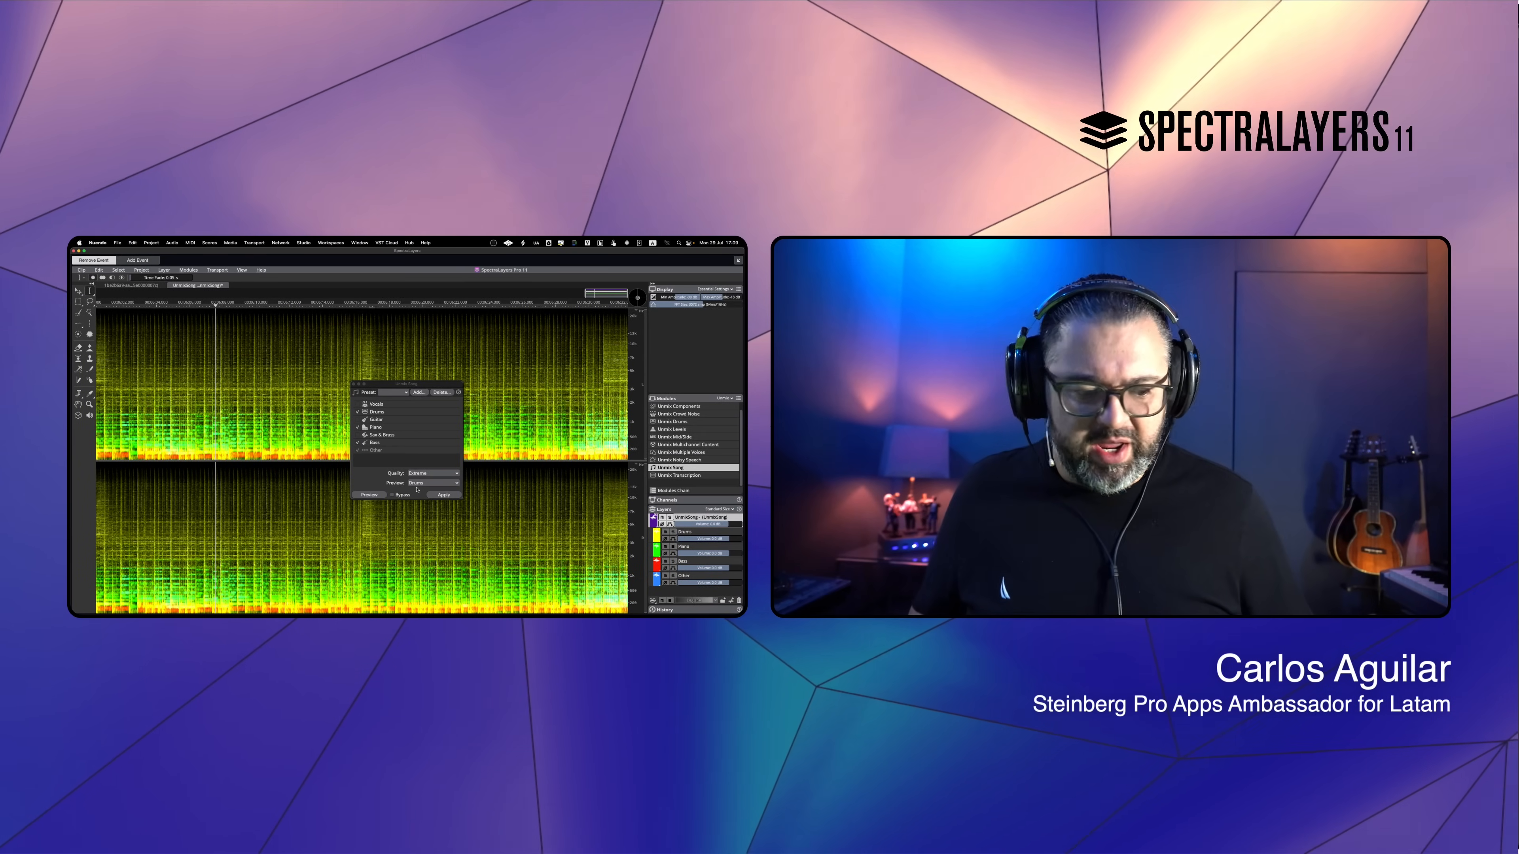
{"action": "left_click", "coordinate": [353, 384]}
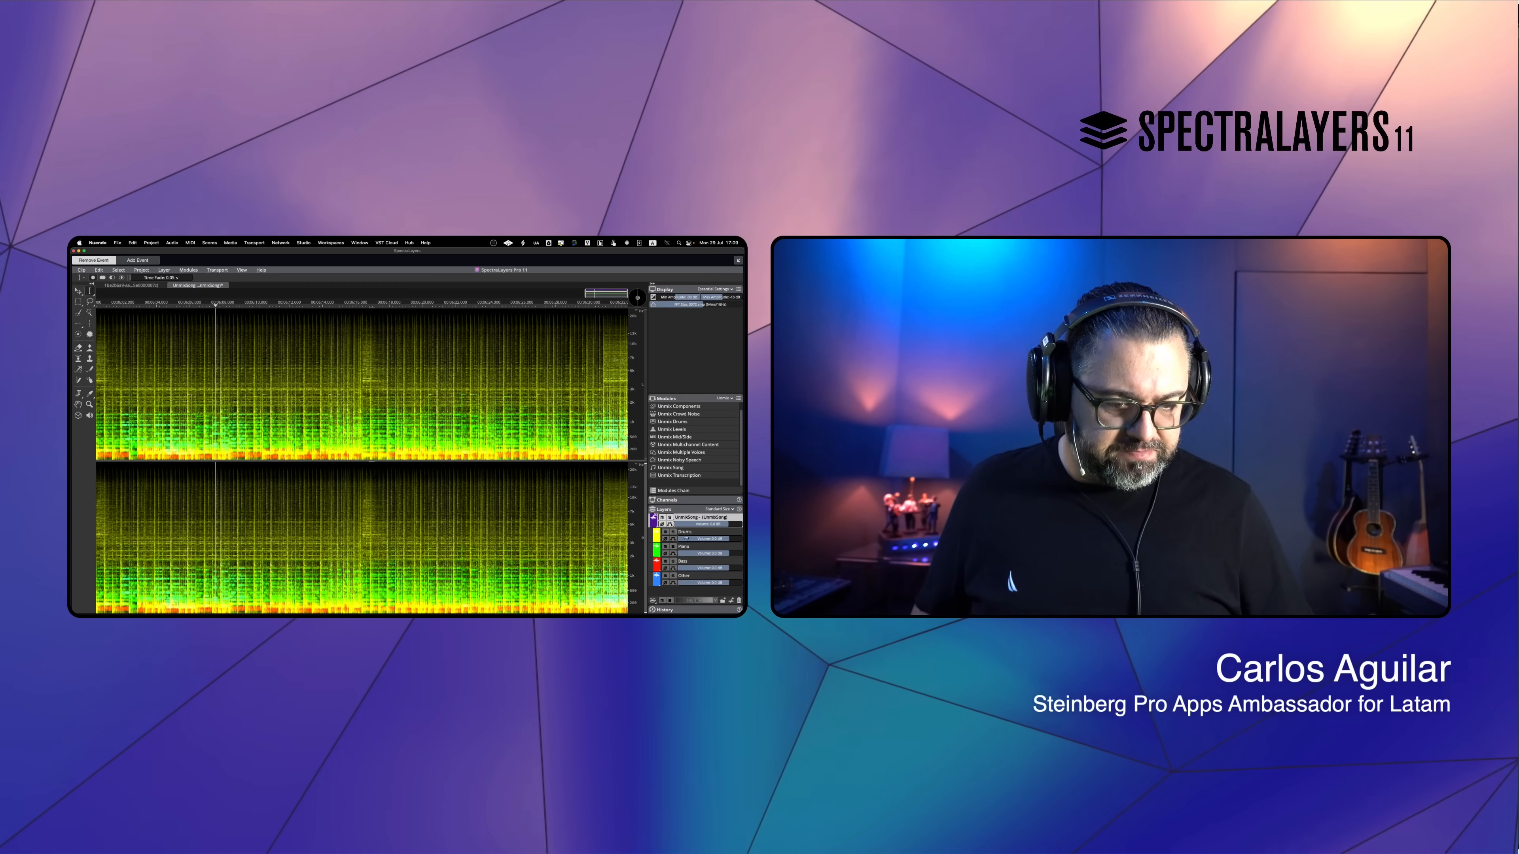
Solo and listen to the Drums layer and the Piano layer one after the other.
{"action": "left_click", "coordinate": [673, 532]}
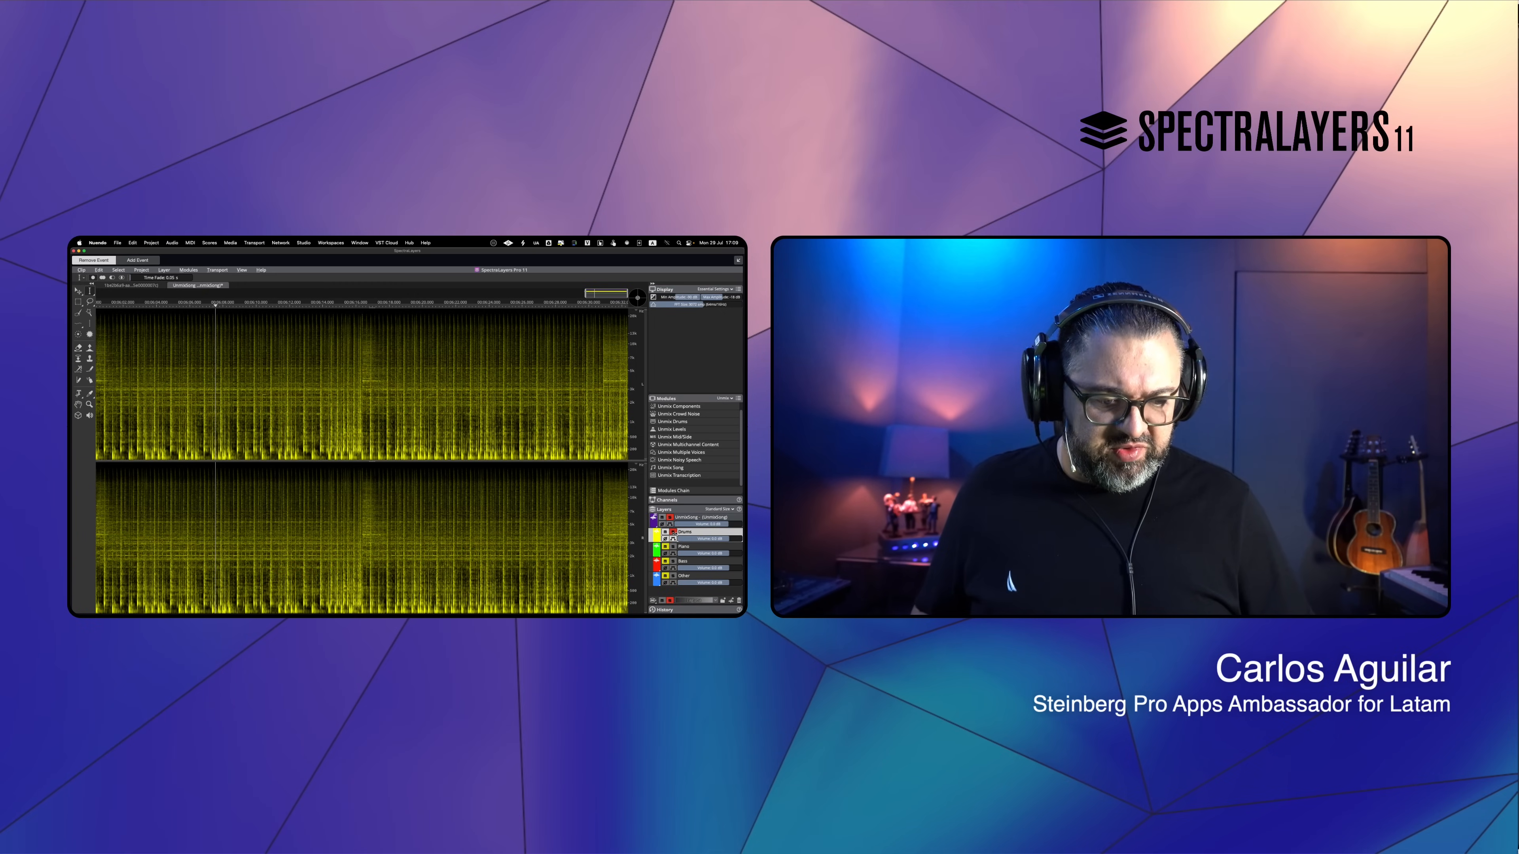
{"action": "key", "text": "space"}
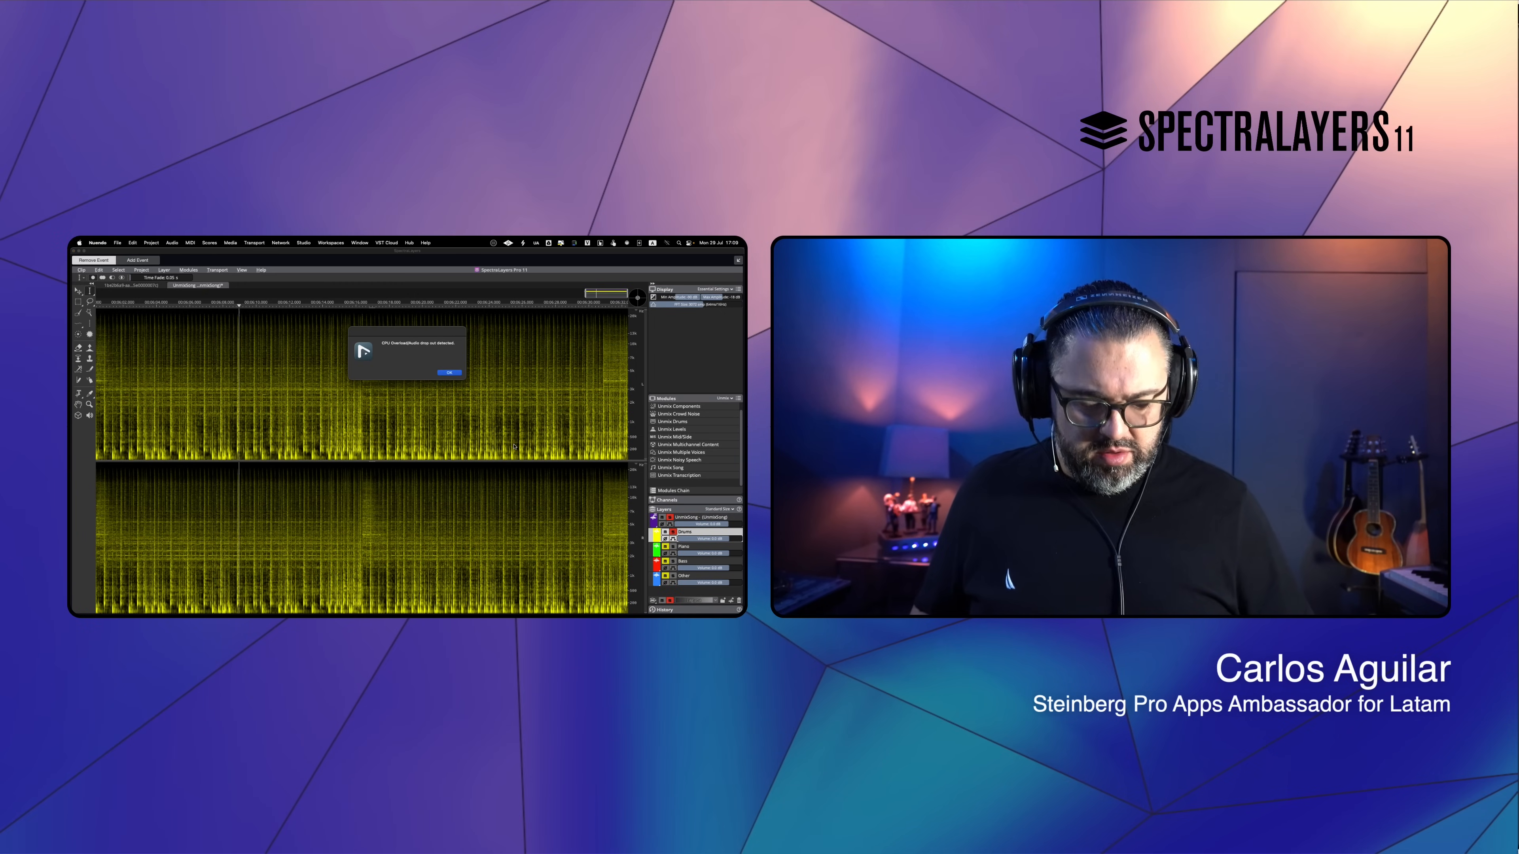
{"action": "key", "text": "space"}
{"action": "left_click", "coordinate": [673, 532]}
{"action": "left_click", "coordinate": [673, 546]}
{"action": "key", "text": "space"}
{"action": "key", "text": "space"}
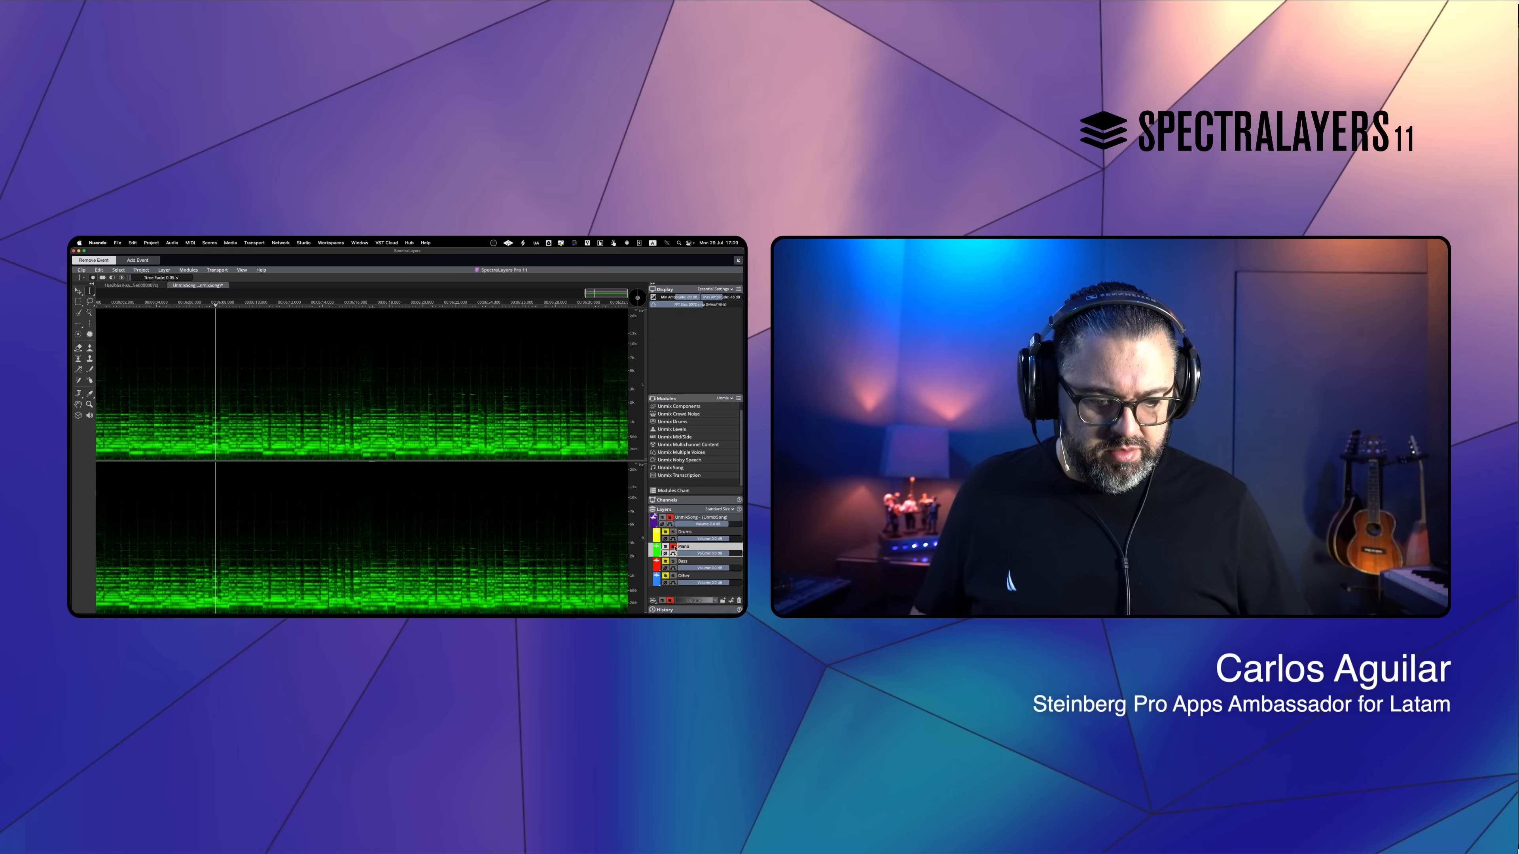
{"action": "left_click", "coordinate": [674, 546]}
Listen to the Bass layer in solo and together with the Other layer, and clear both solos.
{"action": "left_click", "coordinate": [673, 561]}
{"action": "key", "text": "space"}
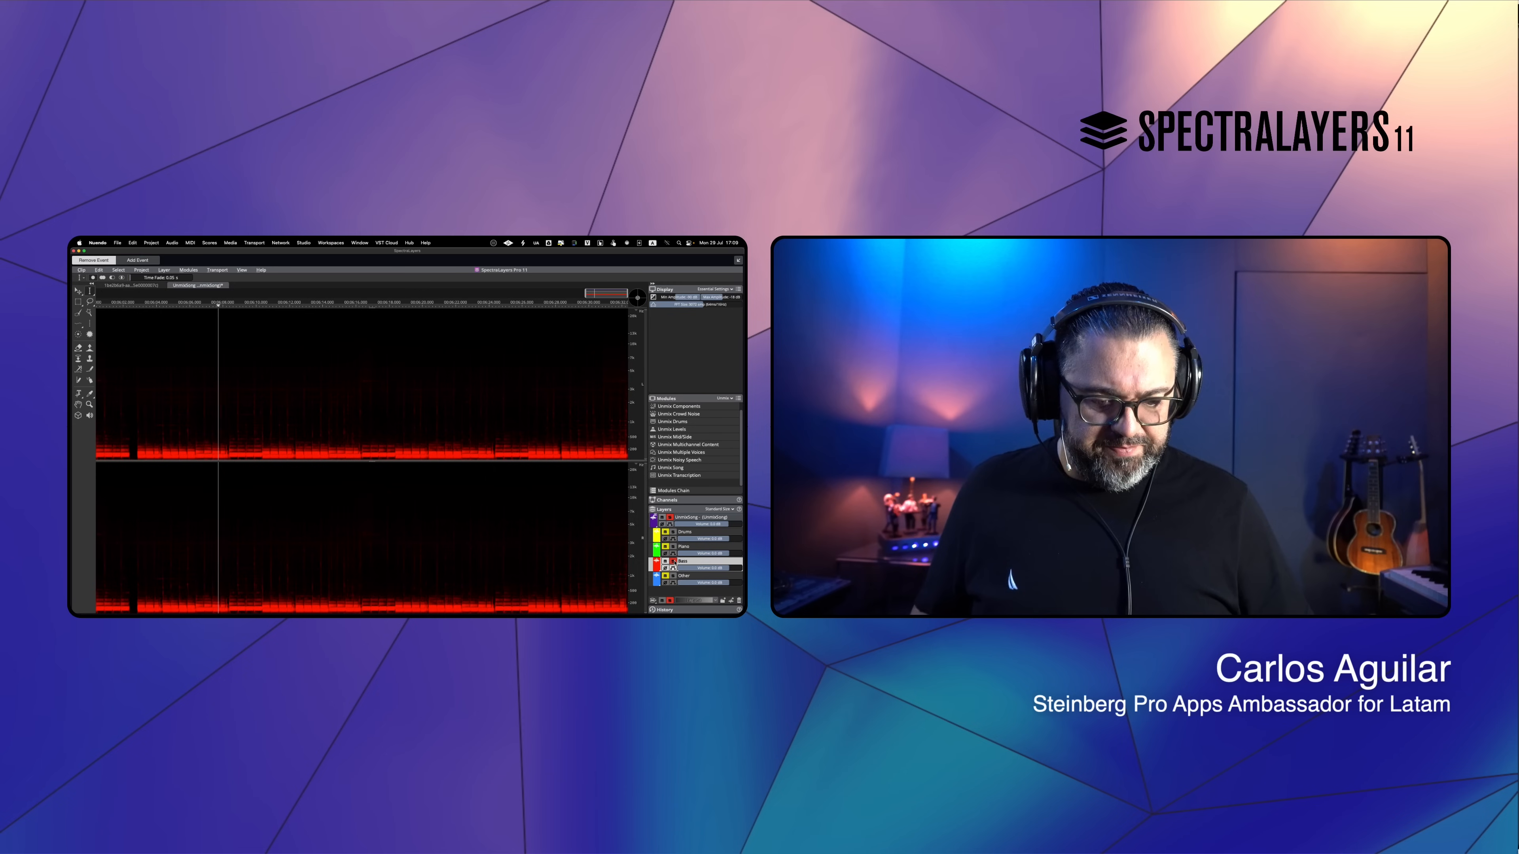
{"action": "key", "text": "space"}
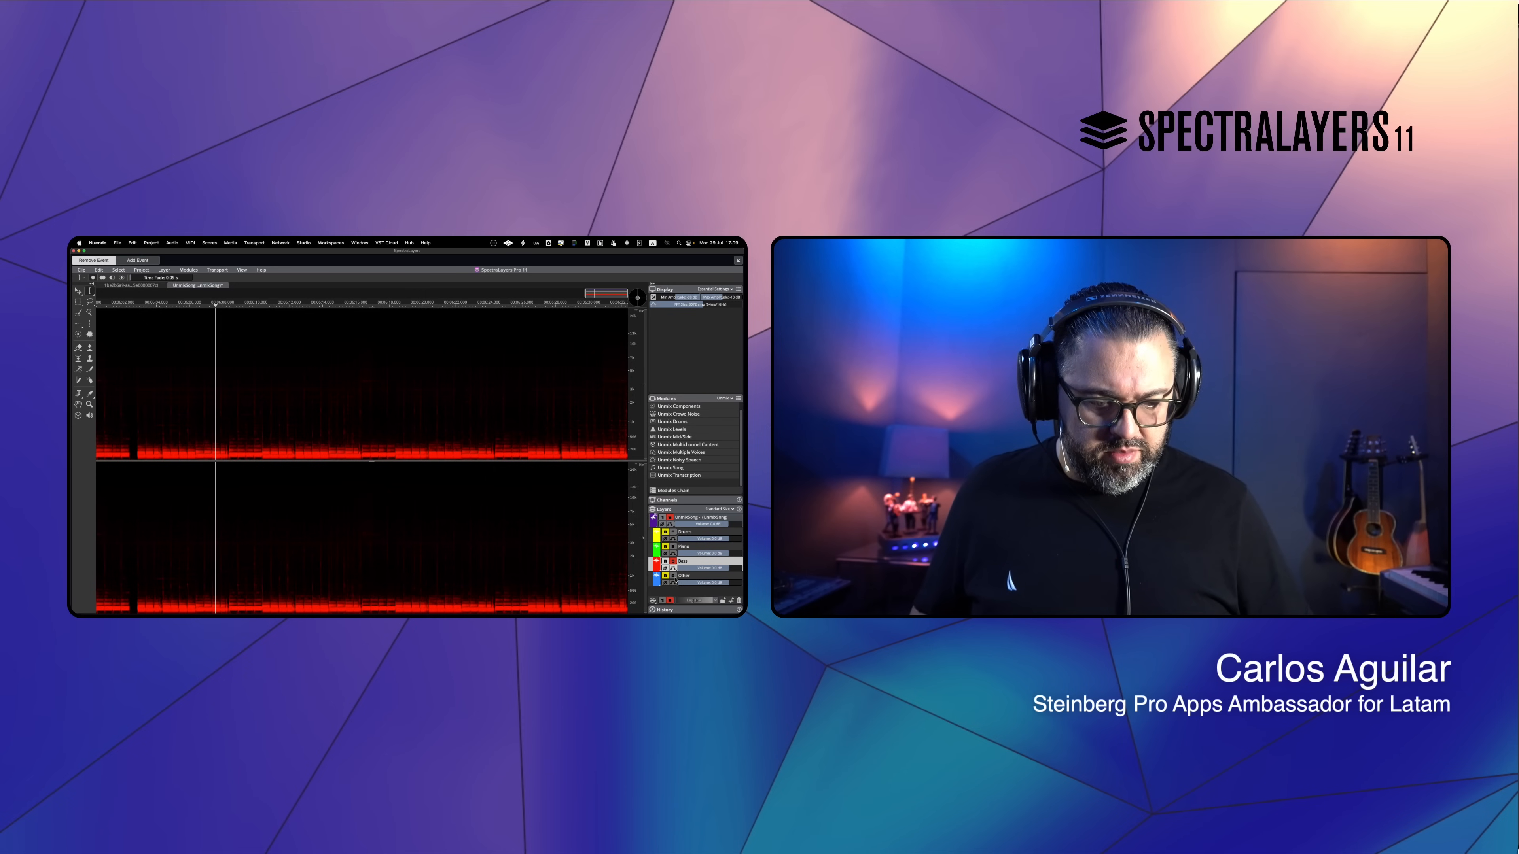
{"action": "left_click", "coordinate": [674, 577]}
{"action": "key", "text": "space"}
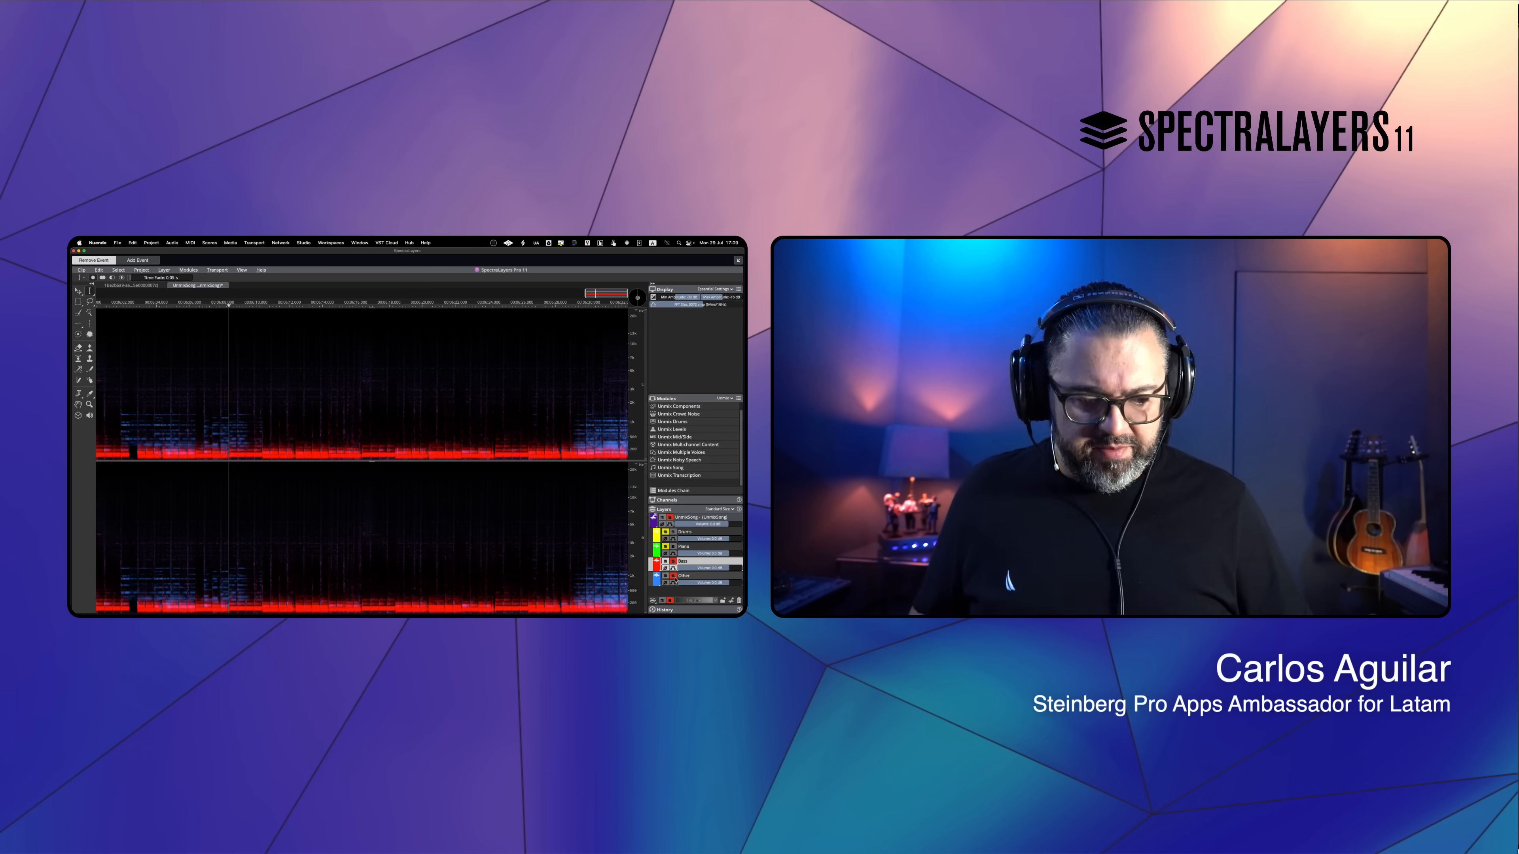
{"action": "left_click", "coordinate": [673, 577]}
{"action": "left_click", "coordinate": [673, 561]}
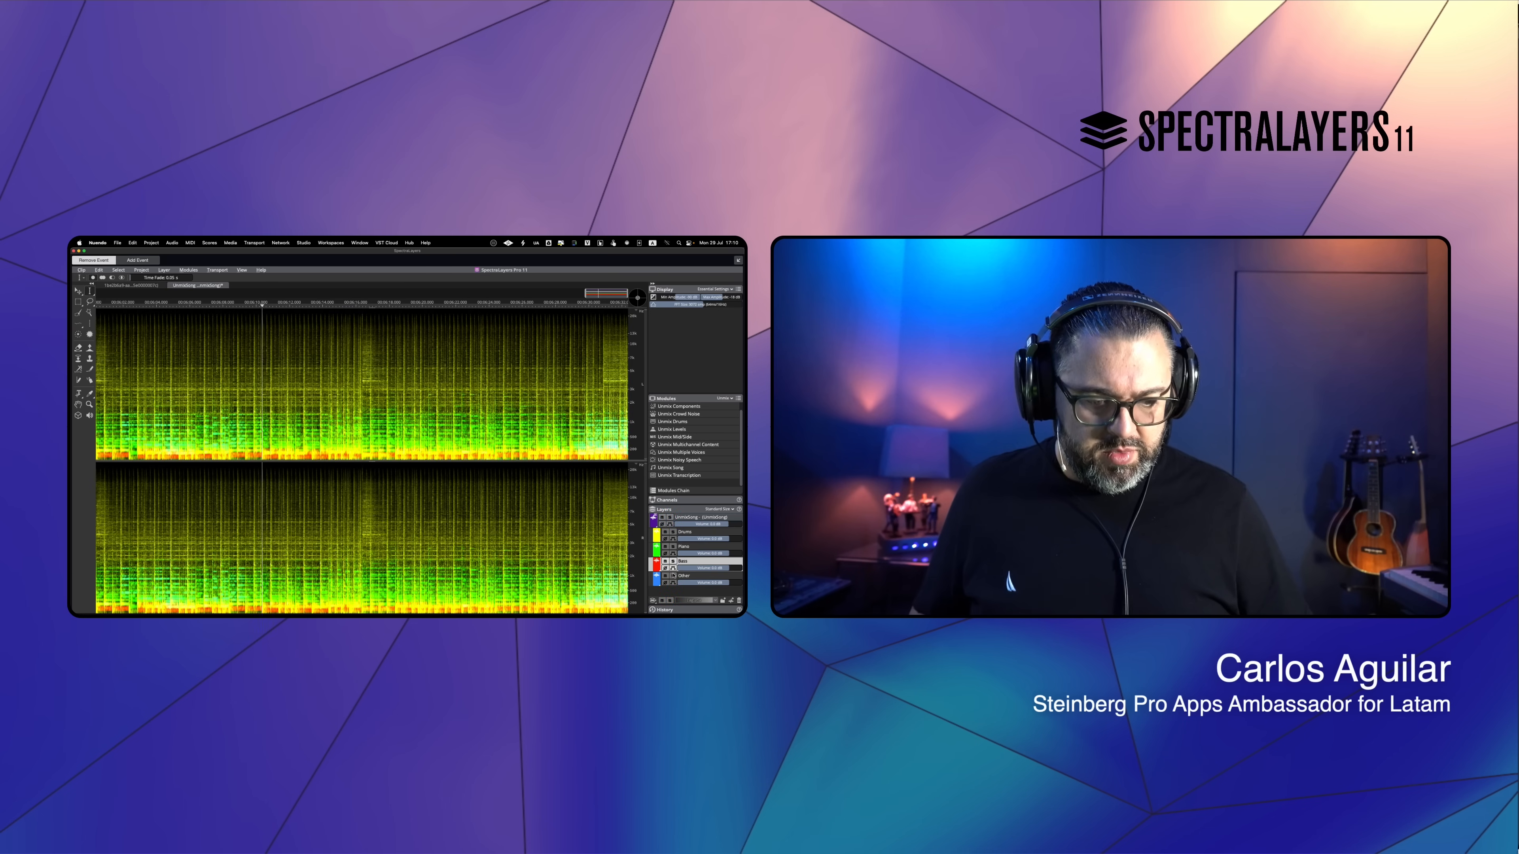
Move the SpectraLayers window aside and bring the Drums, Piano, Bass and Other layers into the Nuendo project below the existing tracks.
{"action": "key", "text": "space"}
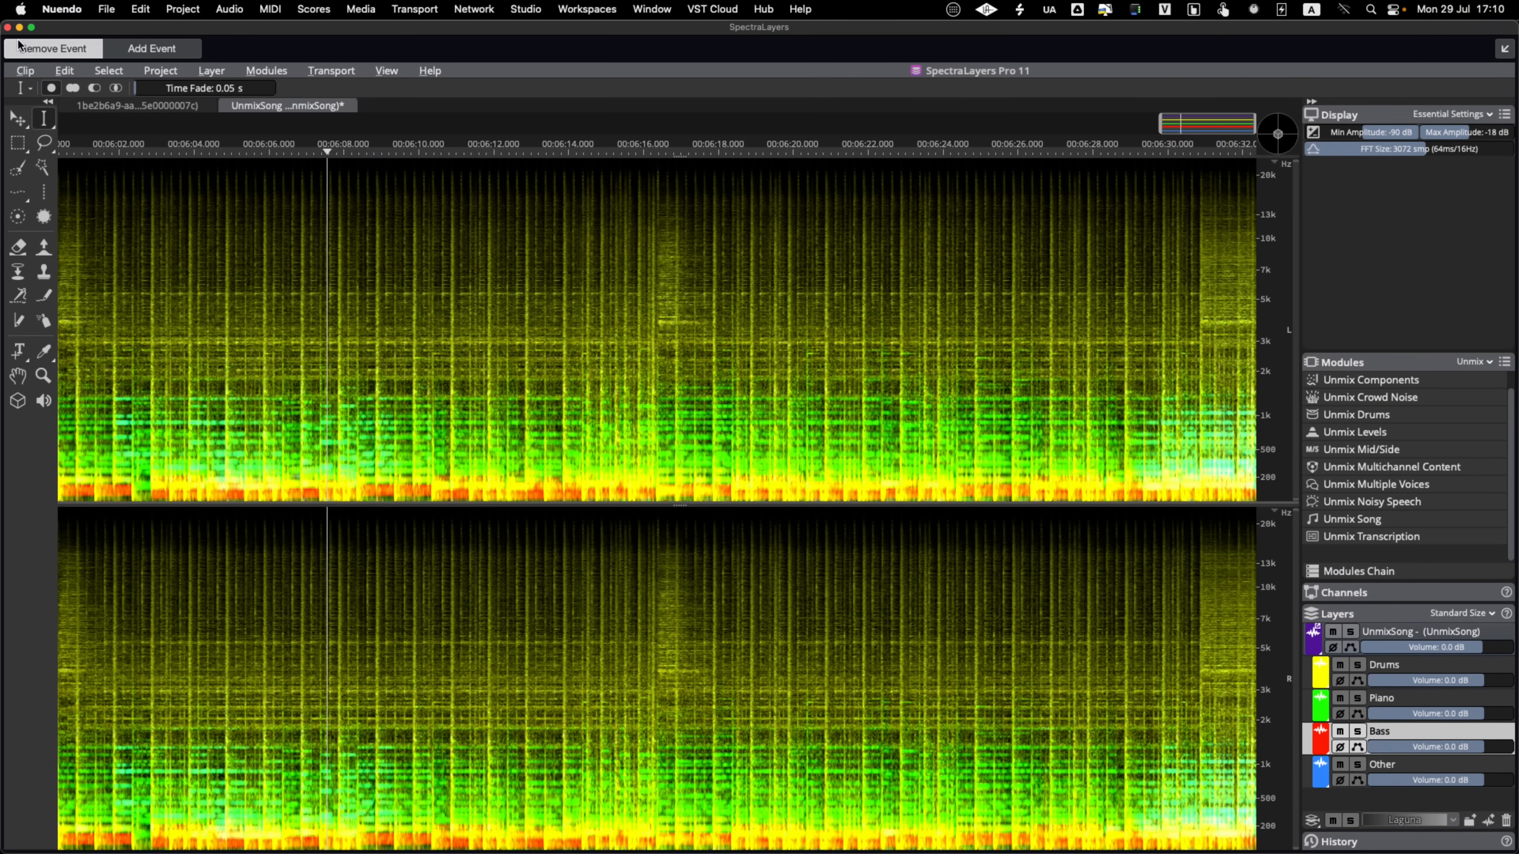
{"action": "left_click_drag", "start_coordinate": [4, 22], "coordinate": [738, 273]}
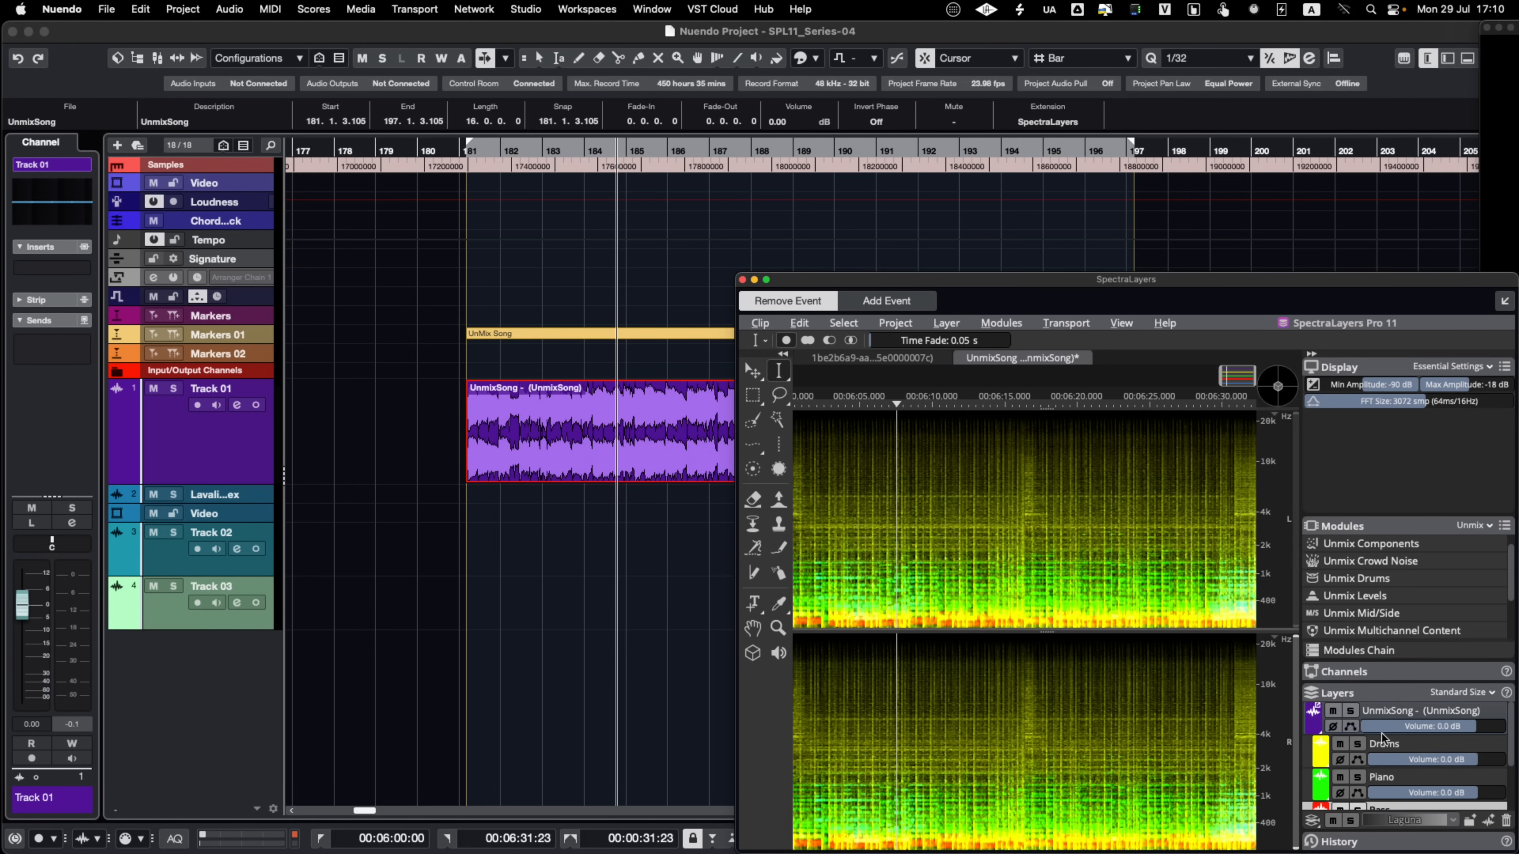
{"action": "scroll", "coordinate": [1390, 778], "scroll_direction": "down", "scroll_amount": 2}
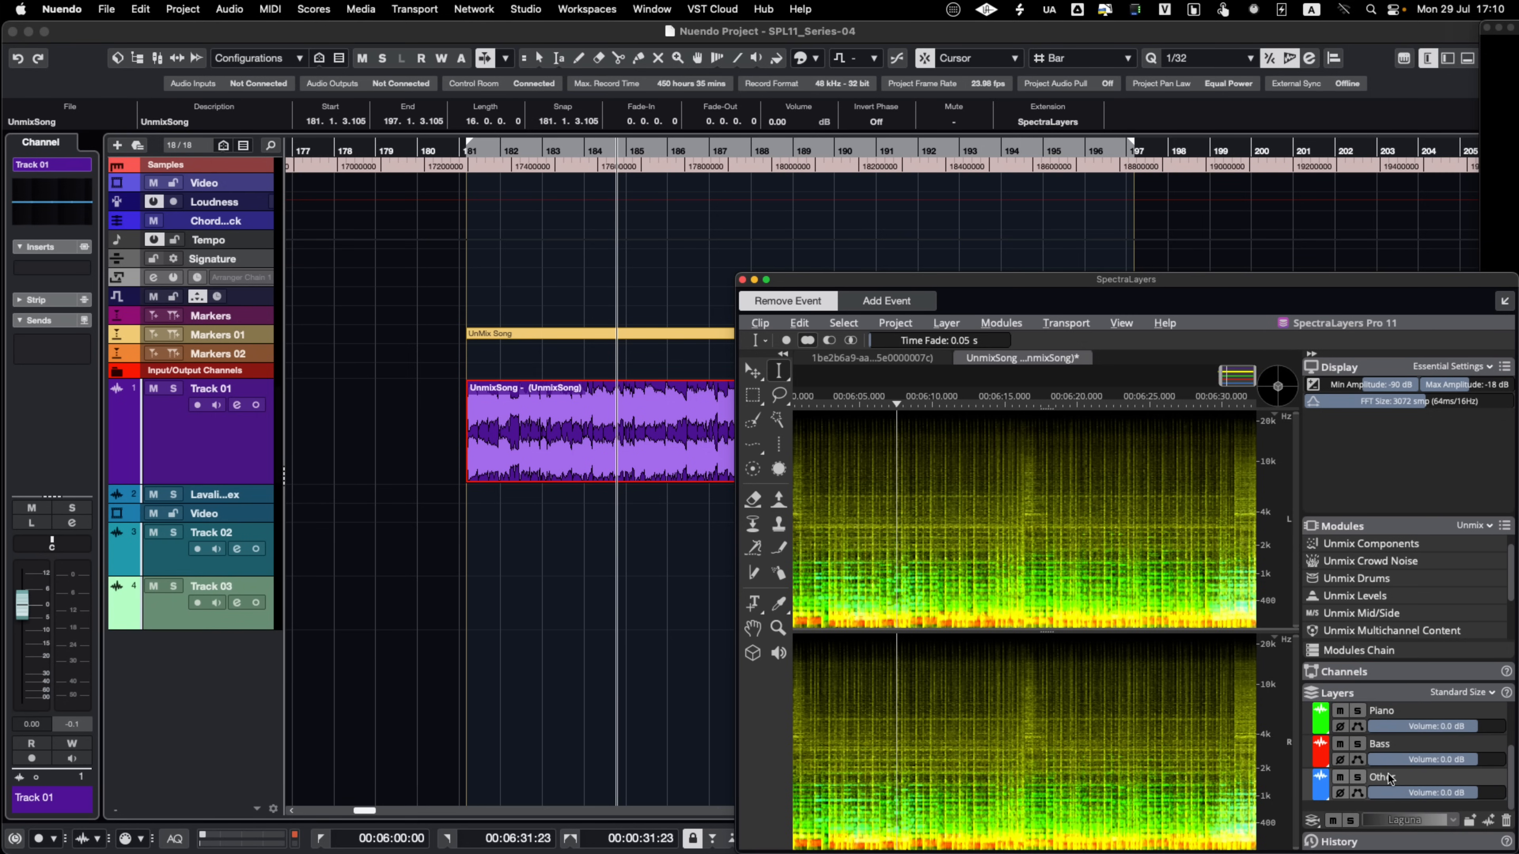
{"action": "left_click", "coordinate": [1391, 780], "text": "shift"}
{"action": "left_click_drag", "start_coordinate": [1408, 712], "coordinate": [571, 699]}
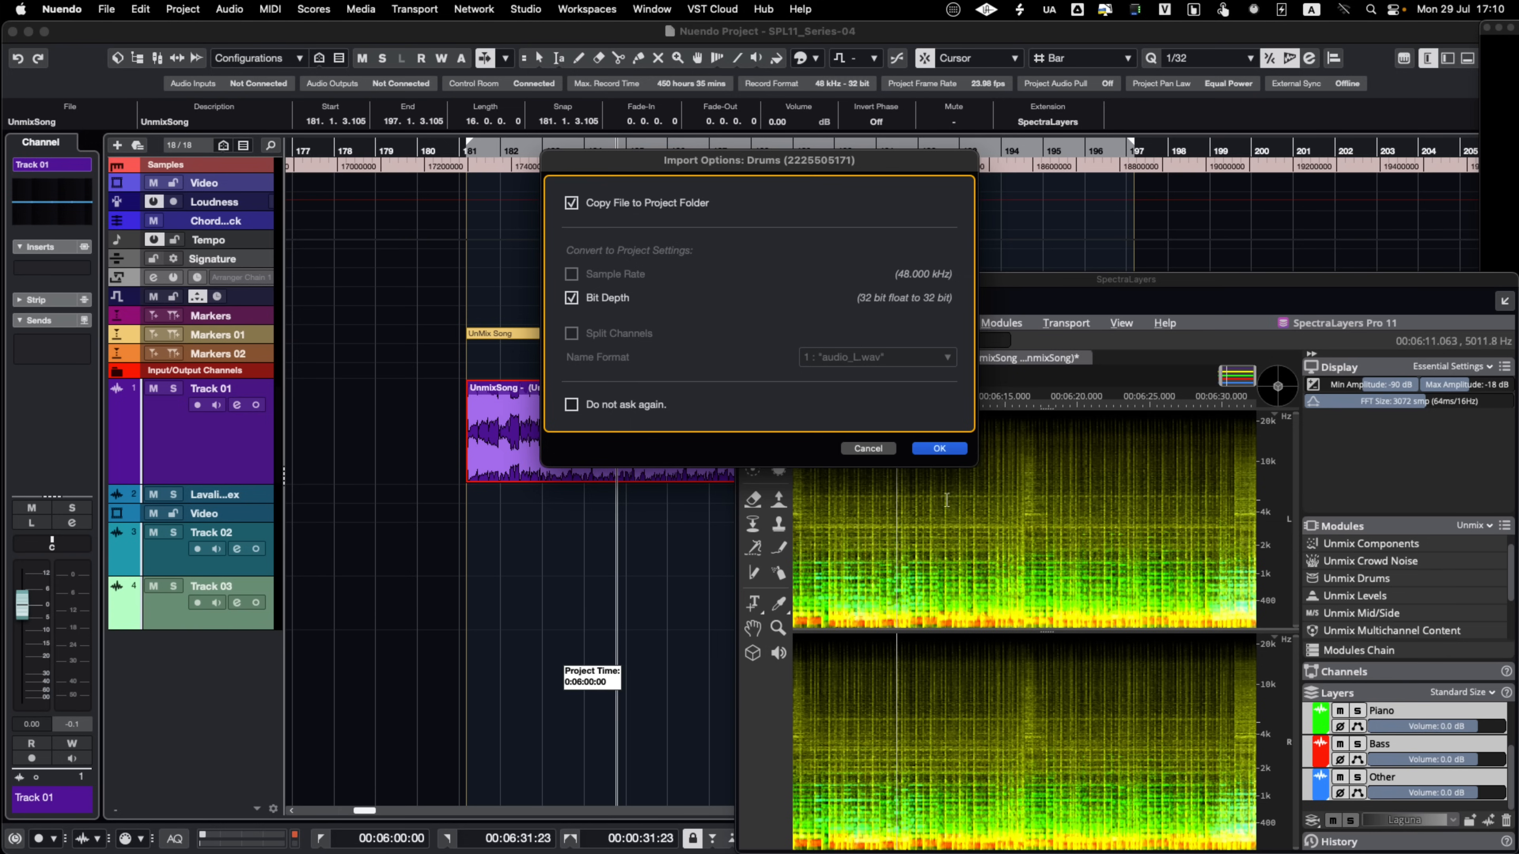
Accept the import options for all four stems and insert each one on a different track.
{"action": "left_click", "coordinate": [942, 450]}
{"action": "left_click", "coordinate": [938, 450]}
{"action": "left_click", "coordinate": [935, 449]}
{"action": "left_click", "coordinate": [935, 449]}
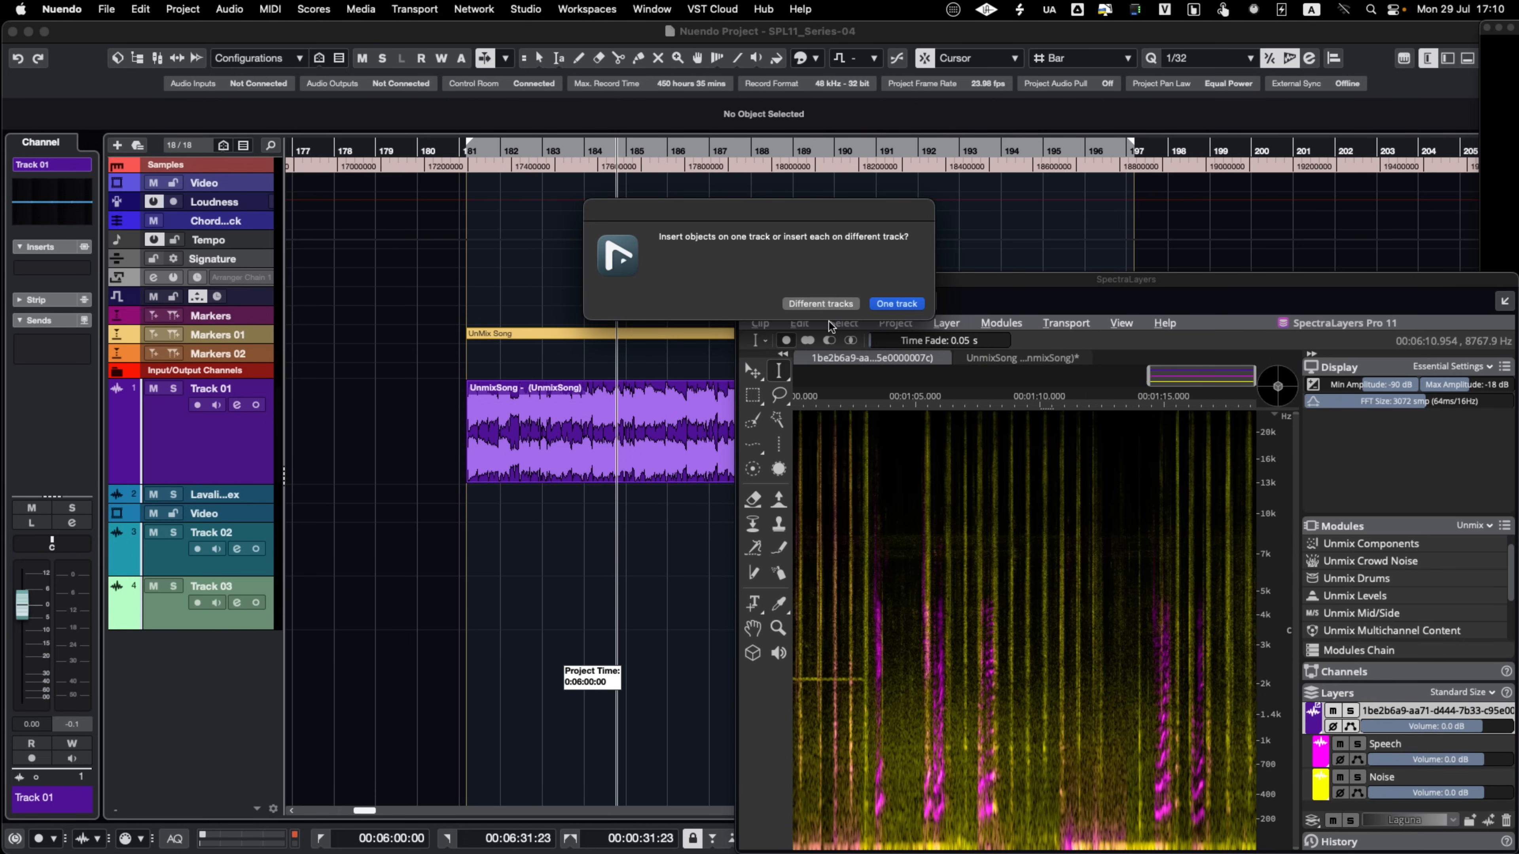
{"action": "left_click", "coordinate": [821, 304]}
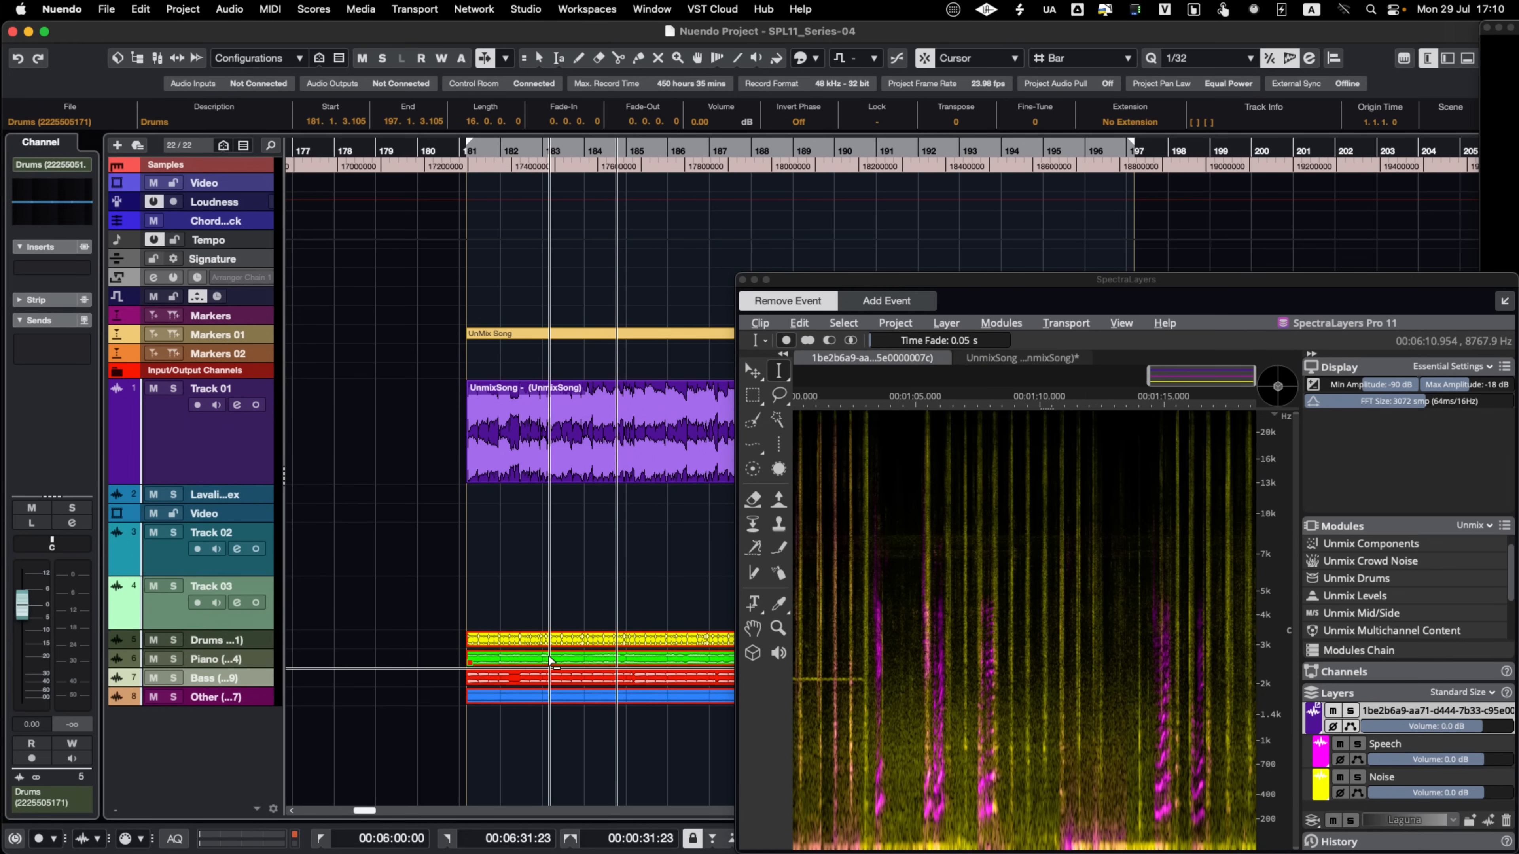
Mute the original UnmixSong event on Track 01 and close the SpectraLayers window.
{"action": "left_click", "coordinate": [525, 455]}
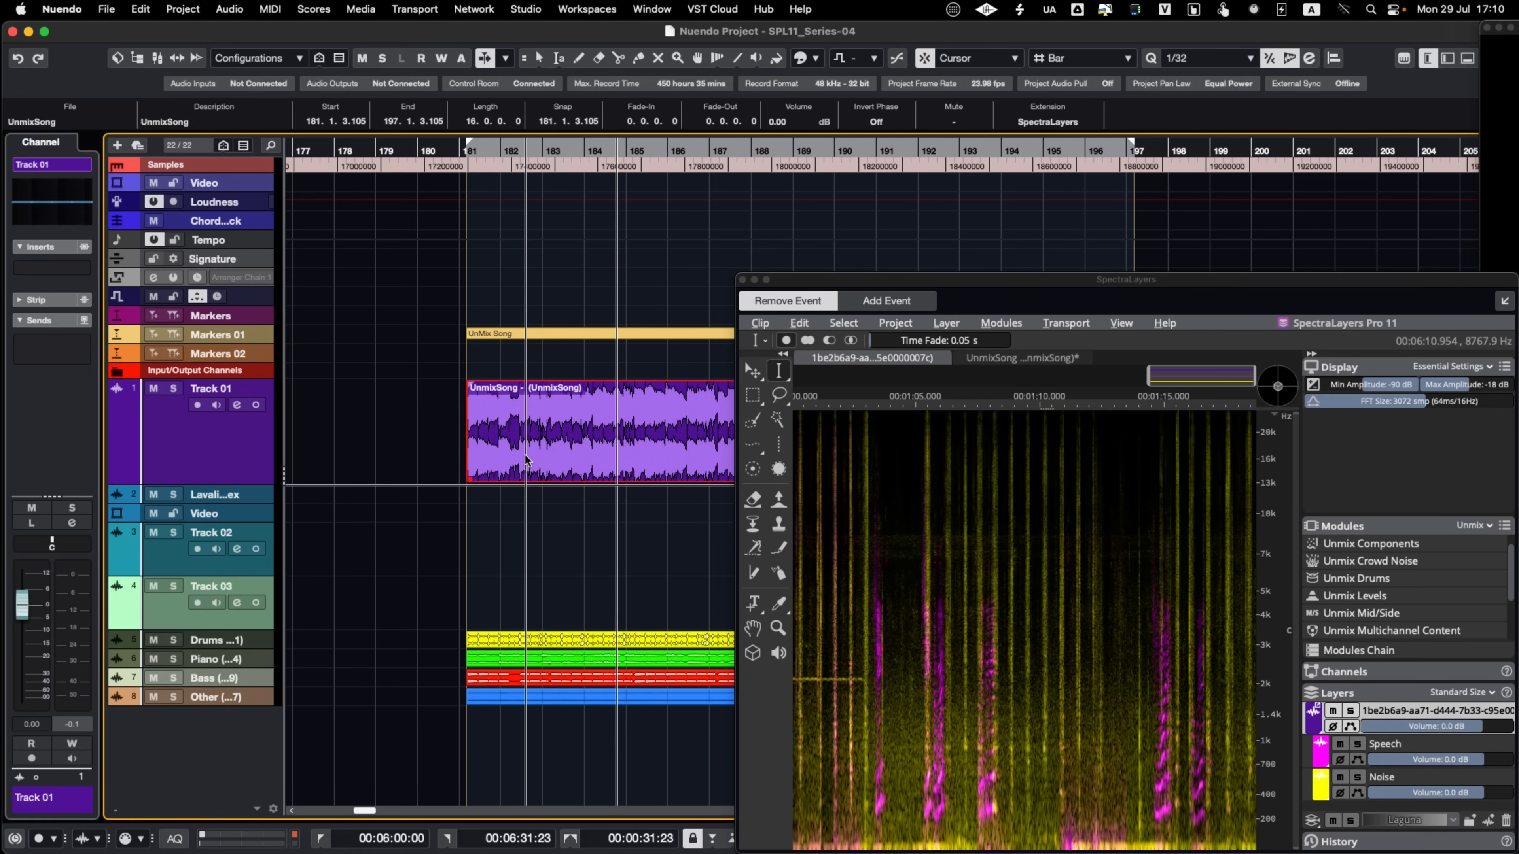
{"action": "key", "text": "shift+m"}
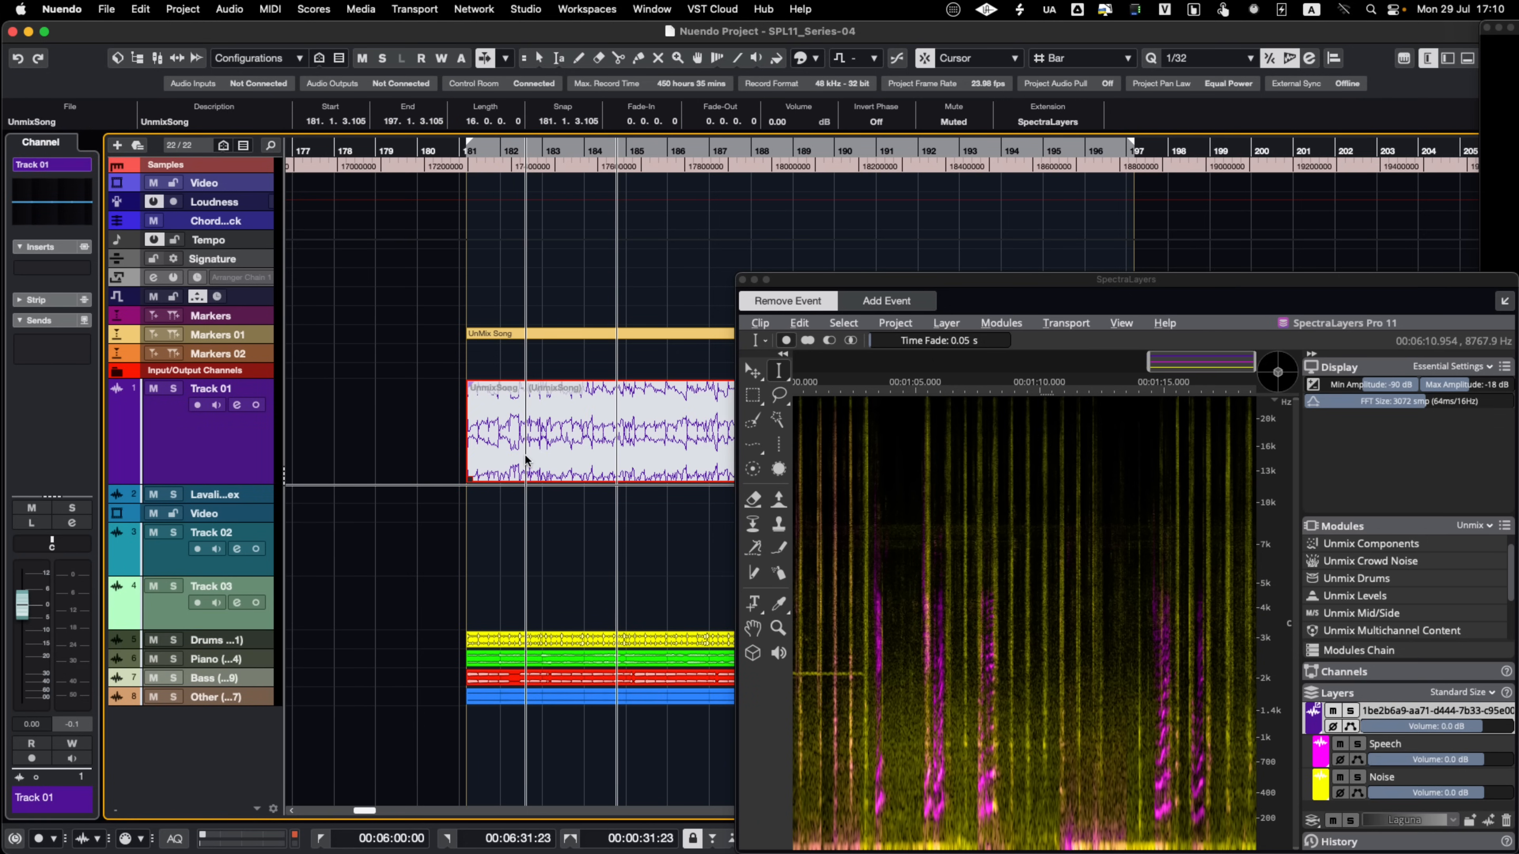
{"action": "left_click", "coordinate": [743, 280]}
Select the four stem events, enlarge their tracks, and play a short passage of the separated stems.
{"action": "left_click_drag", "start_coordinate": [717, 594], "coordinate": [625, 786]}
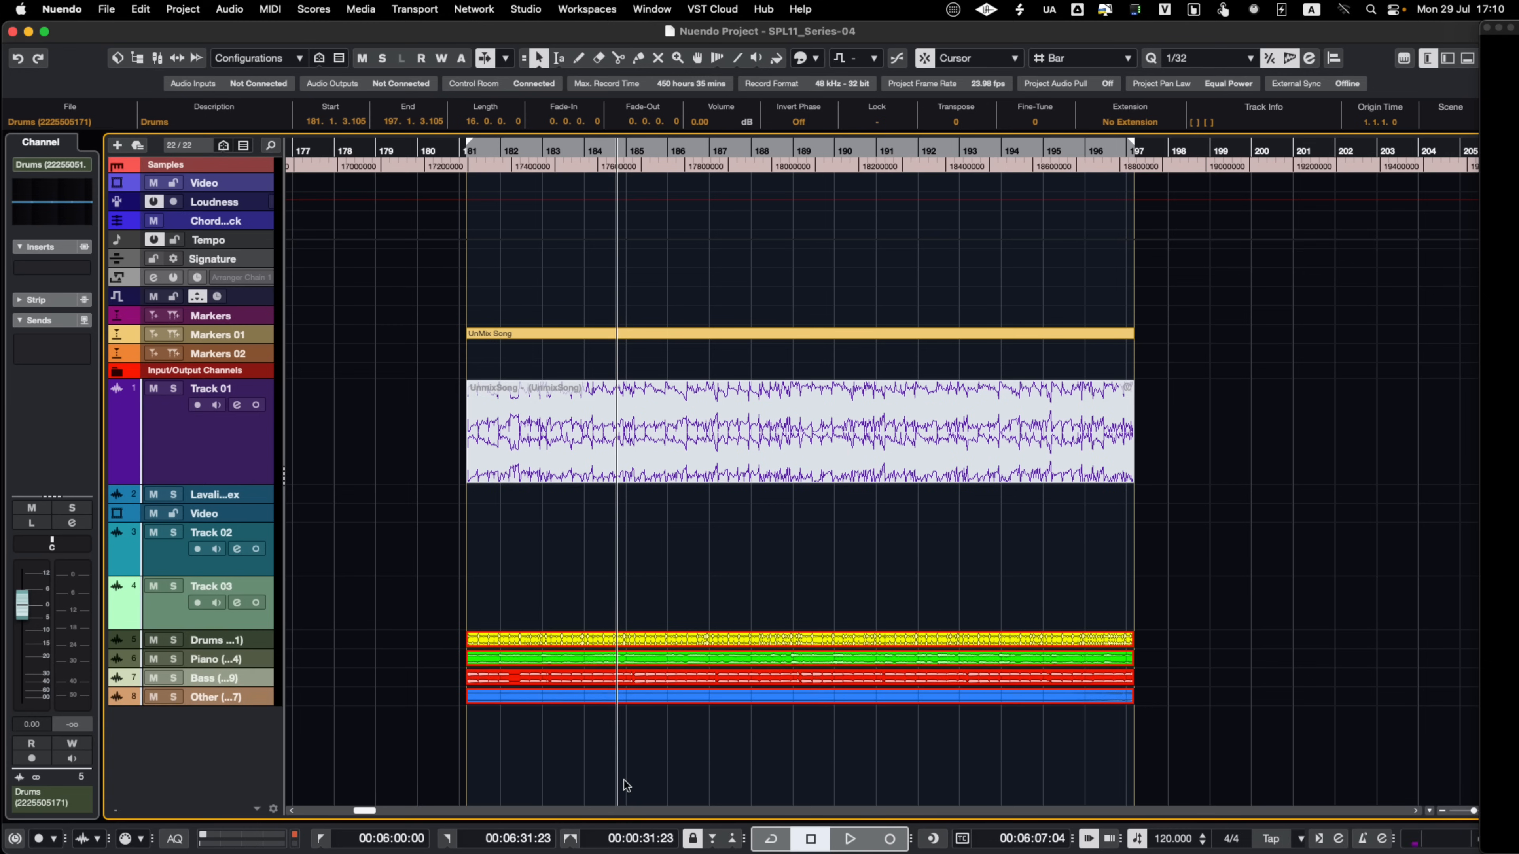
{"action": "key", "text": "alt+Down"}
{"action": "key", "text": "alt+Down"}
{"action": "scroll", "coordinate": [655, 568], "scroll_direction": "down", "scroll_amount": 3}
{"action": "scroll", "coordinate": [656, 569], "scroll_direction": "left", "scroll_amount": 1}
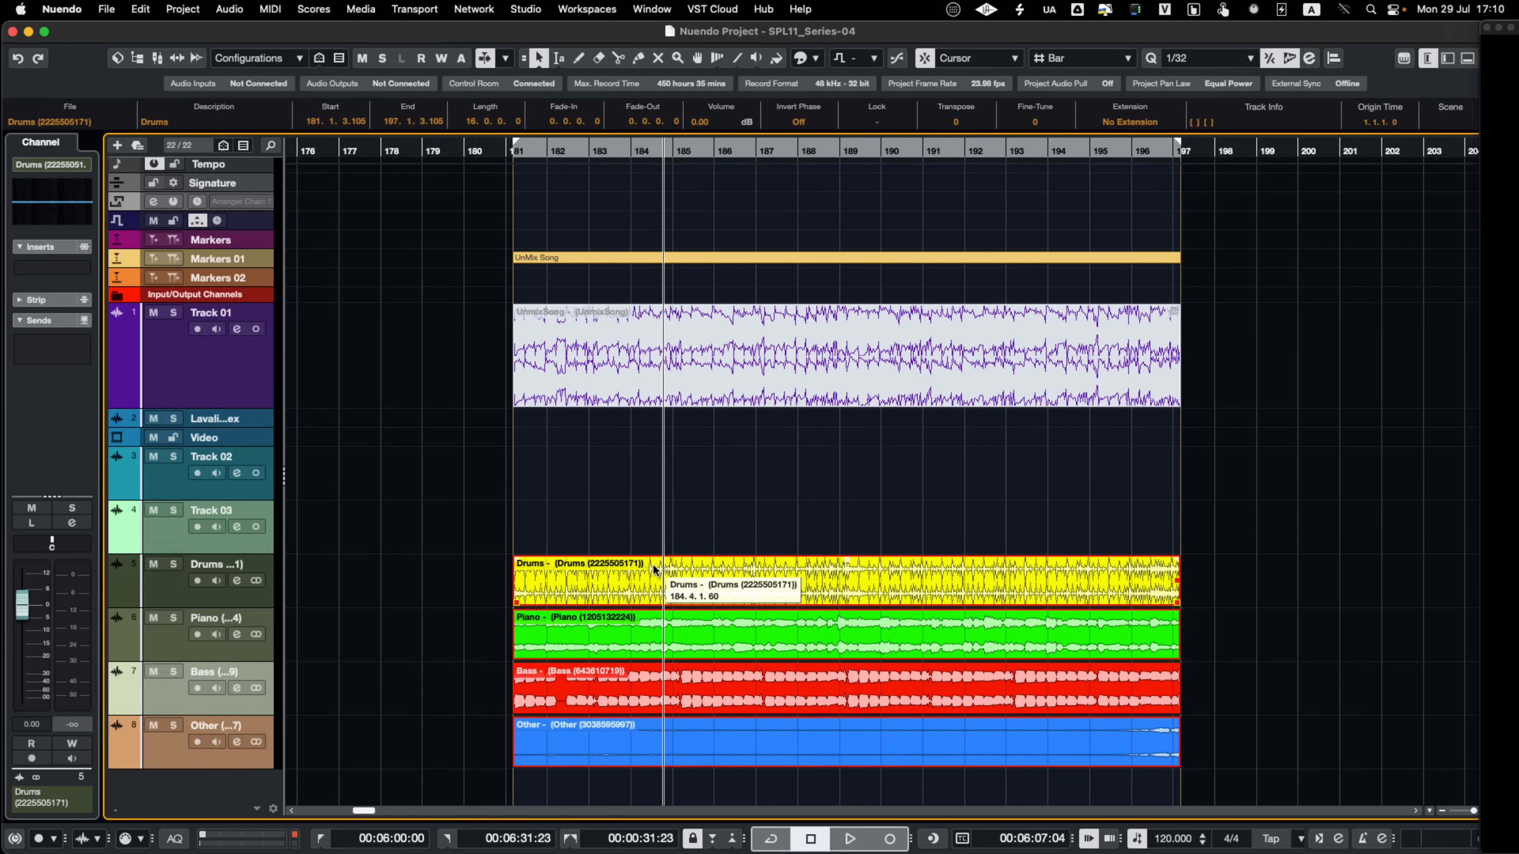
{"action": "scroll", "coordinate": [654, 569], "scroll_direction": "left", "scroll_amount": 1}
{"action": "key", "text": "space"}
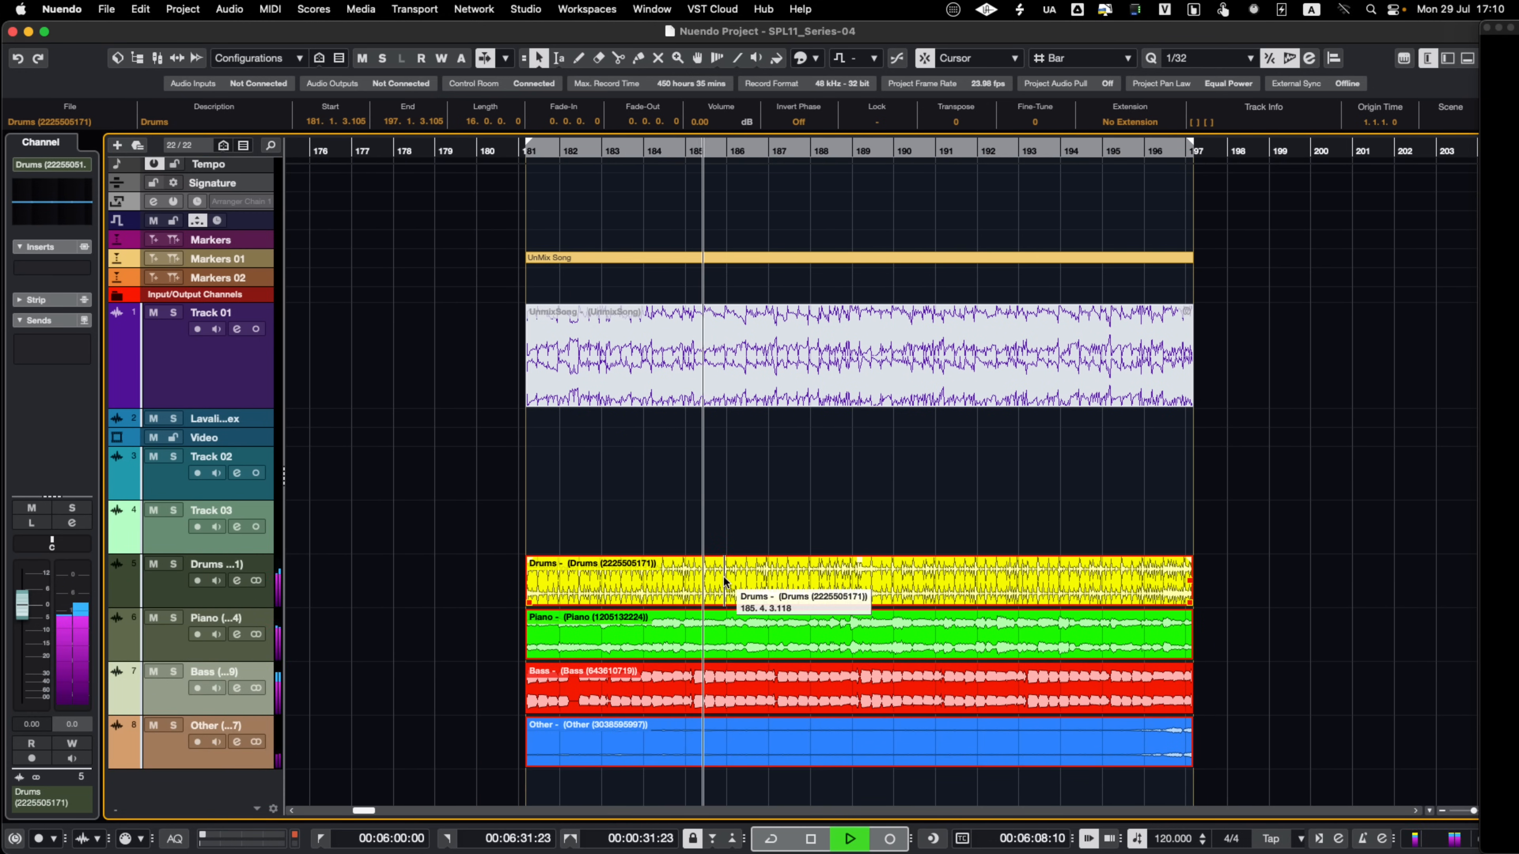
{"action": "key", "text": "space"}
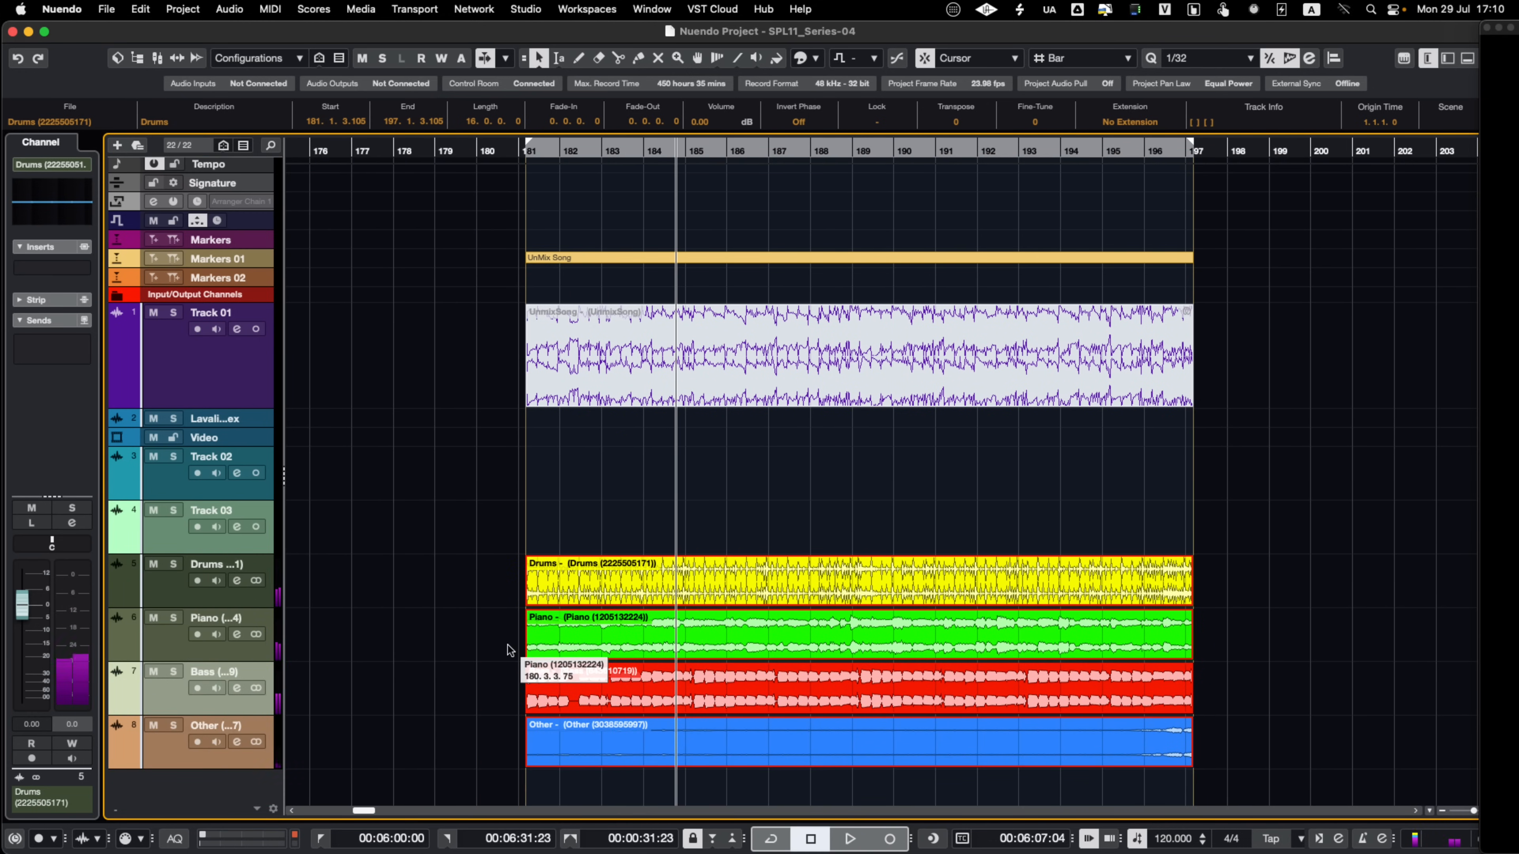
Trim the start of the Piano event to about bar 185.2.3, play the stems from the beginning, and mute the Other event.
{"action": "left_click", "coordinate": [494, 651]}
{"action": "left_click_drag", "start_coordinate": [528, 656], "coordinate": [703, 656]}
{"action": "key", "text": "space"}
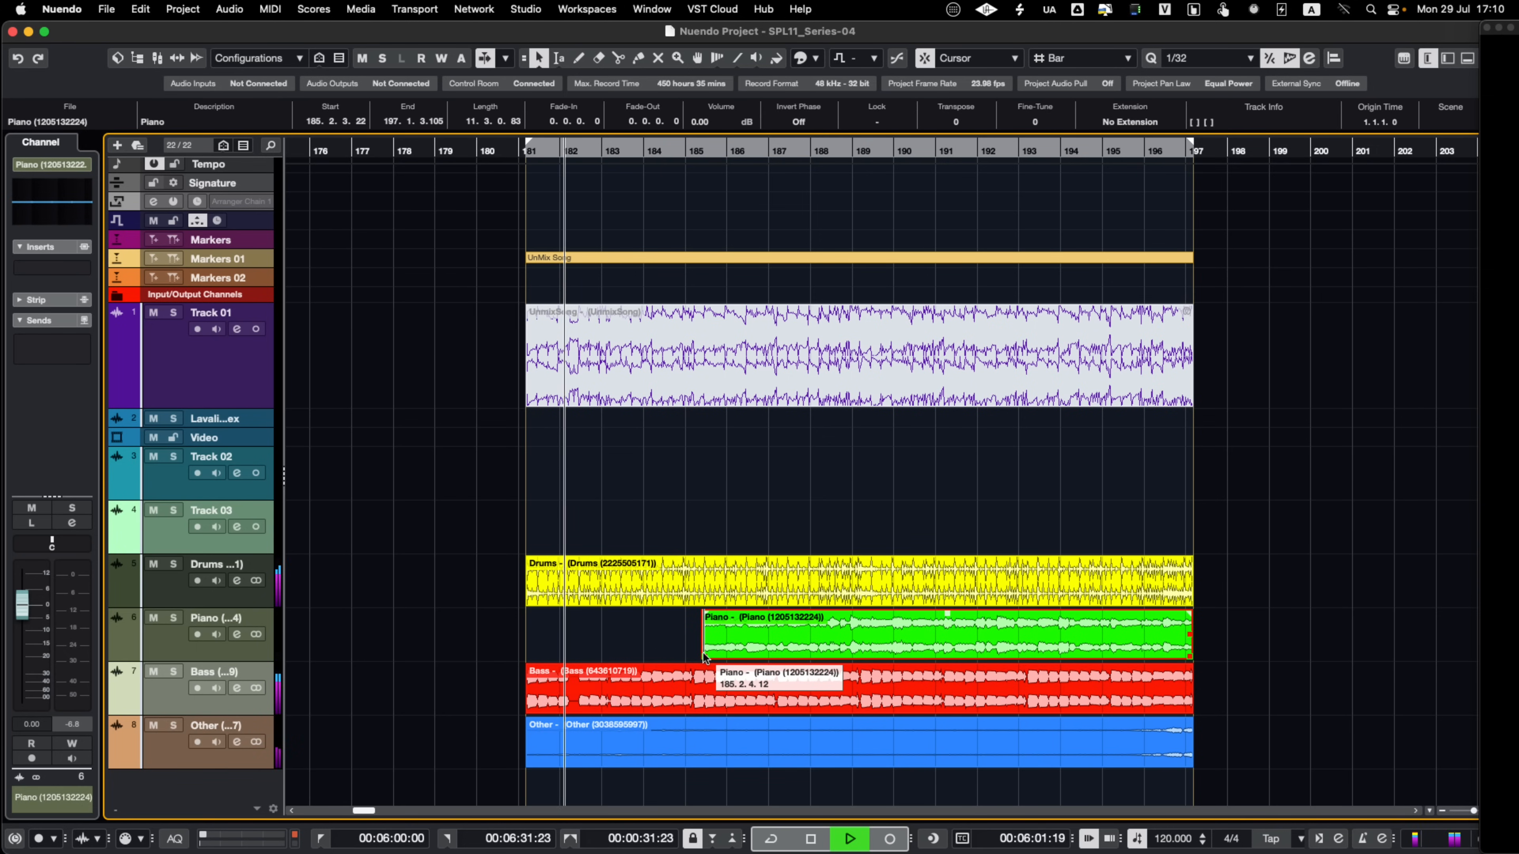
{"action": "left_click", "coordinate": [646, 739]}
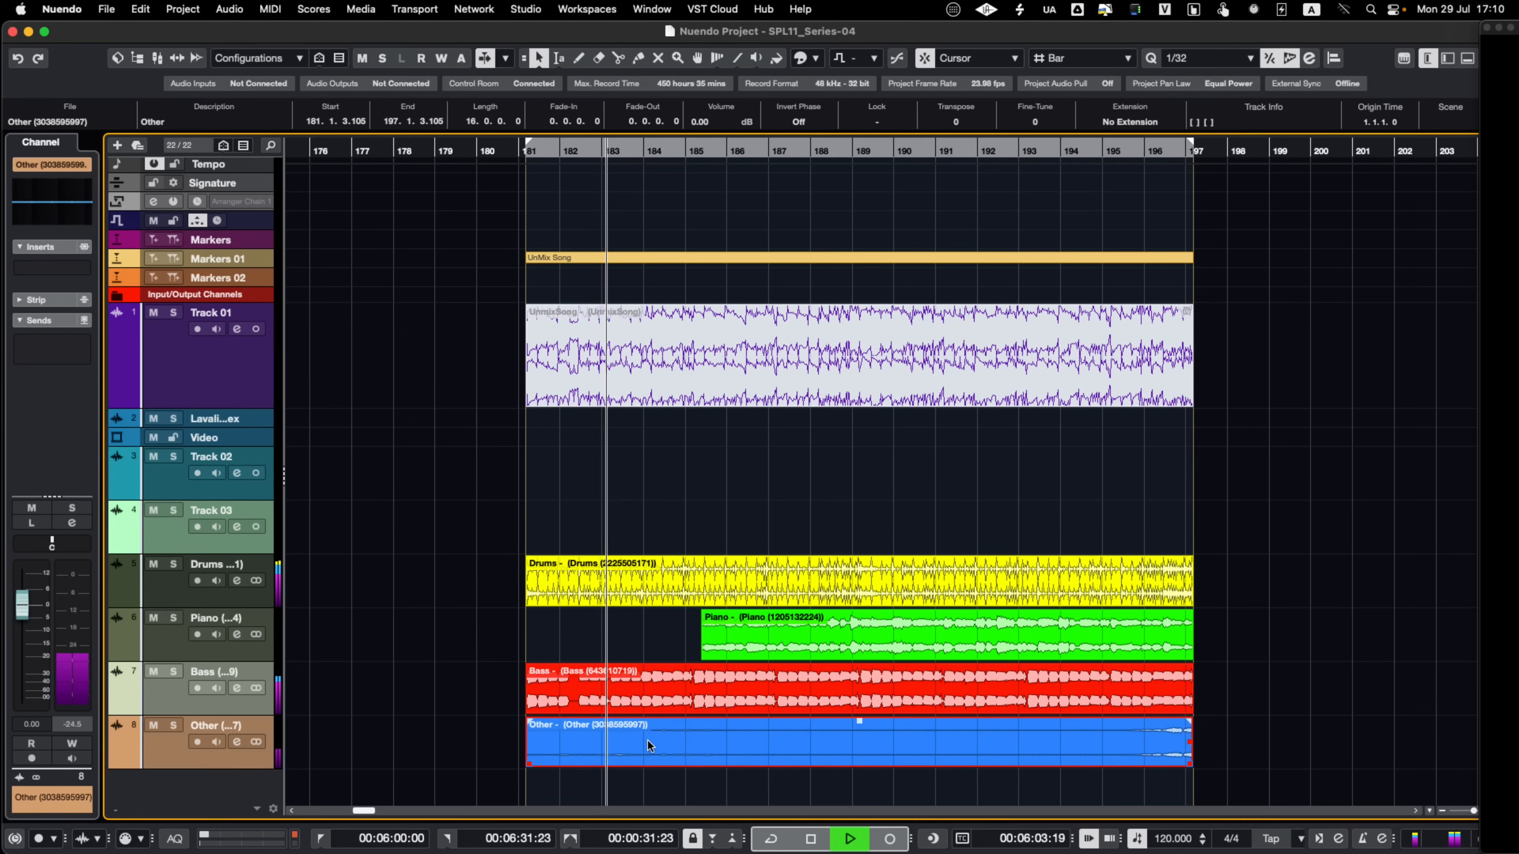
{"action": "key", "text": "shift+m"}
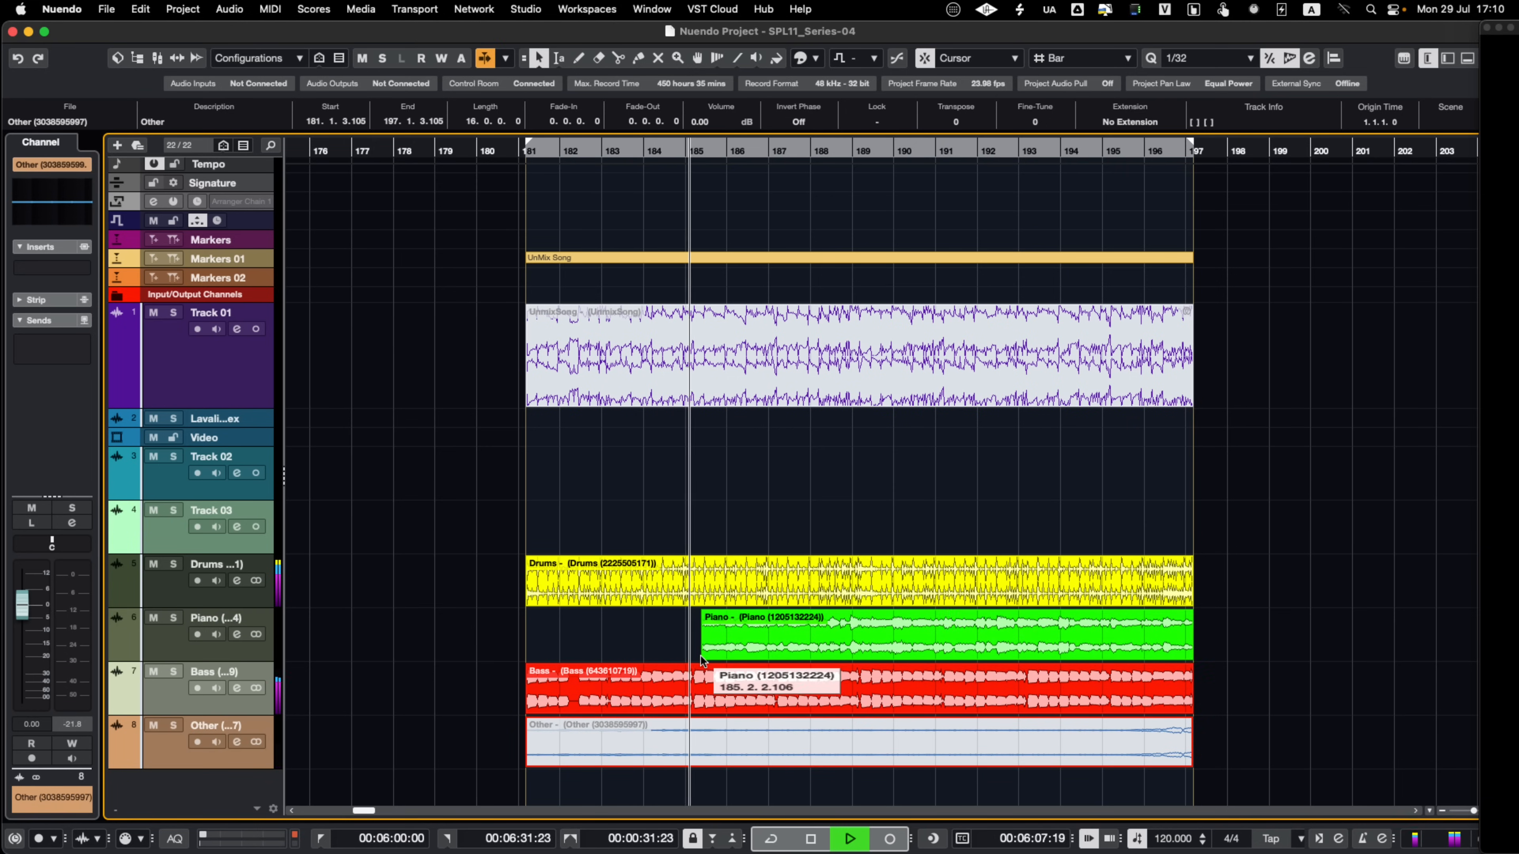
Extend the Piano event's start slightly earlier to about 185.1.3.102, deselect it, and stop playback.
{"action": "left_click_drag", "start_coordinate": [702, 658], "coordinate": [694, 658]}
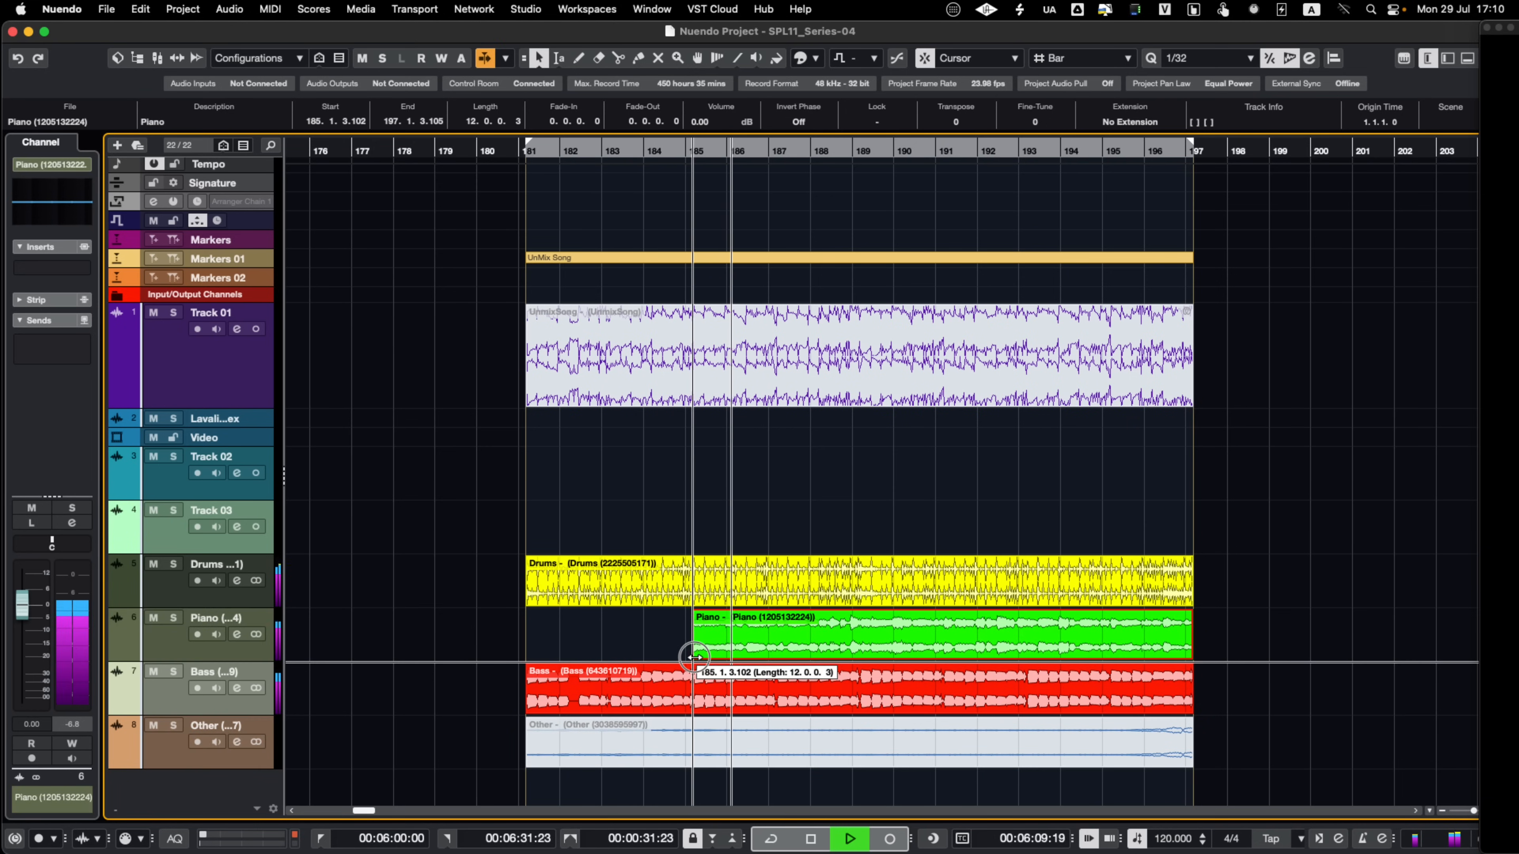
{"action": "left_click", "coordinate": [679, 634]}
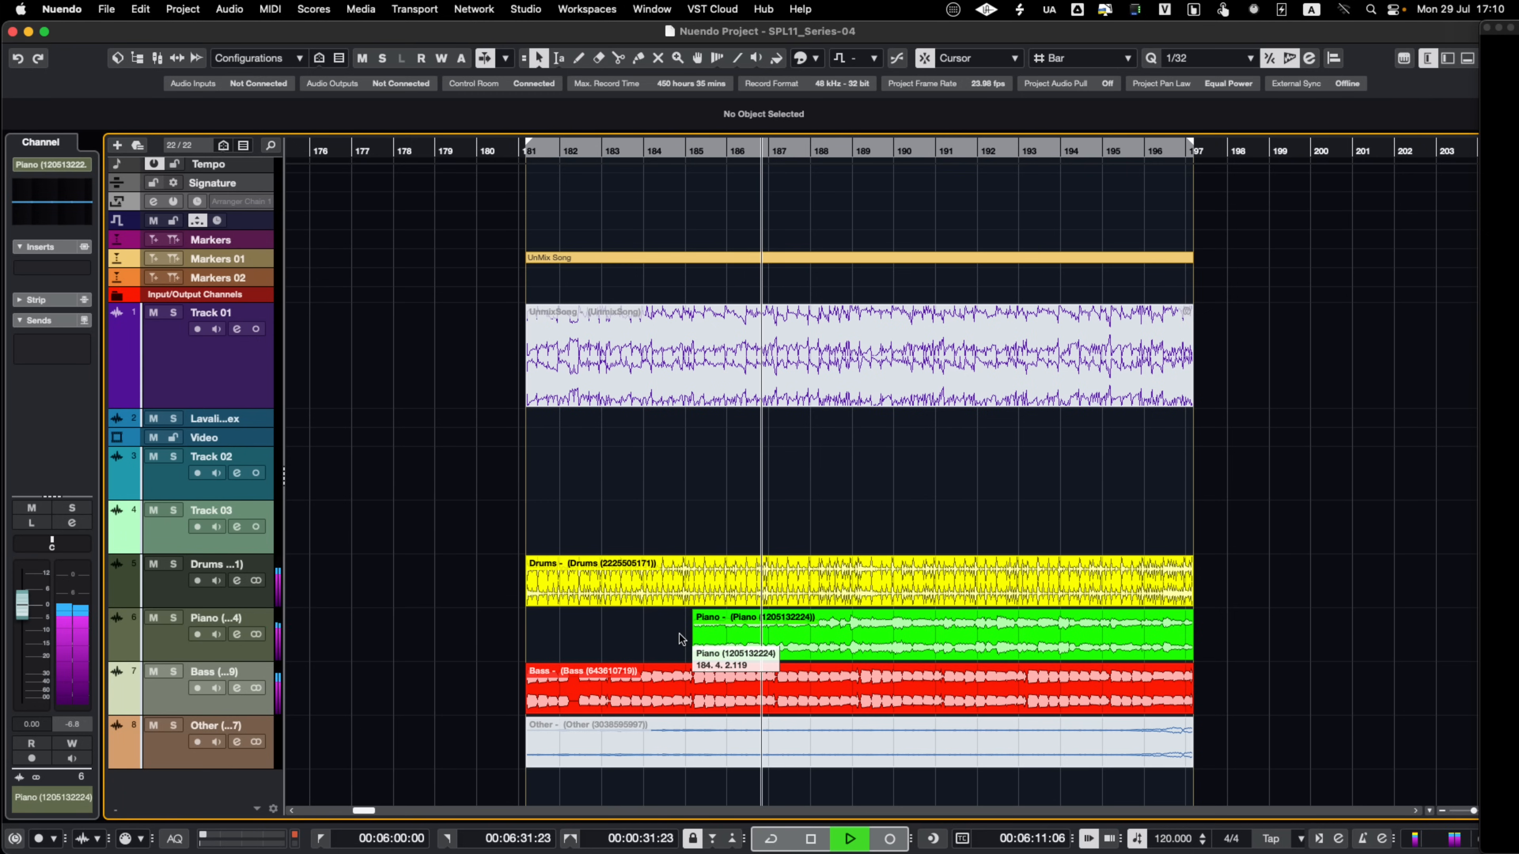
{"action": "key", "text": "space"}
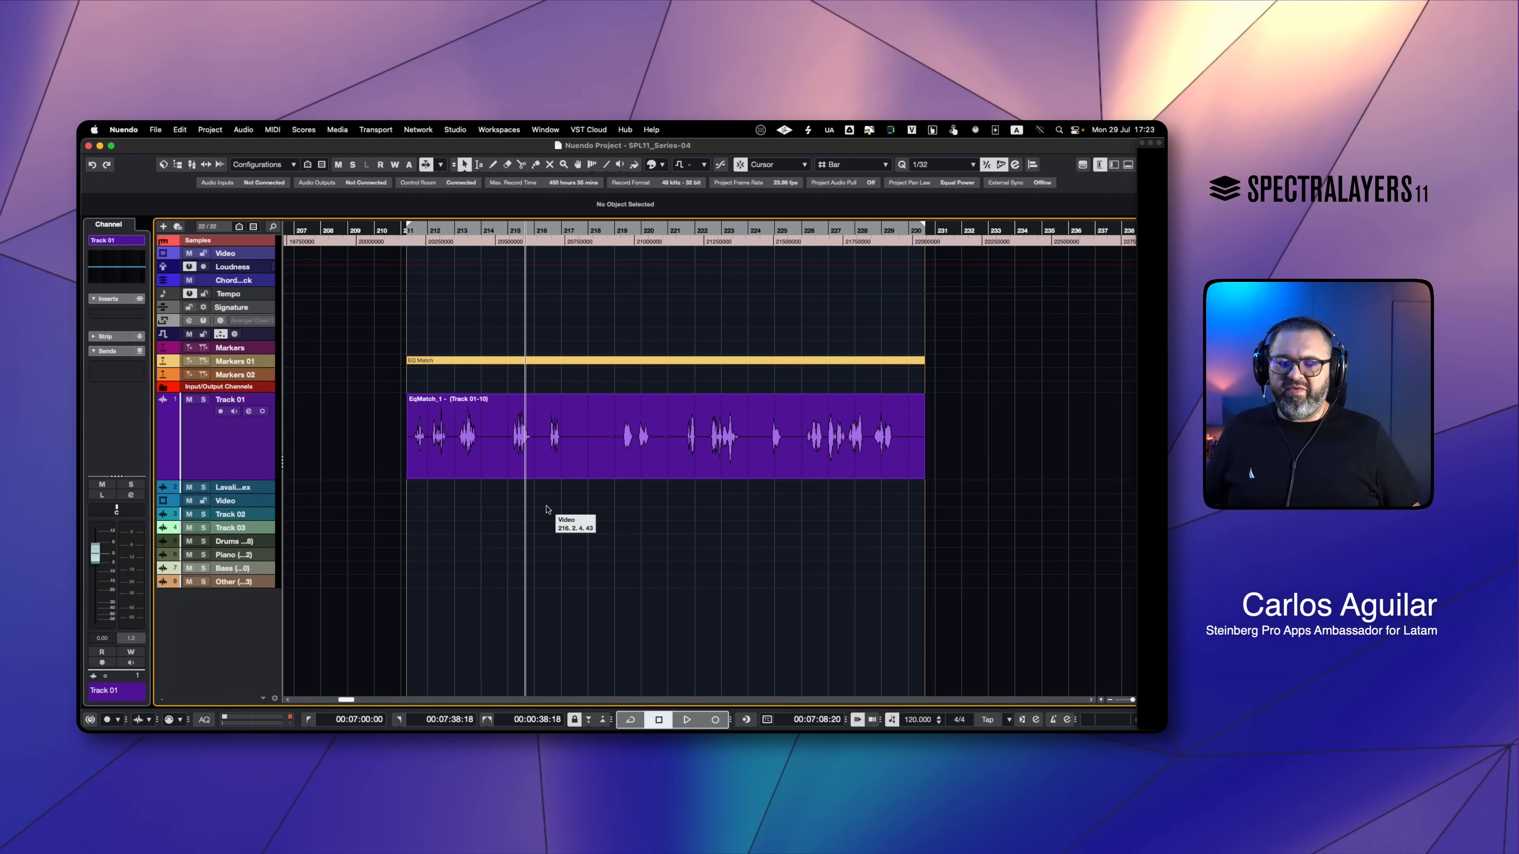
Listen to several dialogue passages of the EqMatch_1 event on Track 01 and stop playback.
{"action": "left_click", "coordinate": [547, 509]}
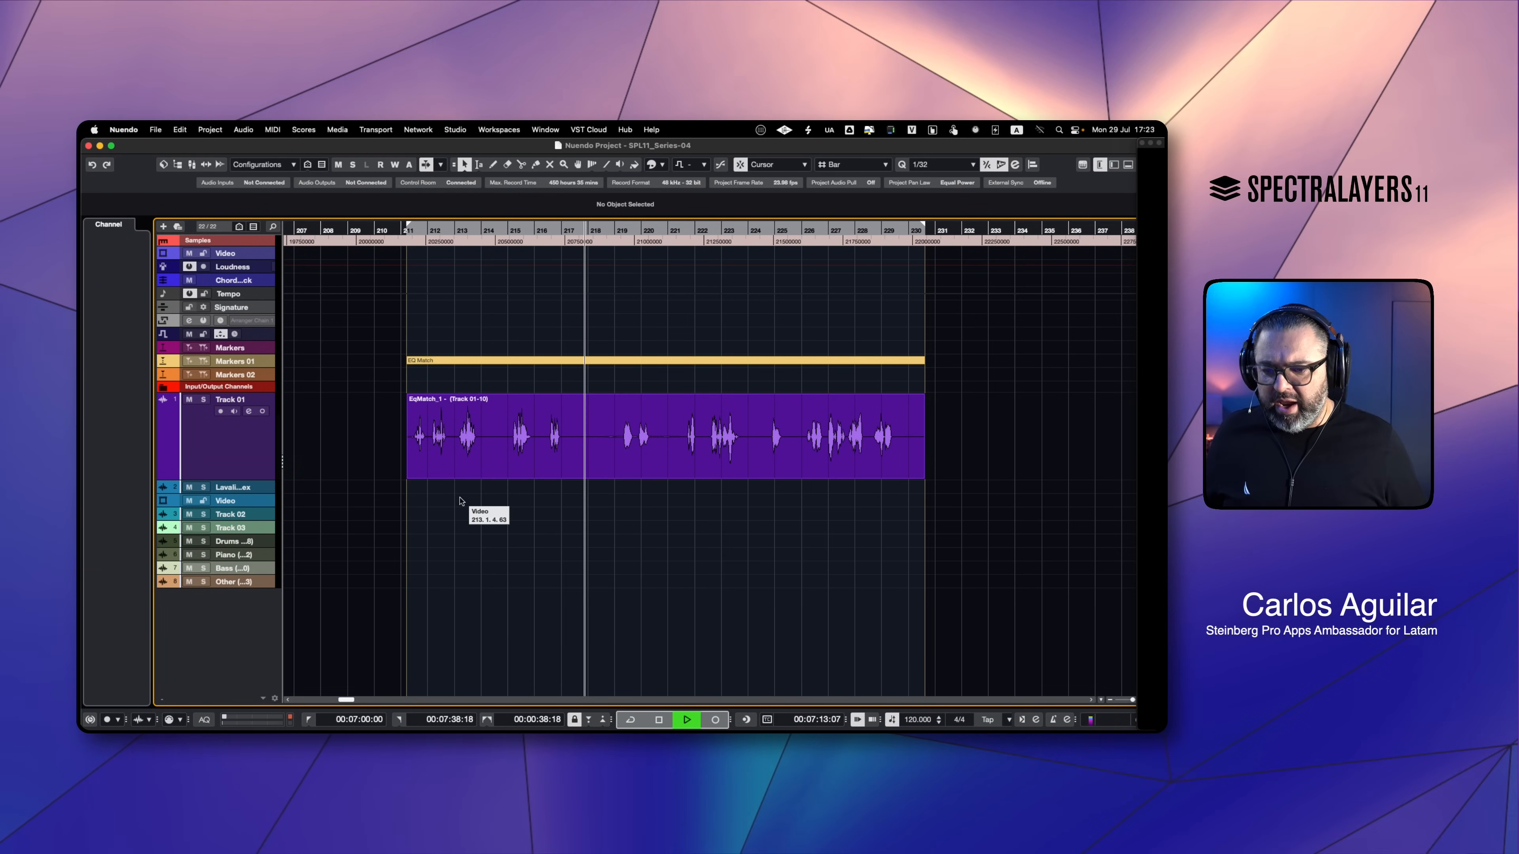
{"action": "left_click", "coordinate": [626, 504]}
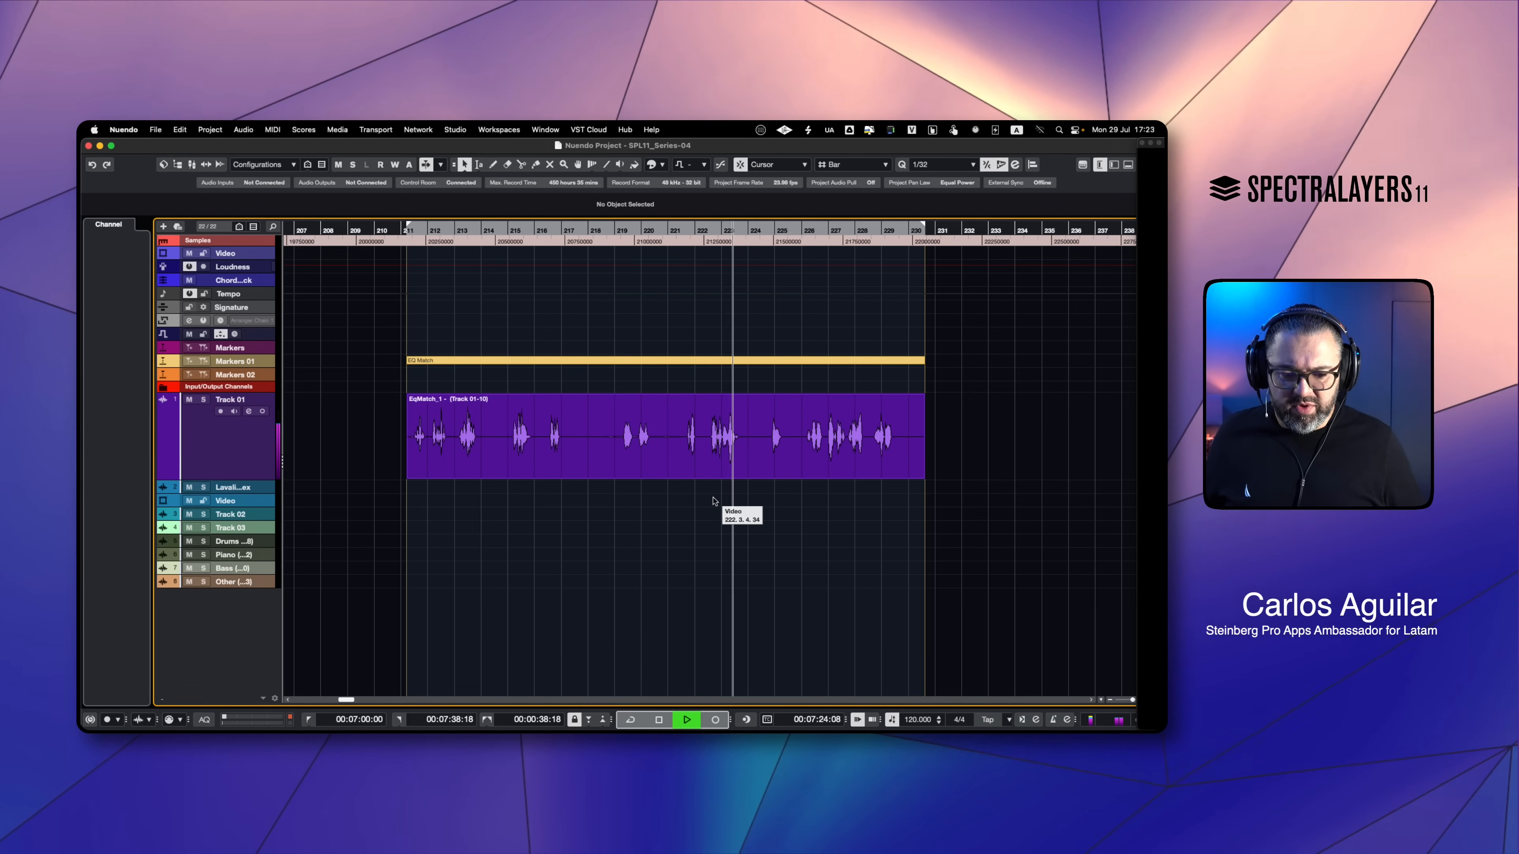
{"action": "key", "text": "space"}
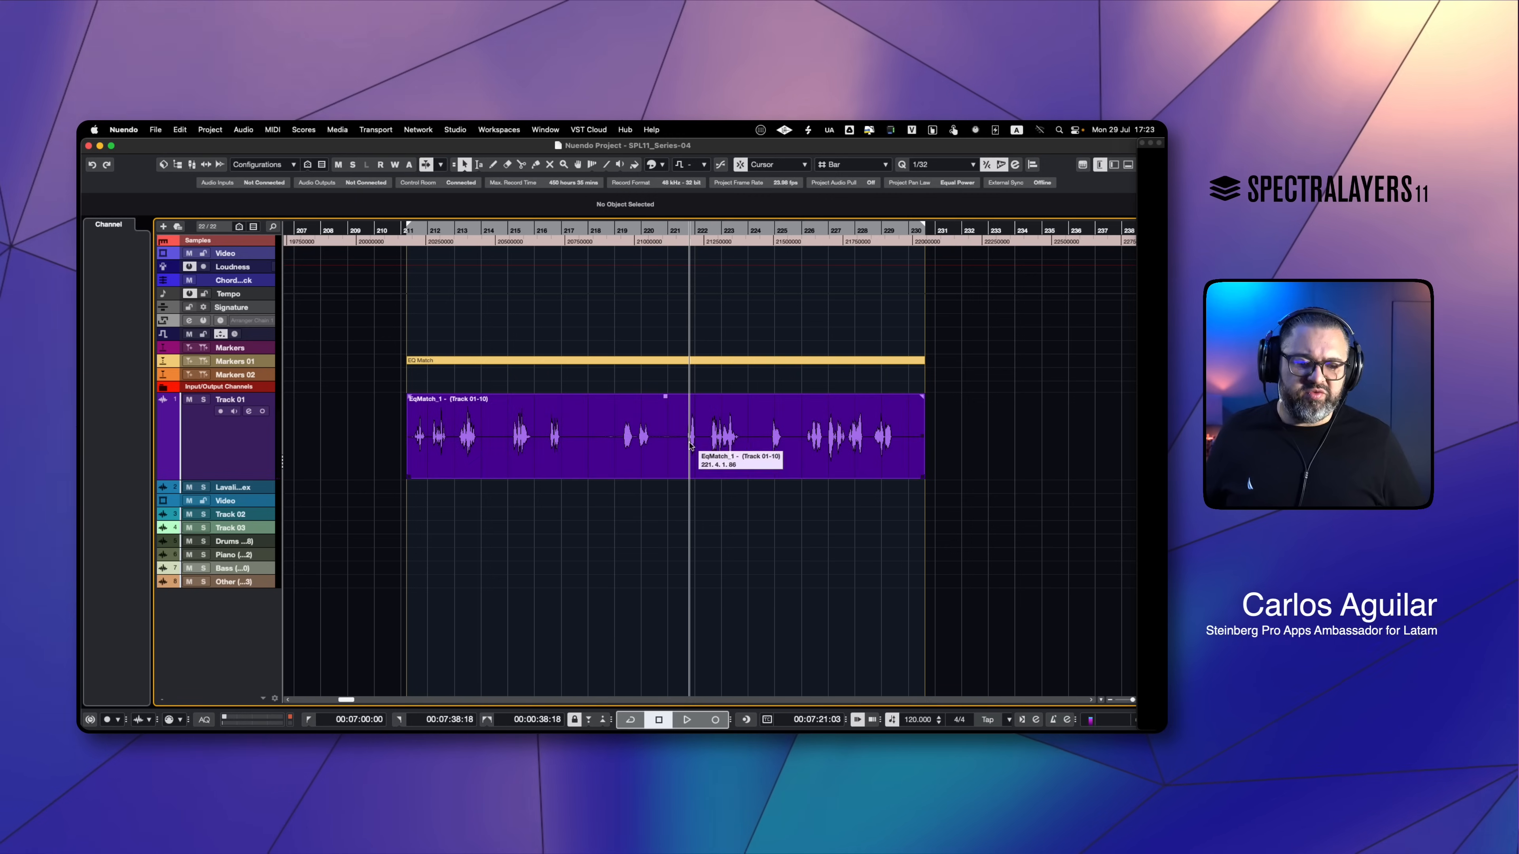
Select the EqMatch_1 event and assign SpectraLayers as its extension.
{"action": "left_click", "coordinate": [691, 444]}
{"action": "left_click", "coordinate": [886, 209]}
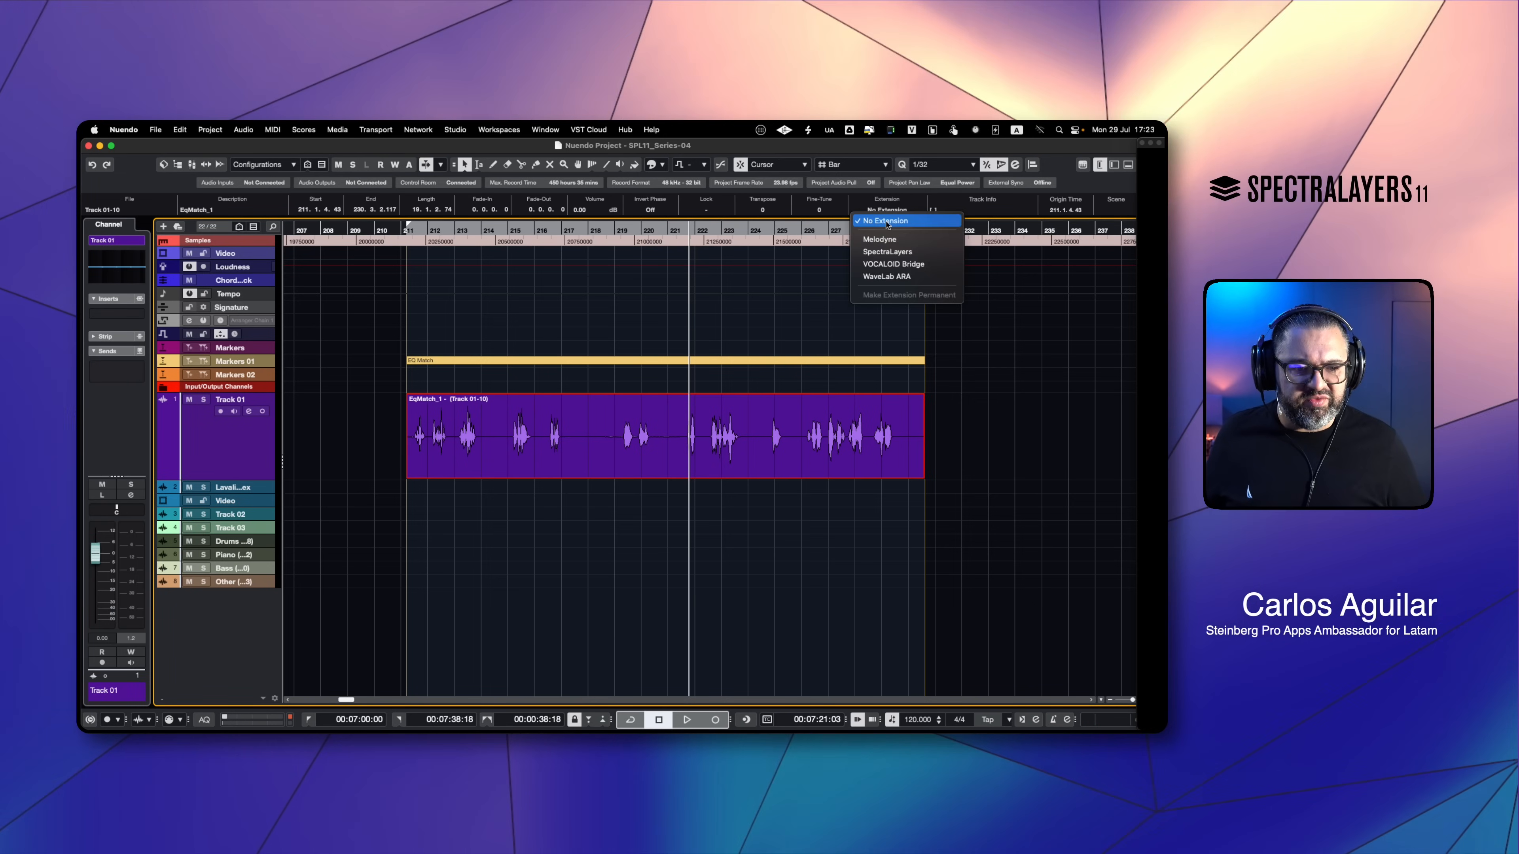
{"action": "left_click", "coordinate": [897, 252]}
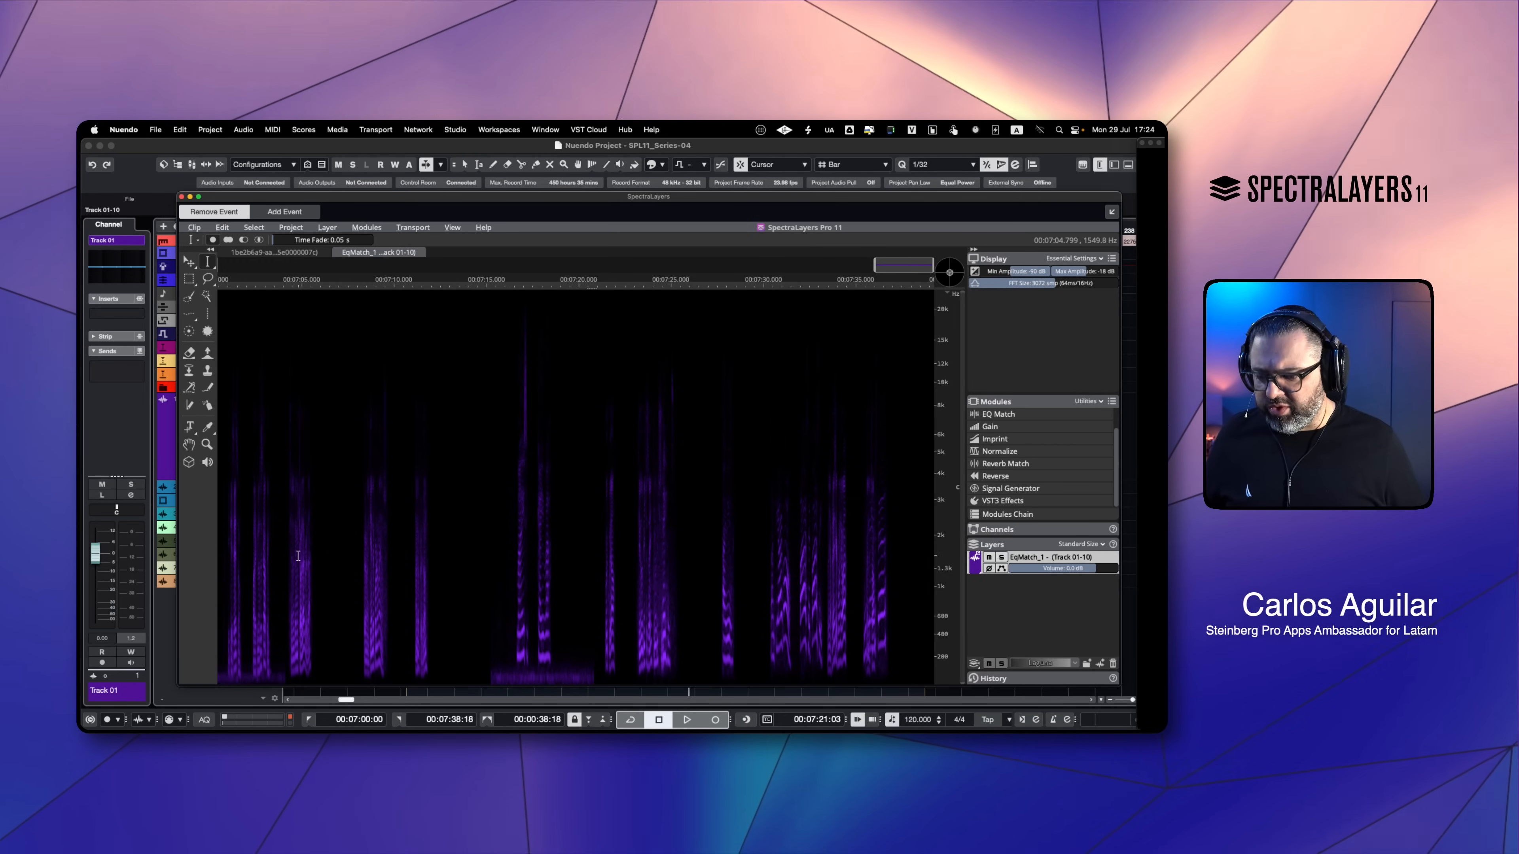
Play the dialogue in the spectrogram from the start and from about 07:16, and stop playback.
{"action": "left_click", "coordinate": [228, 589]}
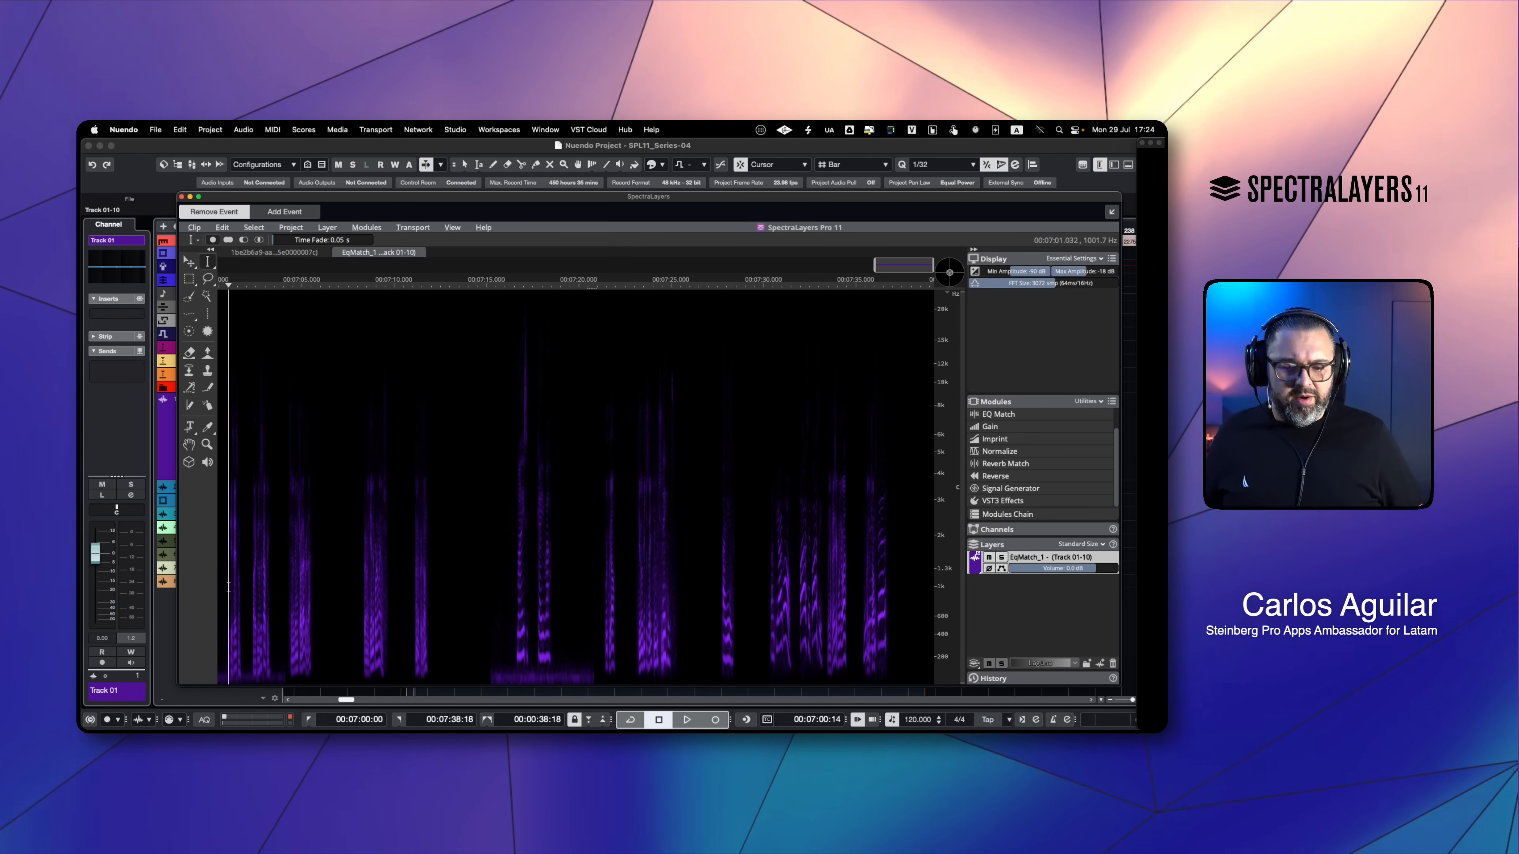
{"action": "left_click", "coordinate": [512, 628]}
{"action": "key", "text": "space"}
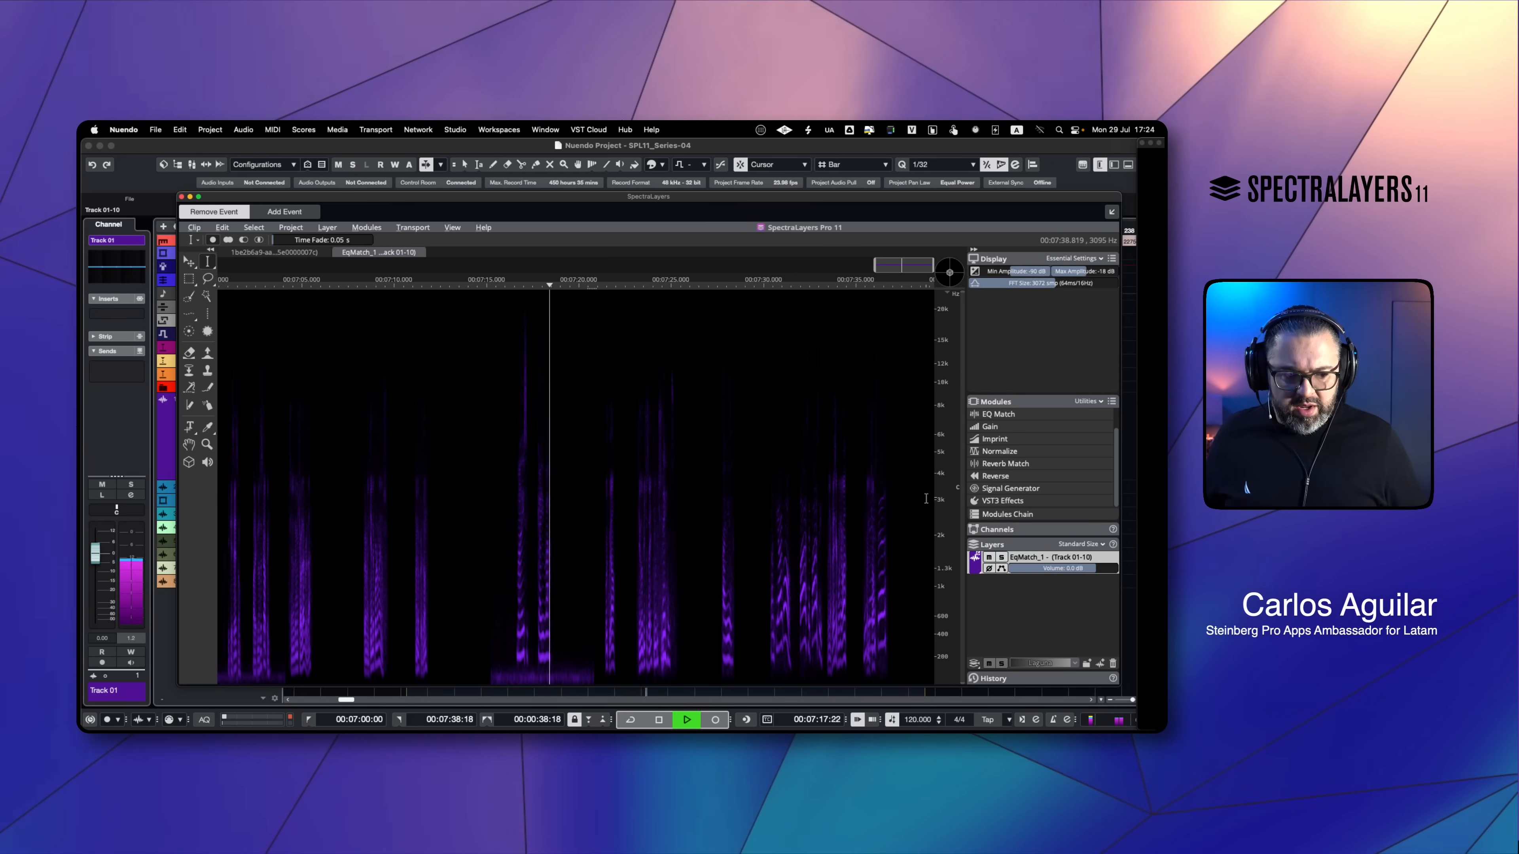
{"action": "key", "text": "space"}
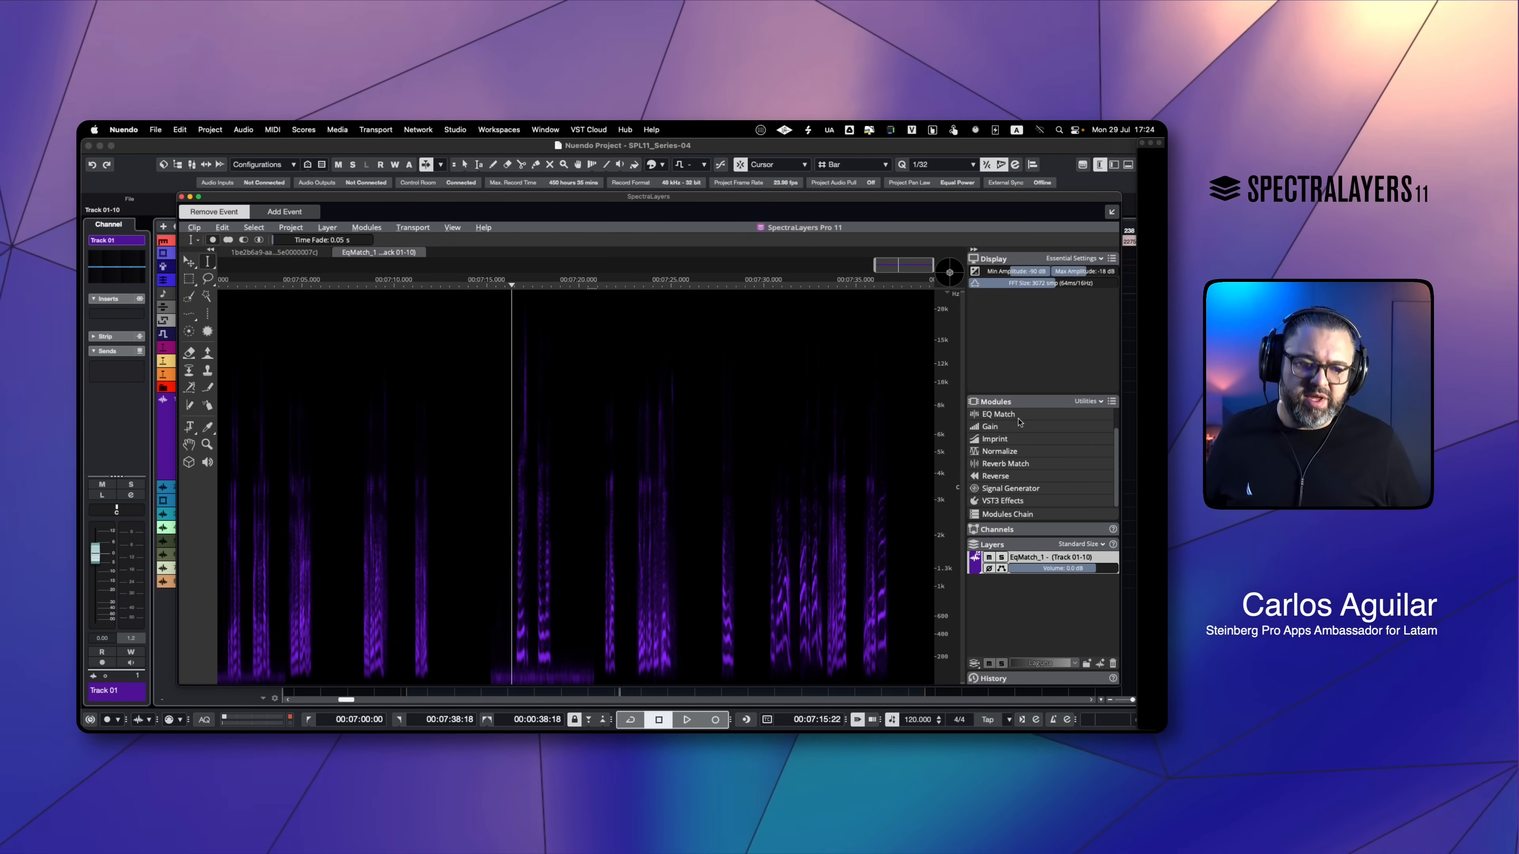
Open EQ Match, move its dialog lower, and compare dialogue passages by playing from about 07:04, 07:23 and 07:29.
{"action": "left_click", "coordinate": [1003, 418]}
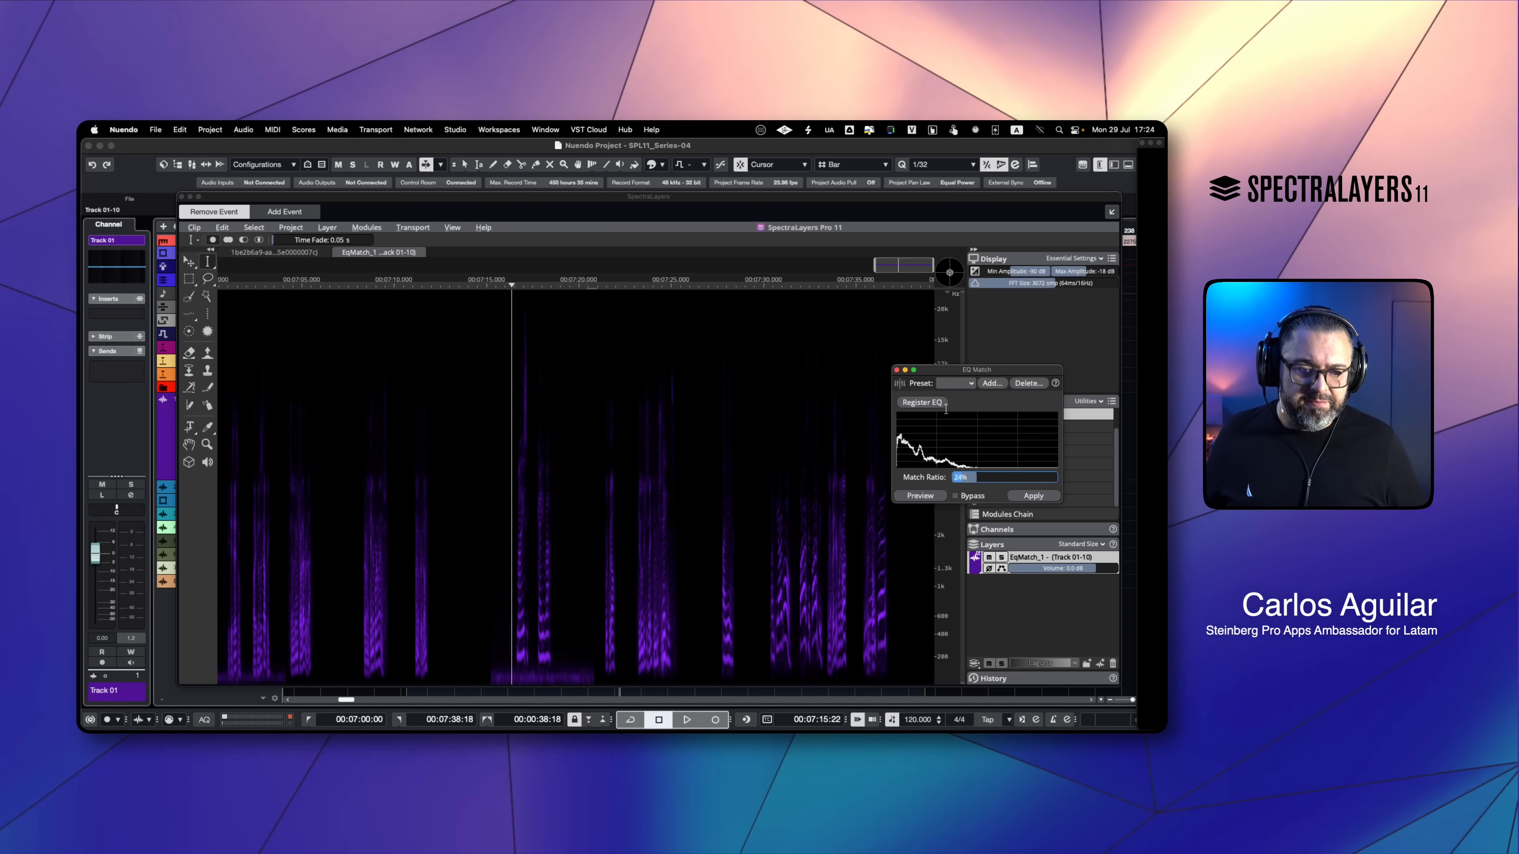
{"action": "left_click_drag", "start_coordinate": [1003, 370], "coordinate": [990, 416]}
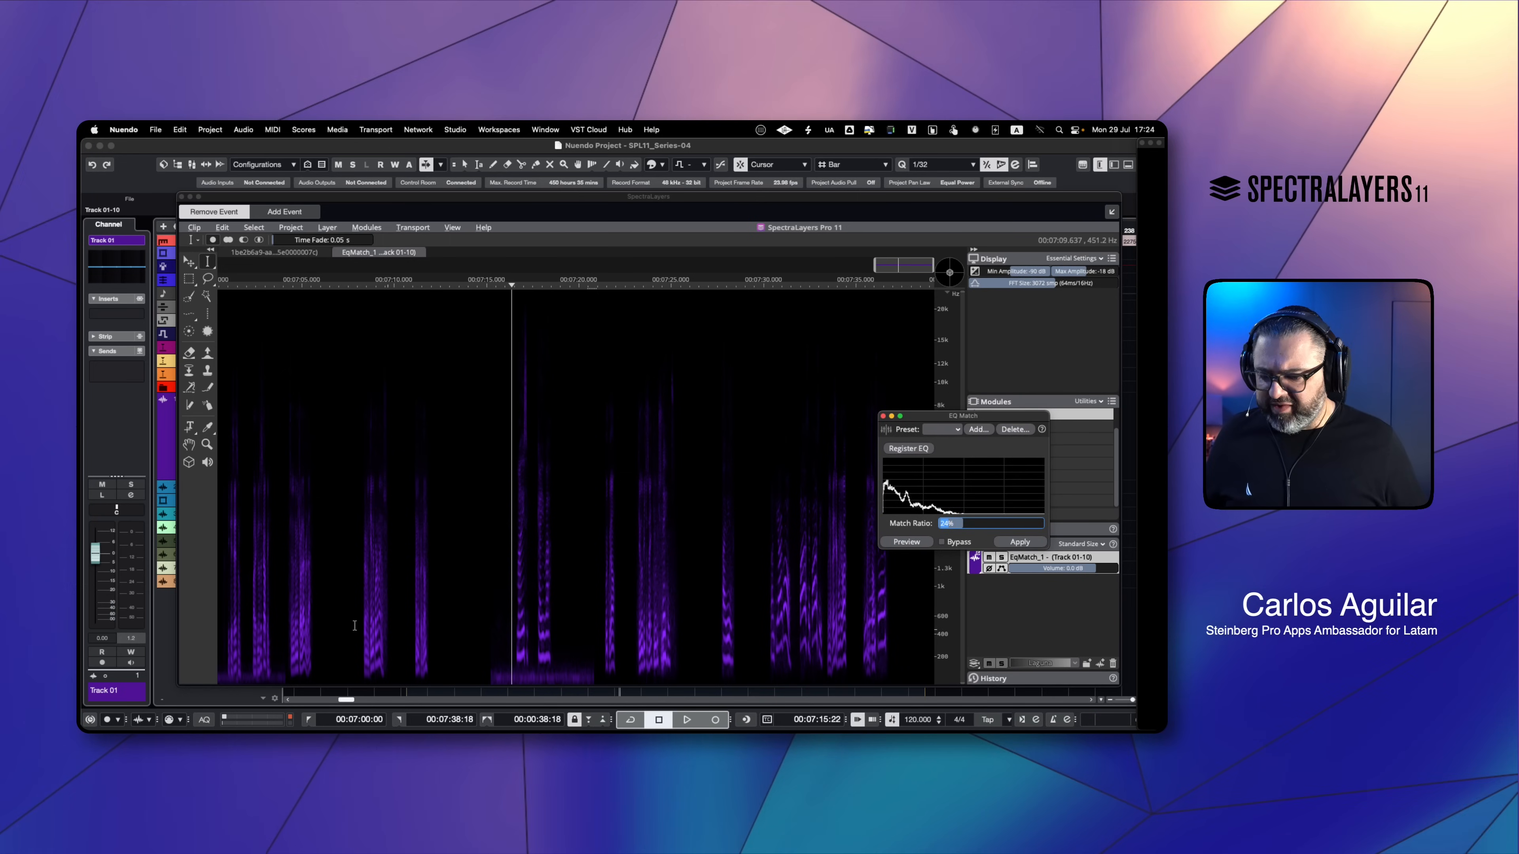
{"action": "left_click", "coordinate": [290, 642]}
{"action": "key", "text": "space"}
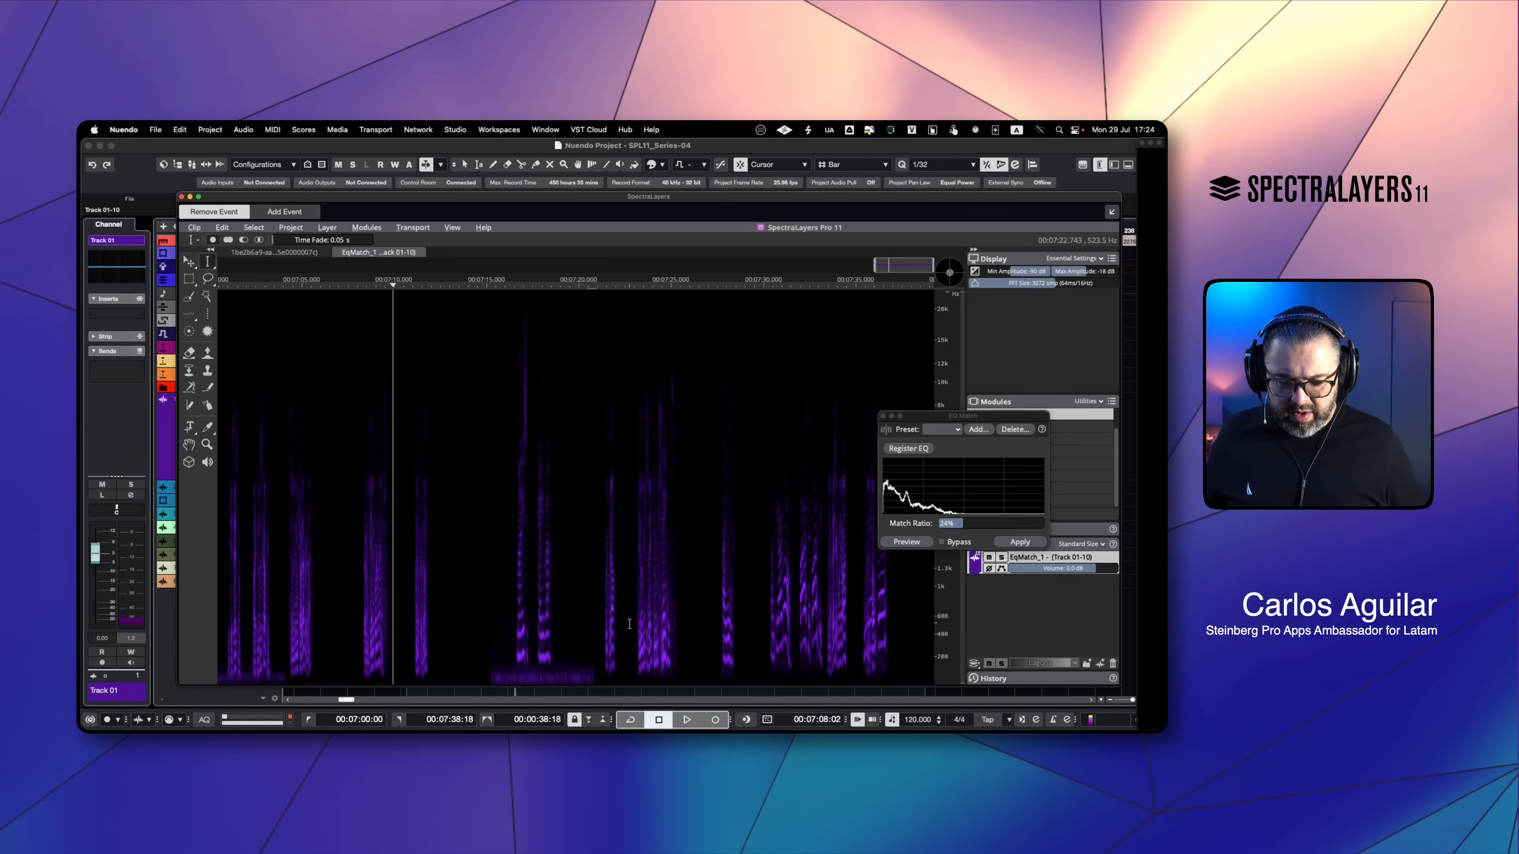
{"action": "left_click", "coordinate": [648, 635]}
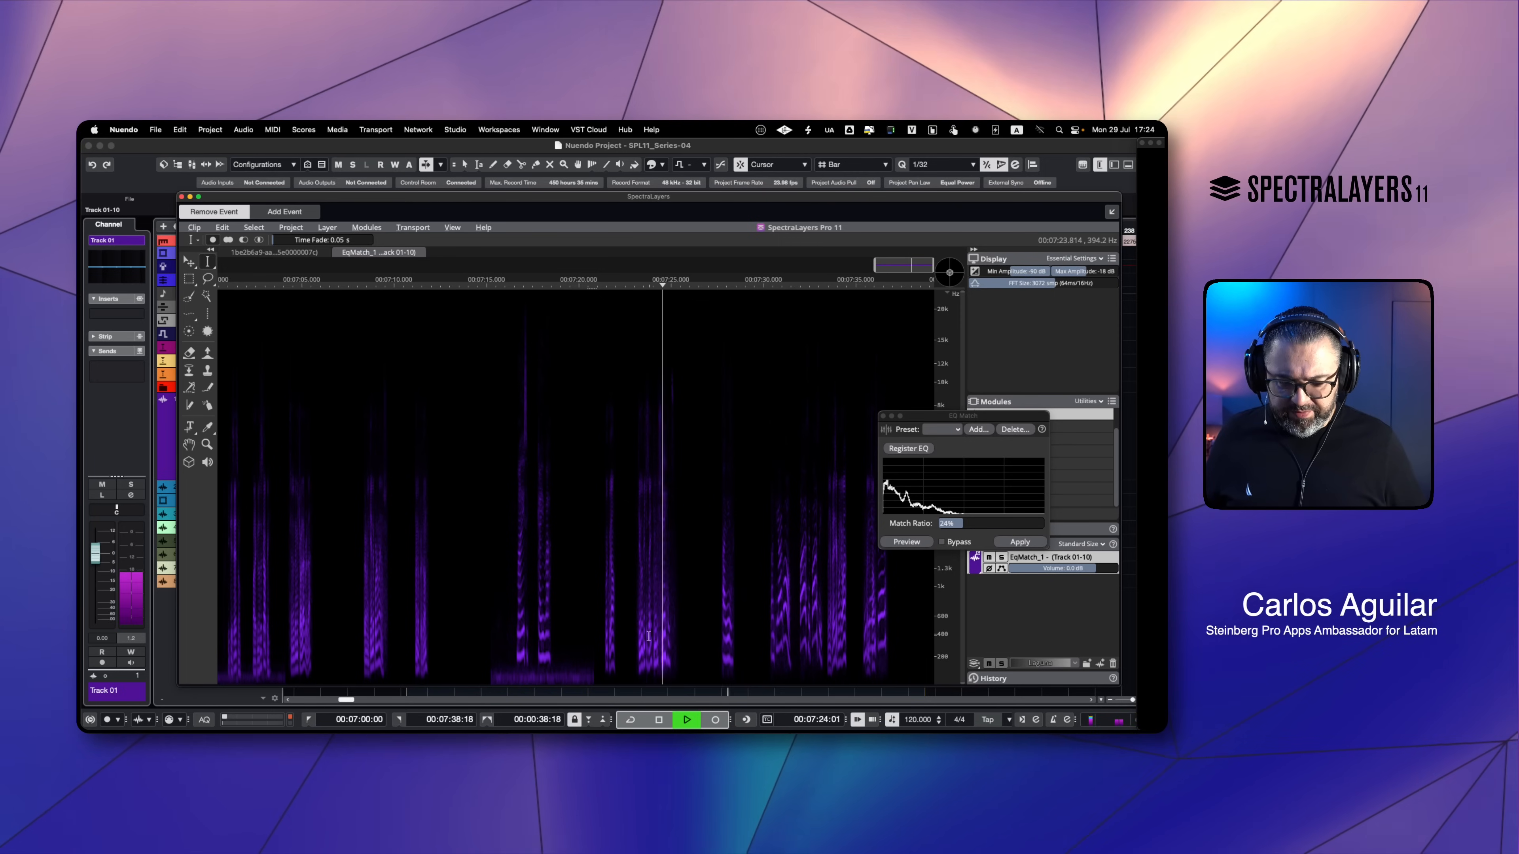
{"action": "left_click", "coordinate": [760, 636]}
{"action": "key", "text": "space"}
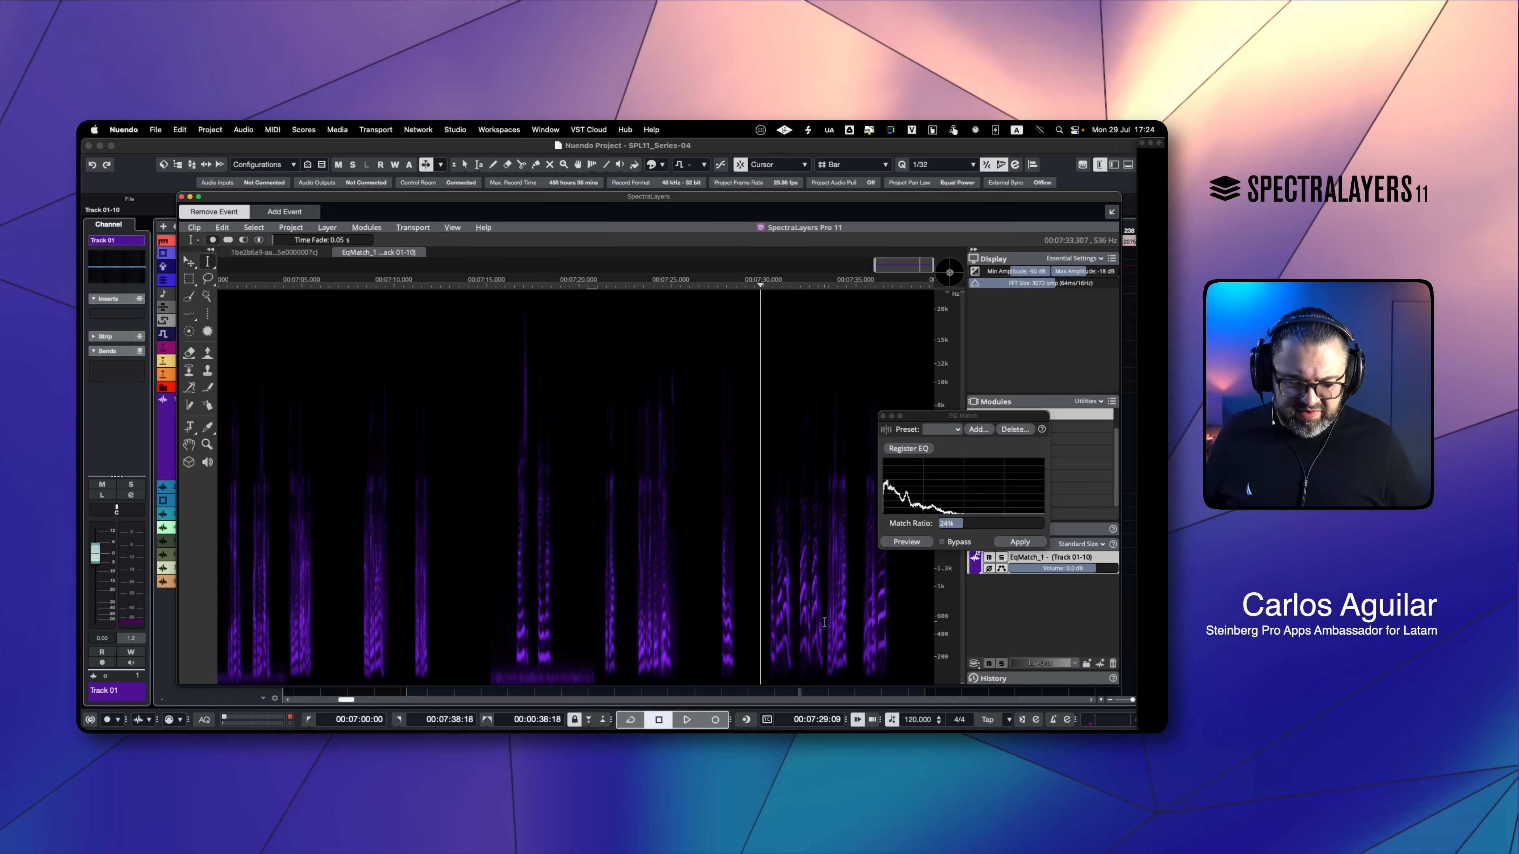
Register the EQ of the dialogue from about 07:33.3 to 07:34.8, and preview EQ Match on the passage from about 07:16.5 to 07:19.
{"action": "left_click_drag", "start_coordinate": [826, 623], "coordinate": [853, 621]}
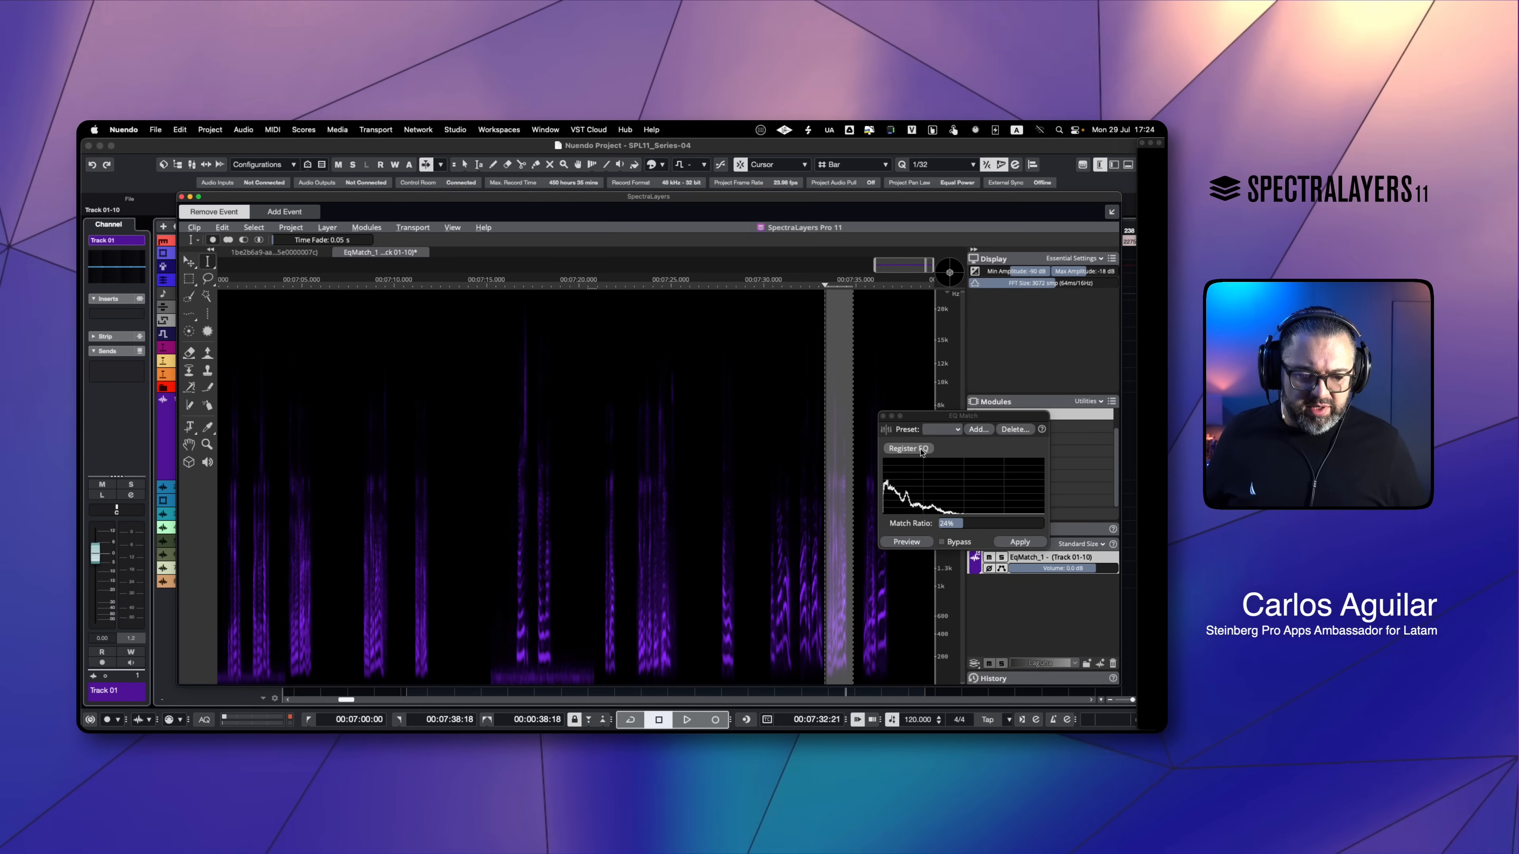
{"action": "left_click", "coordinate": [911, 449]}
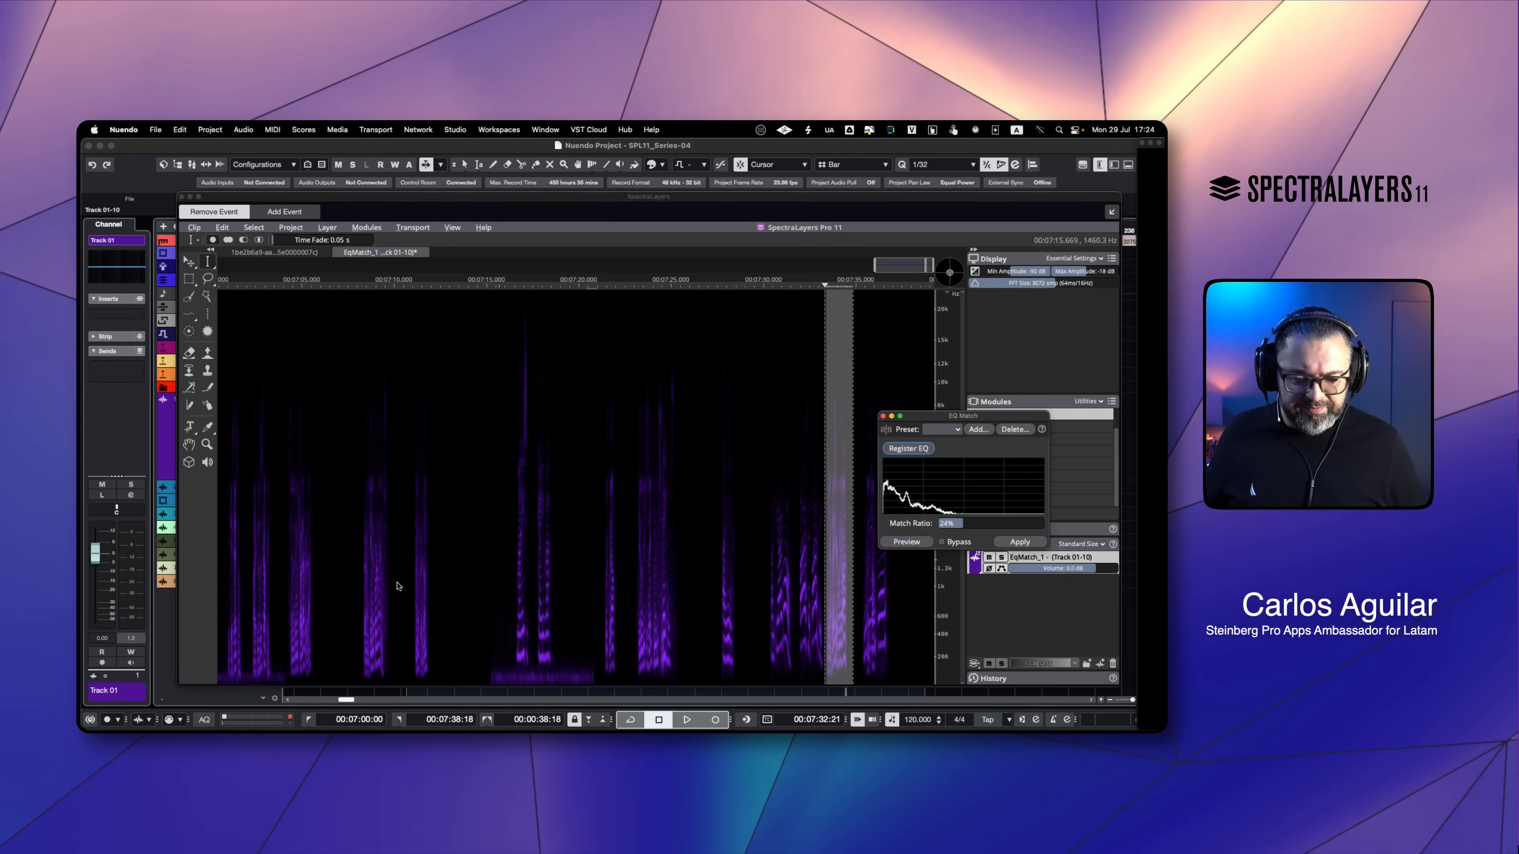
{"action": "left_click_drag", "start_coordinate": [513, 625], "coordinate": [561, 631]}
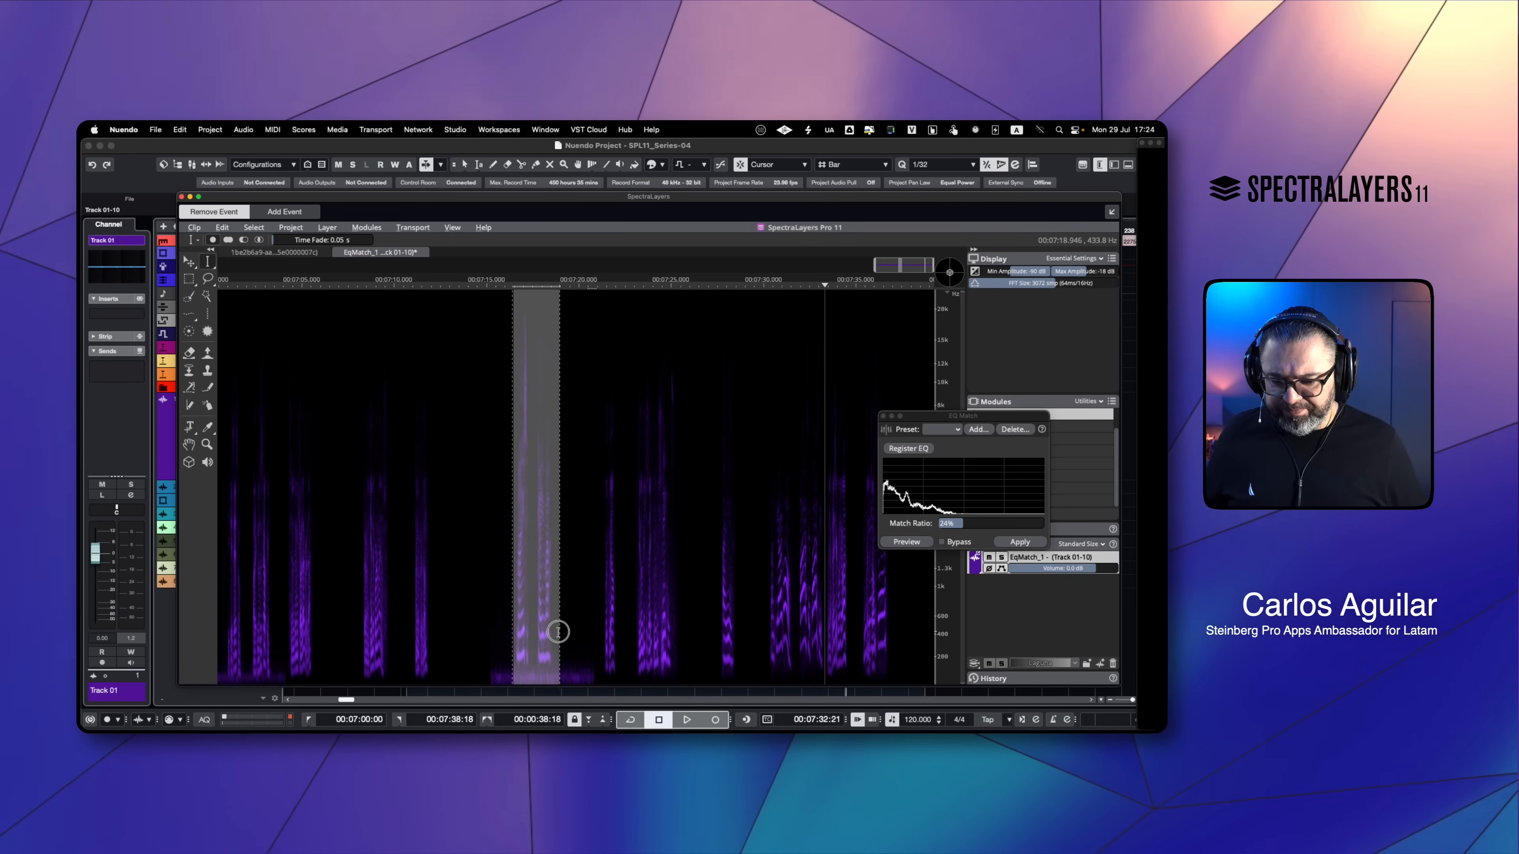
{"action": "left_click", "coordinate": [917, 542]}
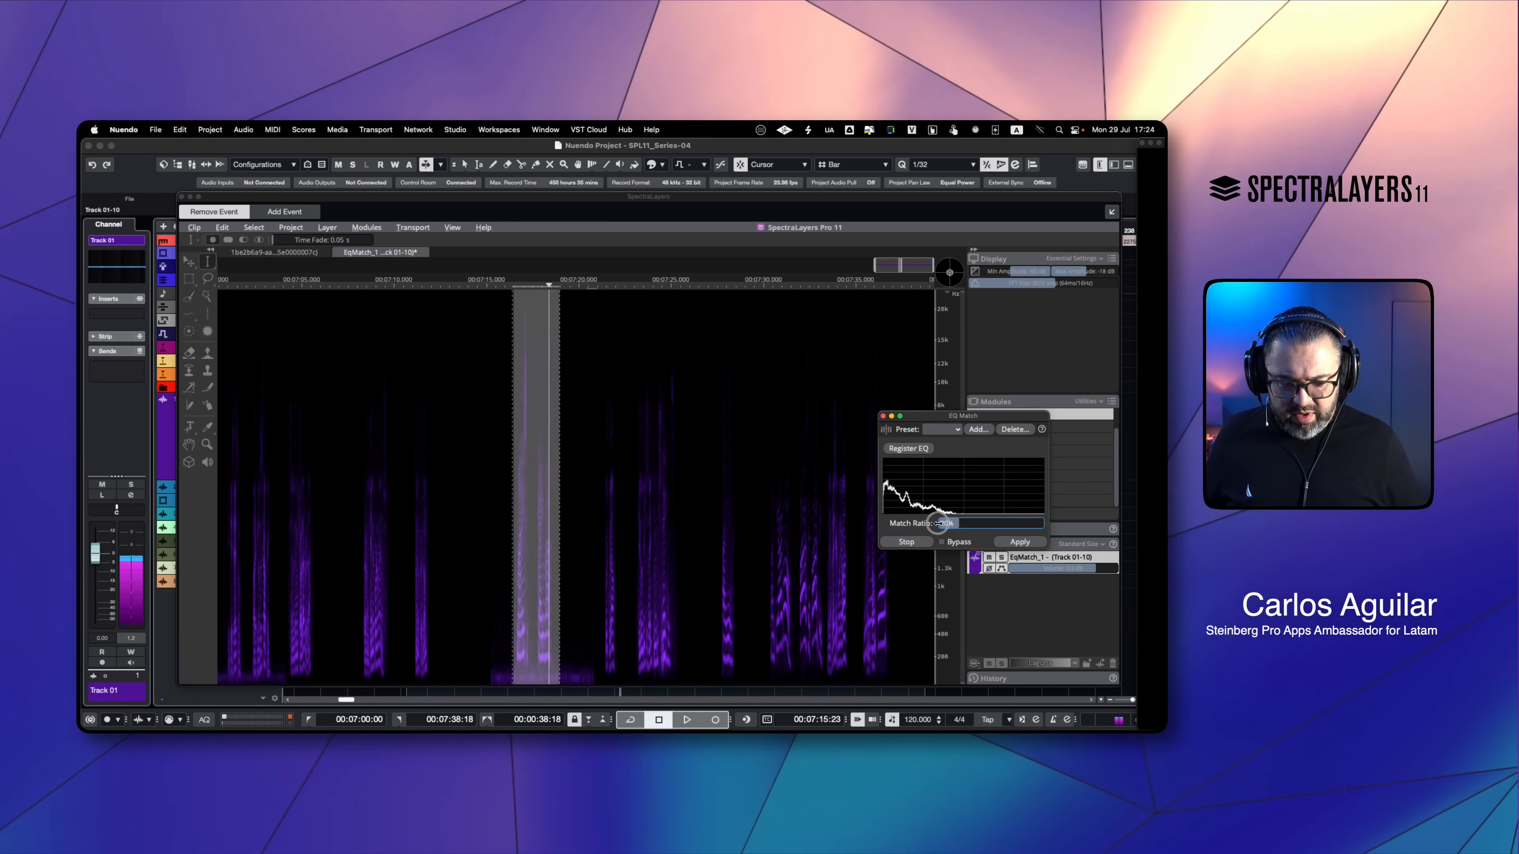
Stop the EQ Match preview, toggle Loop Selection (Local Playback), and preview the selected passage again.
{"action": "left_click", "coordinate": [906, 542]}
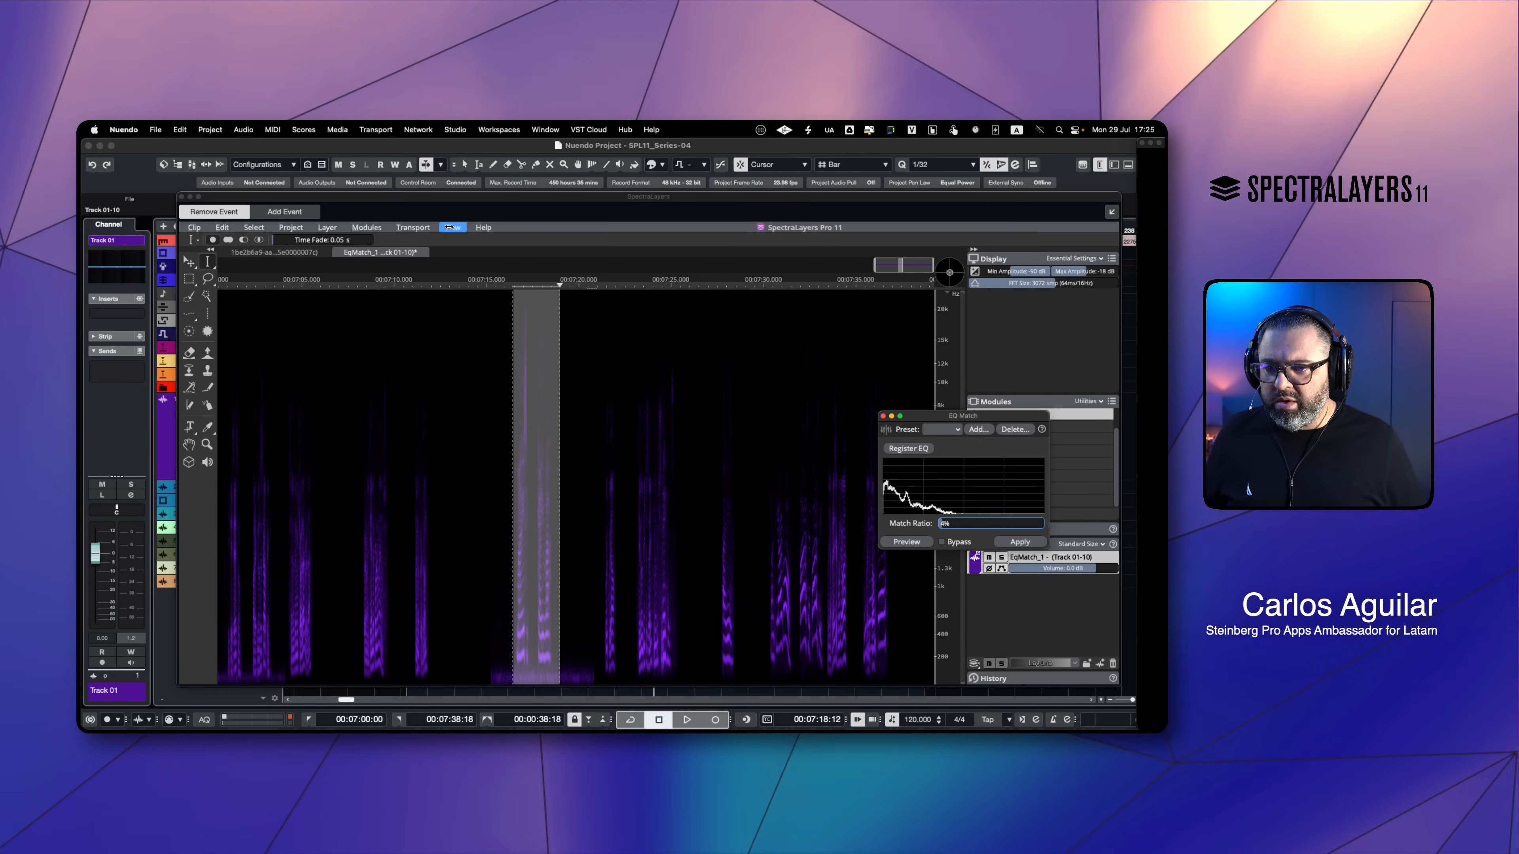
{"action": "left_click", "coordinate": [421, 228]}
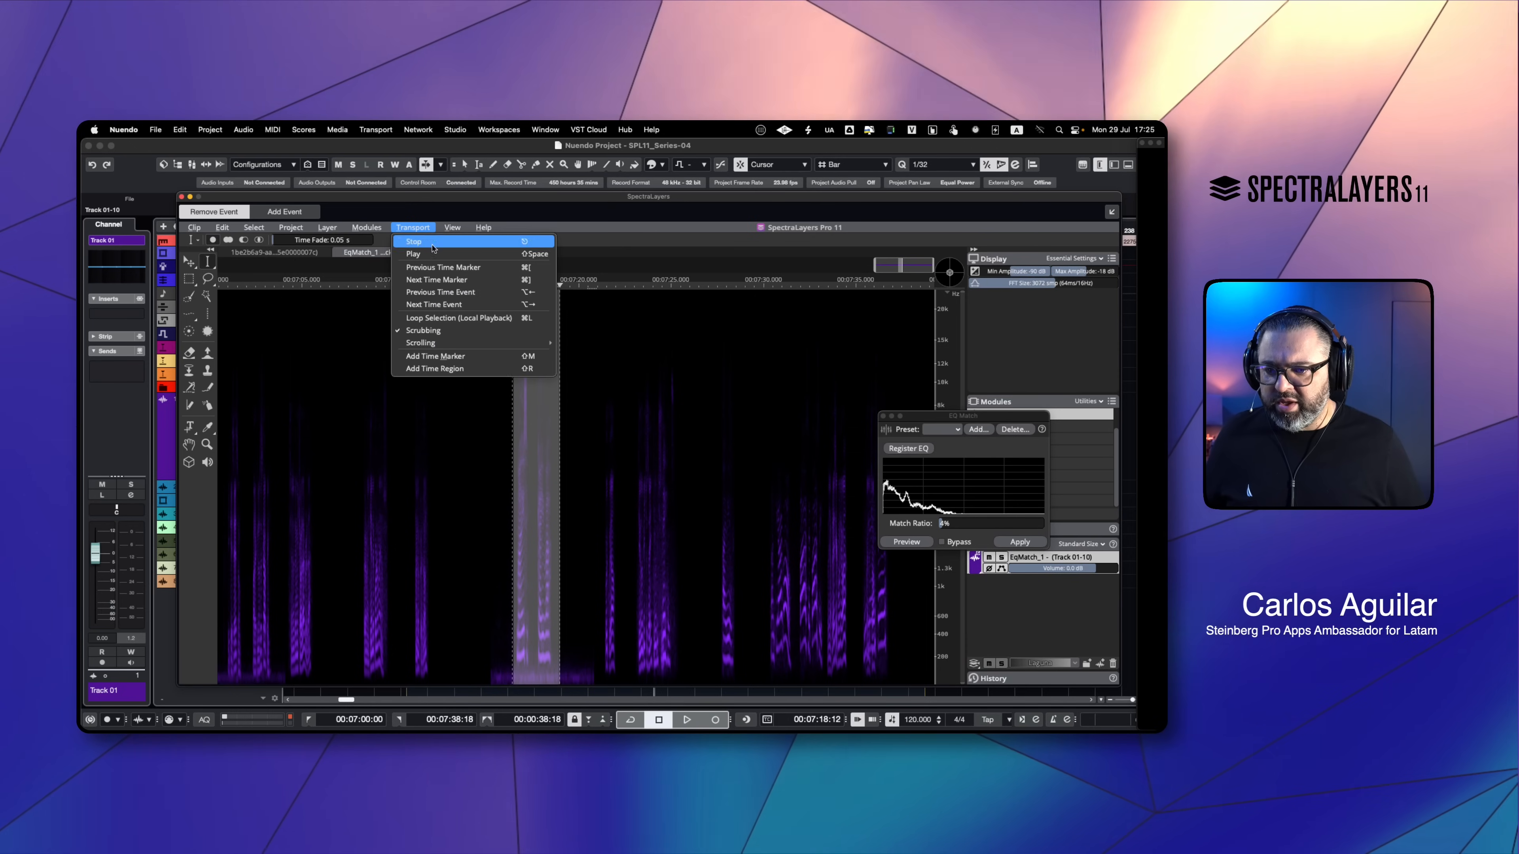
{"action": "left_click", "coordinate": [479, 317]}
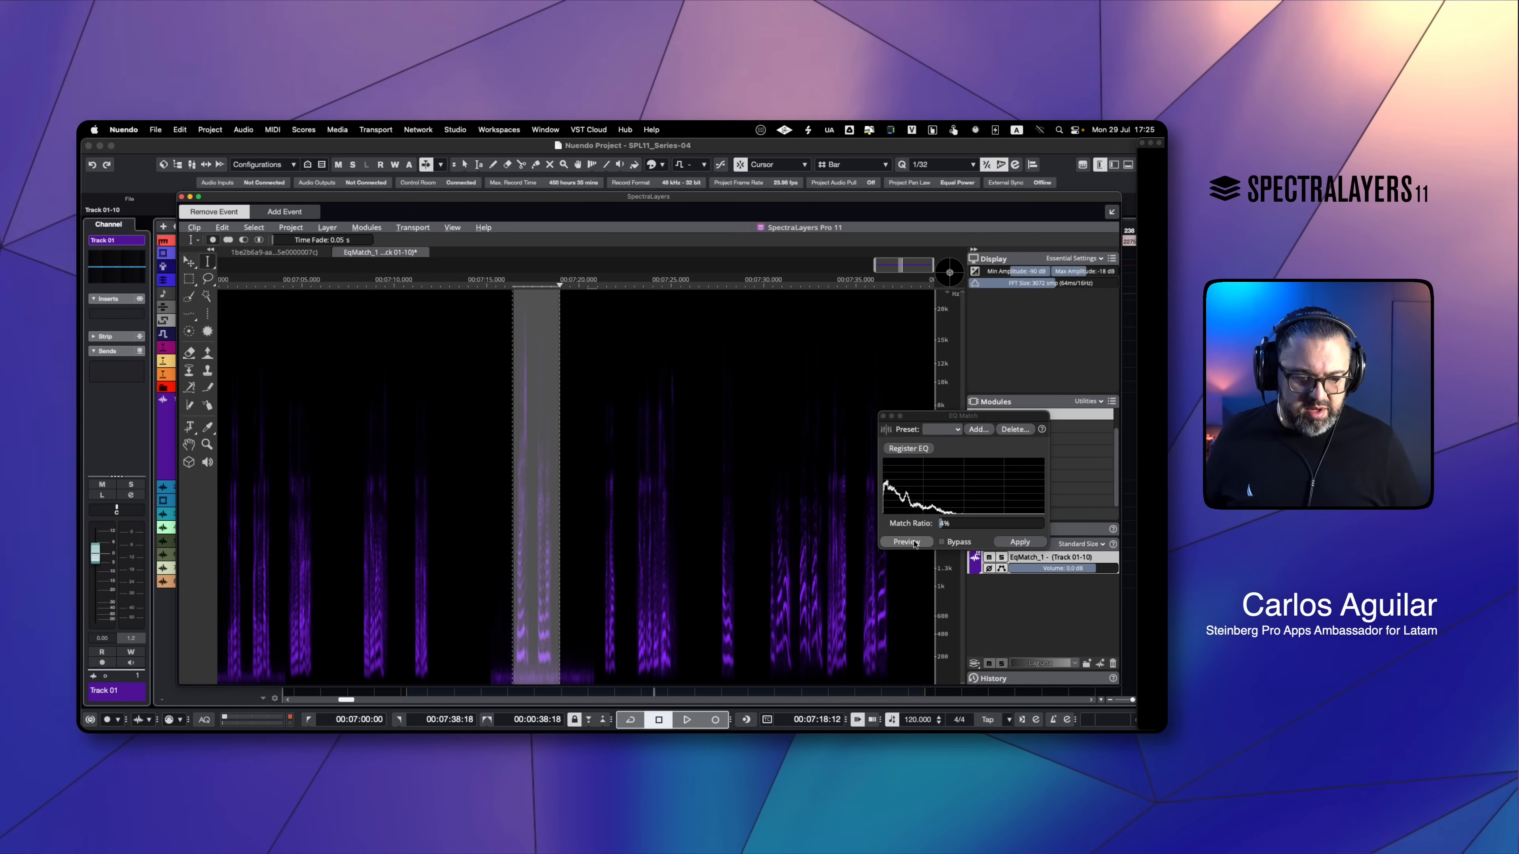
{"action": "left_click", "coordinate": [913, 542]}
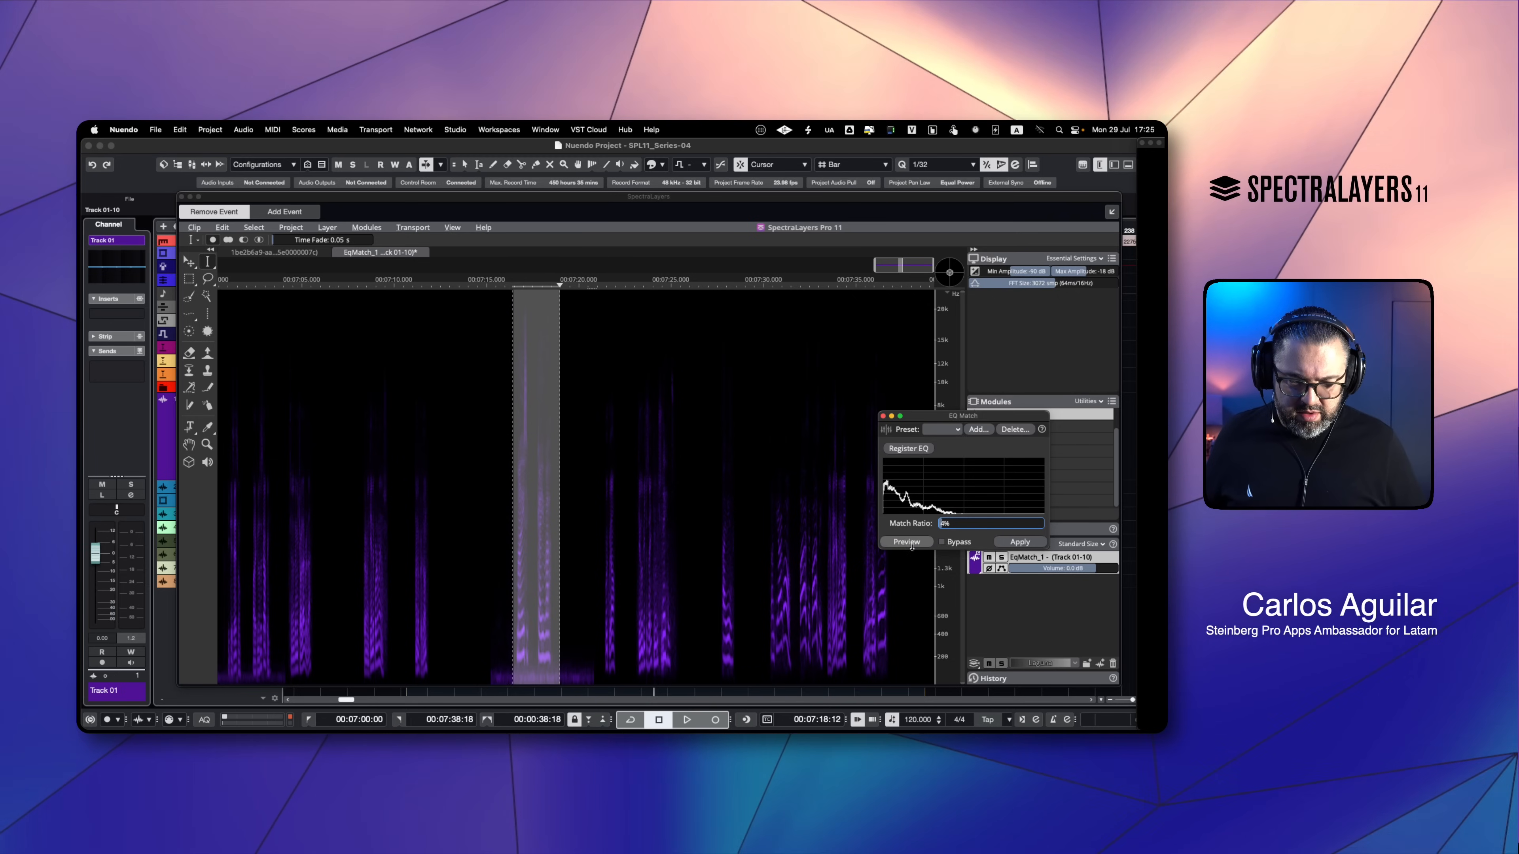
Reselect the dialogue passage from about 07:16.5 to 07:18.8 and preview EQ Match on it.
{"action": "left_click", "coordinate": [525, 591]}
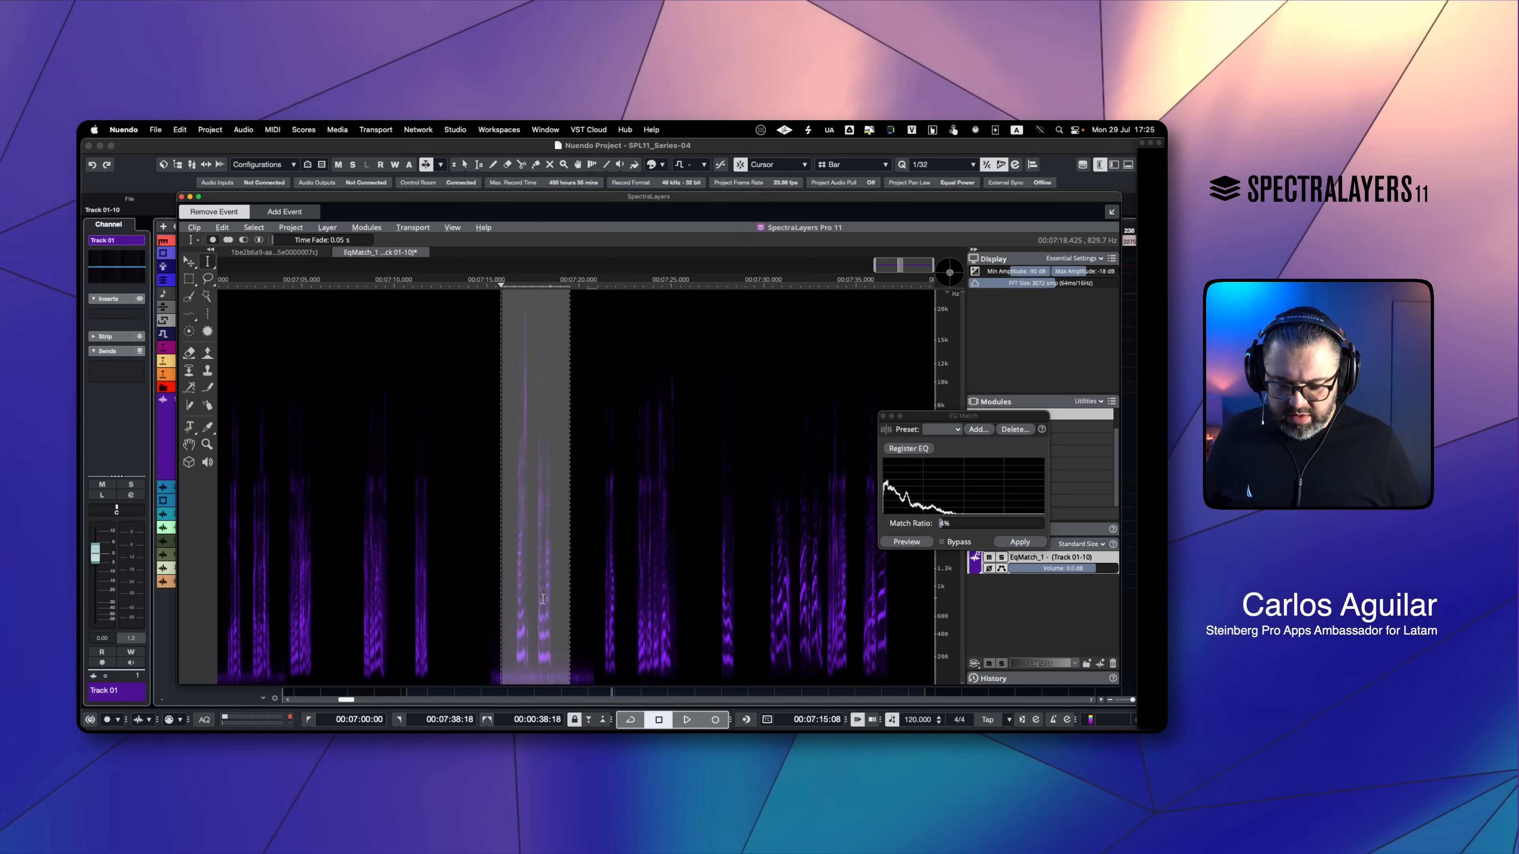
{"action": "left_click", "coordinate": [510, 611]}
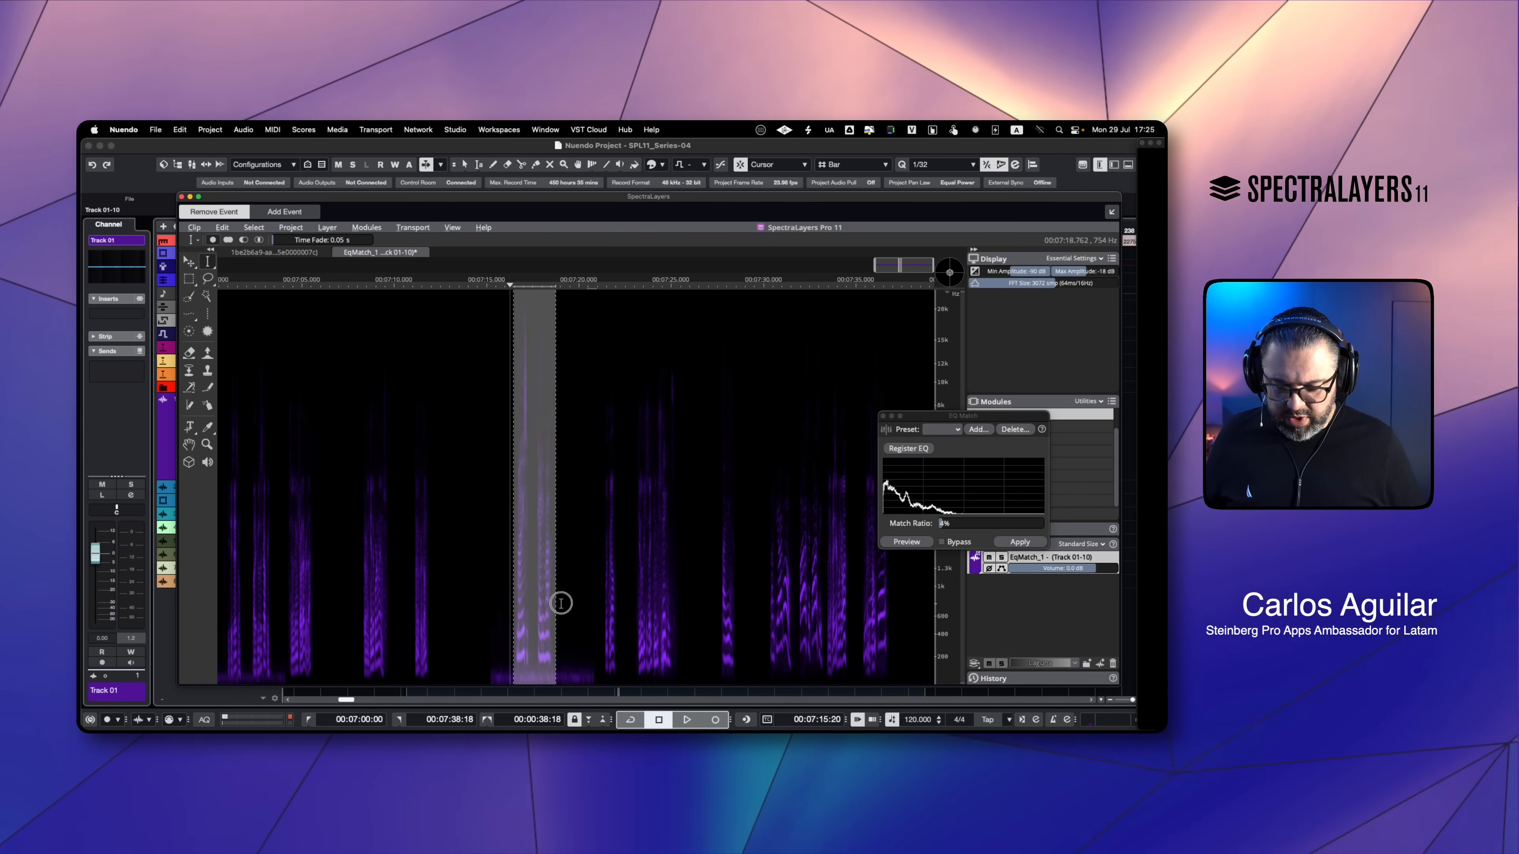
{"action": "left_click", "coordinate": [905, 544]}
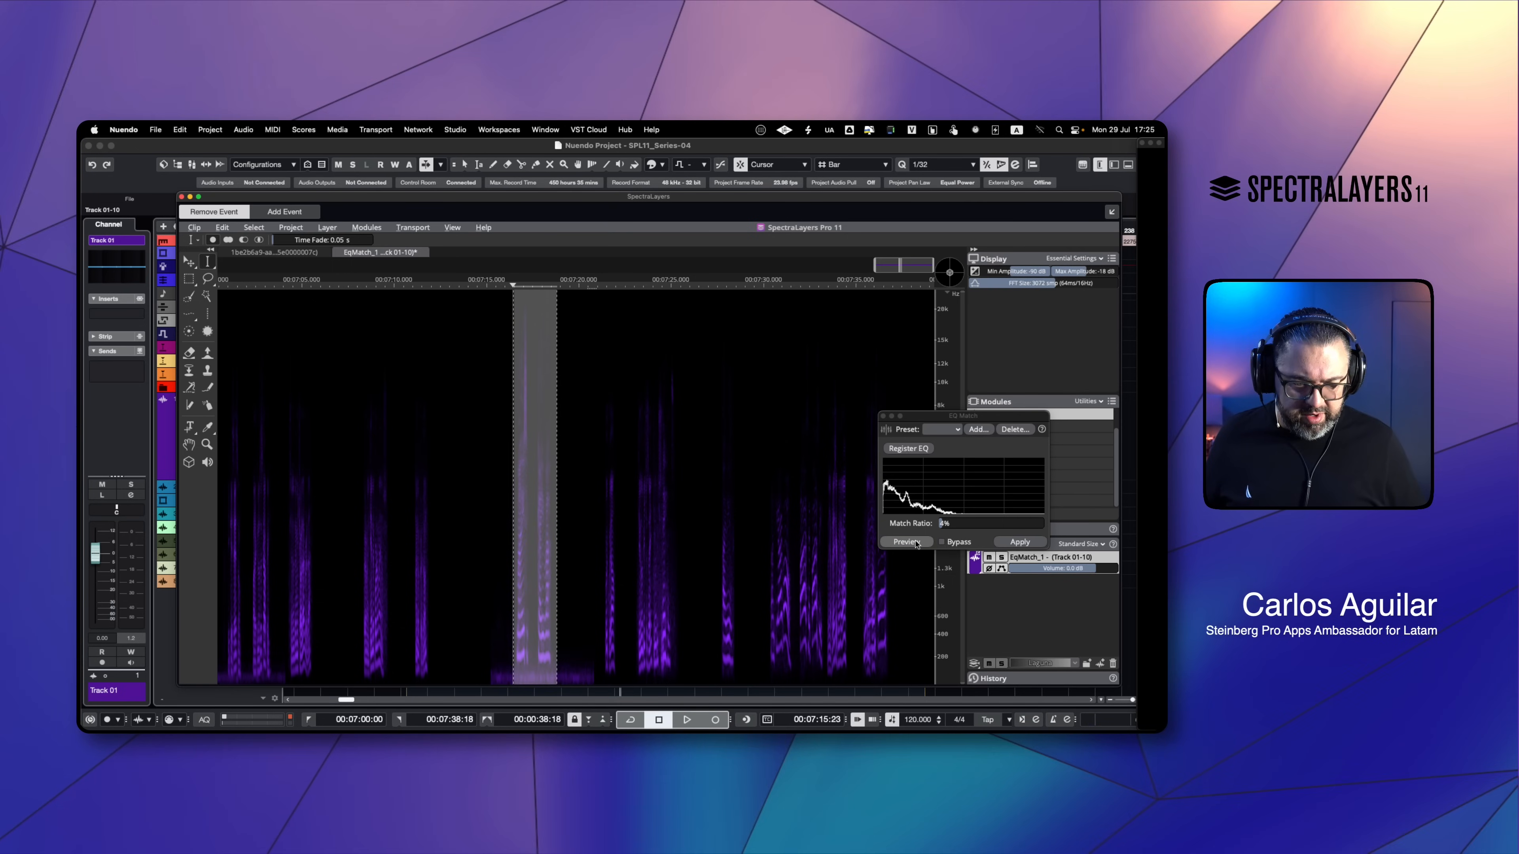
{"action": "left_click", "coordinate": [916, 544]}
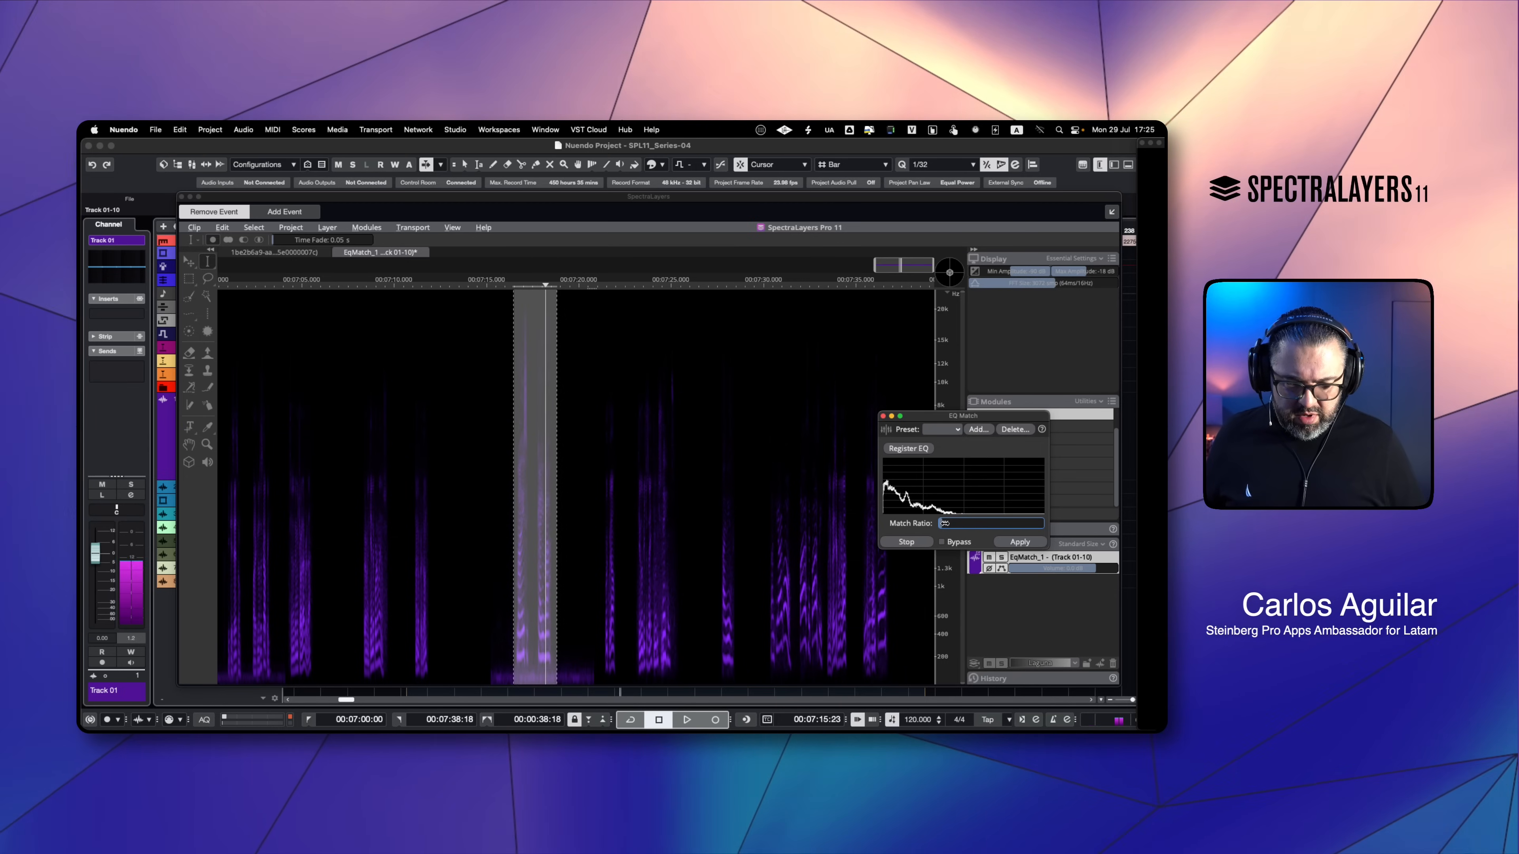
Try EQ Match ratios of 30% and 40% while previewing the passage, comparing with the effect bypassed.
{"action": "left_click_drag", "start_coordinate": [966, 524], "coordinate": [986, 525]}
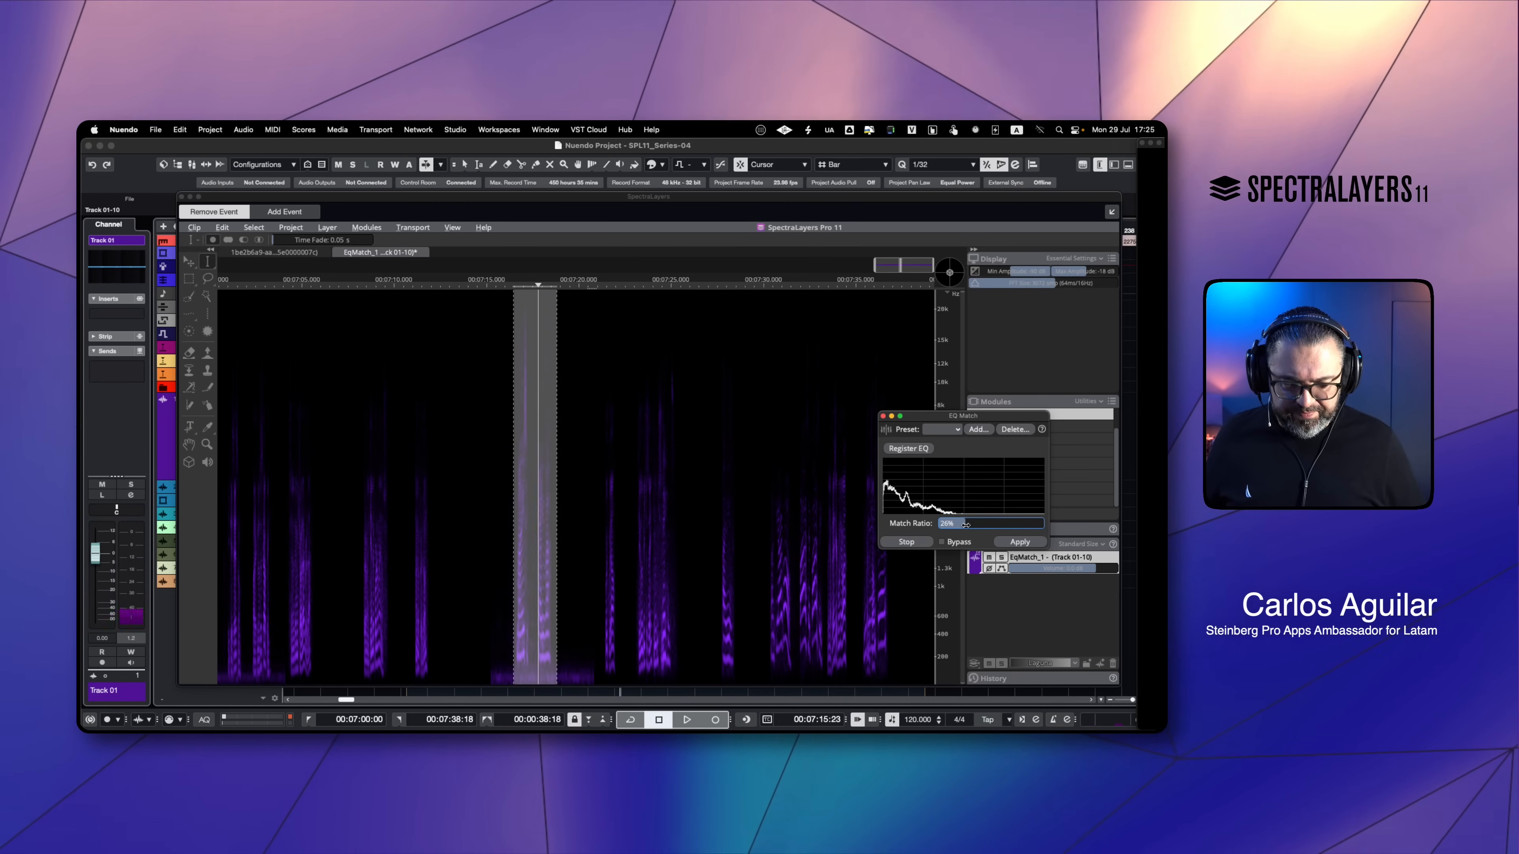
{"action": "left_click_drag", "start_coordinate": [974, 525], "coordinate": [976, 525]}
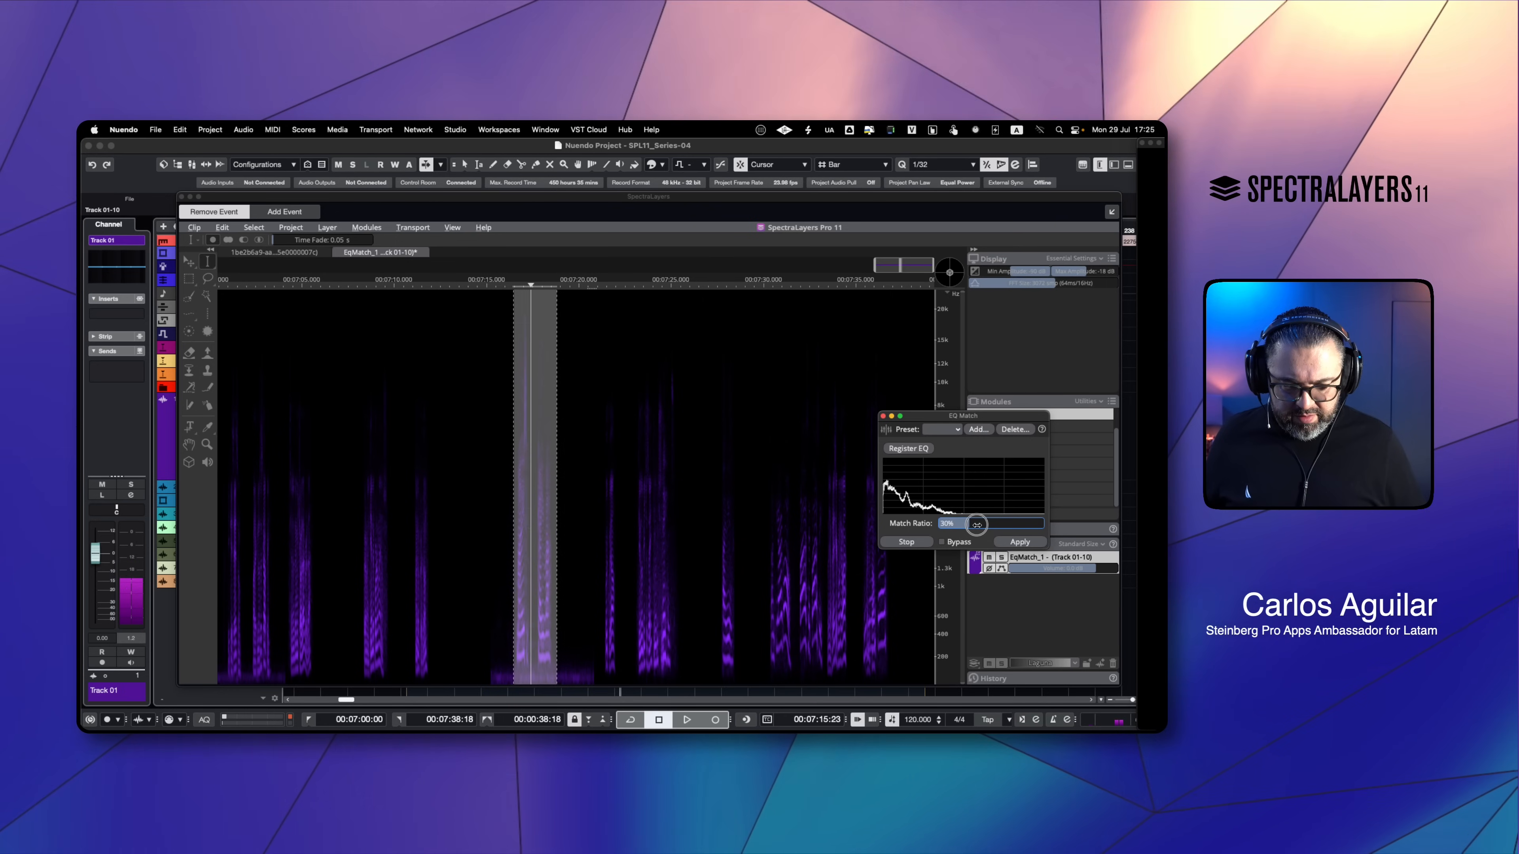
{"action": "left_click", "coordinate": [906, 541]}
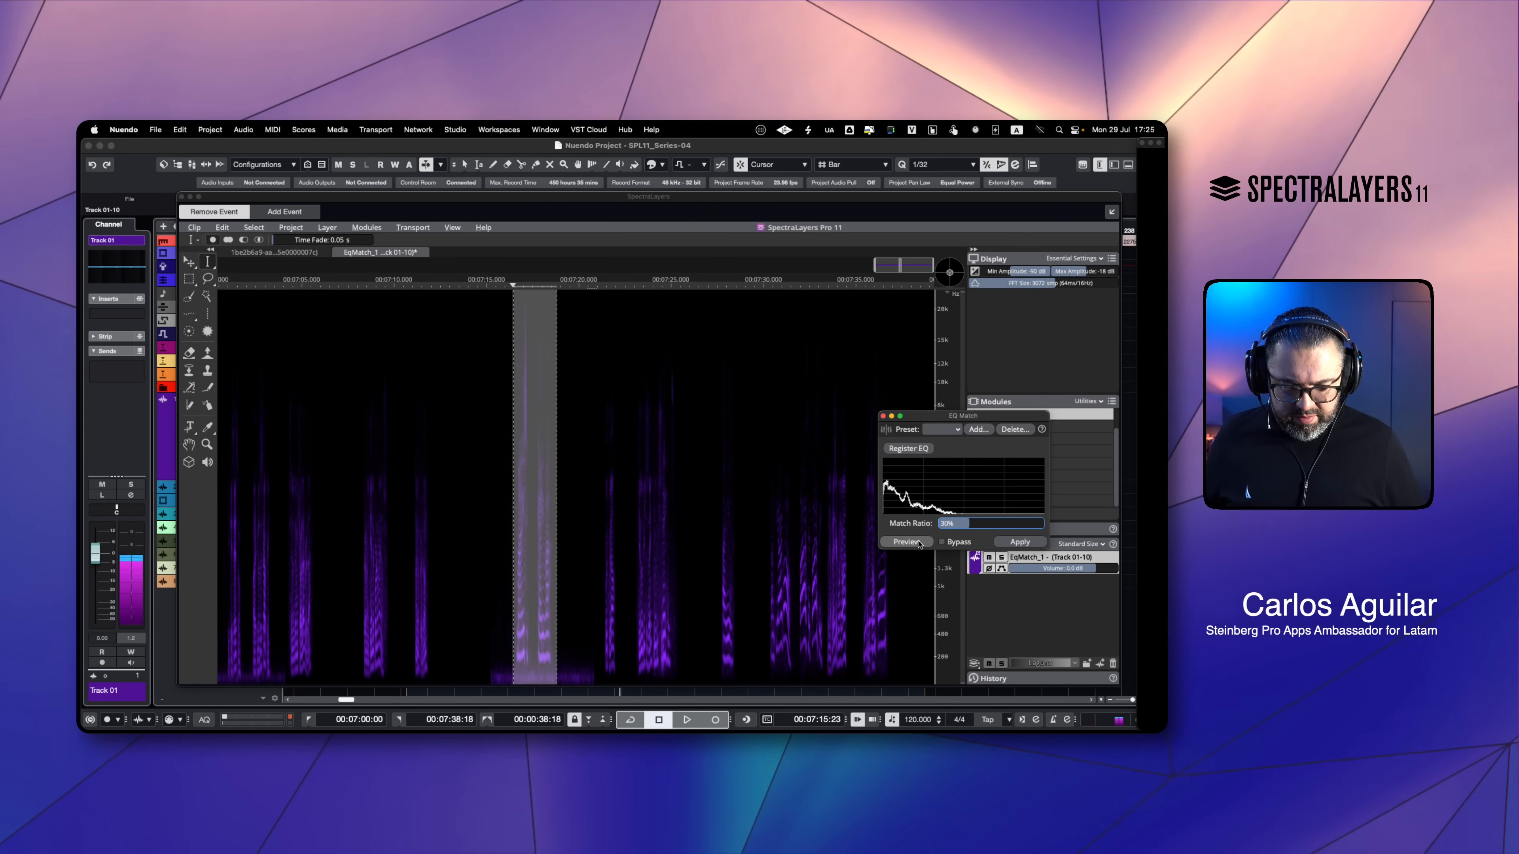
{"action": "left_click", "coordinate": [918, 542]}
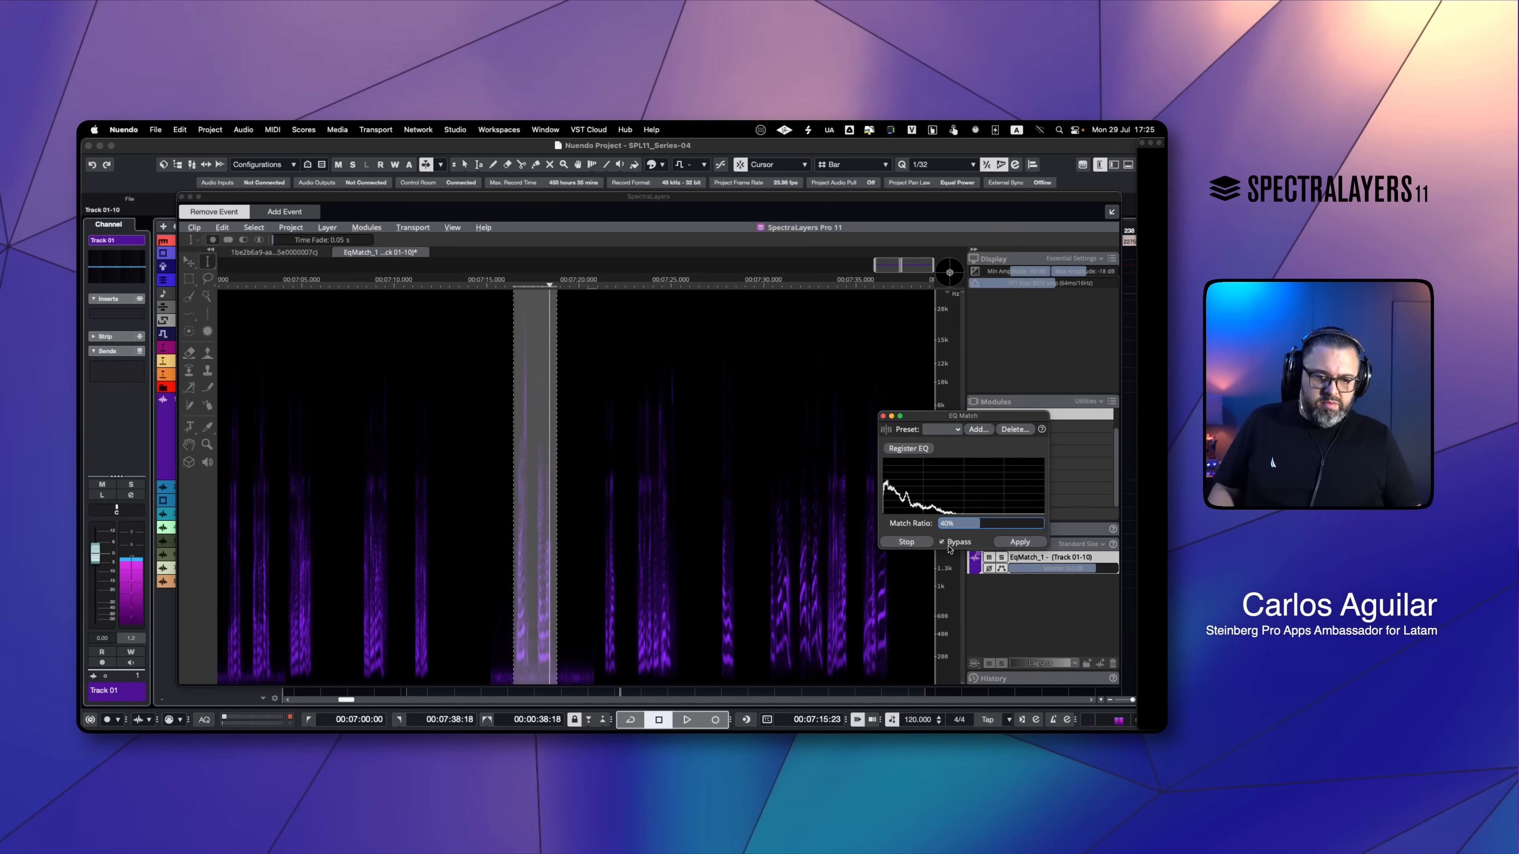
{"action": "left_click", "coordinate": [922, 544]}
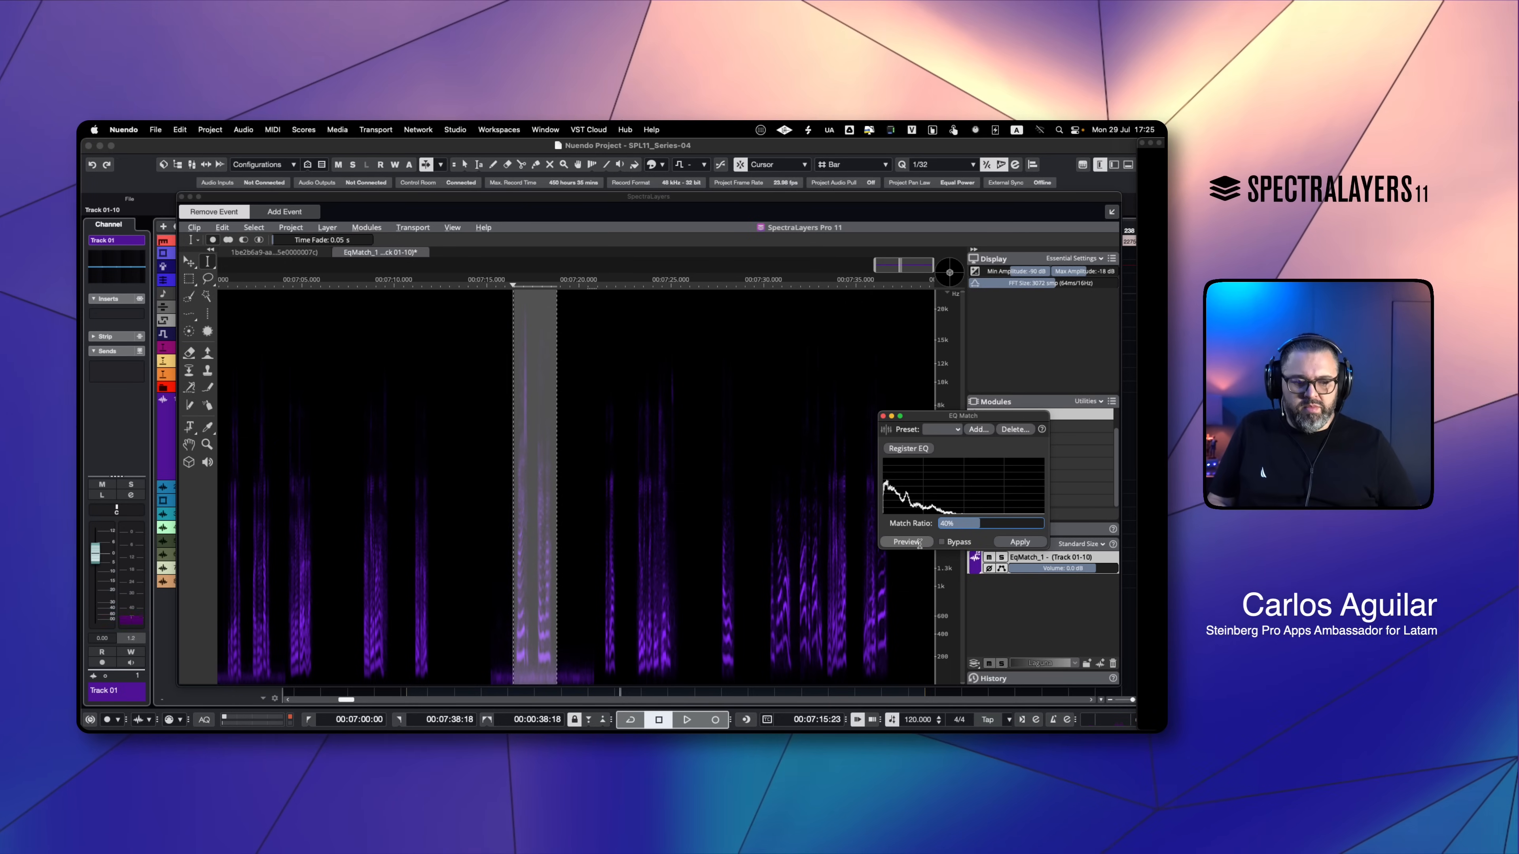
{"action": "left_click", "coordinate": [921, 542]}
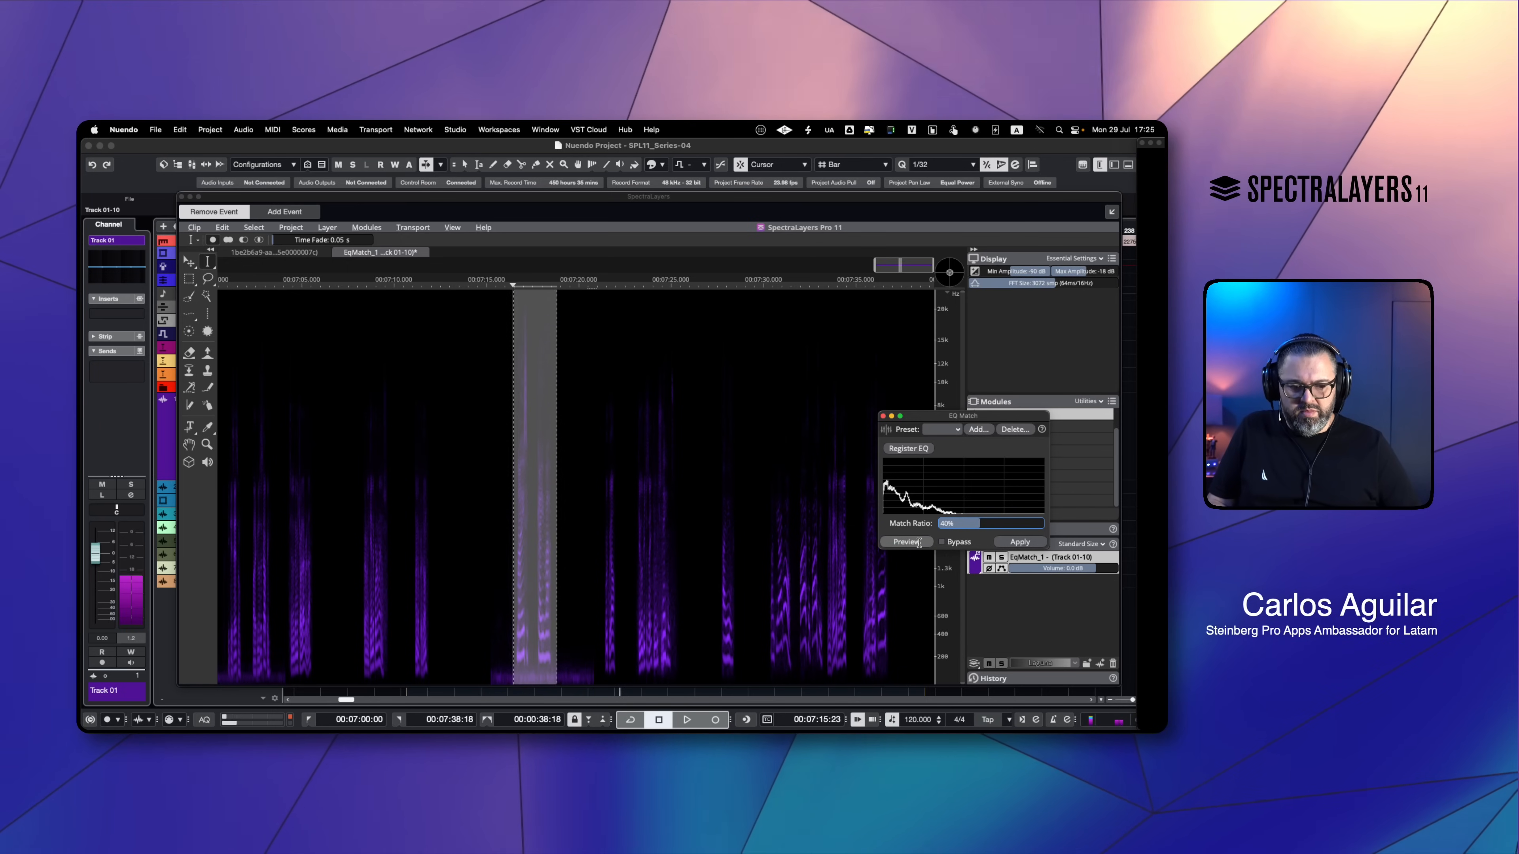
{"action": "left_click", "coordinate": [907, 542]}
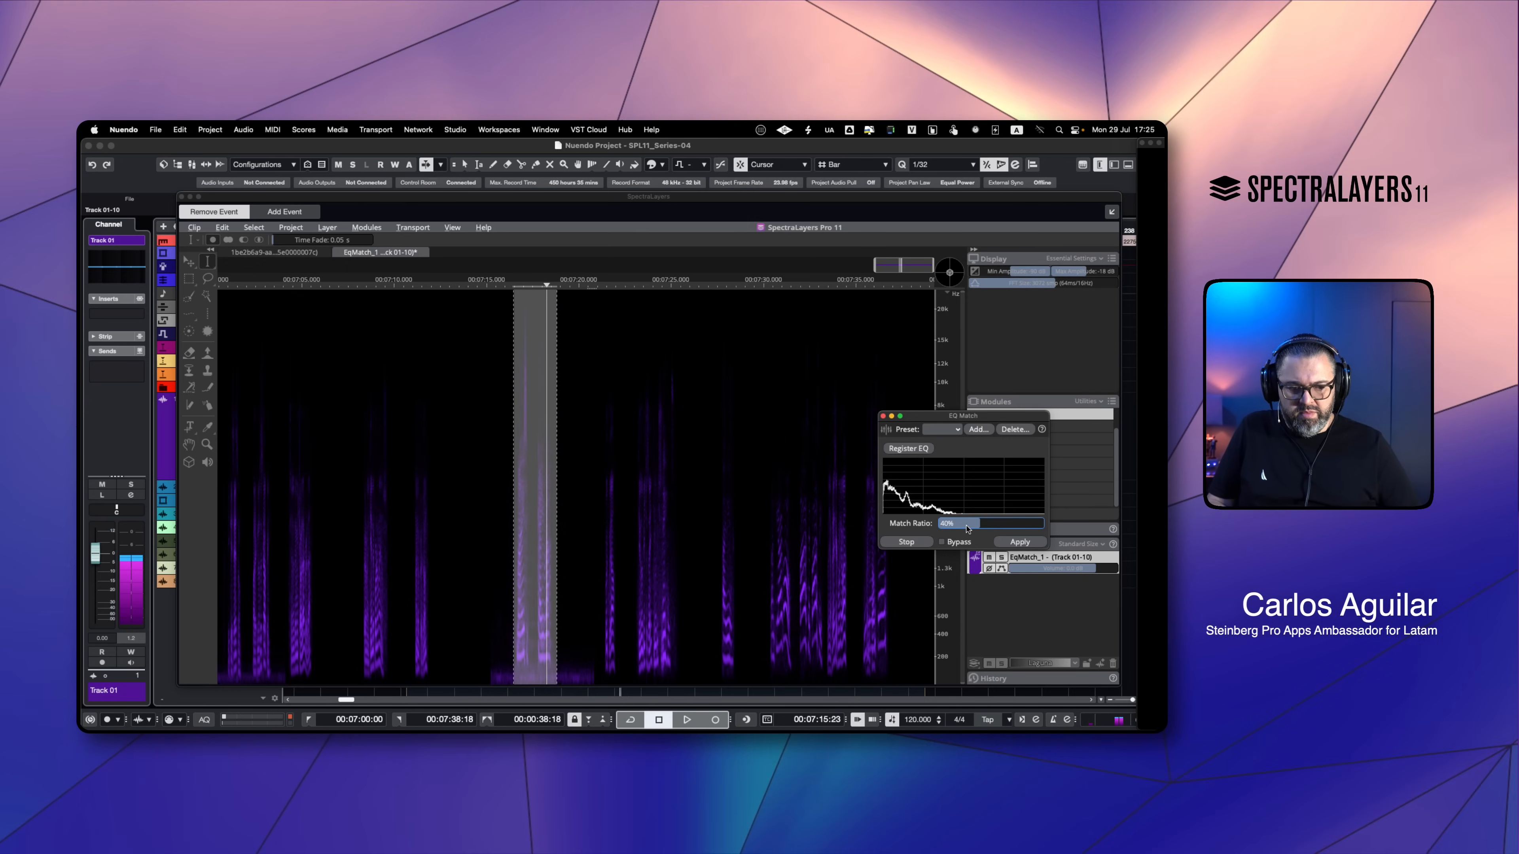
Set the EQ Match ratio to about 28%, preview the passage, and apply EQ Match to it.
{"action": "left_click_drag", "start_coordinate": [949, 524], "coordinate": [941, 524]}
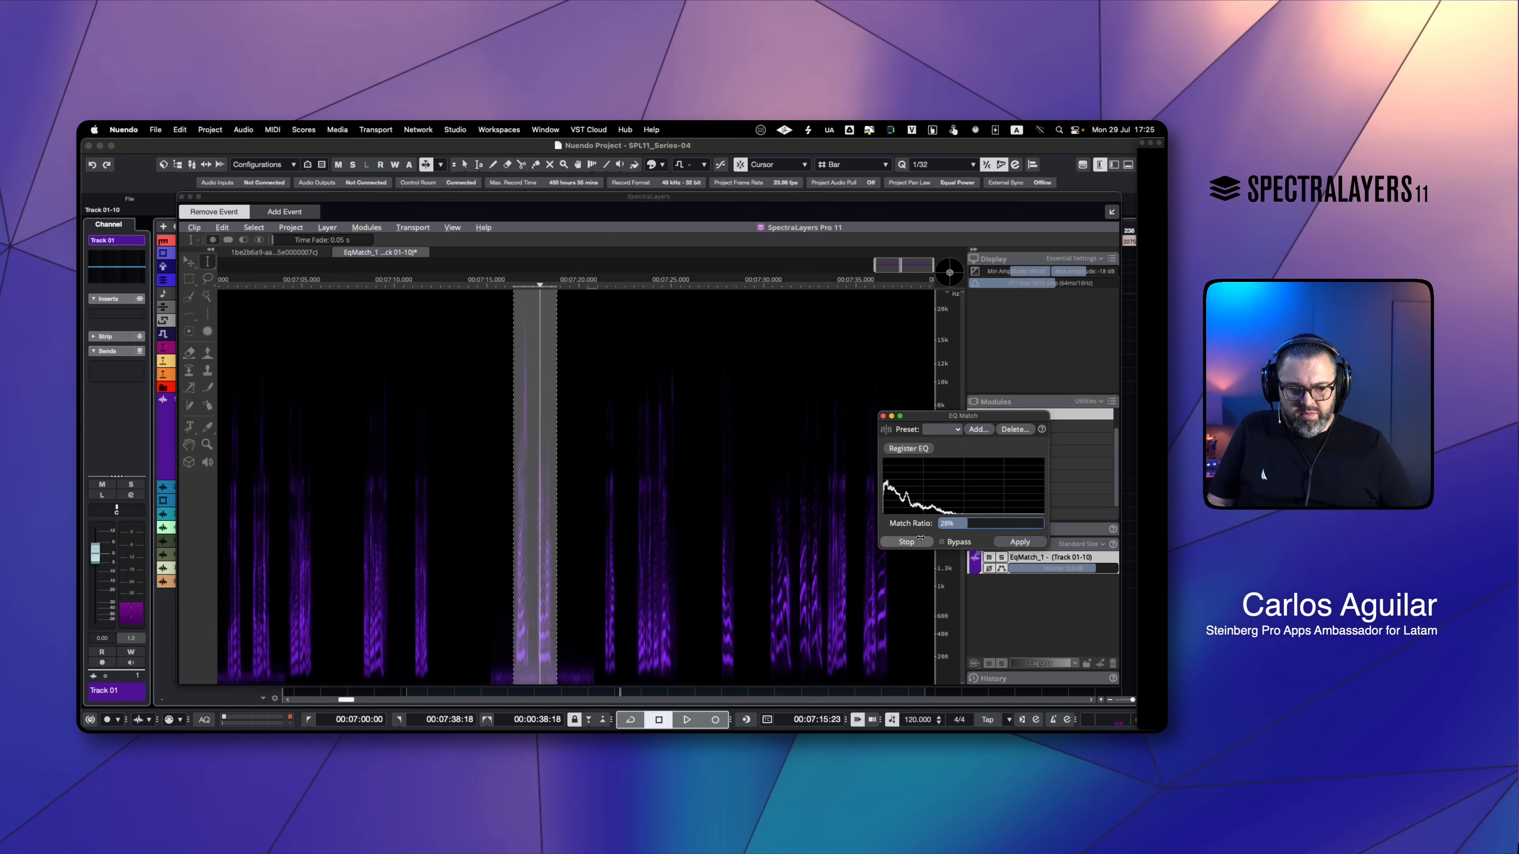
{"action": "left_click", "coordinate": [915, 542]}
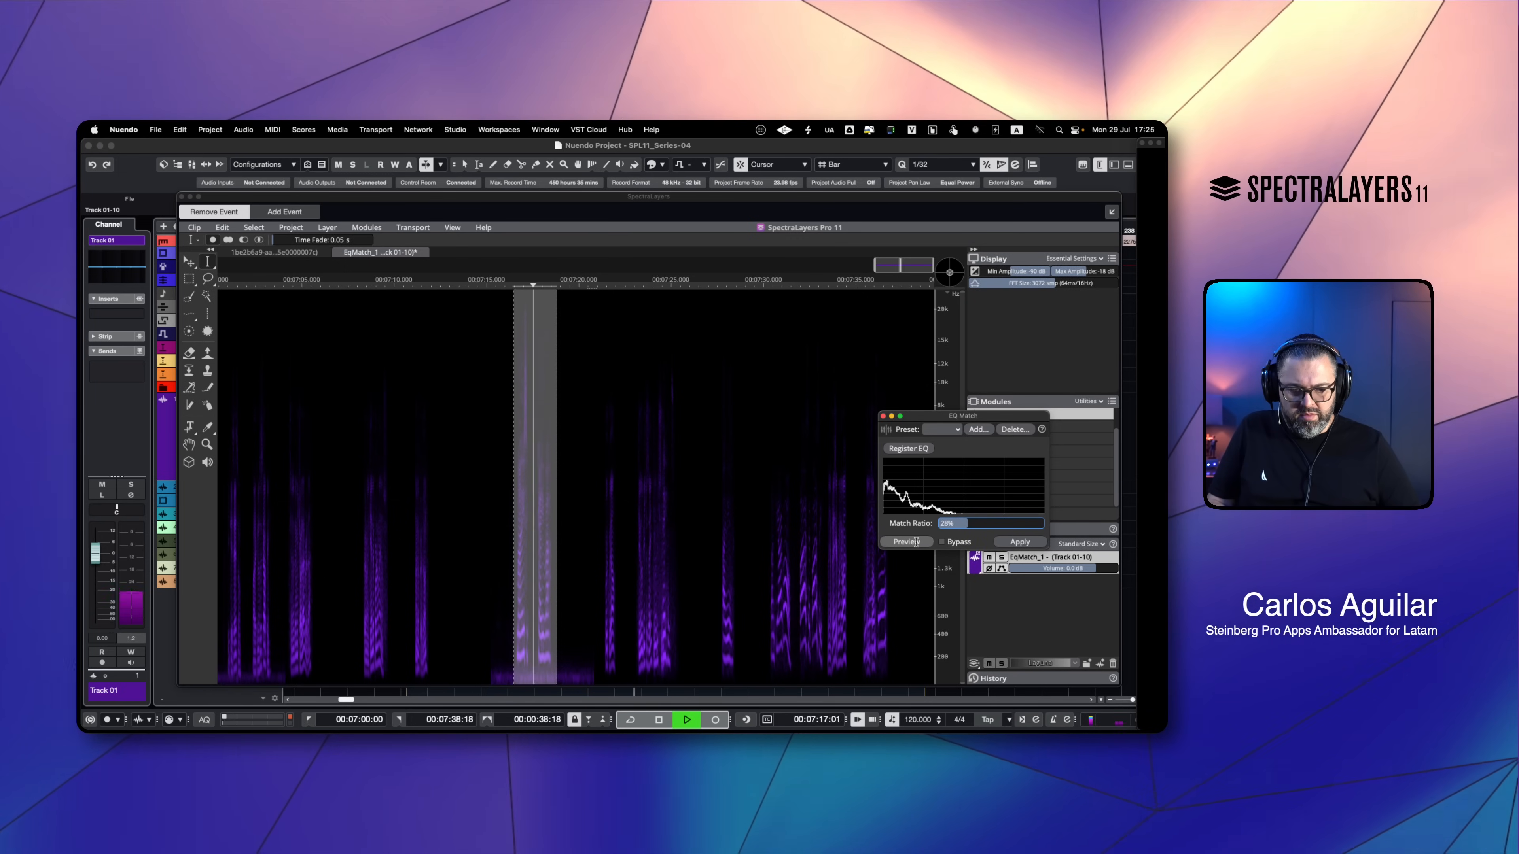
{"action": "left_click", "coordinate": [916, 541]}
{"action": "left_click", "coordinate": [916, 542]}
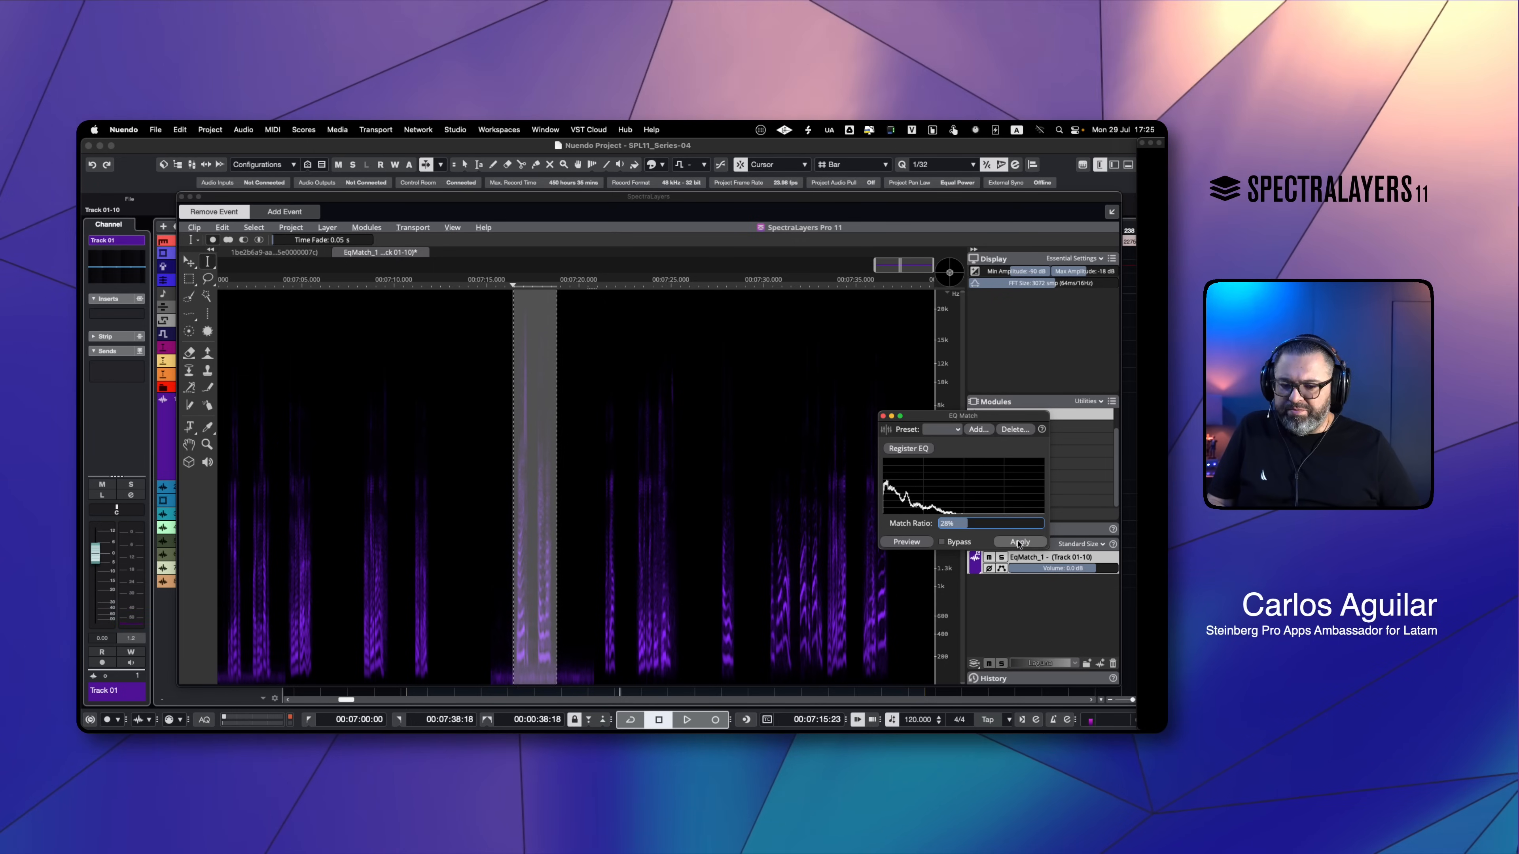
Clear the selection and compare the dialogue by playing from about 07:16 and 07:08, and stop playback.
{"action": "left_click", "coordinate": [504, 569]}
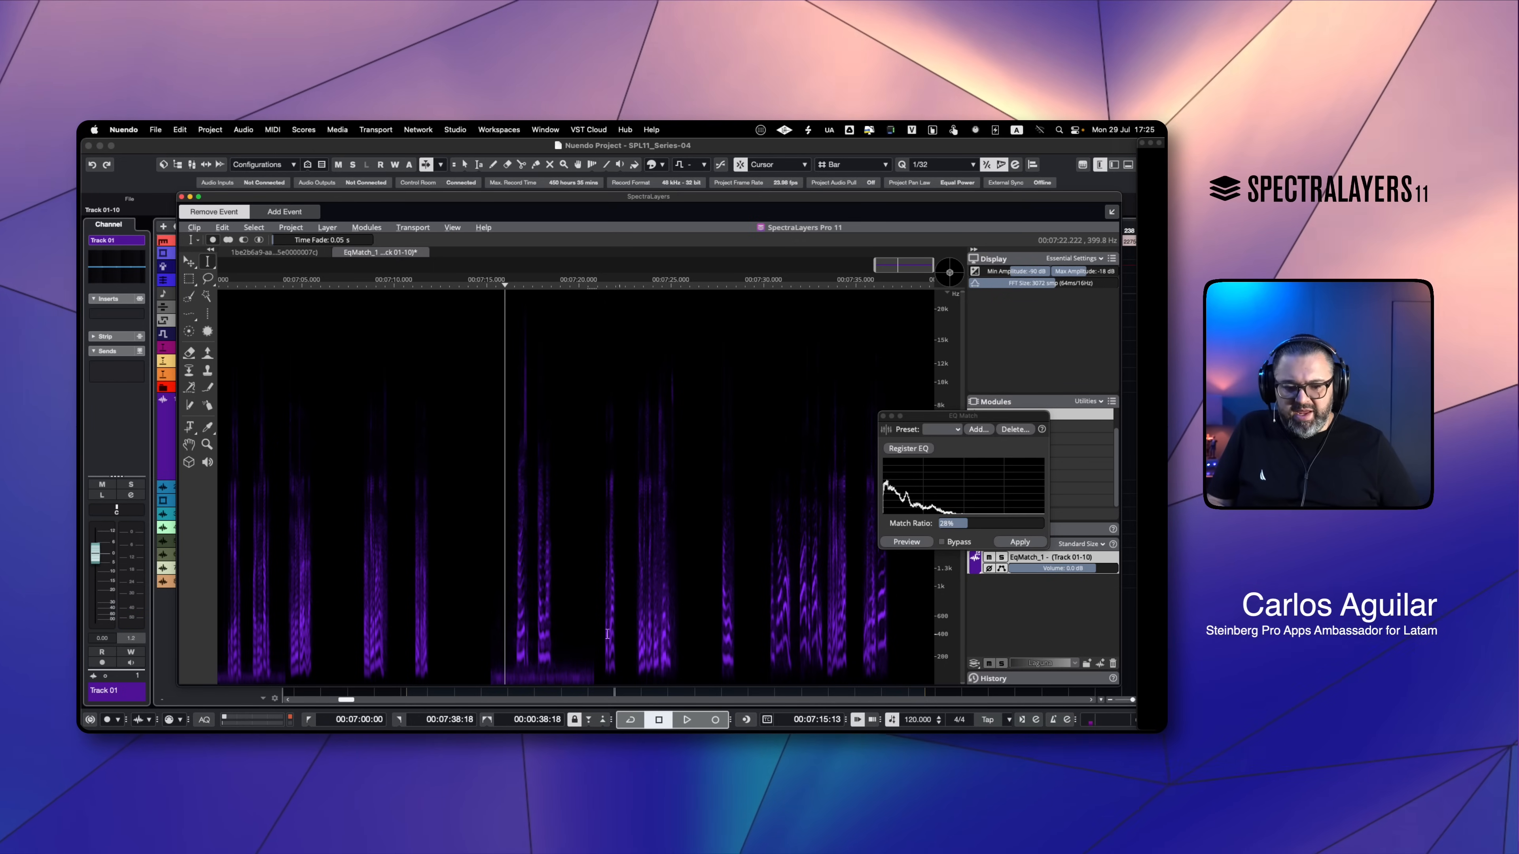
{"action": "key", "text": "space"}
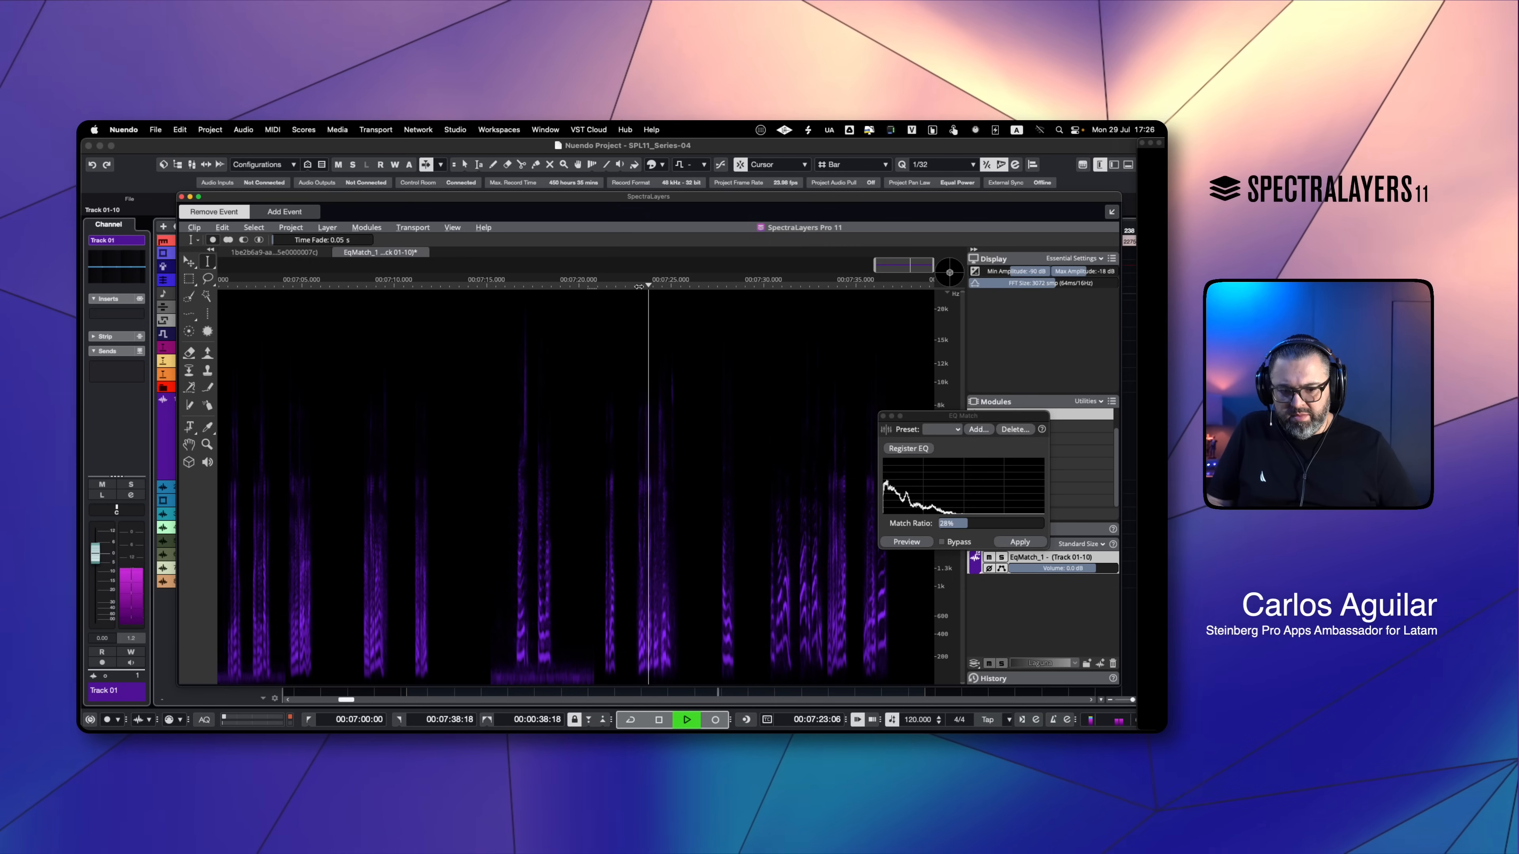
{"action": "left_click", "coordinate": [521, 287]}
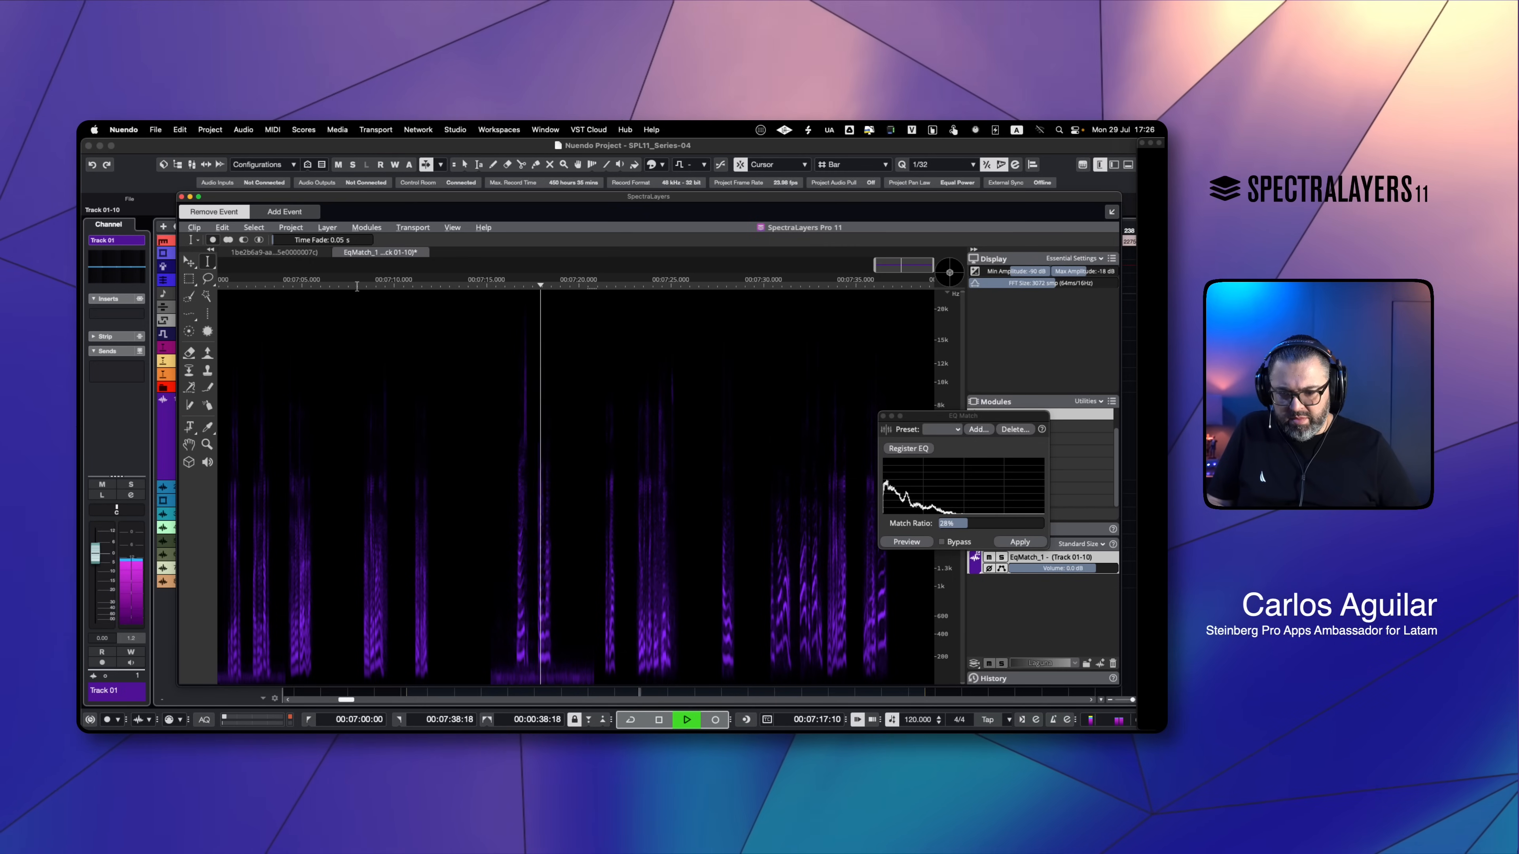
{"action": "left_click", "coordinate": [363, 286]}
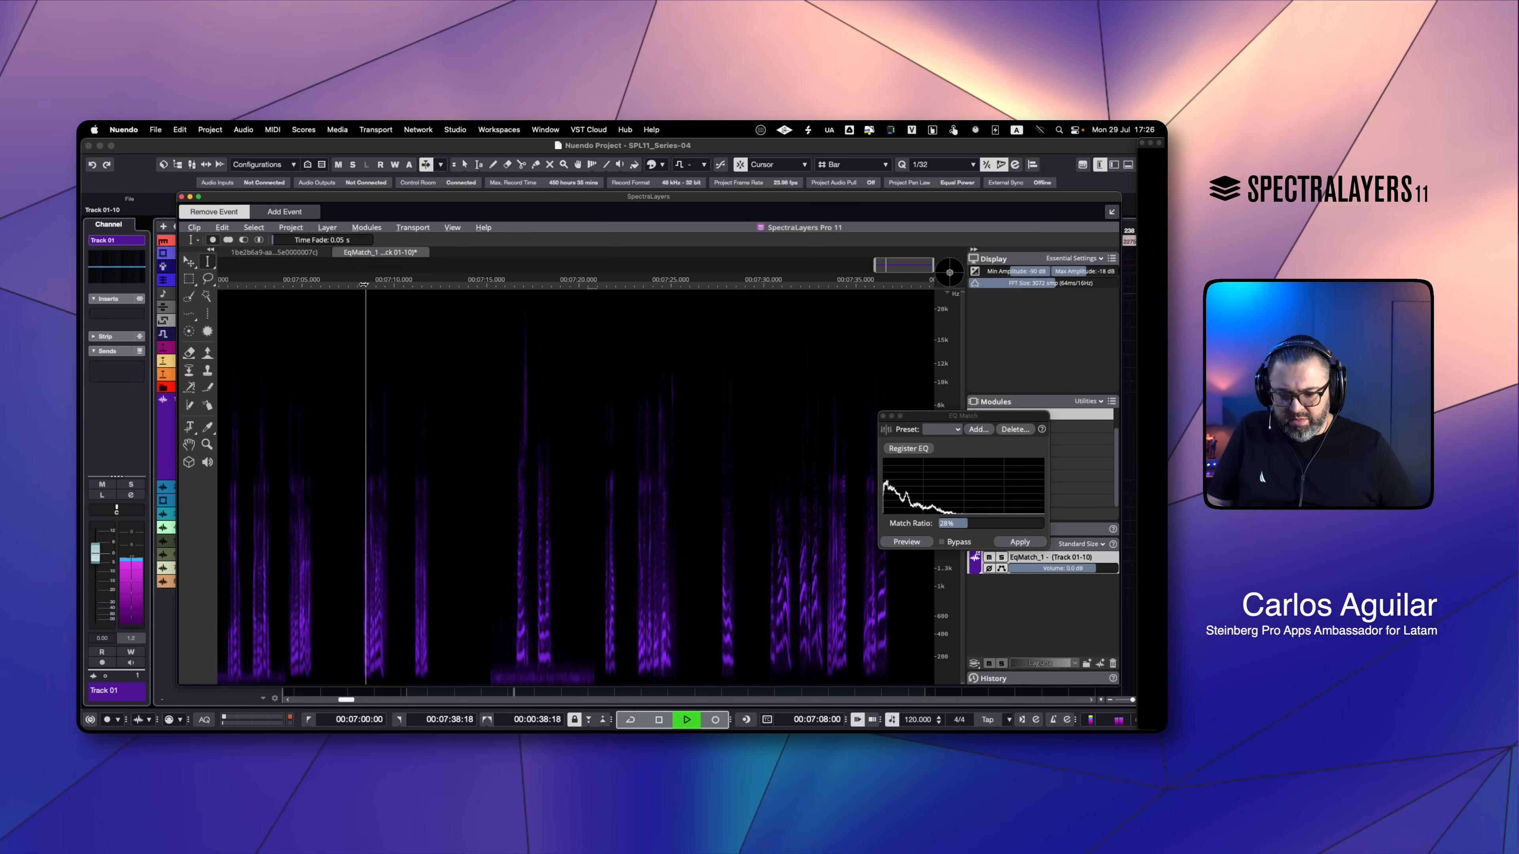
{"action": "left_click", "coordinate": [519, 287]}
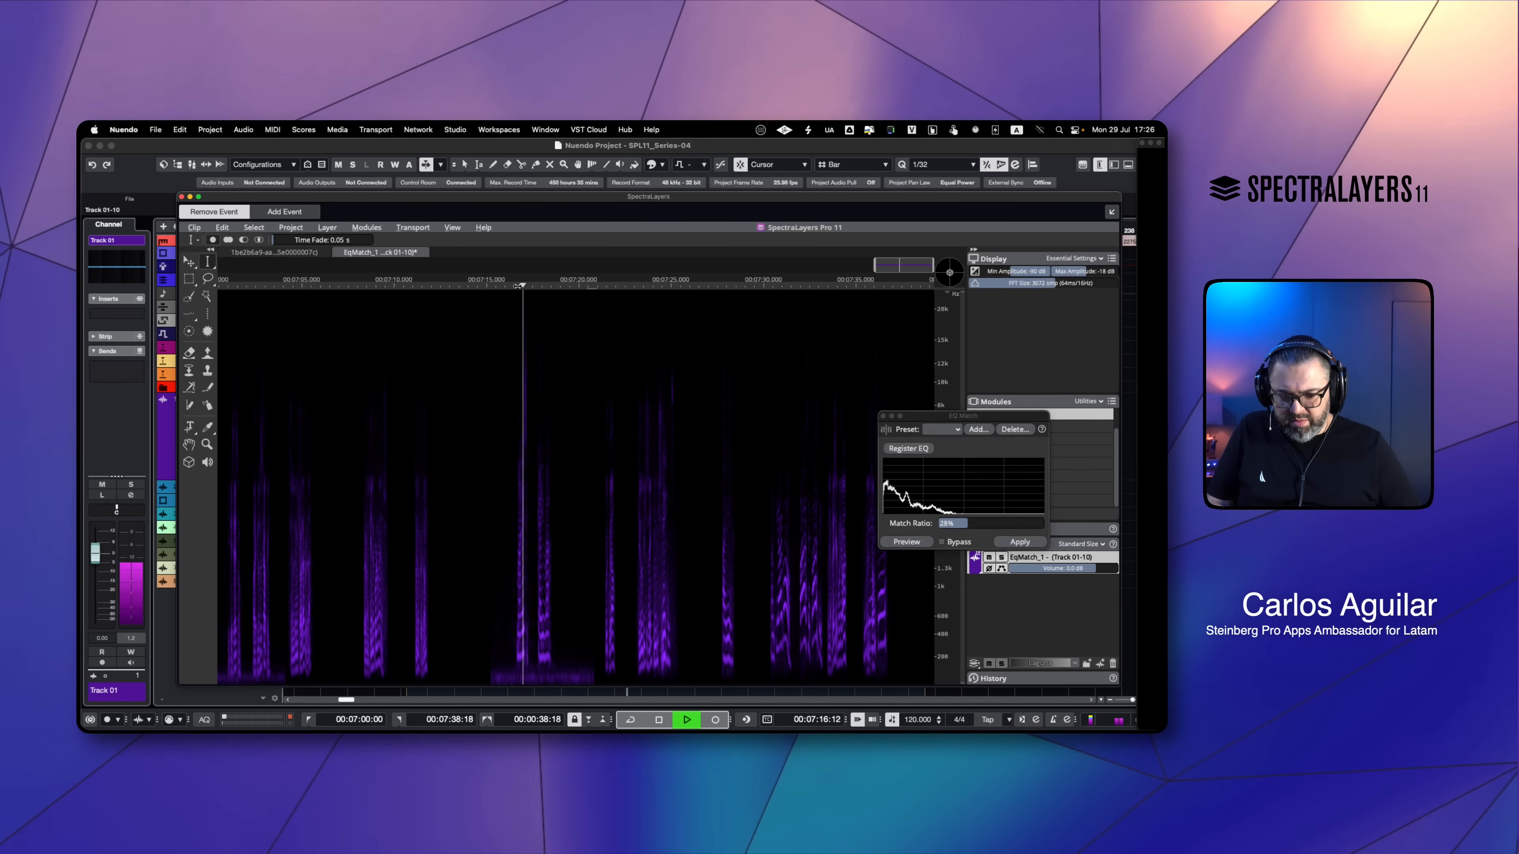
{"action": "key", "text": "space"}
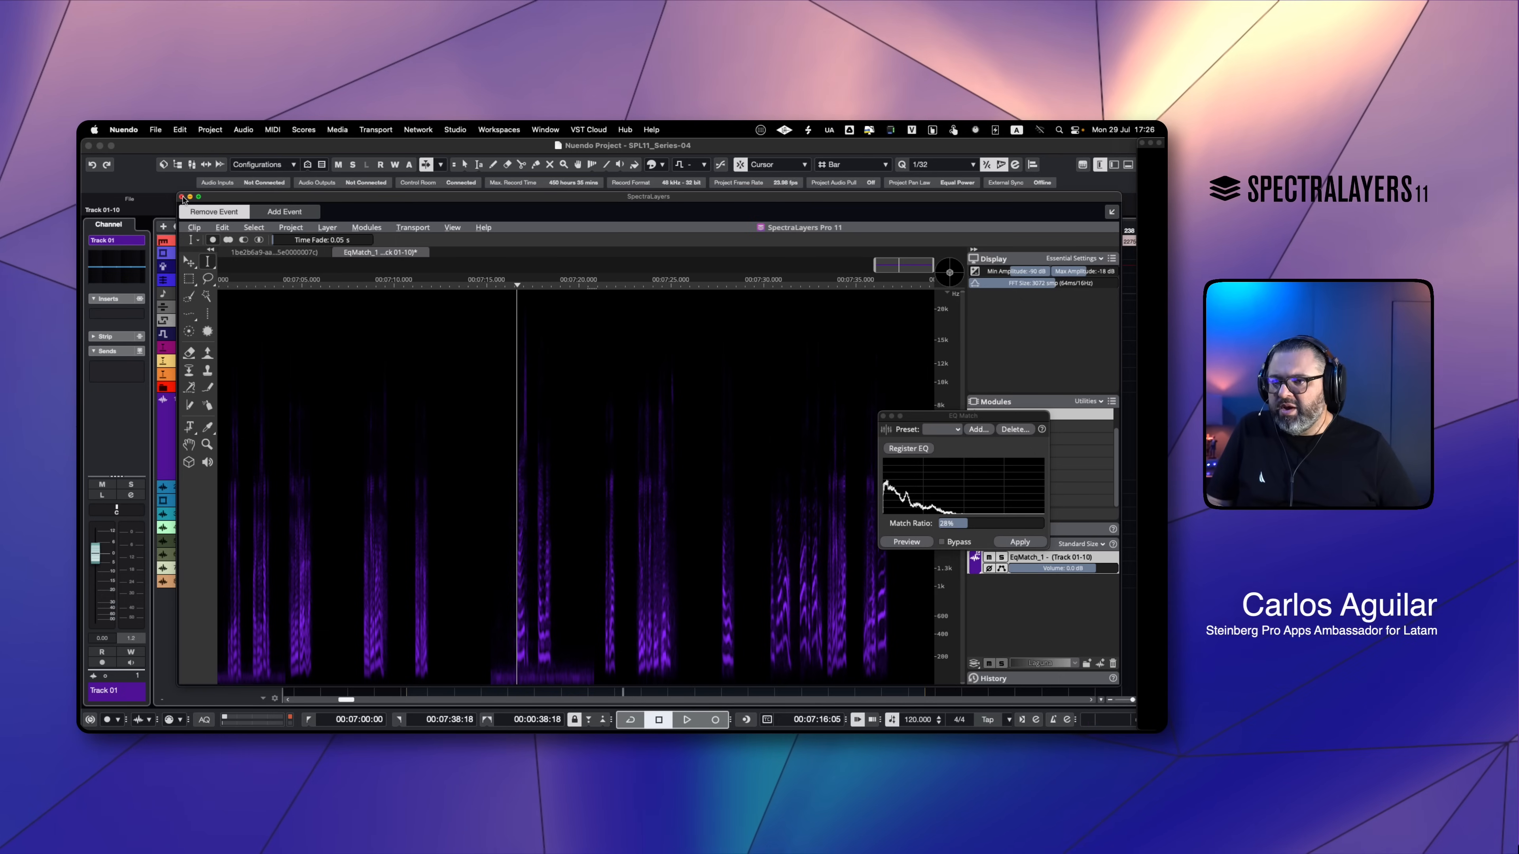
Undo back past the EQ match, play the passage from about 07:16, and redo the EQ match.
{"action": "left_click", "coordinate": [229, 230]}
{"action": "left_click", "coordinate": [231, 242]}
{"action": "key", "text": "space"}
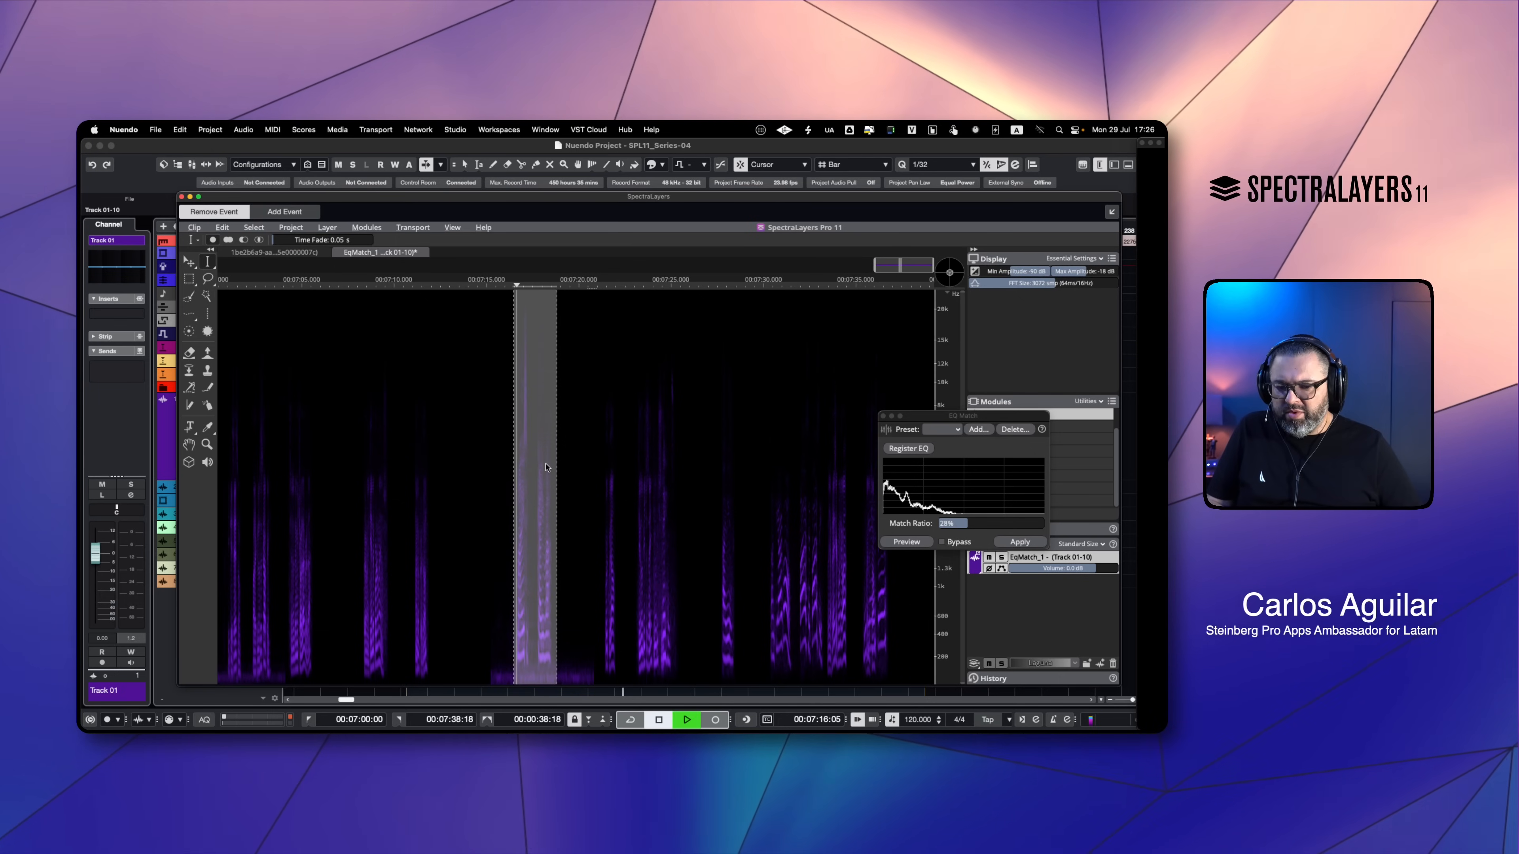
{"action": "left_click", "coordinate": [222, 228]}
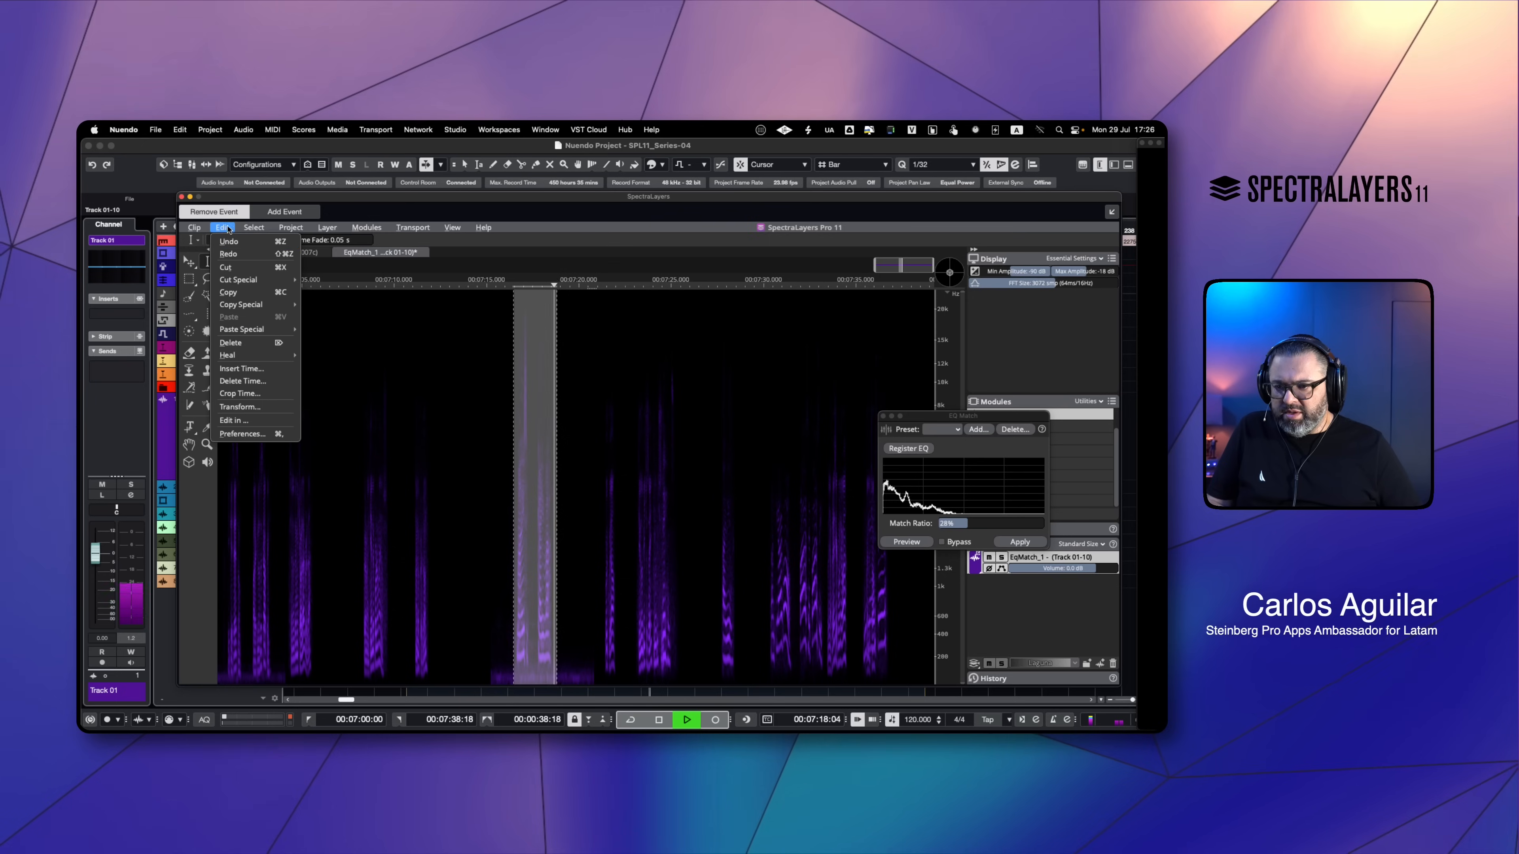
{"action": "left_click", "coordinate": [226, 242]}
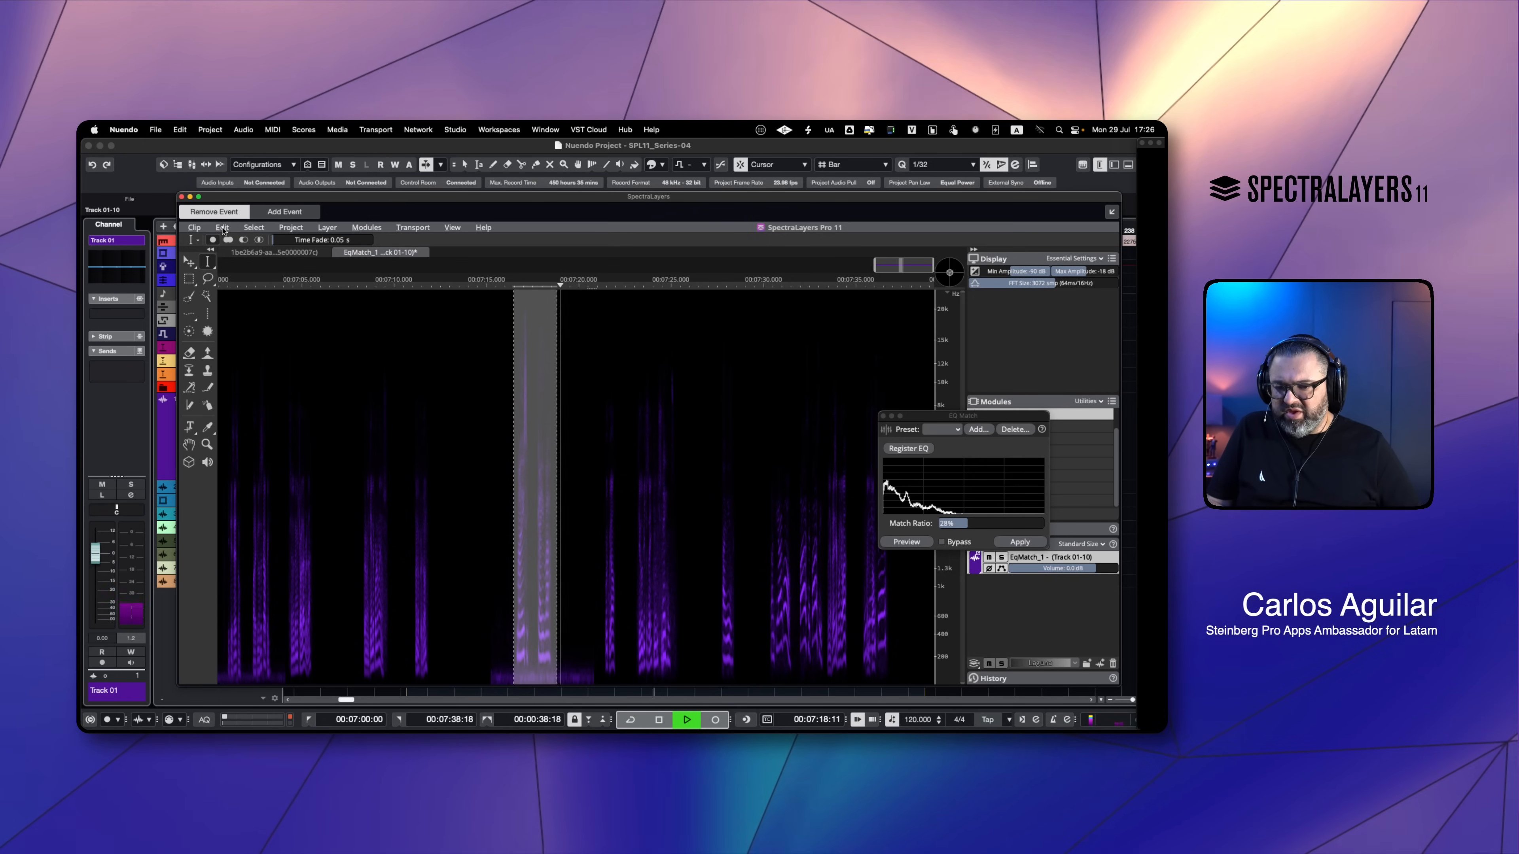
{"action": "left_click", "coordinate": [222, 229]}
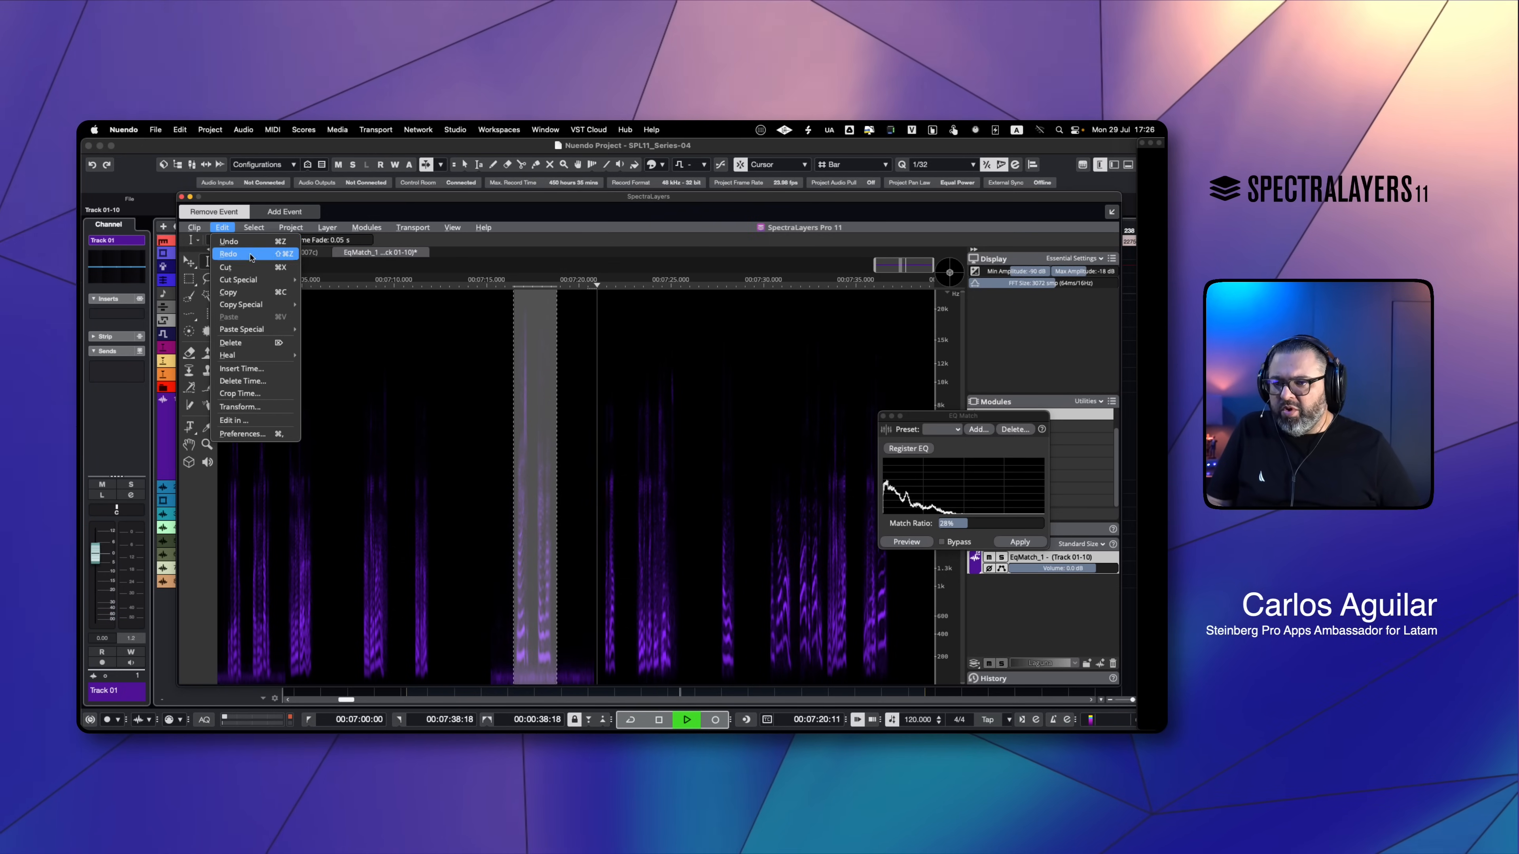
{"action": "left_click", "coordinate": [250, 255]}
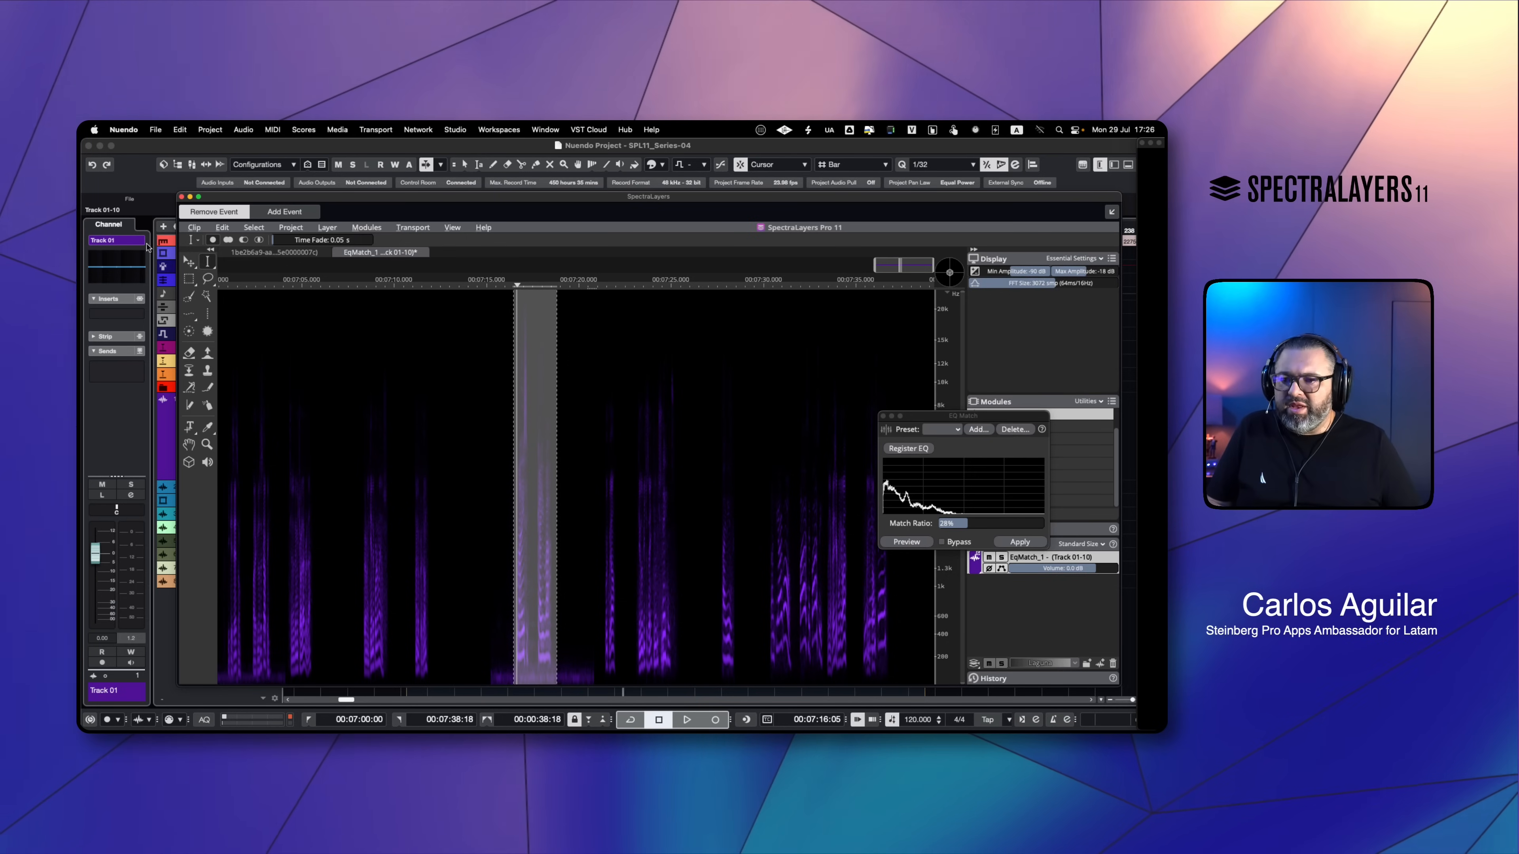
Close the SpectraLayers editor, go to the event under the Ambience Match marker, and play it from 08:00.
{"action": "left_click", "coordinate": [183, 197]}
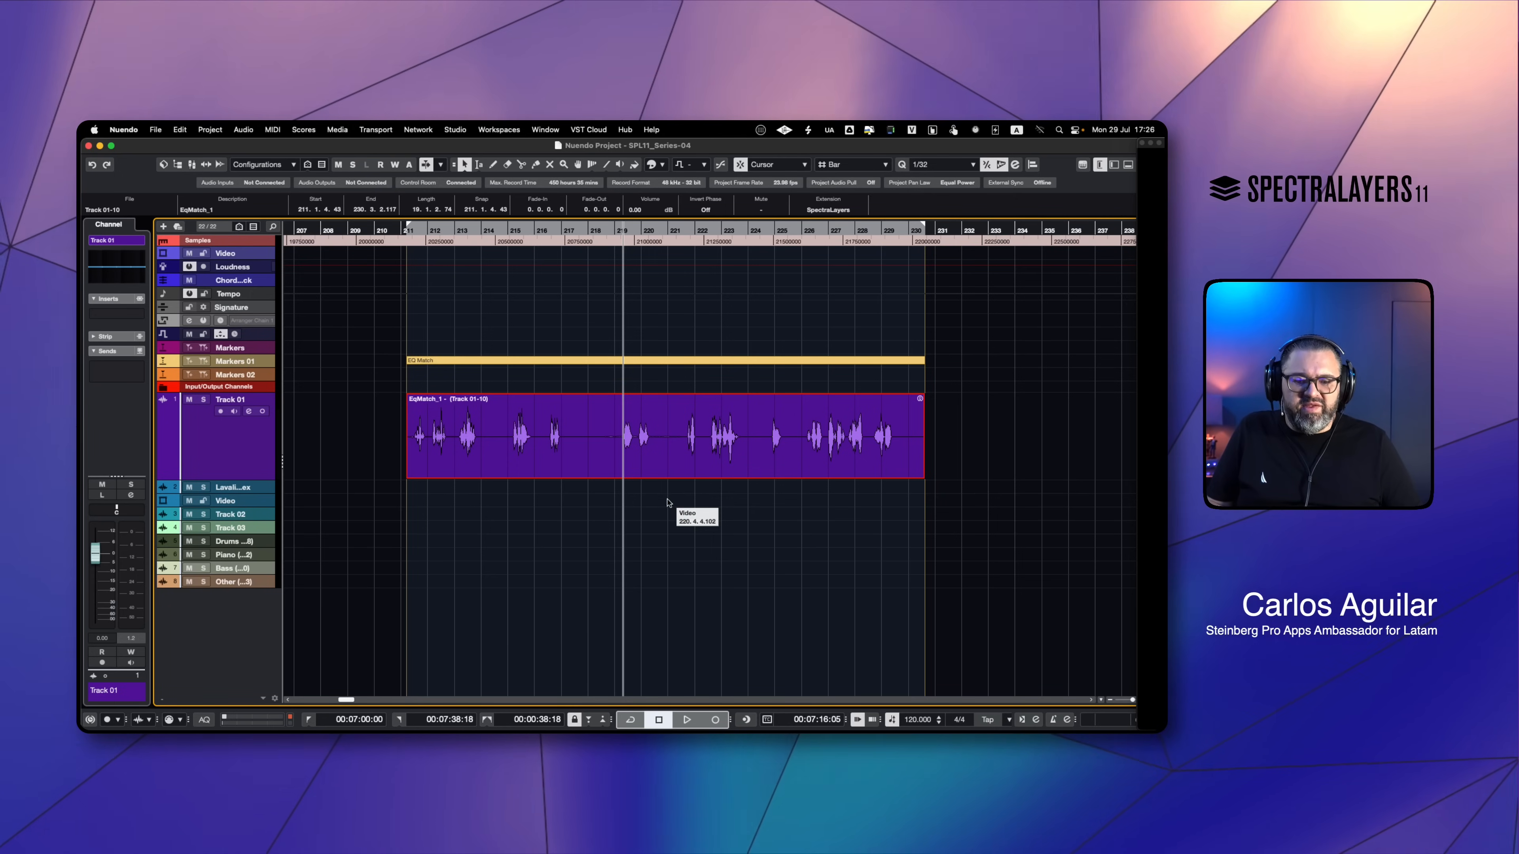
{"action": "scroll", "coordinate": [668, 502], "scroll_direction": "right", "scroll_amount": 5}
{"action": "scroll", "coordinate": [669, 502], "scroll_direction": "left", "scroll_amount": 3}
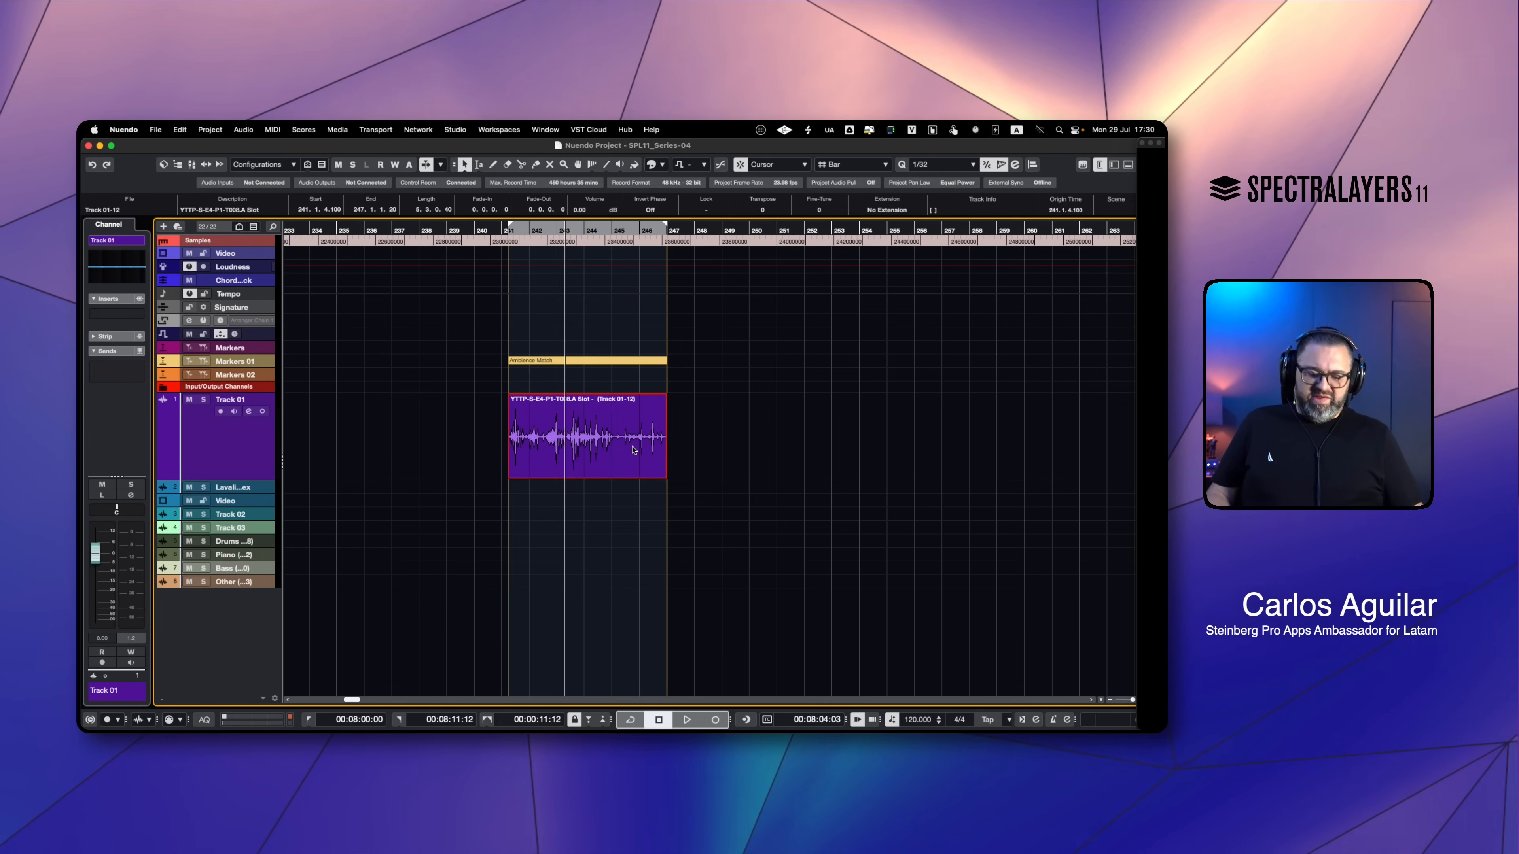
{"action": "key", "text": "space"}
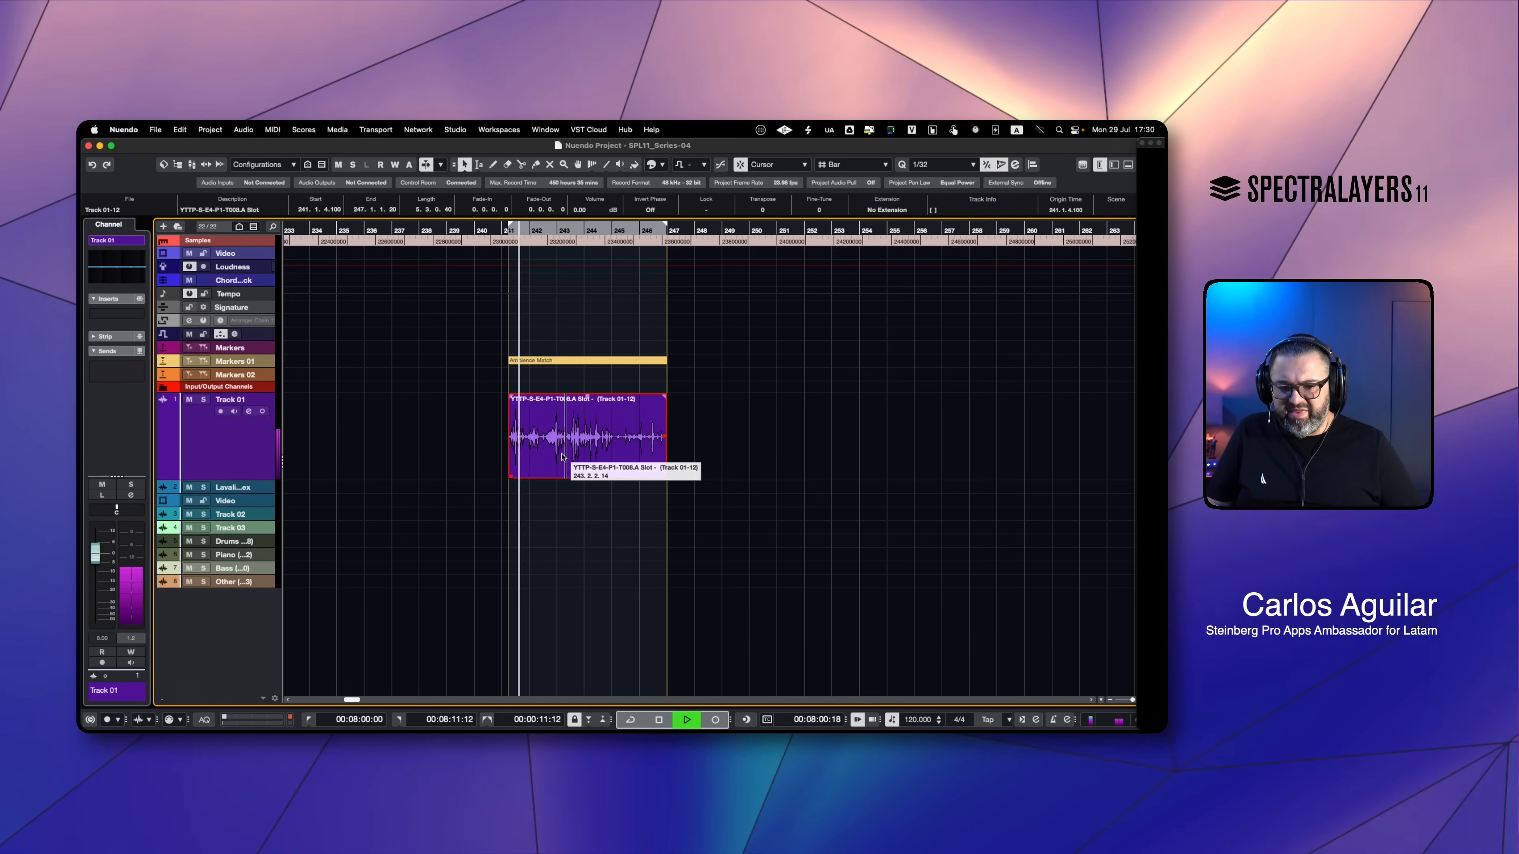
{"action": "key", "text": "space"}
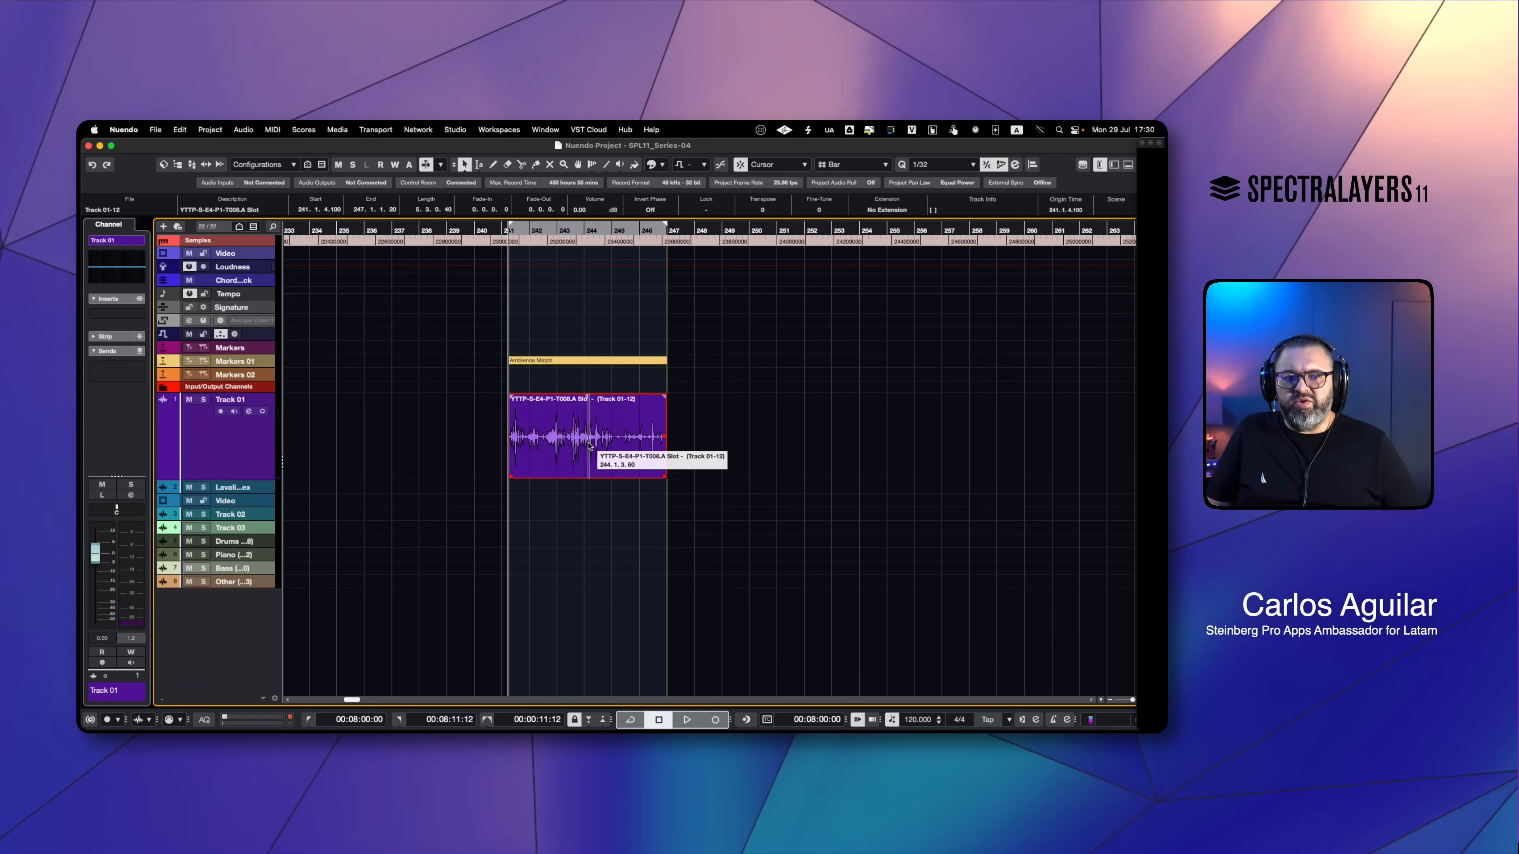
Assign SpectraLayers as the extension of the YTTP-S-E4-P1-T008.A Slot event and play its spectrogram from about 08:03.
{"action": "left_click", "coordinate": [887, 209]}
{"action": "left_click", "coordinate": [893, 252]}
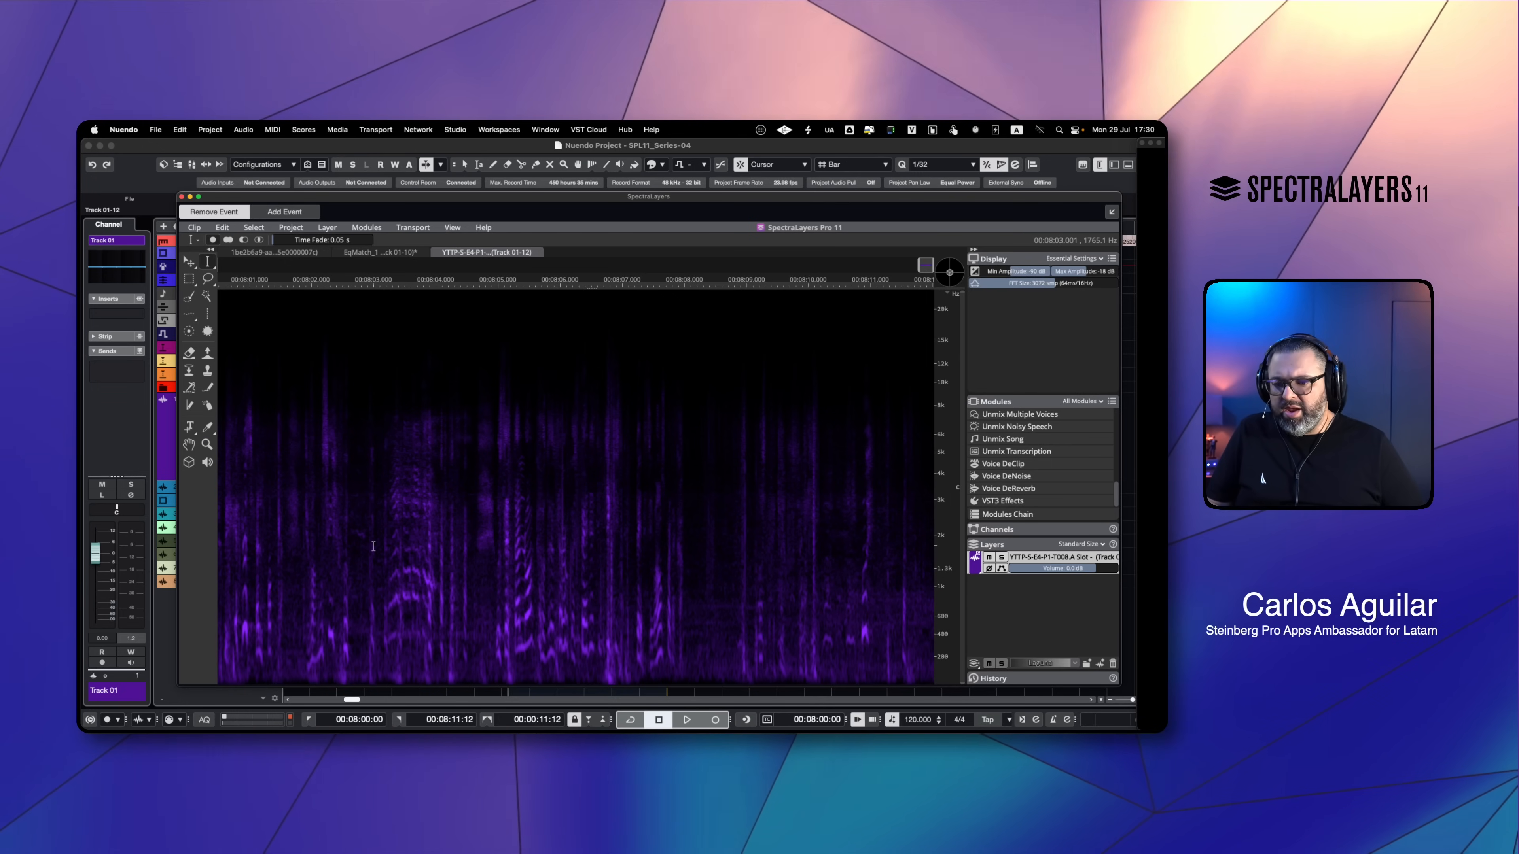
{"action": "left_click", "coordinate": [374, 546]}
{"action": "key", "text": "space"}
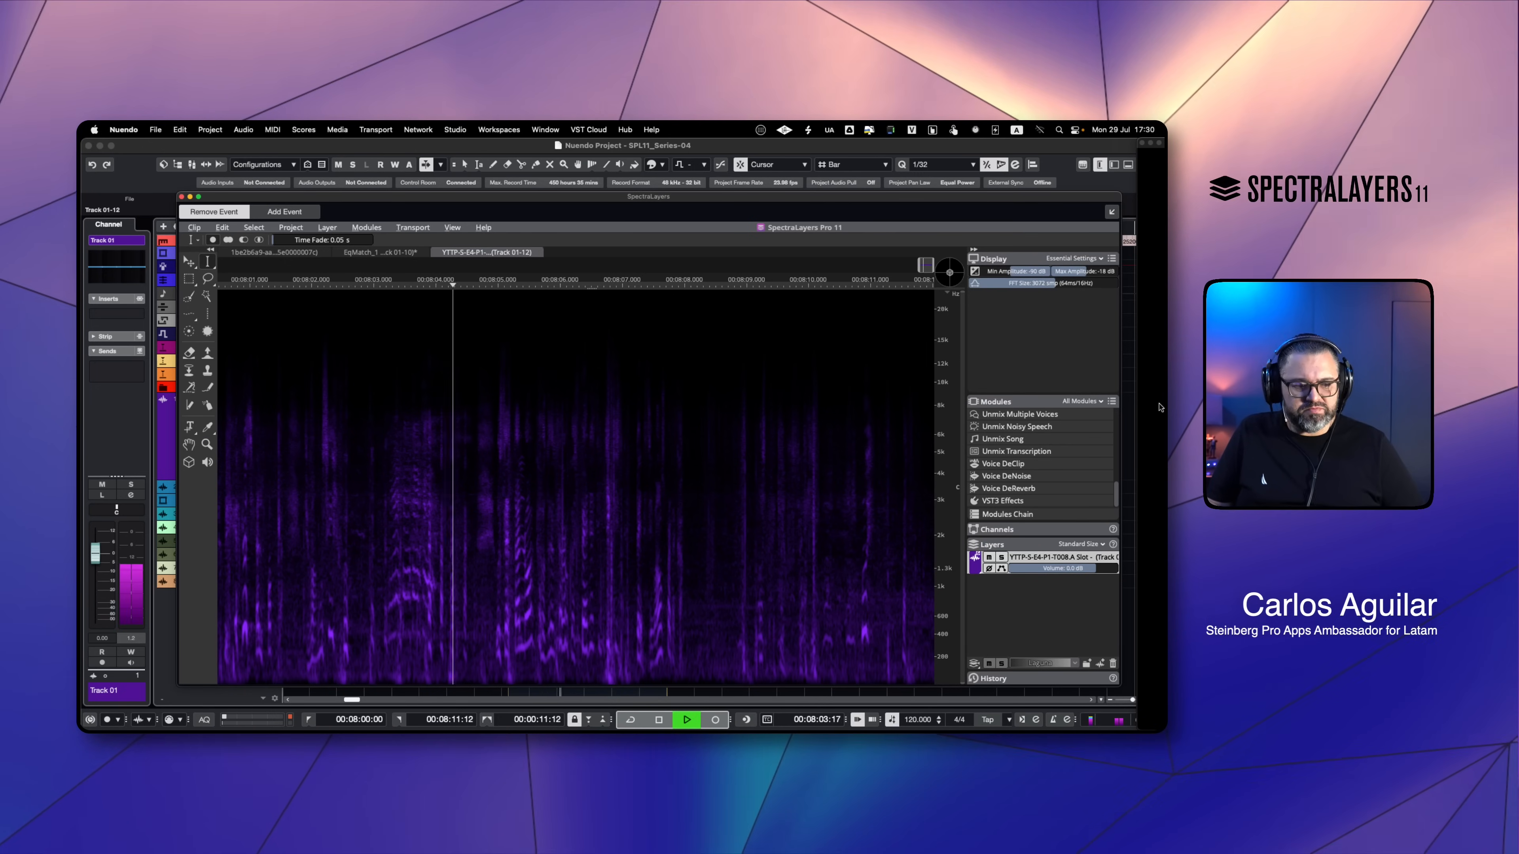
Stop playback, narrow the modules to the Unmix category, and apply Unmix Noisy Speech to the dialogue event.
{"action": "key", "text": "space"}
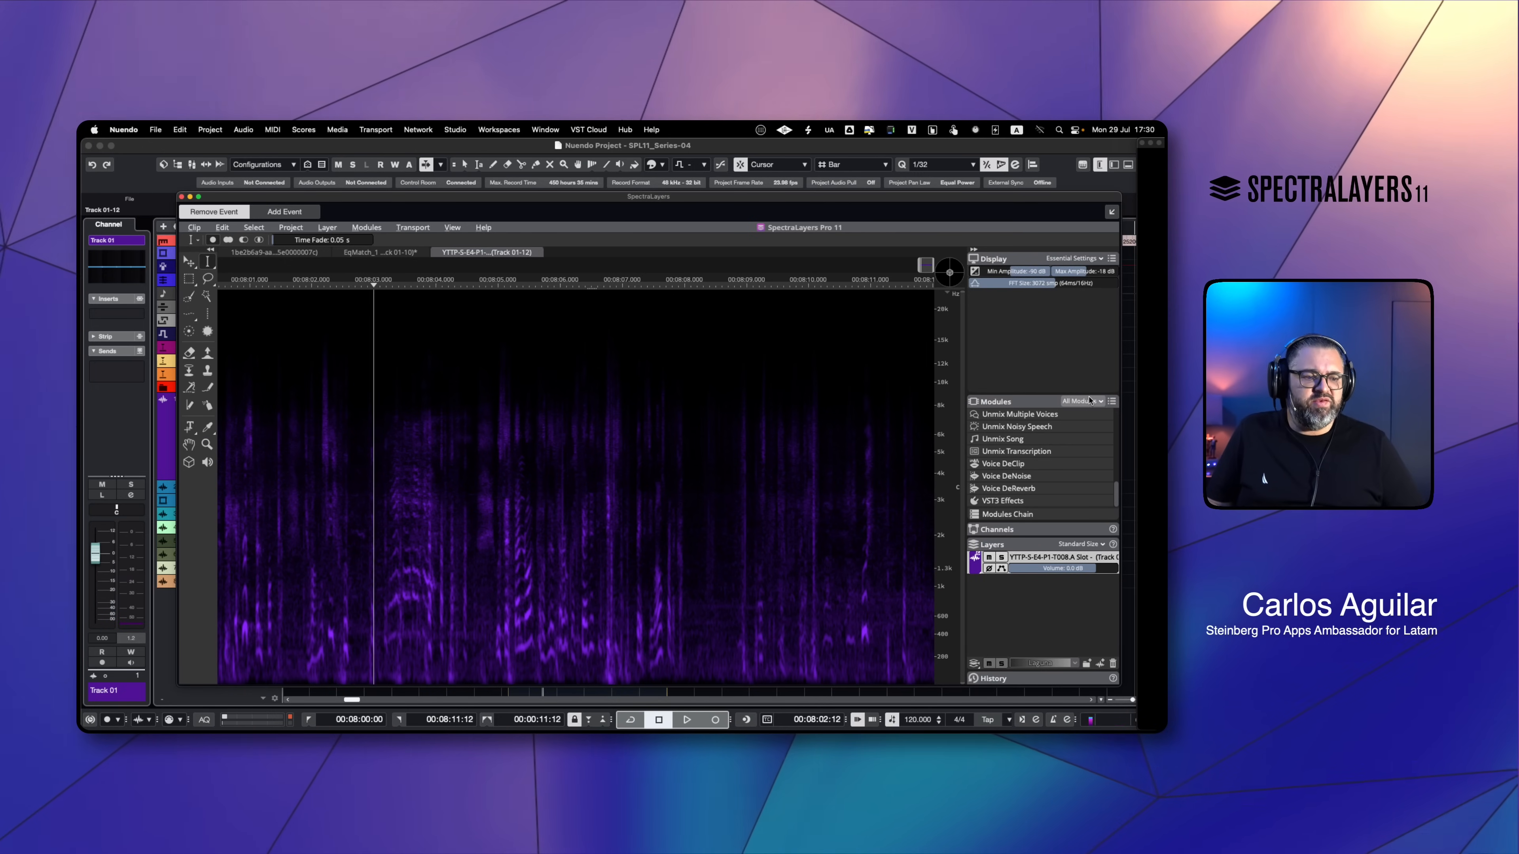
{"action": "left_click", "coordinate": [1090, 400]}
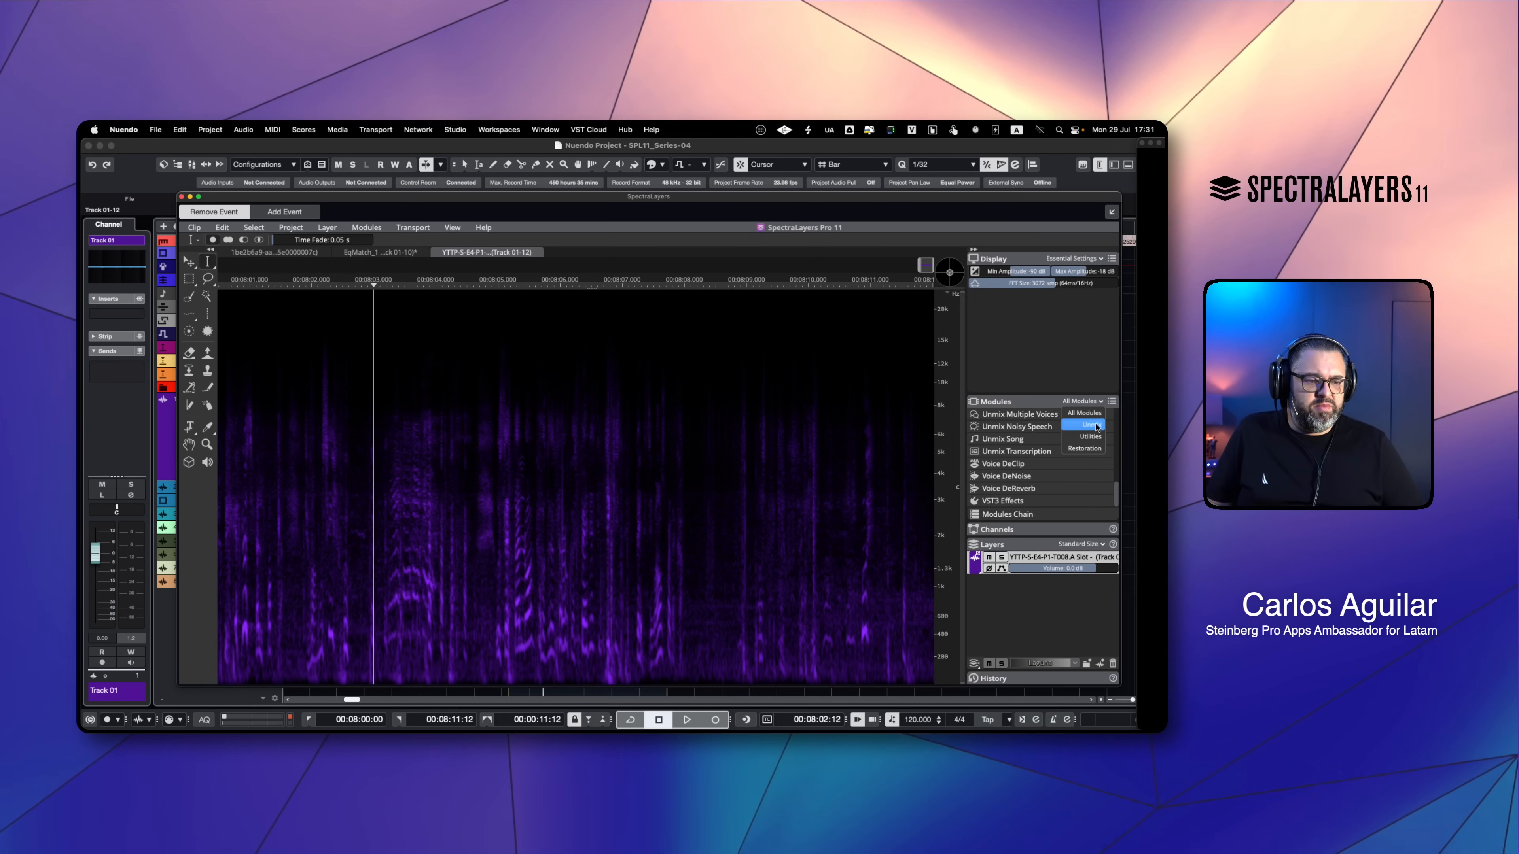
{"action": "left_click", "coordinate": [1091, 424]}
{"action": "left_click", "coordinate": [1017, 476]}
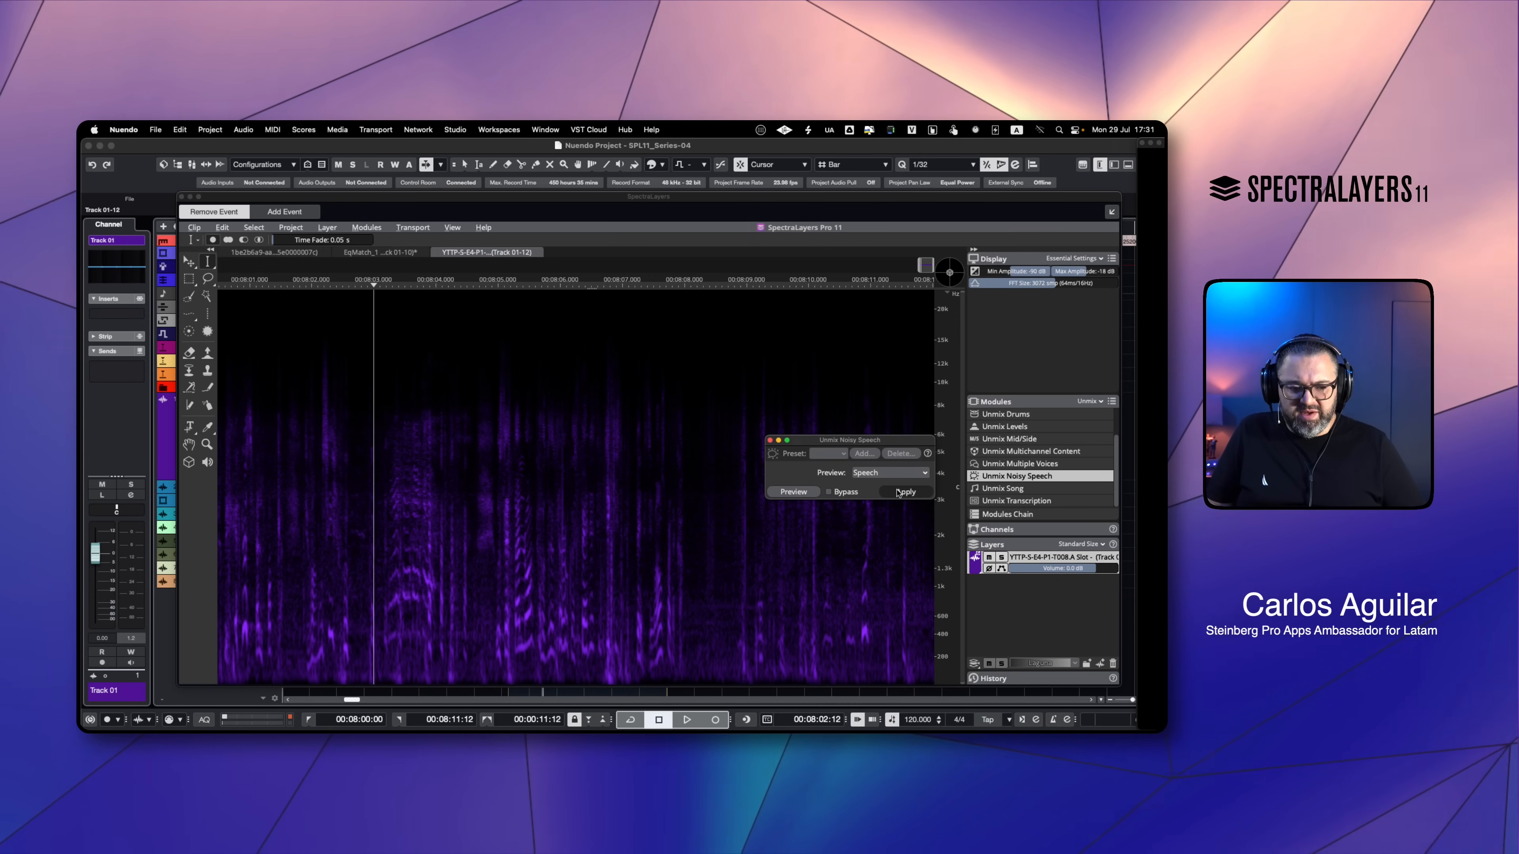
{"action": "left_click", "coordinate": [899, 492]}
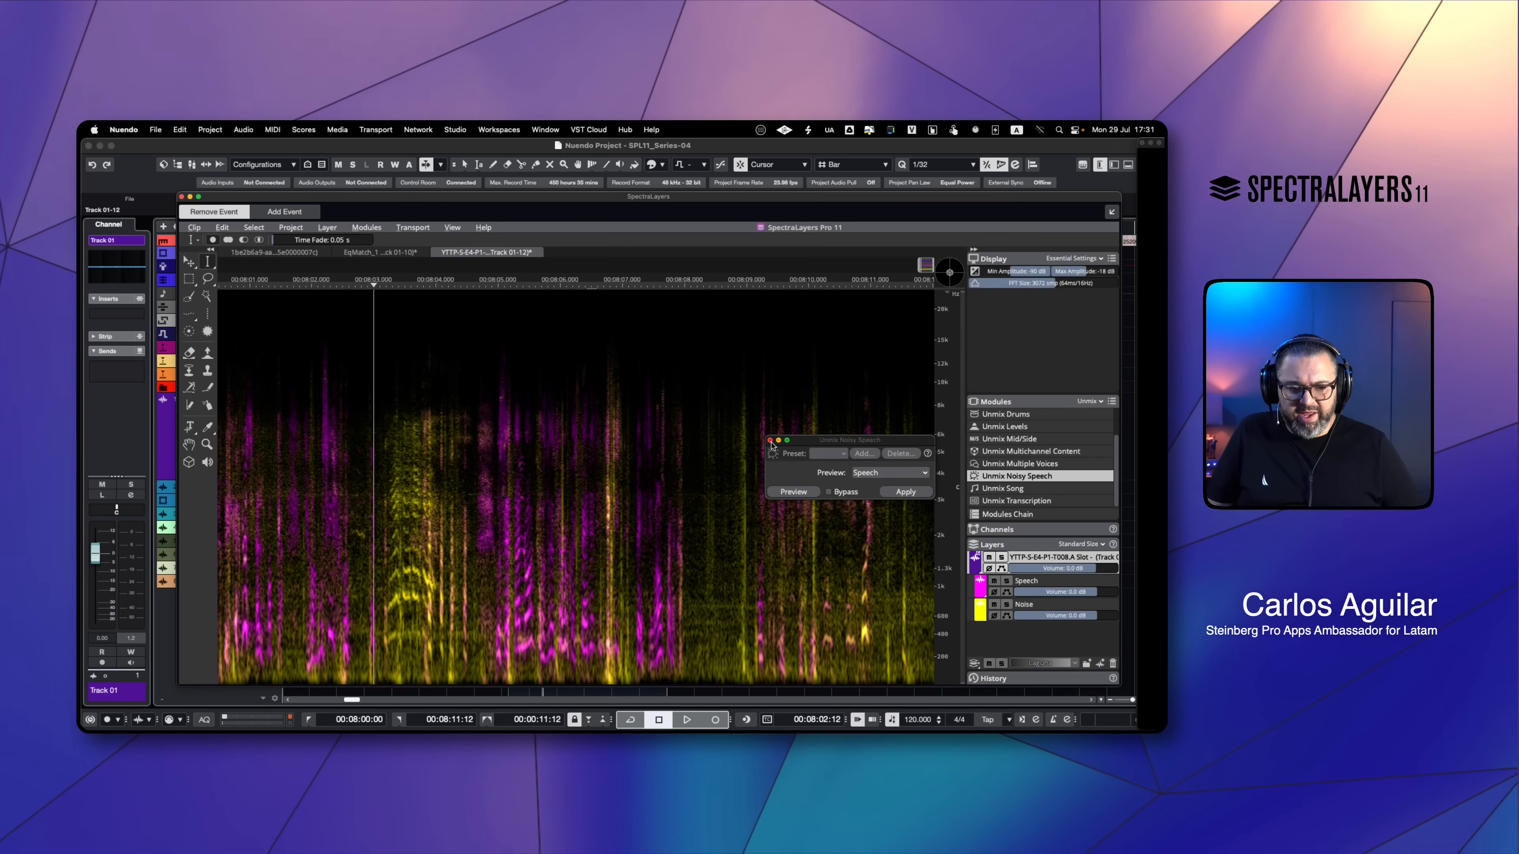
{"action": "left_click", "coordinate": [771, 444]}
Play from about 08:04.6 and mute the Noise layer to audition the Speech layer alone.
{"action": "left_click", "coordinate": [467, 562]}
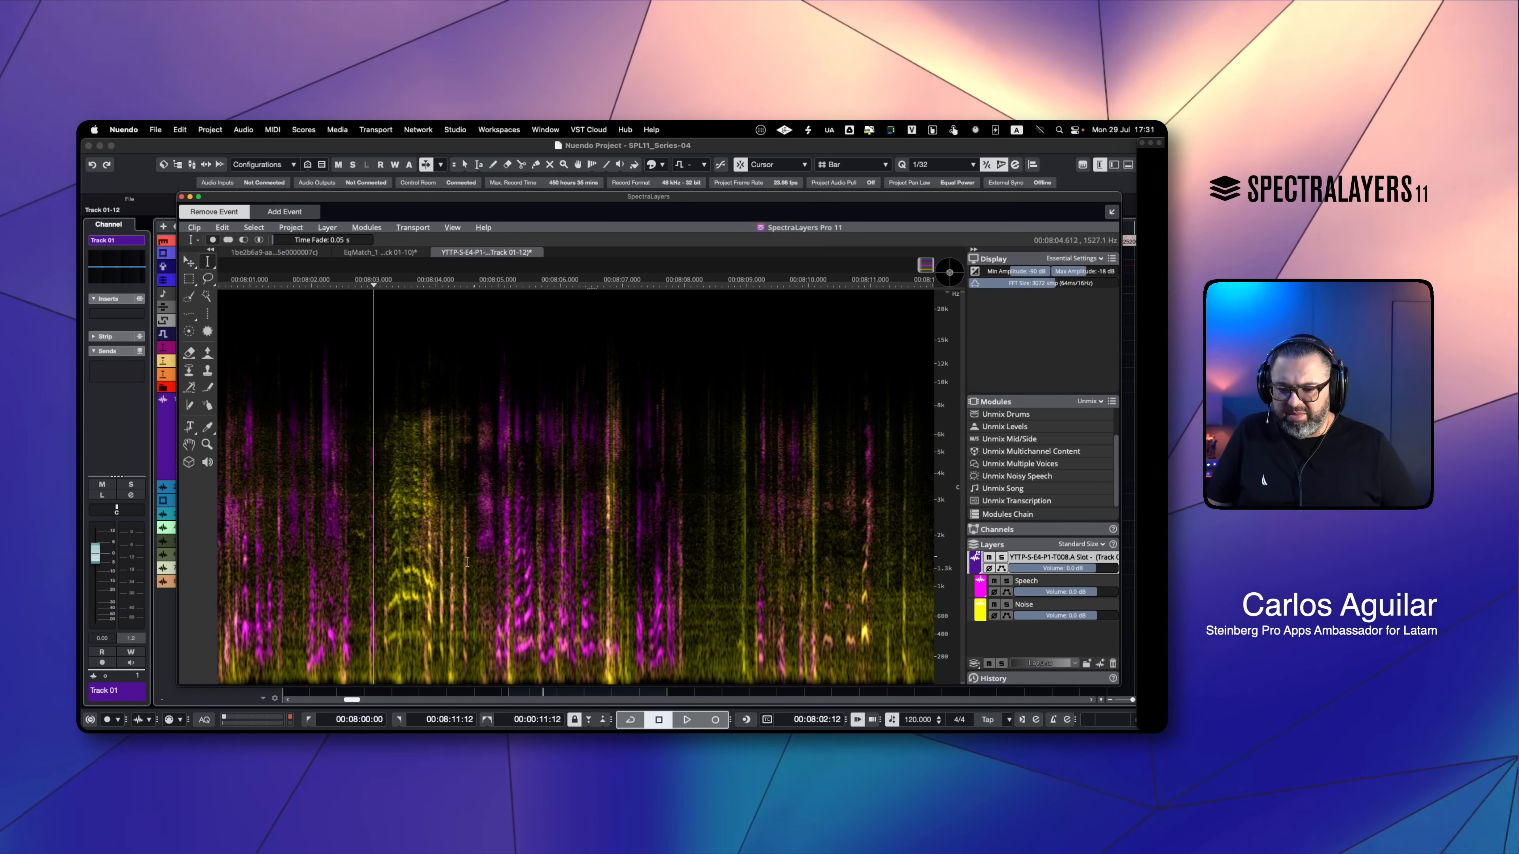
{"action": "key", "text": "space"}
{"action": "left_click", "coordinate": [994, 605]}
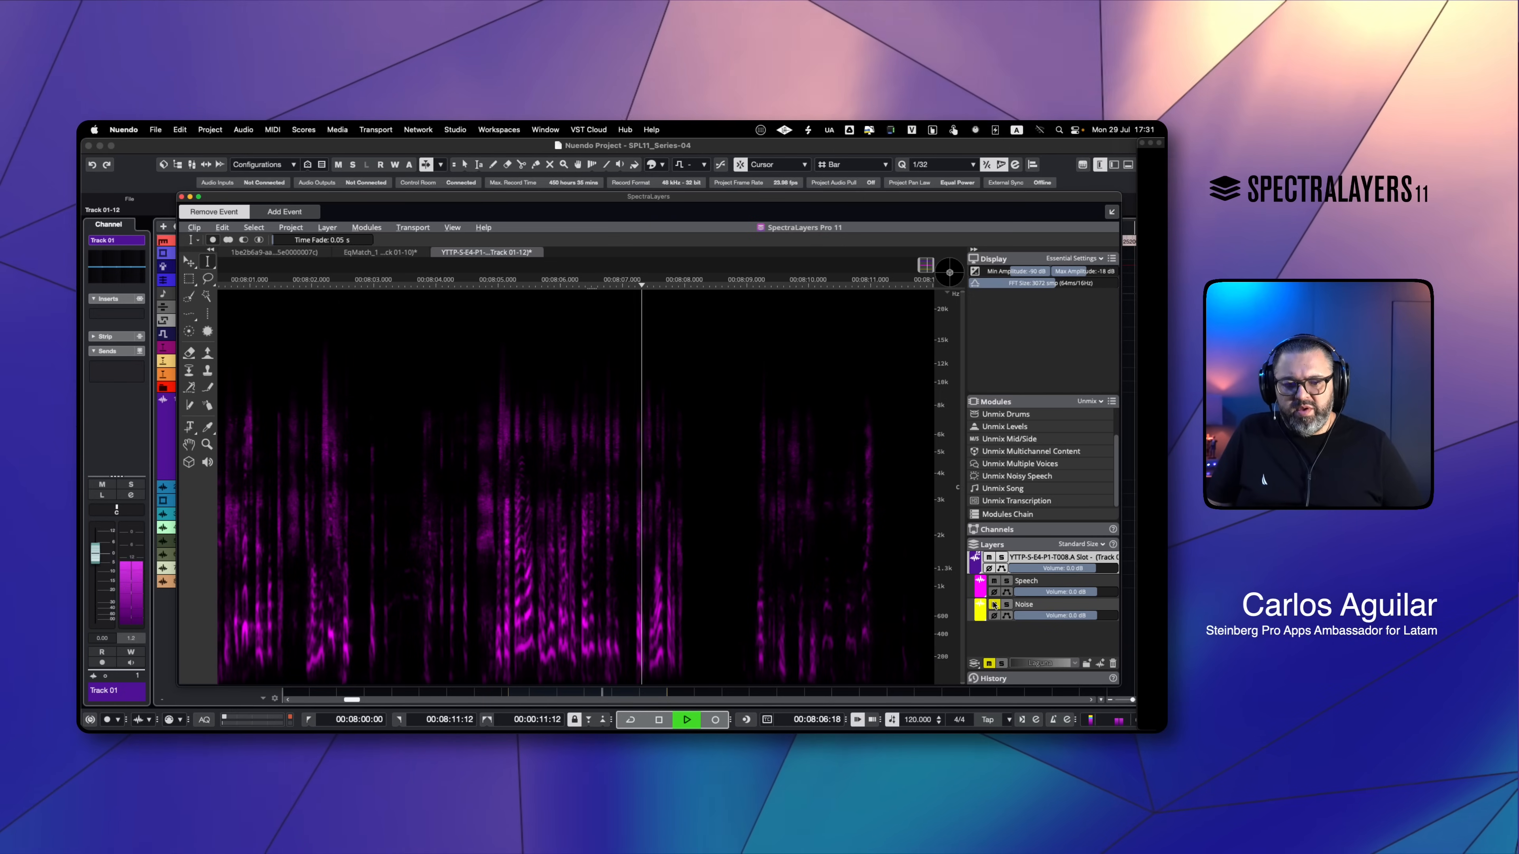
{"action": "key", "text": "space"}
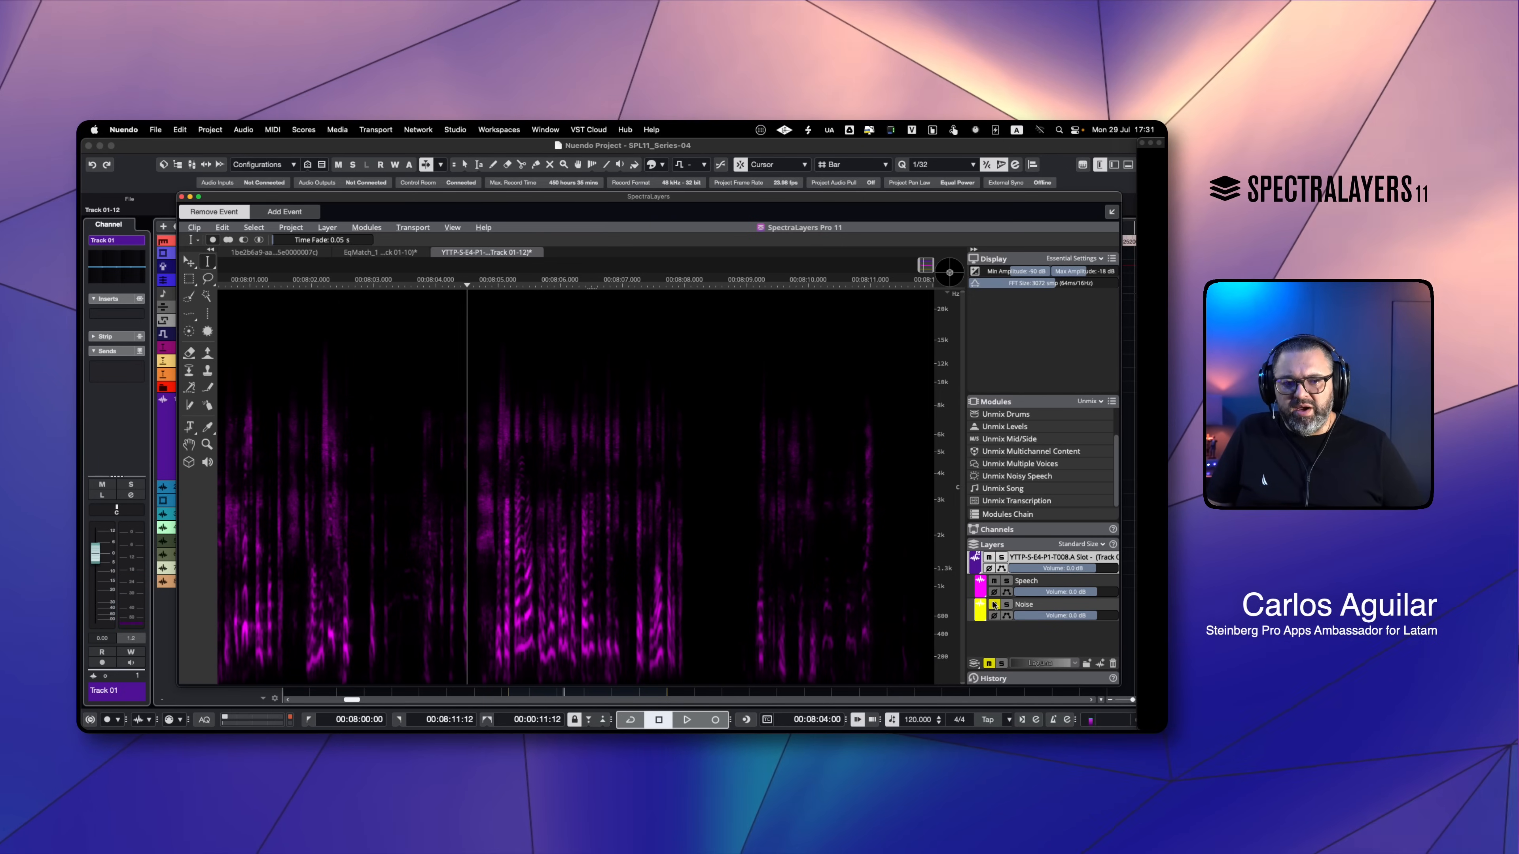
{"action": "key", "text": "space"}
{"action": "key", "text": "space"}
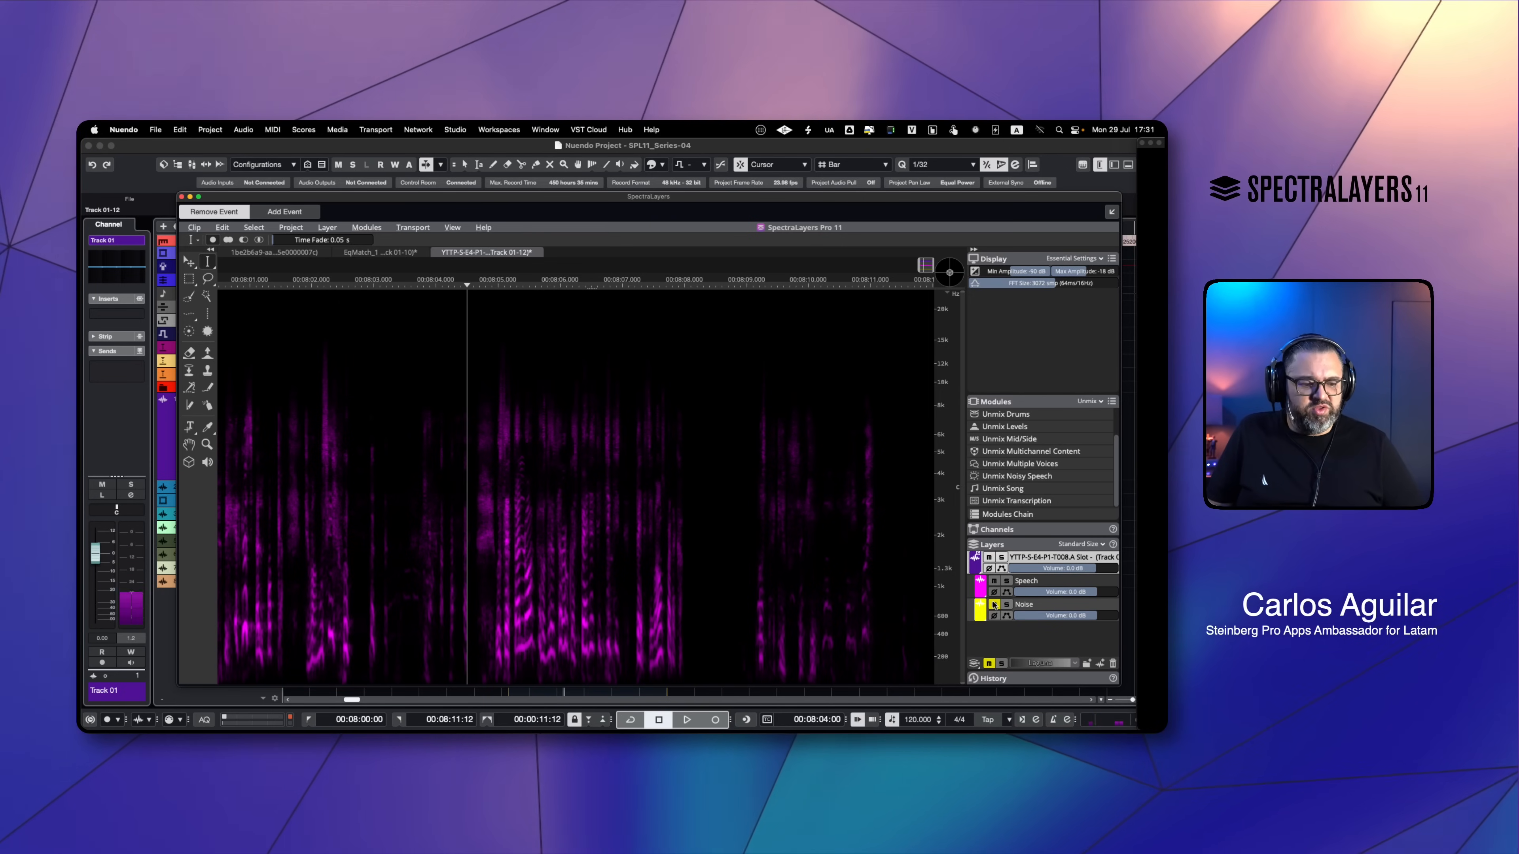
Unmute and select the Noise layer, mute the Speech layer, and open the Ambience Match module.
{"action": "left_click", "coordinate": [994, 604]}
{"action": "left_click", "coordinate": [1032, 605]}
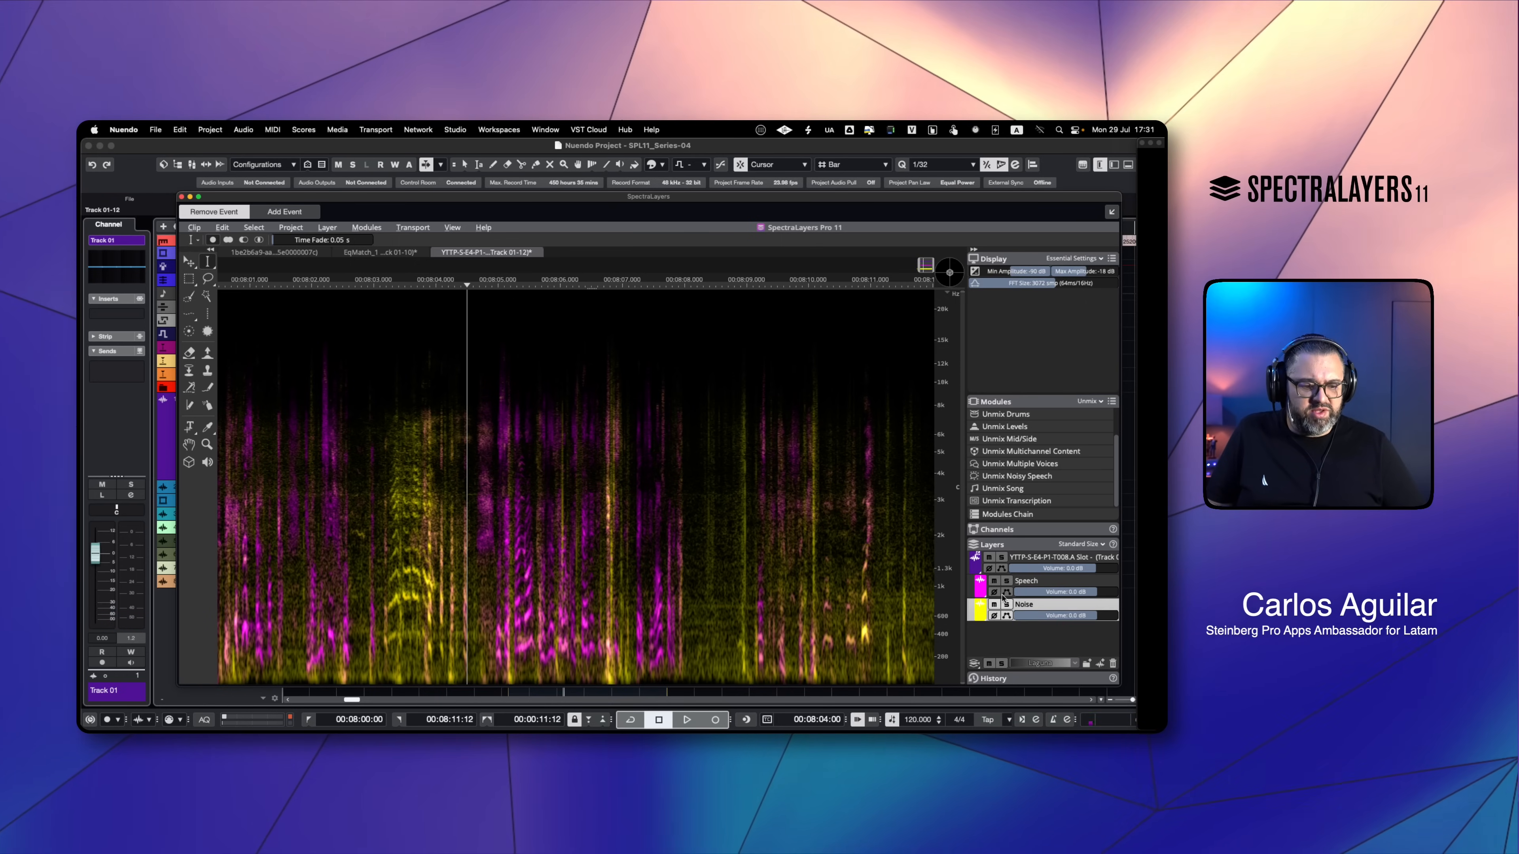
{"action": "left_click", "coordinate": [994, 580]}
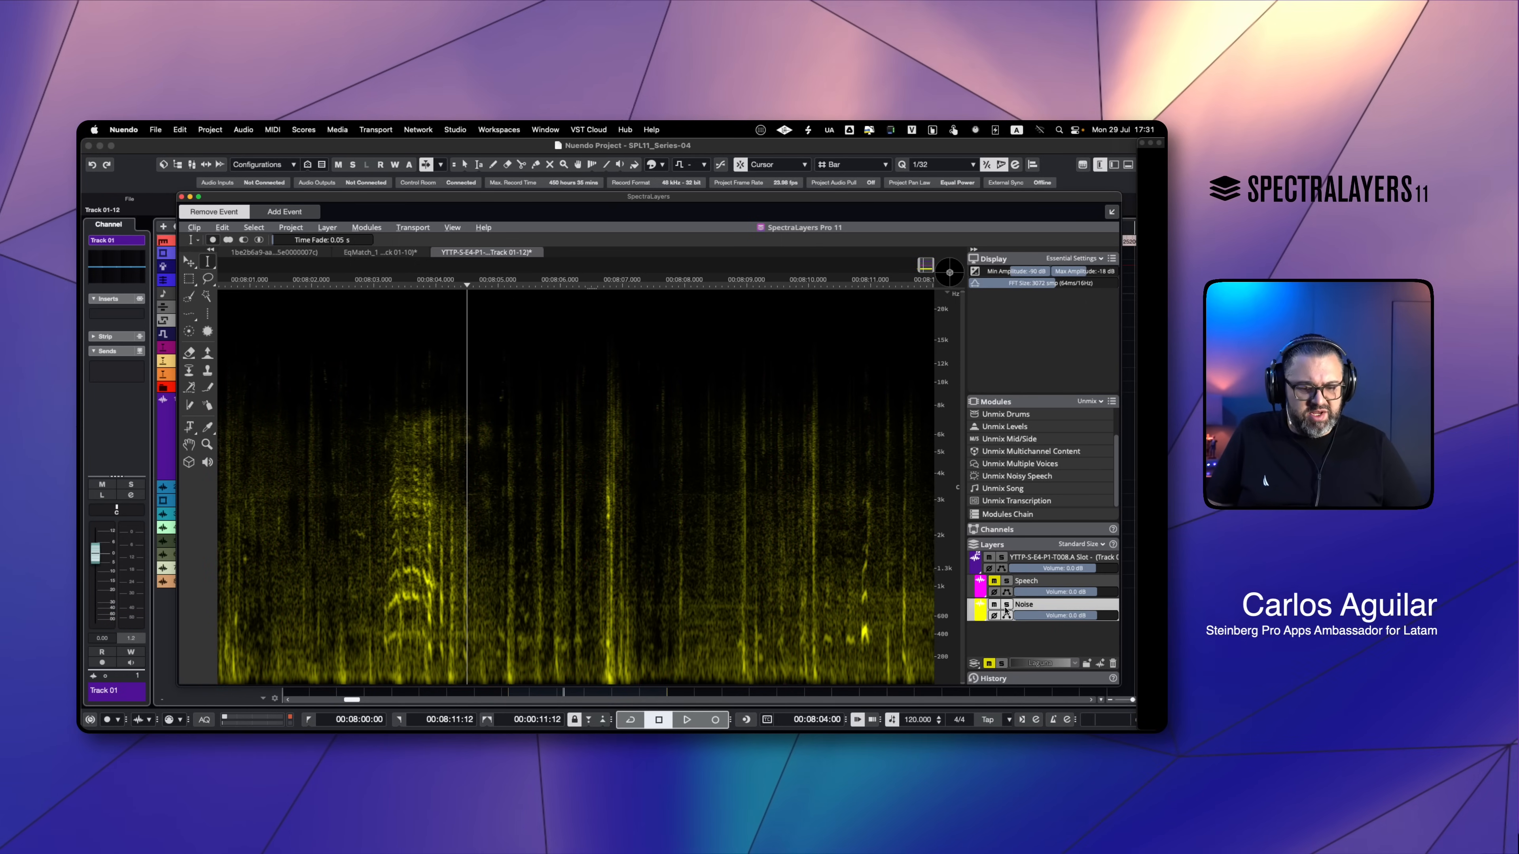
{"action": "left_click", "coordinate": [1095, 404]}
{"action": "left_click", "coordinate": [1088, 417]}
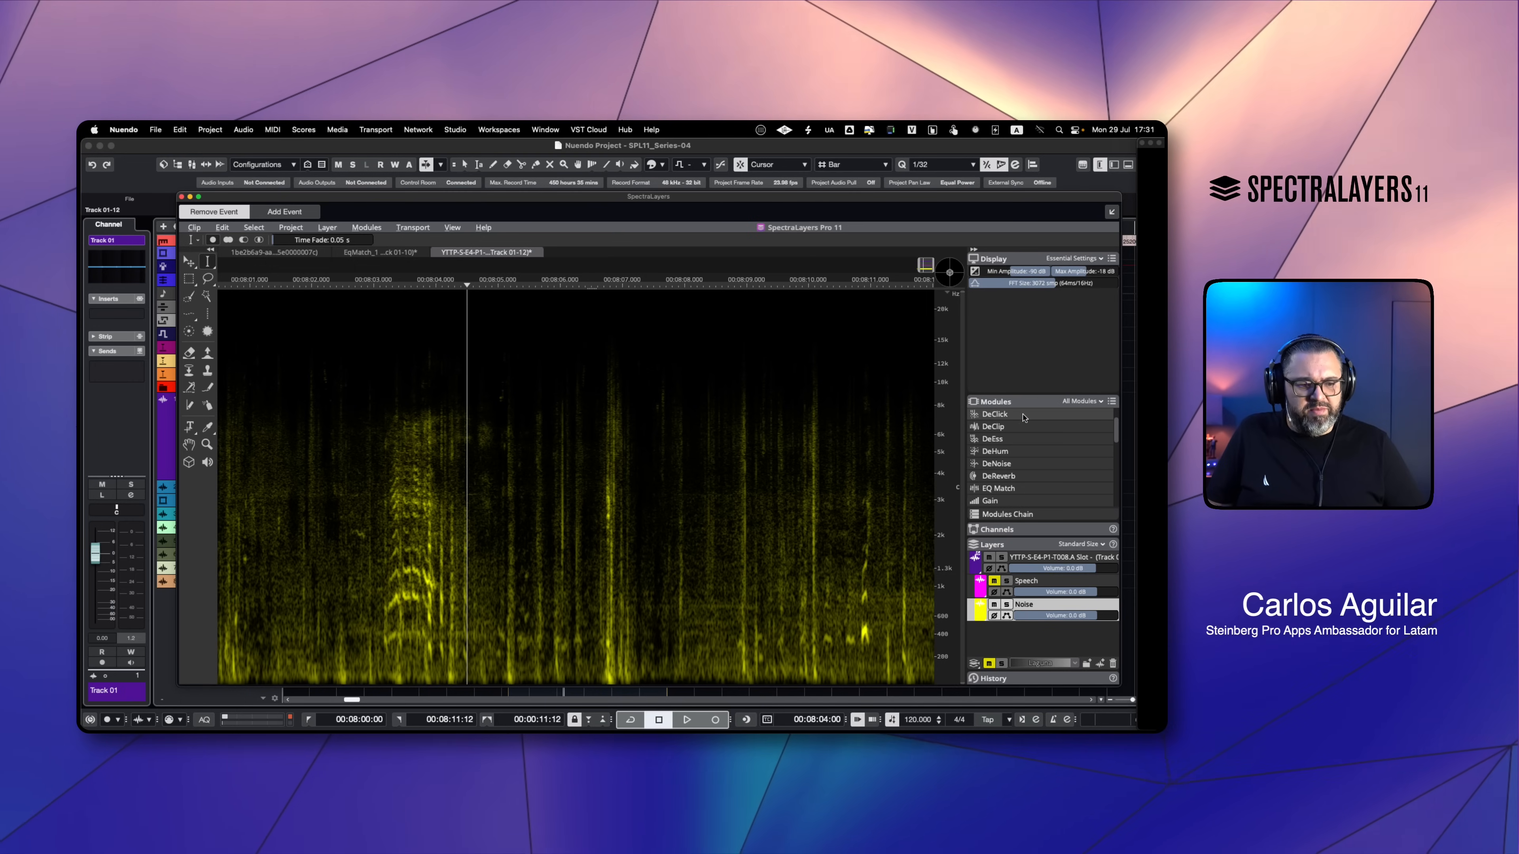
{"action": "double_click", "coordinate": [1024, 415]}
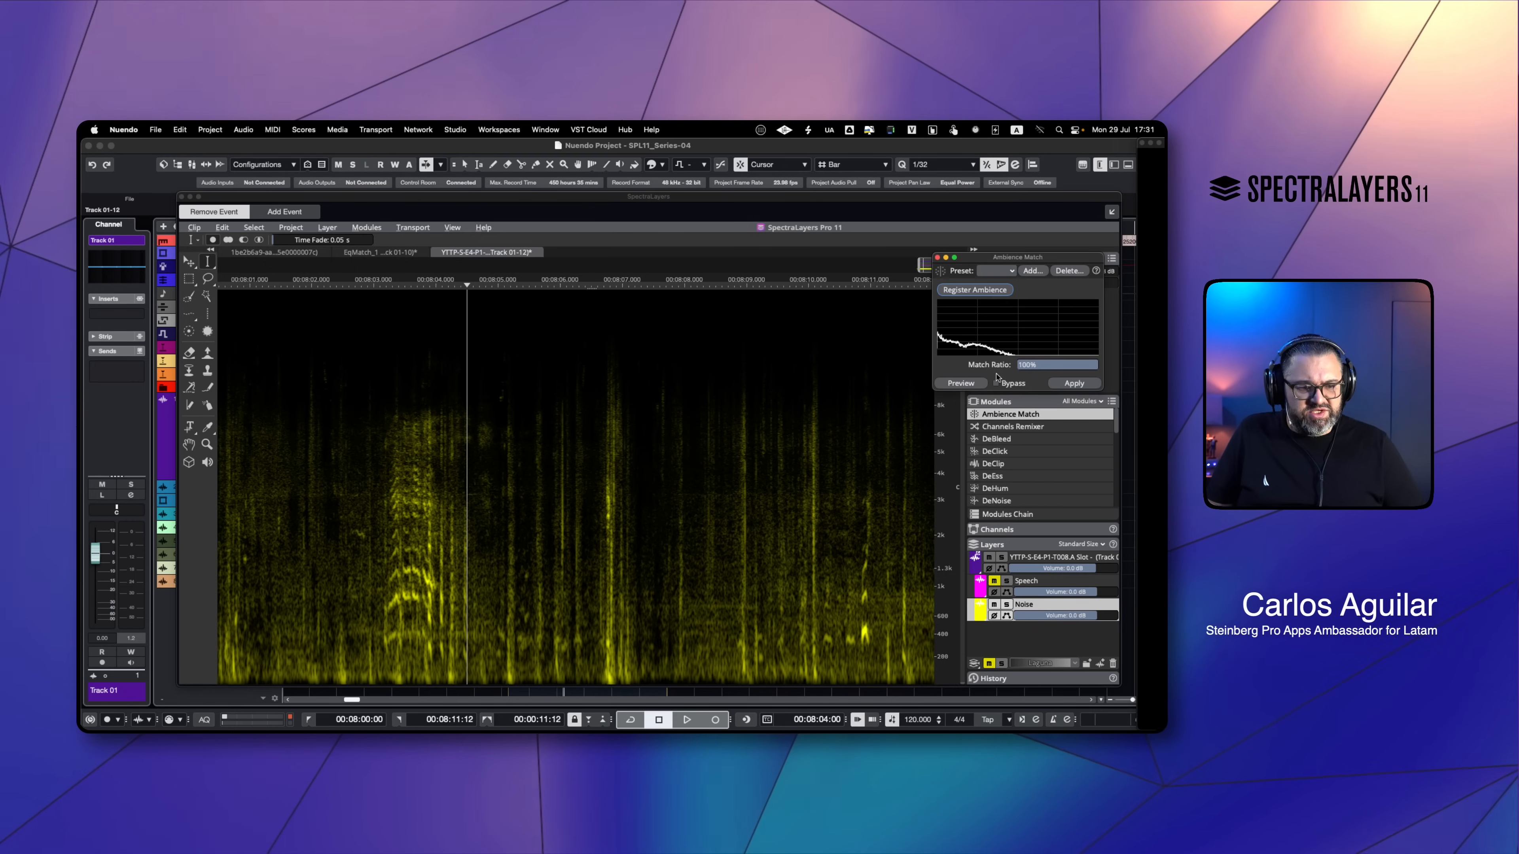
Audition the speech-free part of the Noise layer, select about 08:08 to 08:09, and register it as the ambience.
{"action": "left_click", "coordinate": [699, 612]}
{"action": "key", "text": "space"}
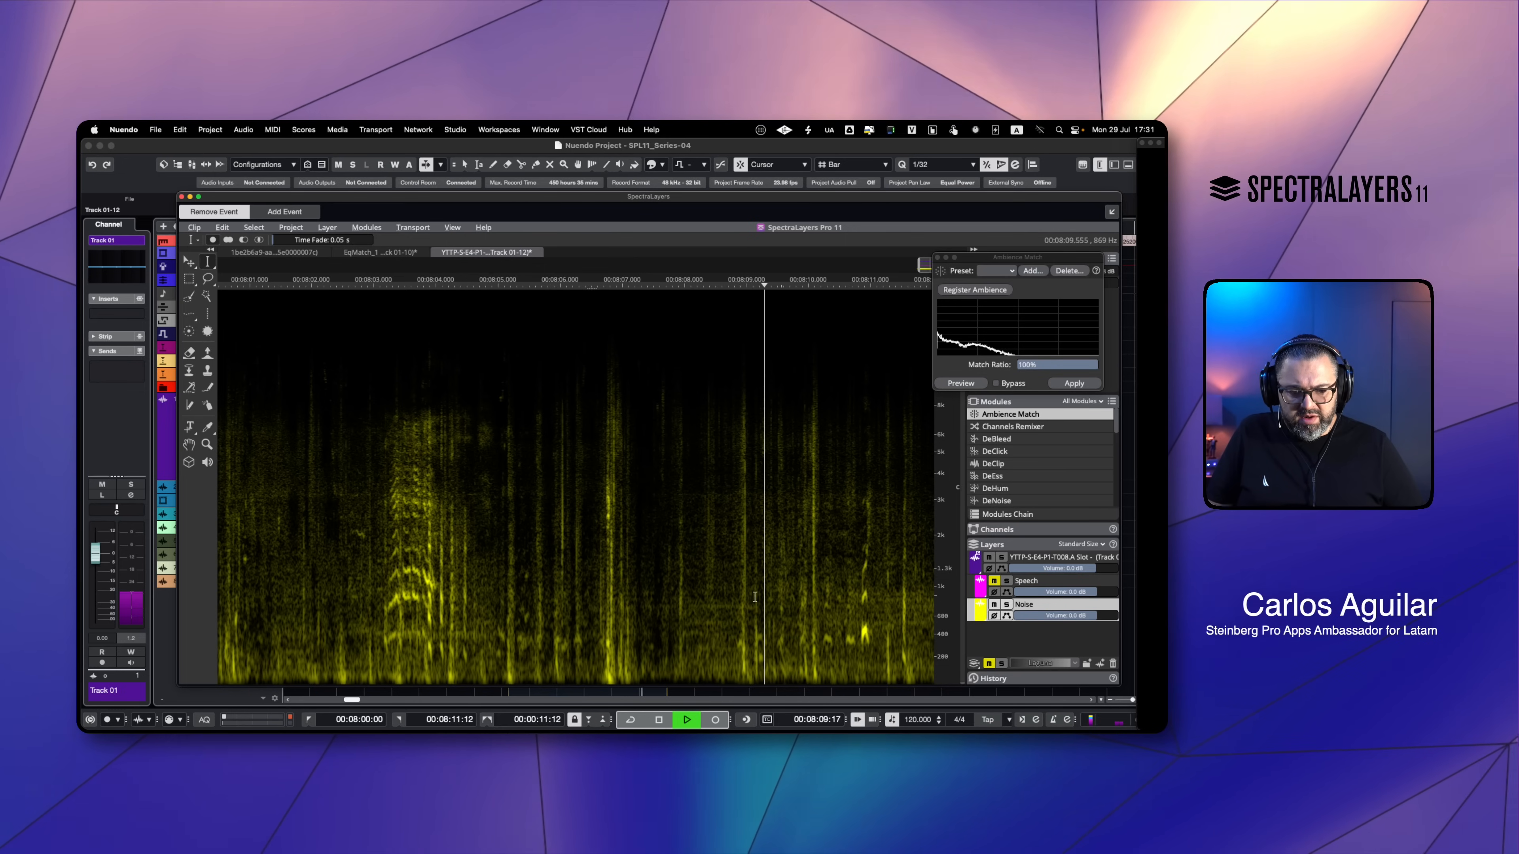
{"action": "key", "text": "space"}
{"action": "left_click_drag", "start_coordinate": [678, 601], "coordinate": [740, 605]}
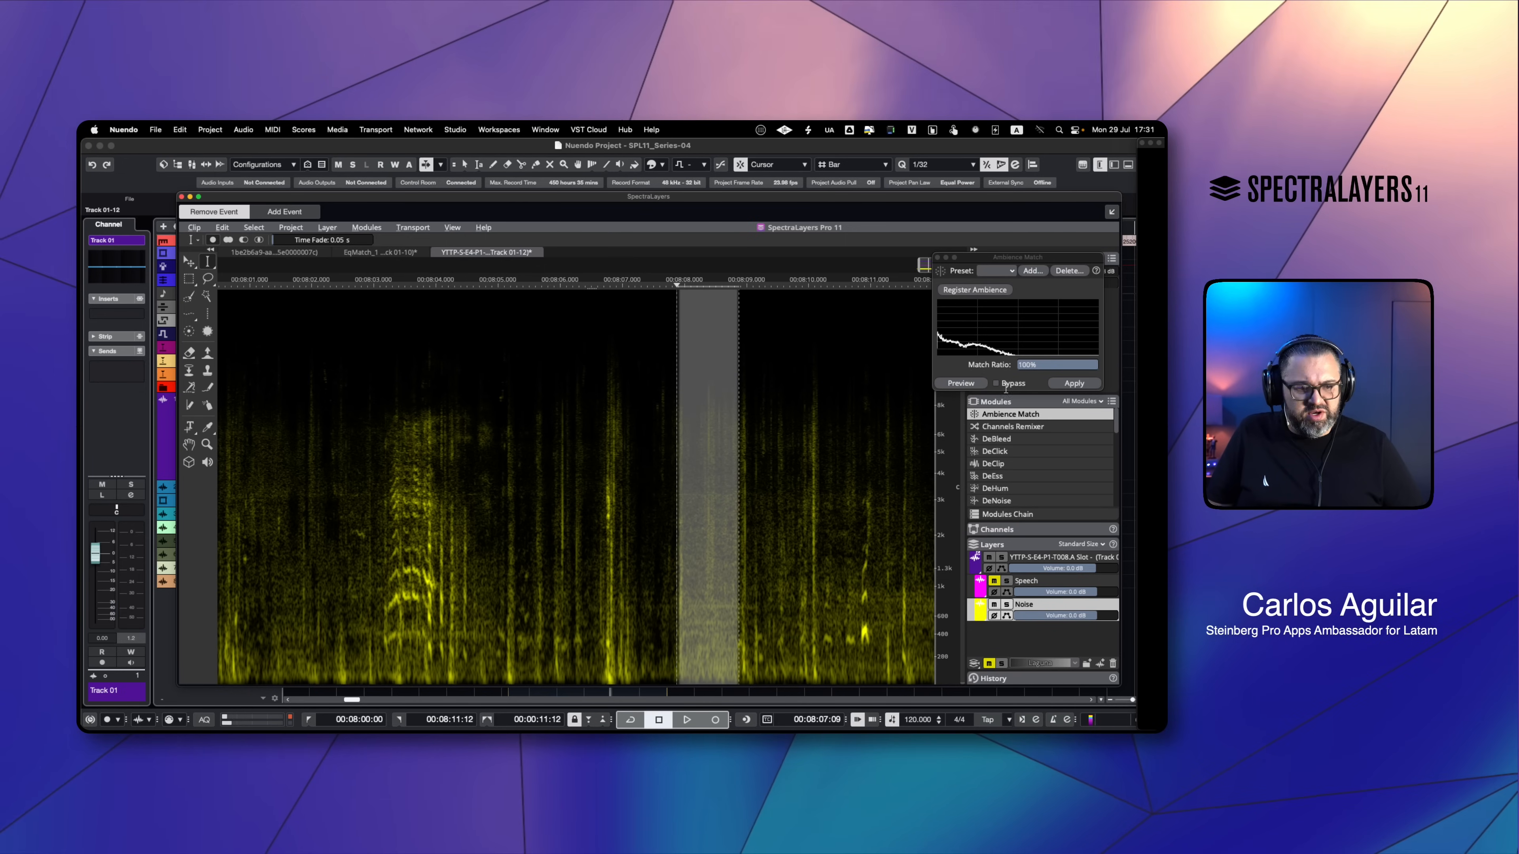
{"action": "left_click", "coordinate": [988, 290]}
Clear the time selection and replace the whole Noise layer's content with silence using the Signal Generator's Silence preset.
{"action": "left_click", "coordinate": [588, 559]}
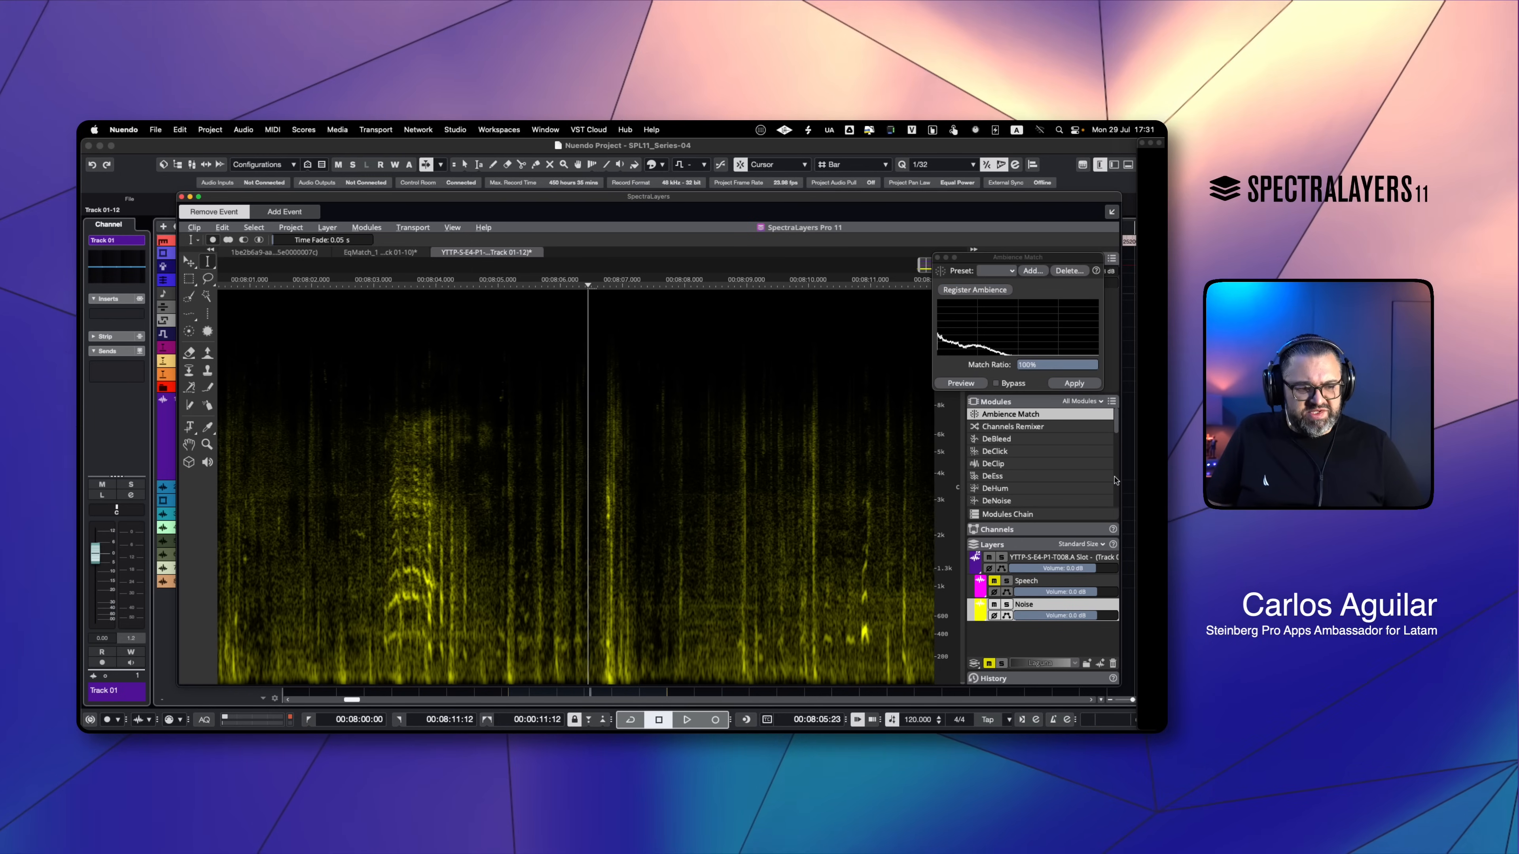
{"action": "scroll", "coordinate": [1034, 461], "scroll_direction": "down", "scroll_amount": 5}
{"action": "scroll", "coordinate": [1033, 460], "scroll_direction": "down", "scroll_amount": 4}
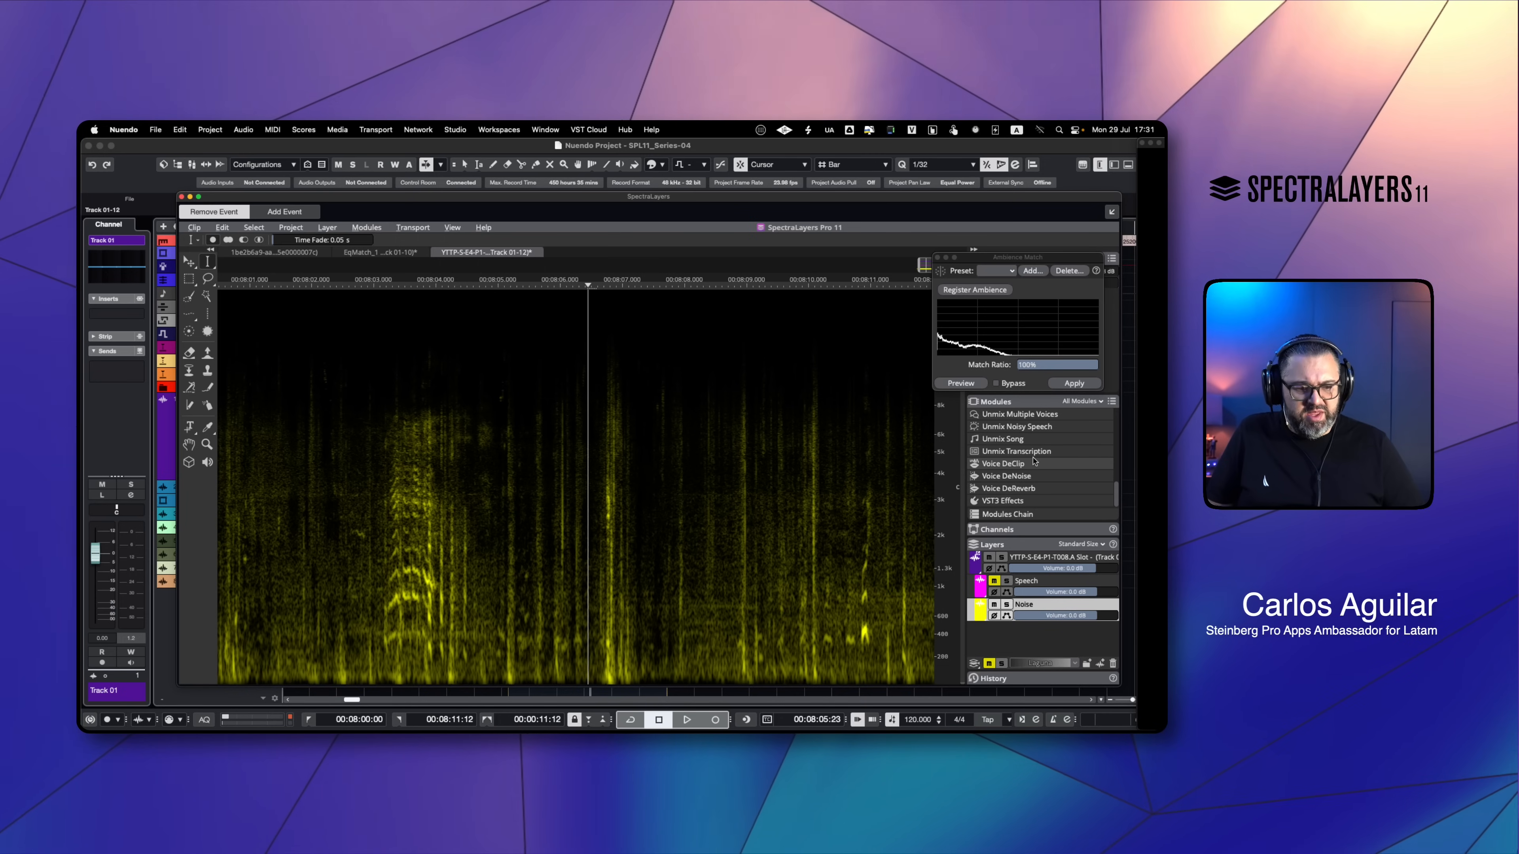
{"action": "scroll", "coordinate": [1033, 461], "scroll_direction": "up", "scroll_amount": 4}
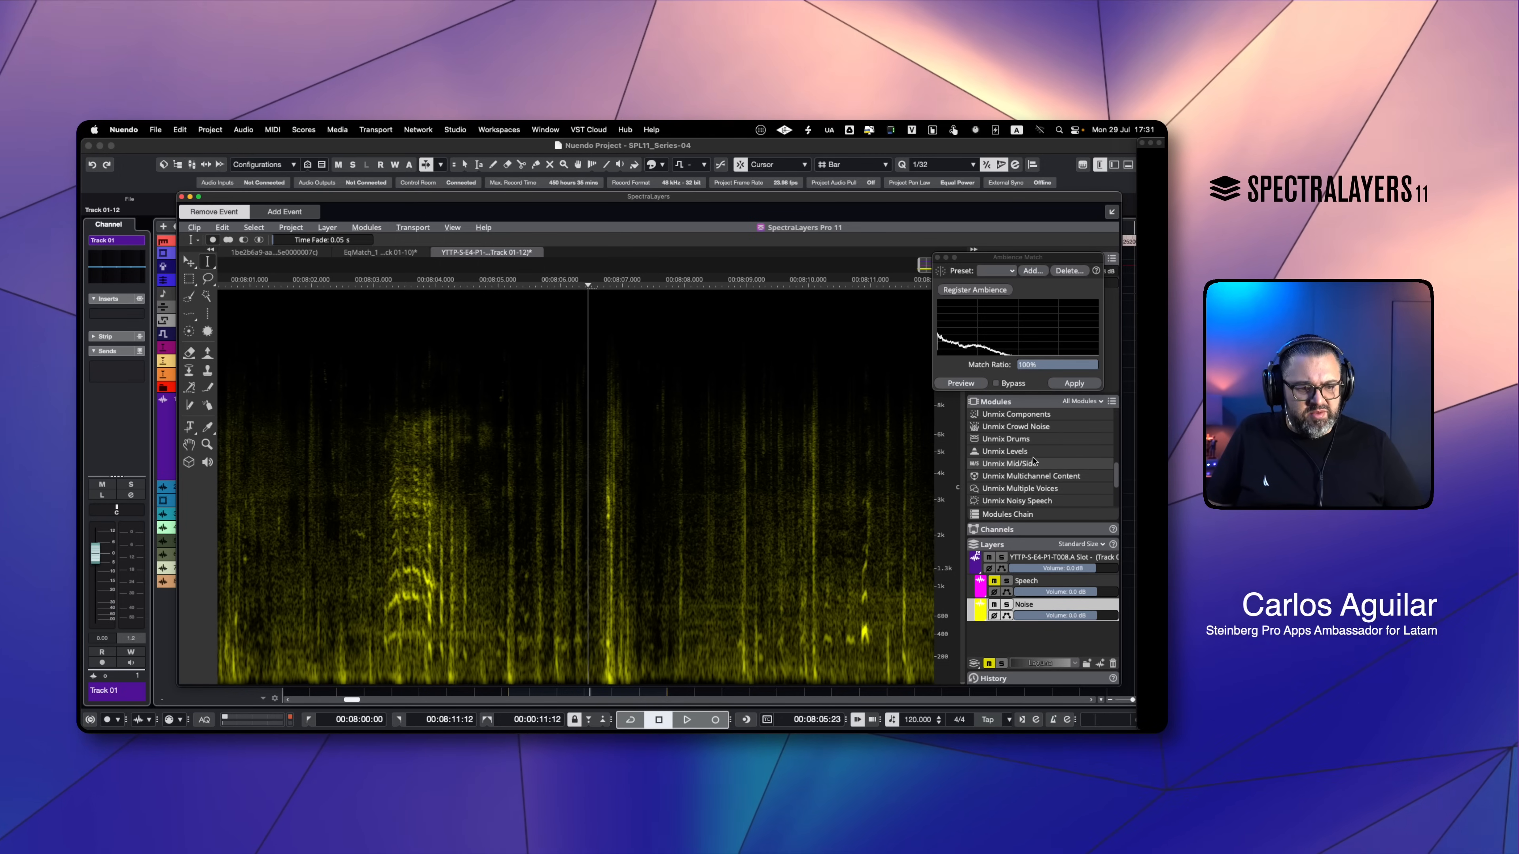
{"action": "left_click", "coordinate": [1012, 464]}
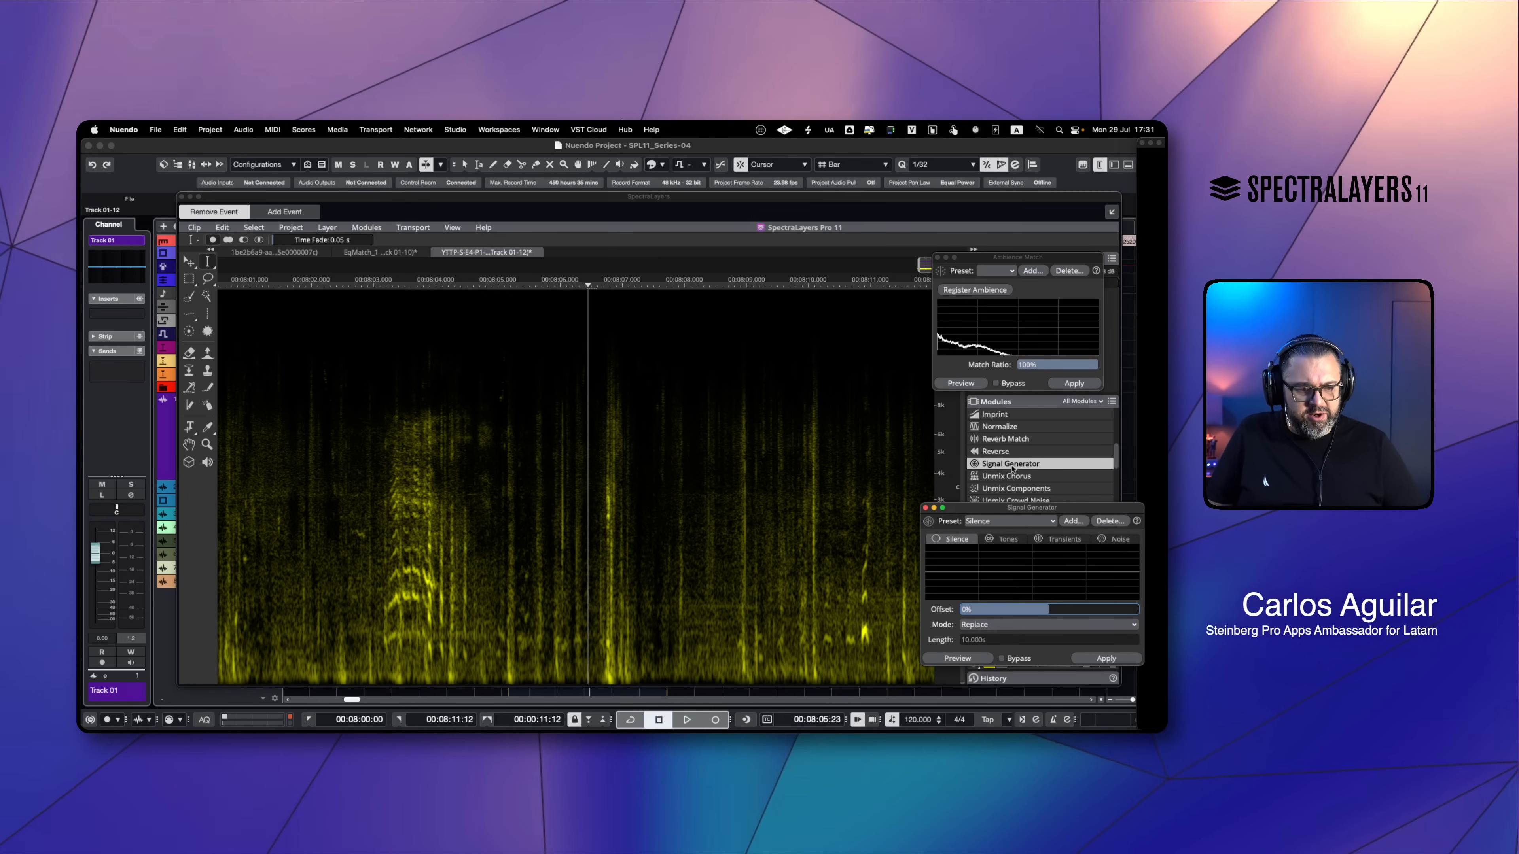
{"action": "left_click", "coordinate": [1105, 658]}
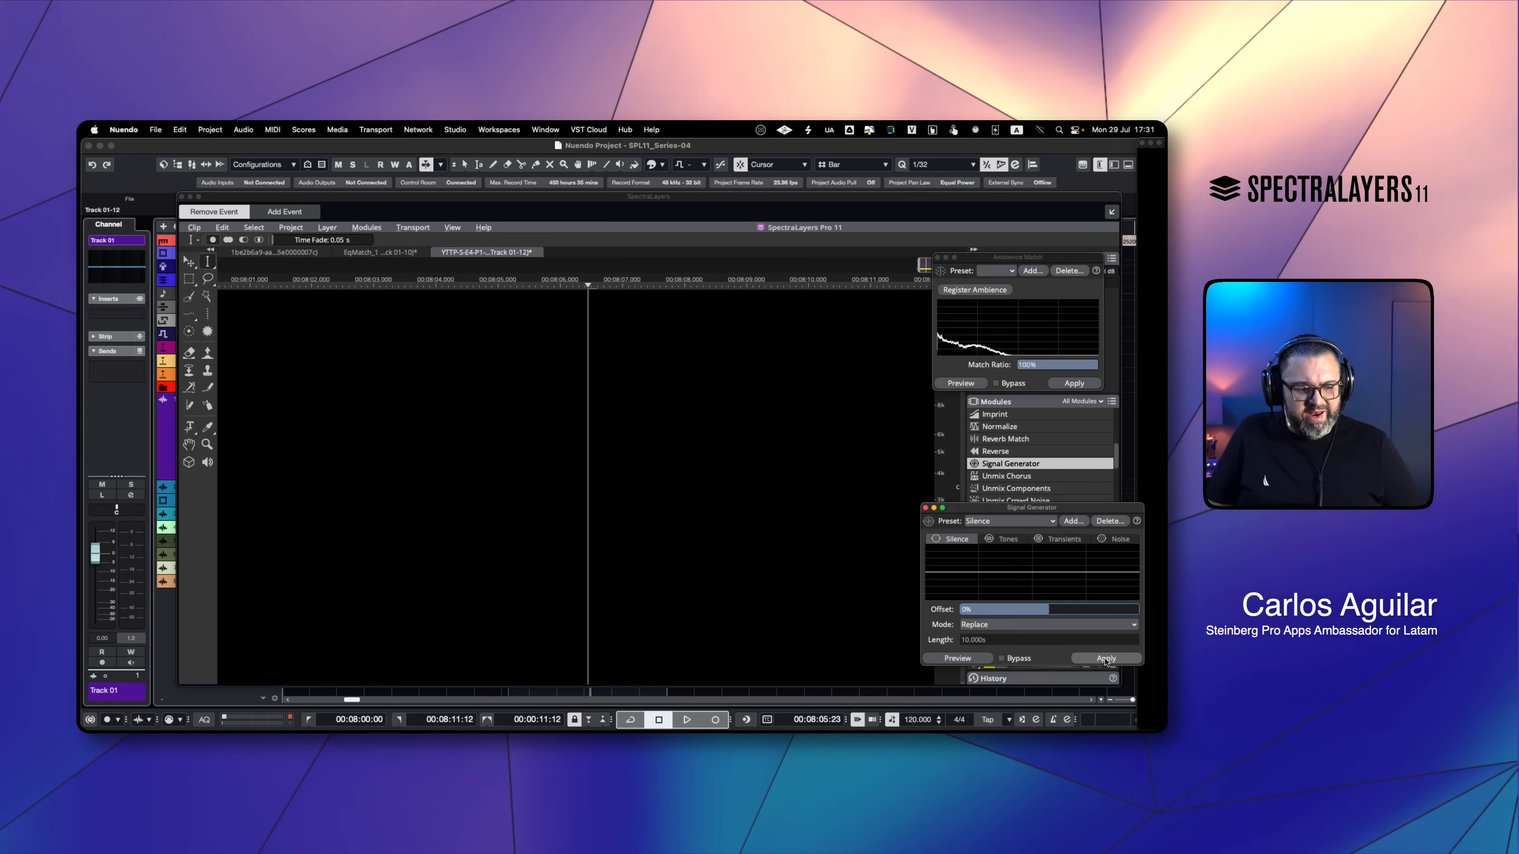
{"action": "left_click", "coordinate": [925, 509]}
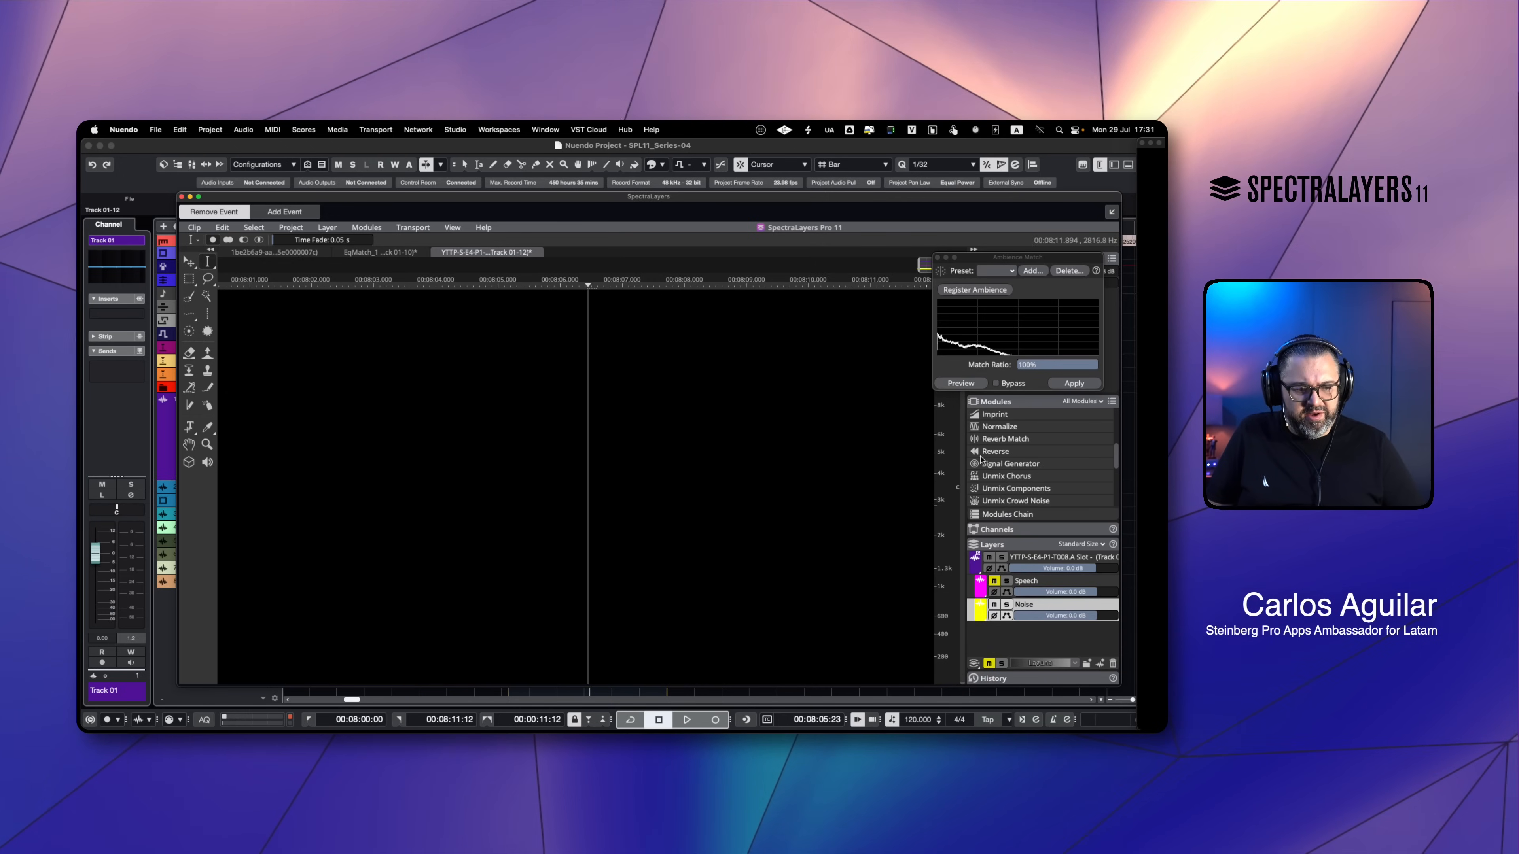
Apply the registered ambience to the Noise layer at a 100% match ratio, audition it, and unmute the Speech layer.
{"action": "left_click", "coordinate": [1077, 384]}
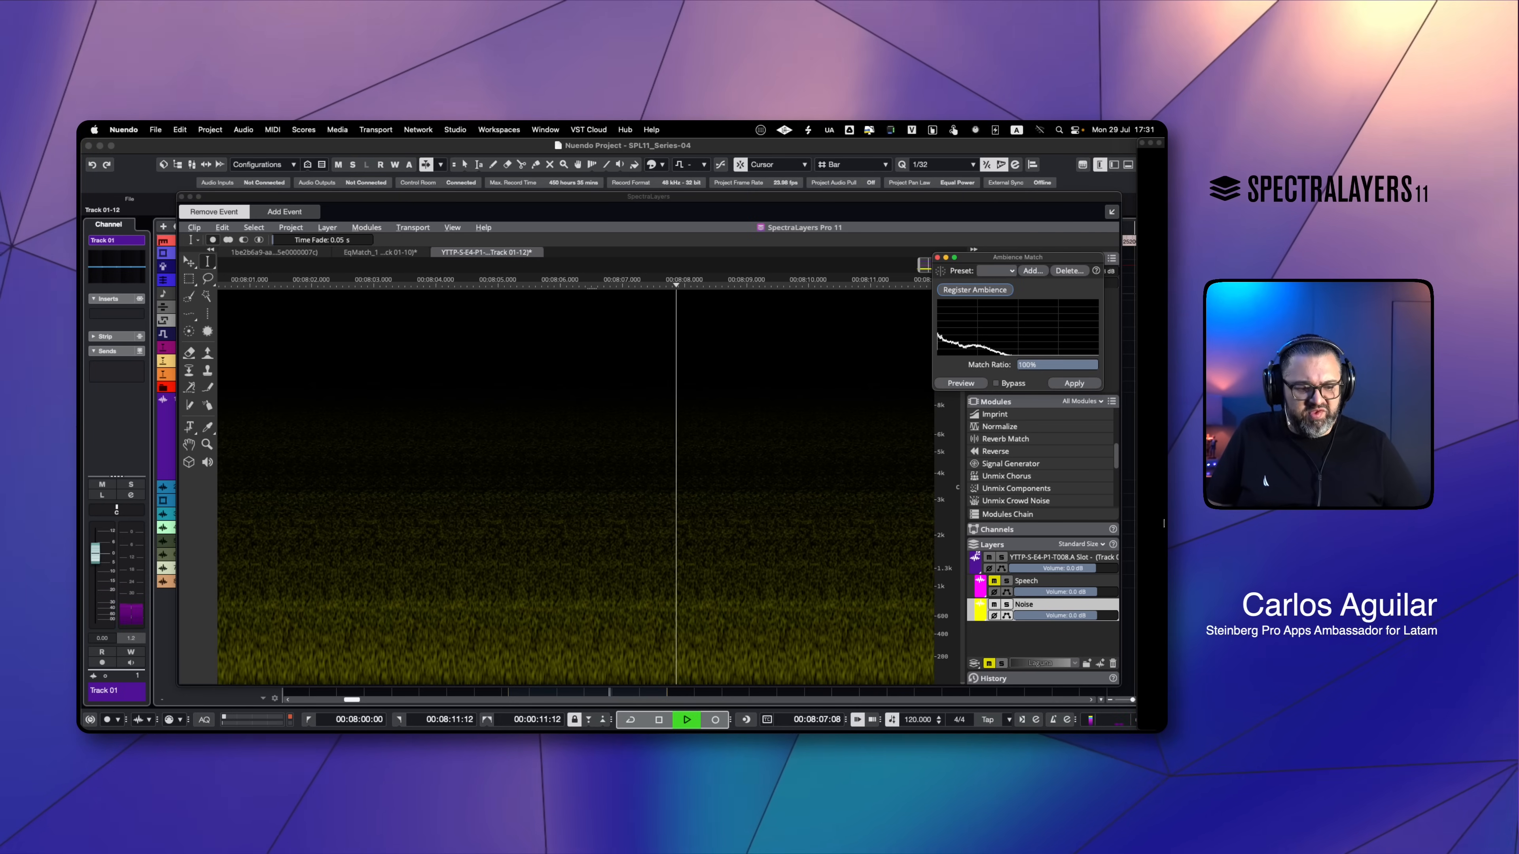
{"action": "key", "text": "space"}
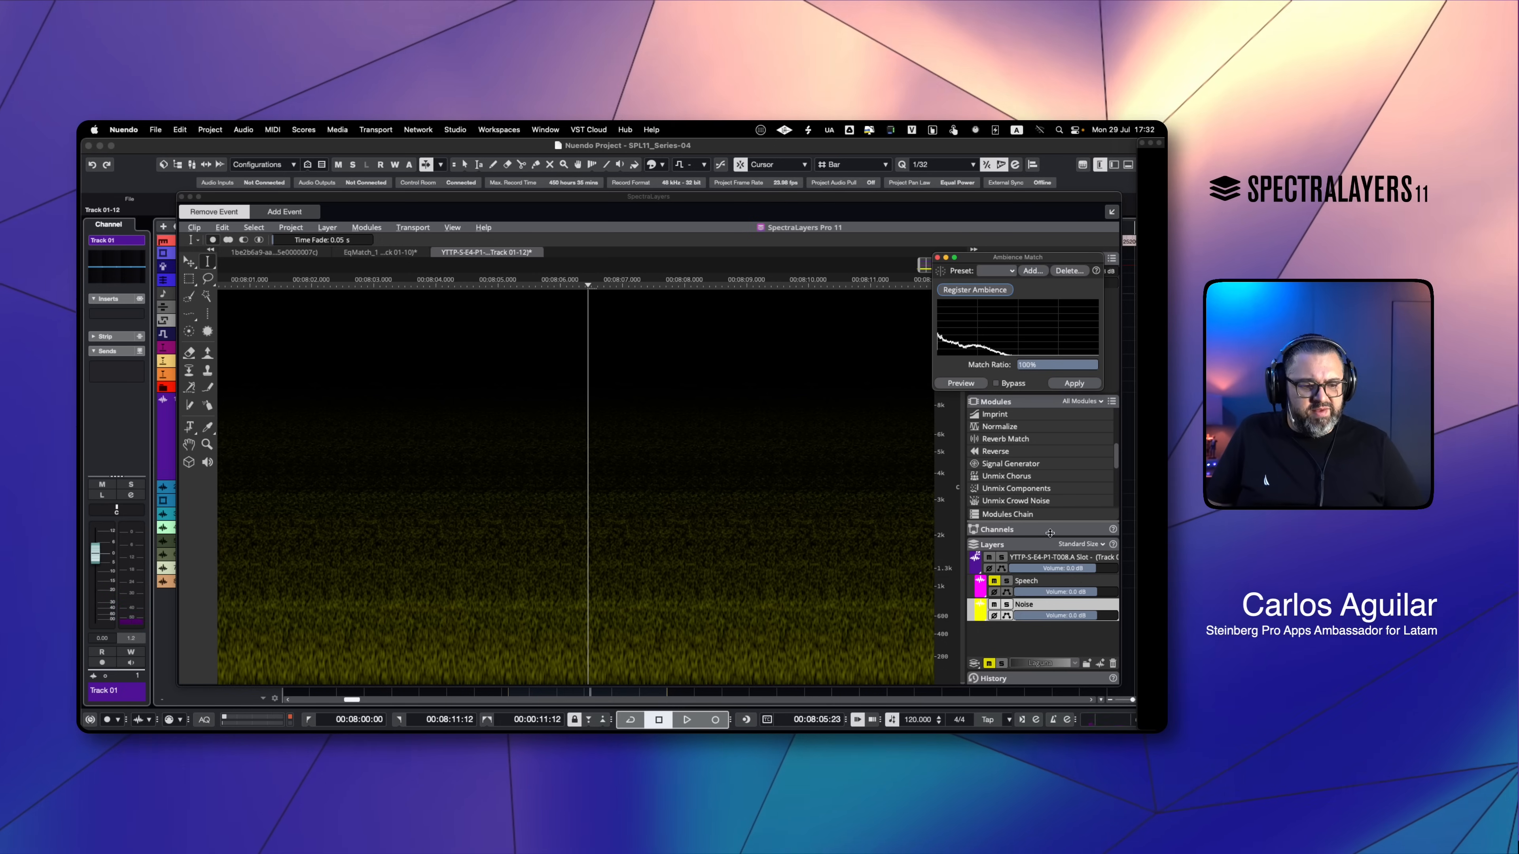
{"action": "left_click", "coordinate": [994, 581]}
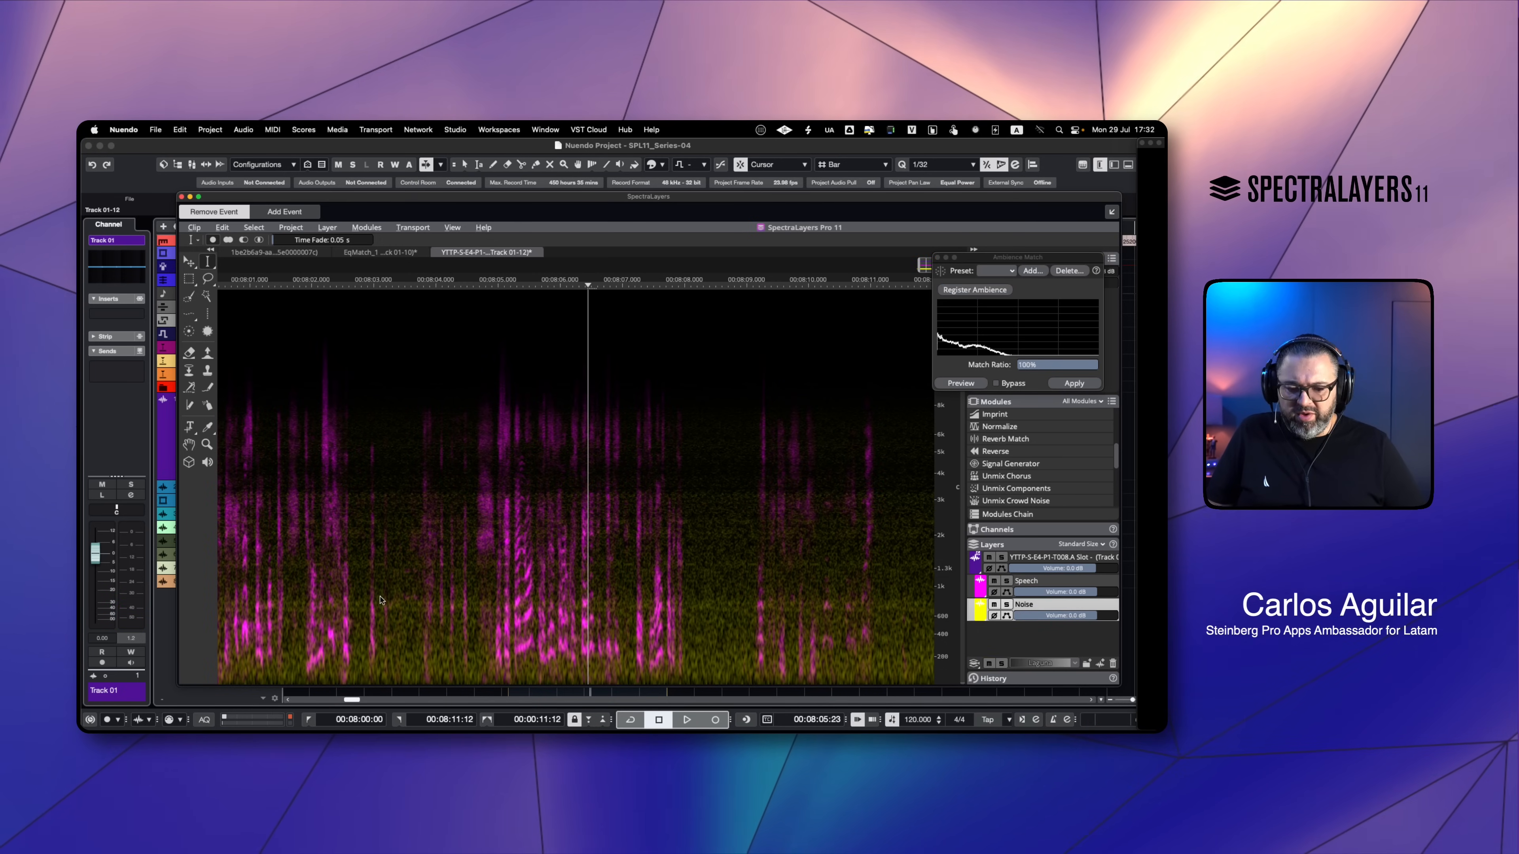
Play the speech with the new ambience from about 08:04.8 and lower the Noise layer's volume to about -5 dB.
{"action": "left_click", "coordinate": [486, 572]}
{"action": "key", "text": "space"}
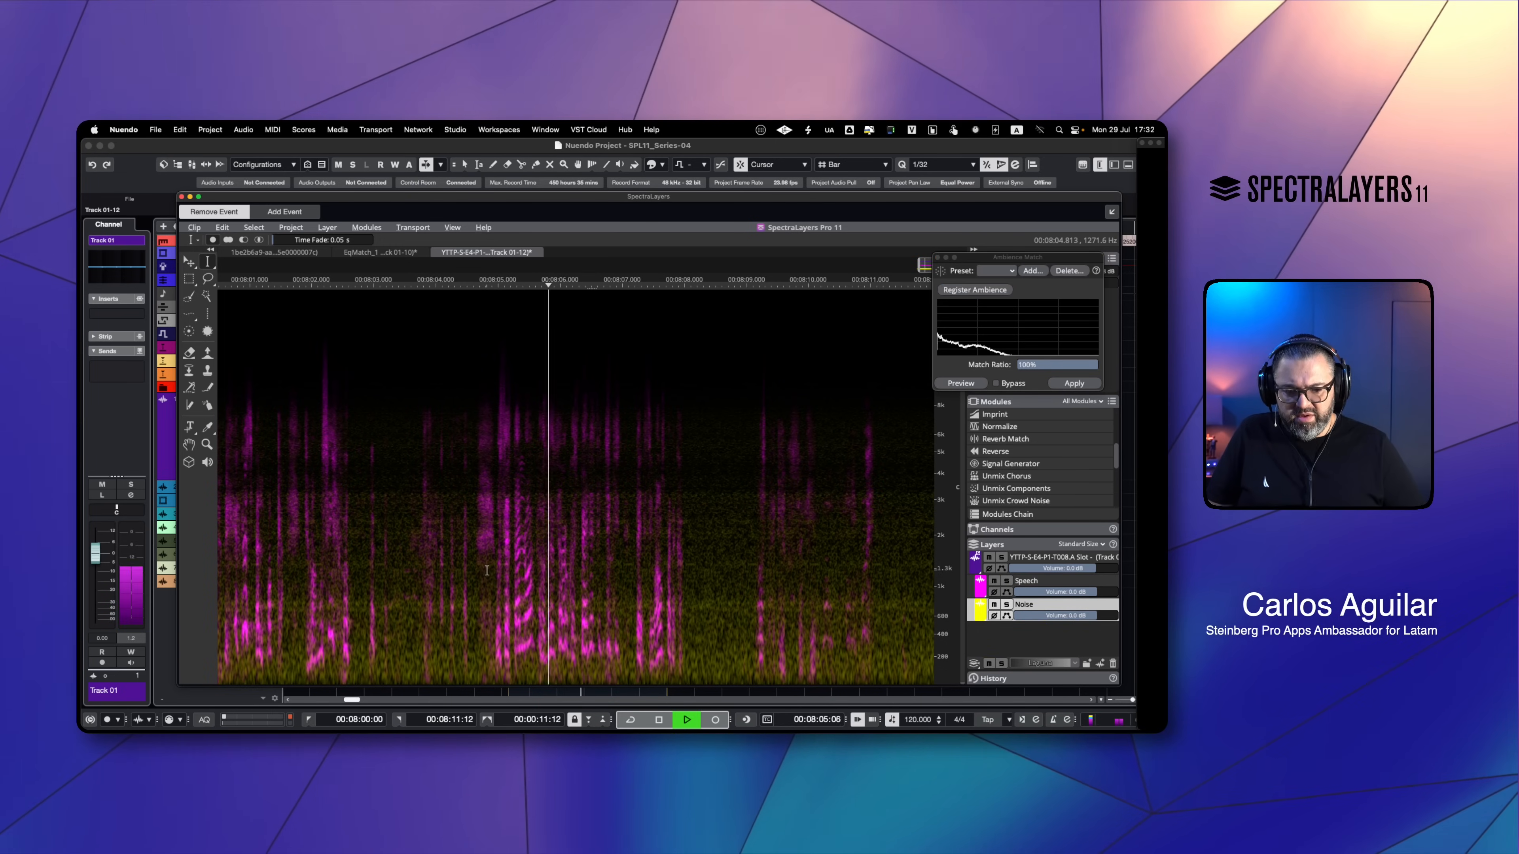
{"action": "key", "text": "space"}
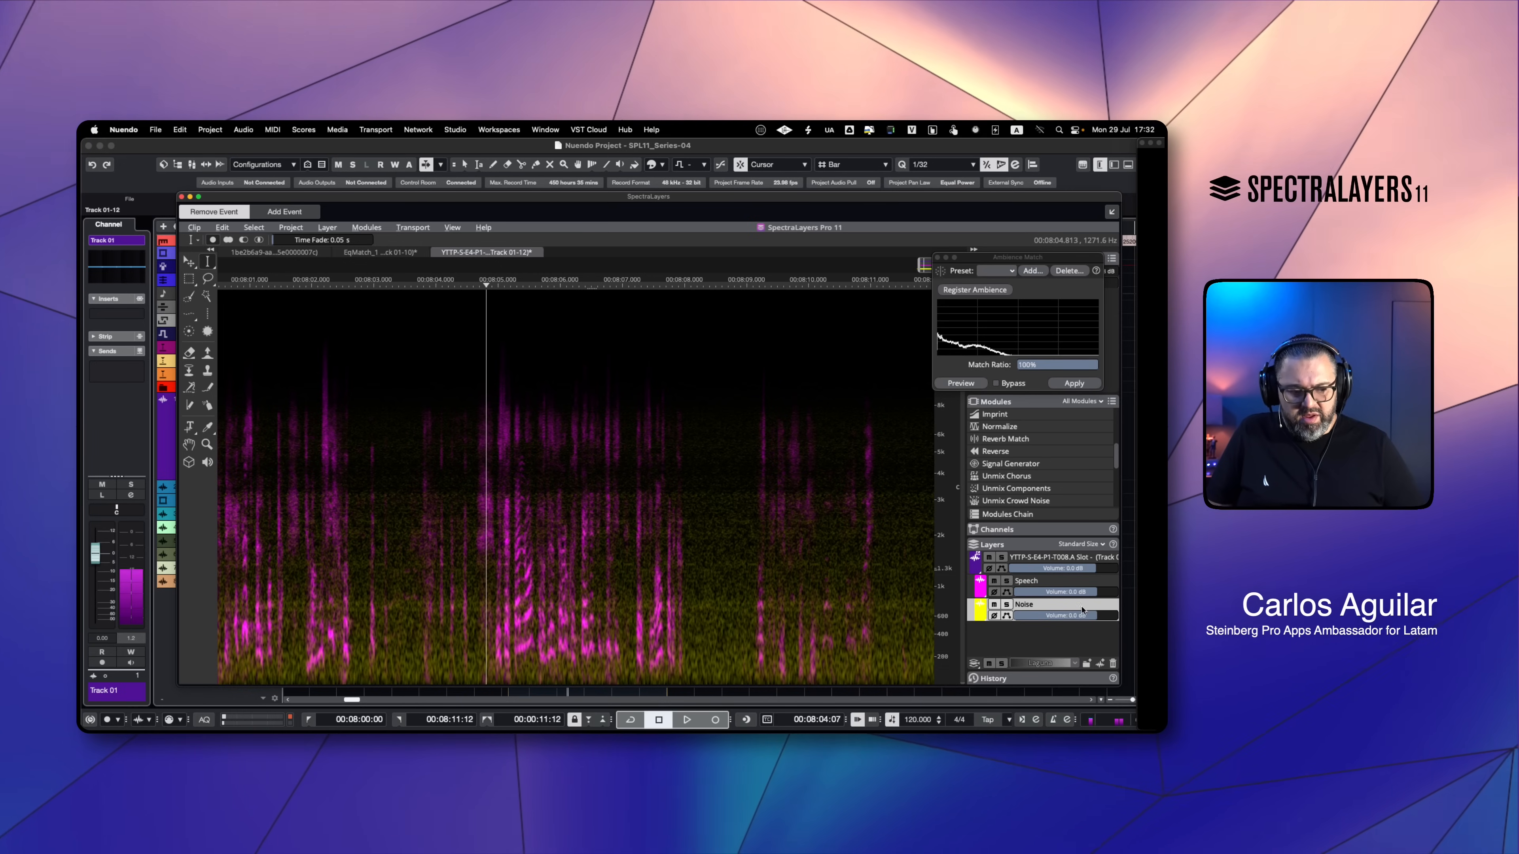
{"action": "left_click_drag", "start_coordinate": [1080, 620], "coordinate": [1063, 616]}
{"action": "key", "text": "space"}
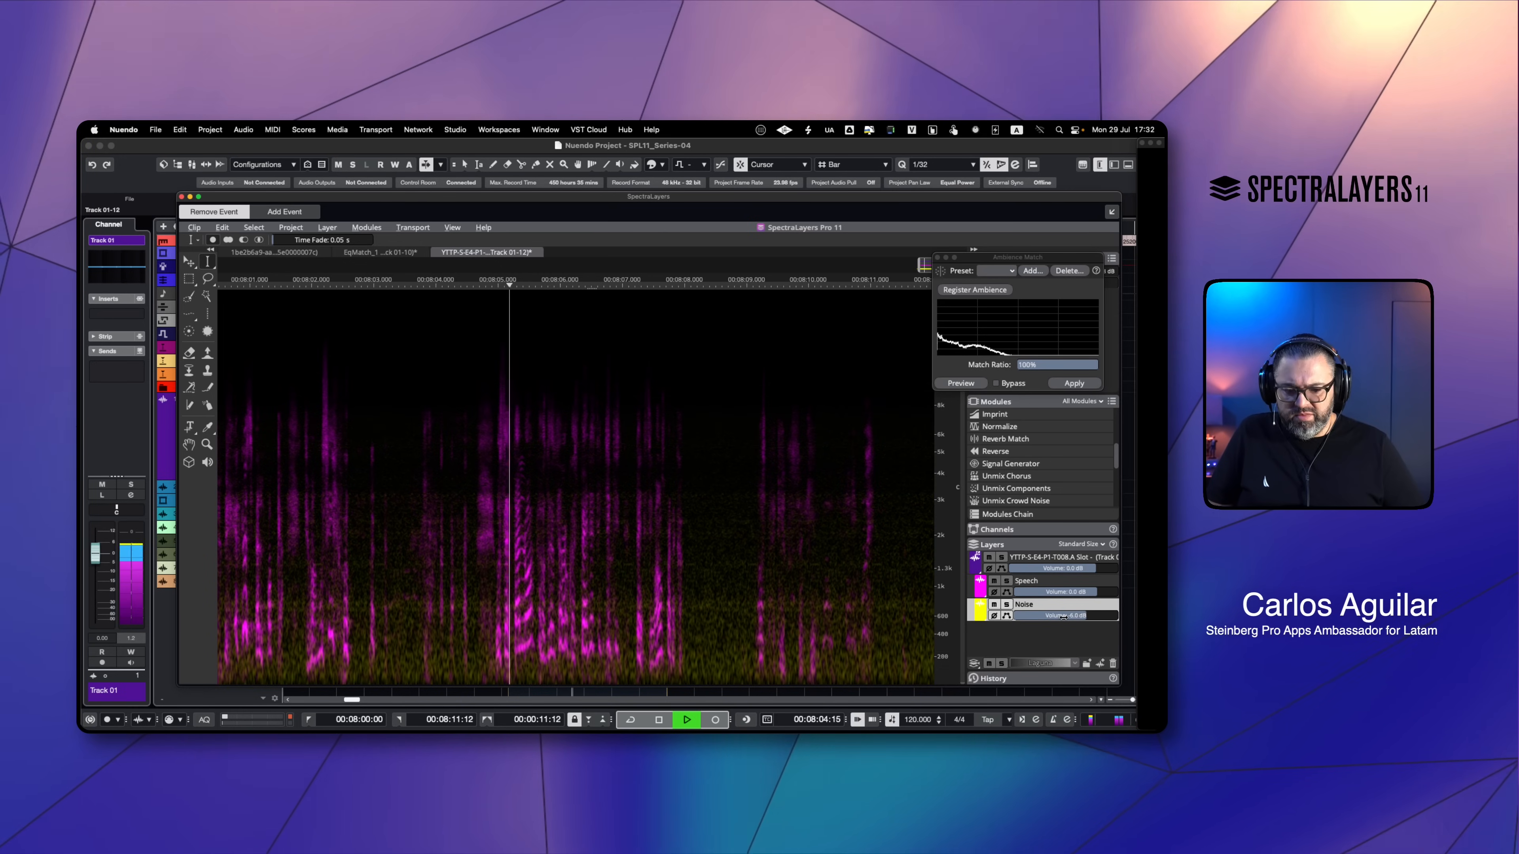
{"action": "left_click_drag", "start_coordinate": [1064, 616], "coordinate": [1067, 619]}
{"action": "key", "text": "space"}
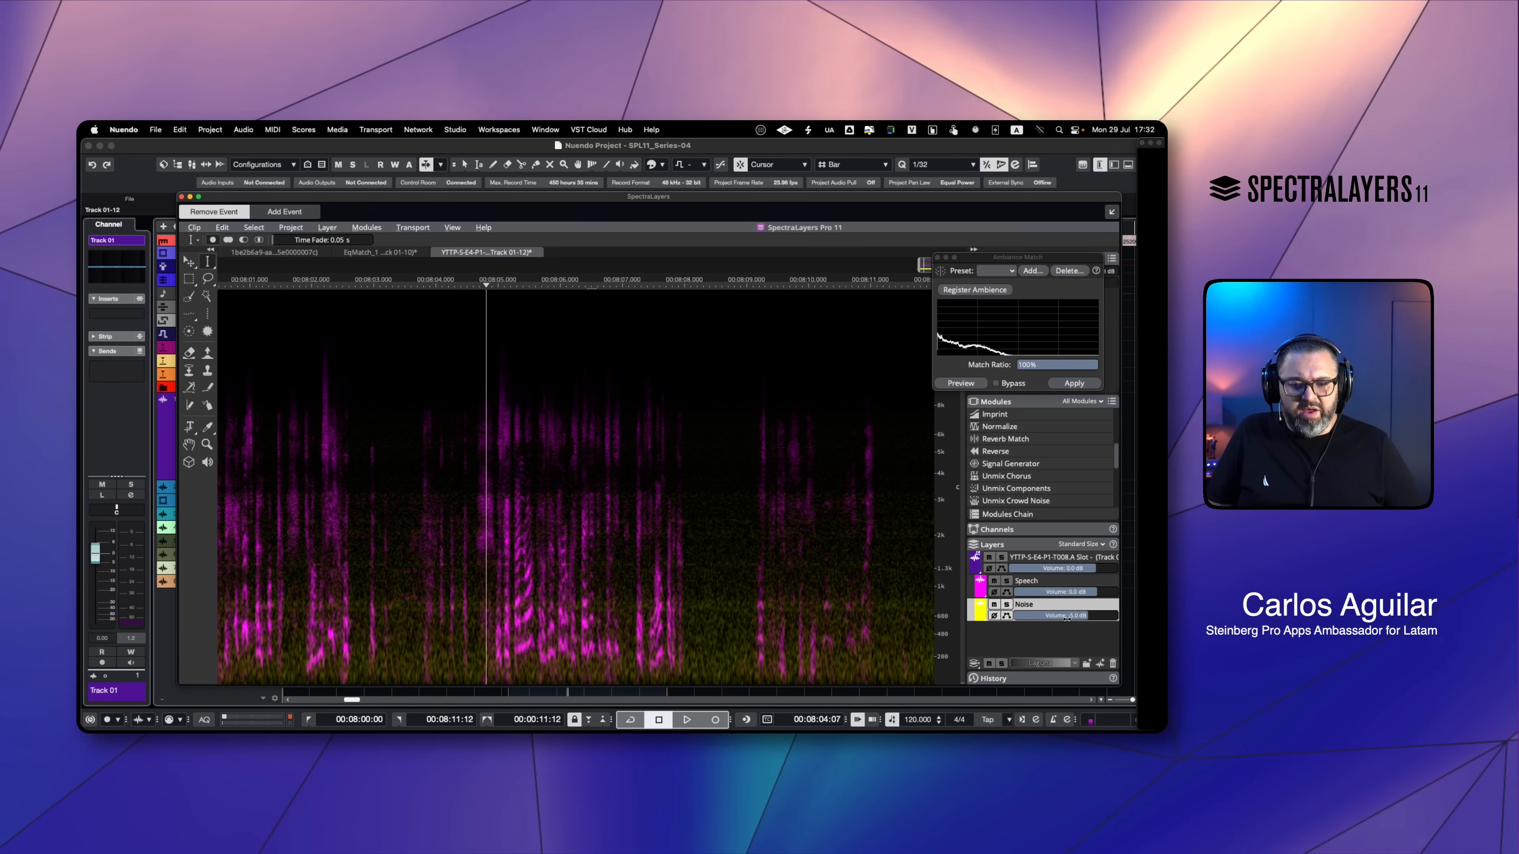
{"action": "key", "text": "space"}
{"action": "key", "text": "space"}
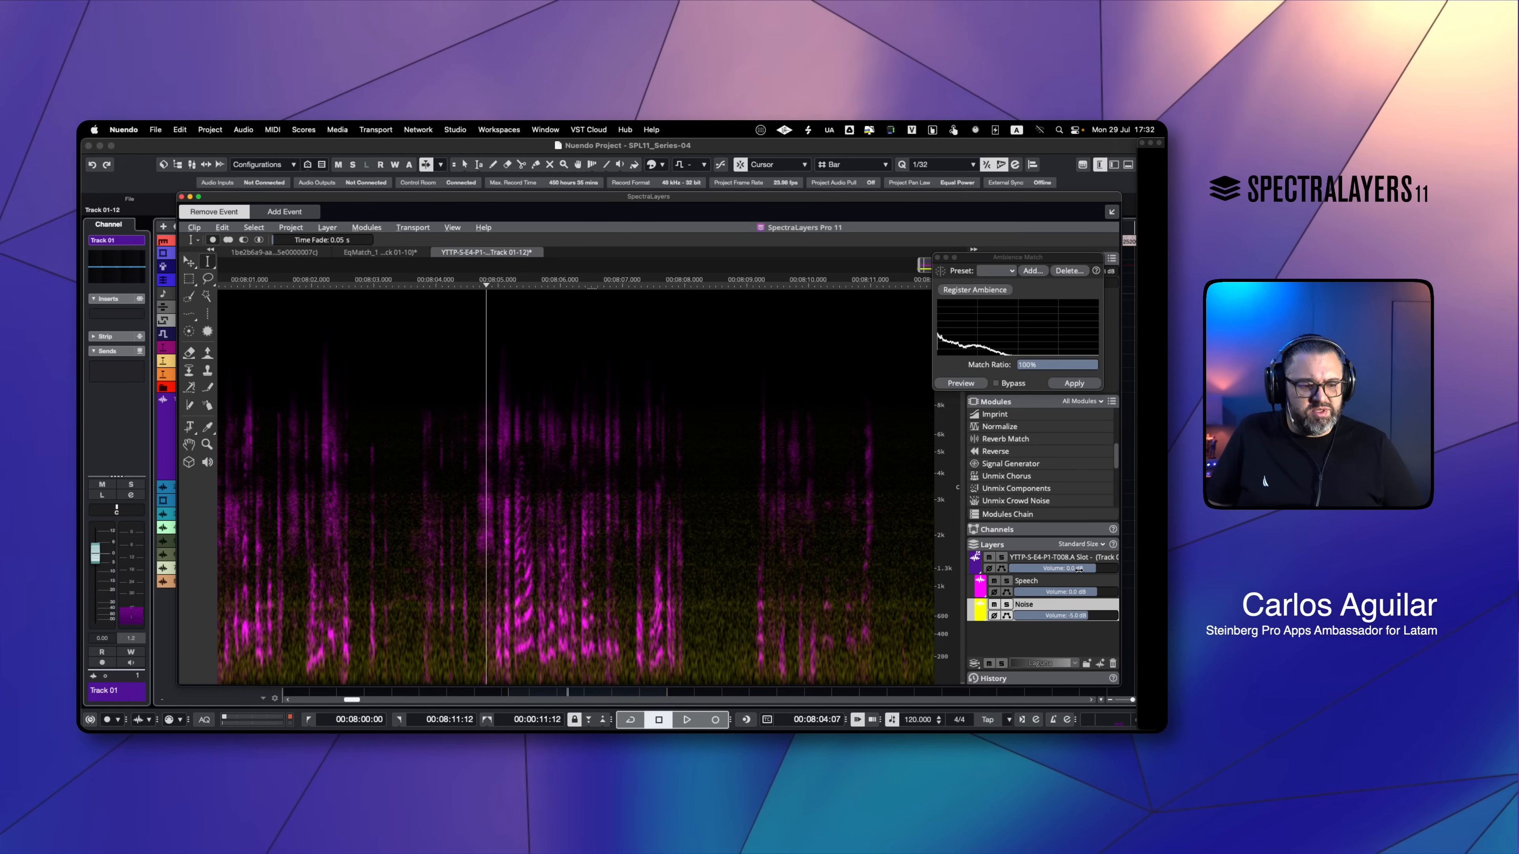
Preview and apply the FabFilter Pro-Q 3 low-cut and high-cut curve to the Noise layer through VST3 Effects.
{"action": "scroll", "coordinate": [1011, 502], "scroll_direction": "down", "scroll_amount": 5}
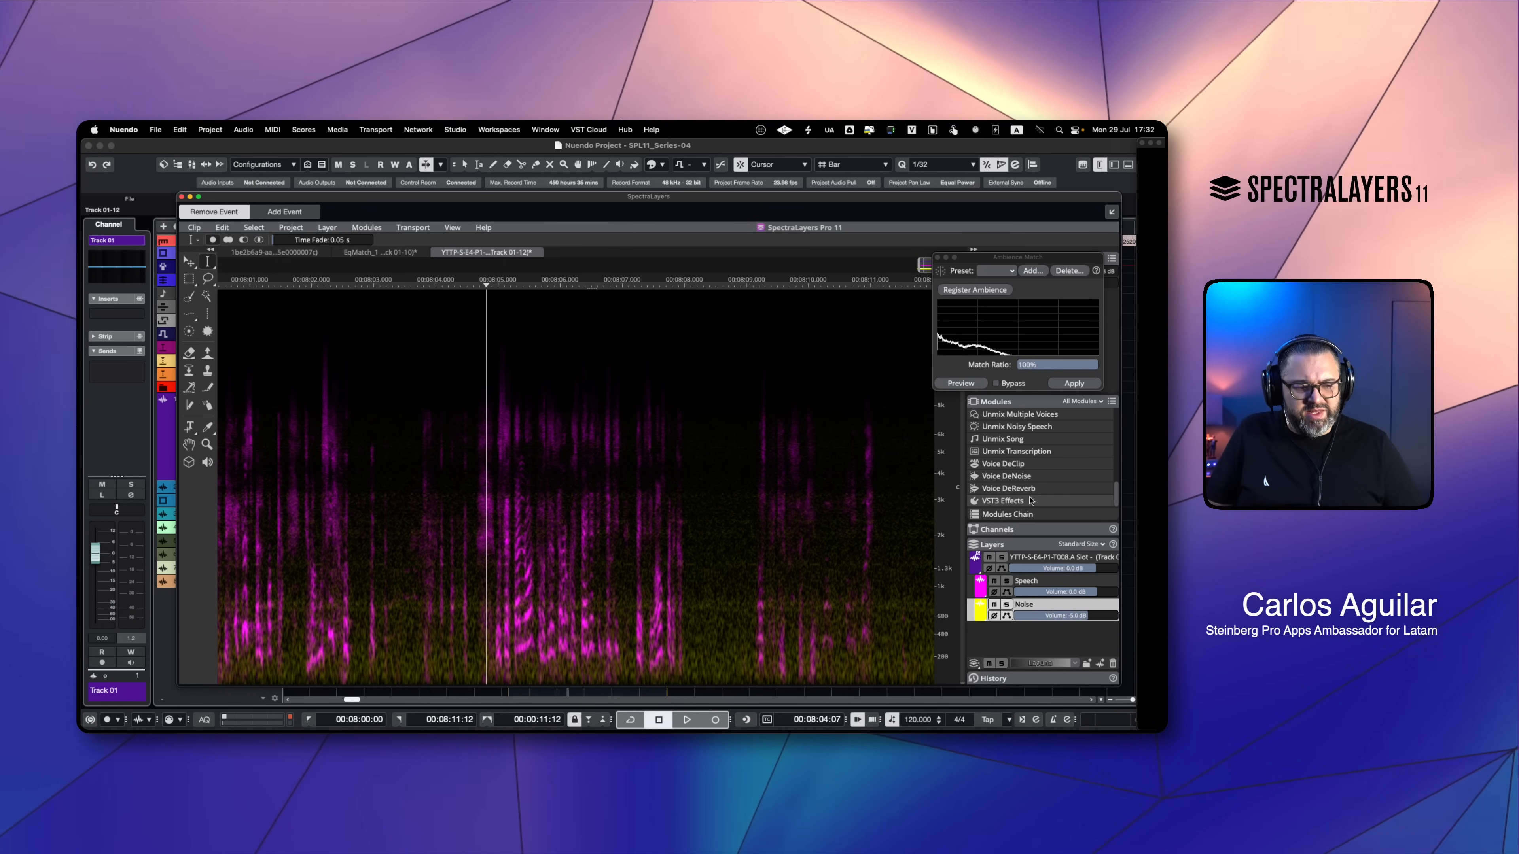
{"action": "left_click", "coordinate": [990, 502]}
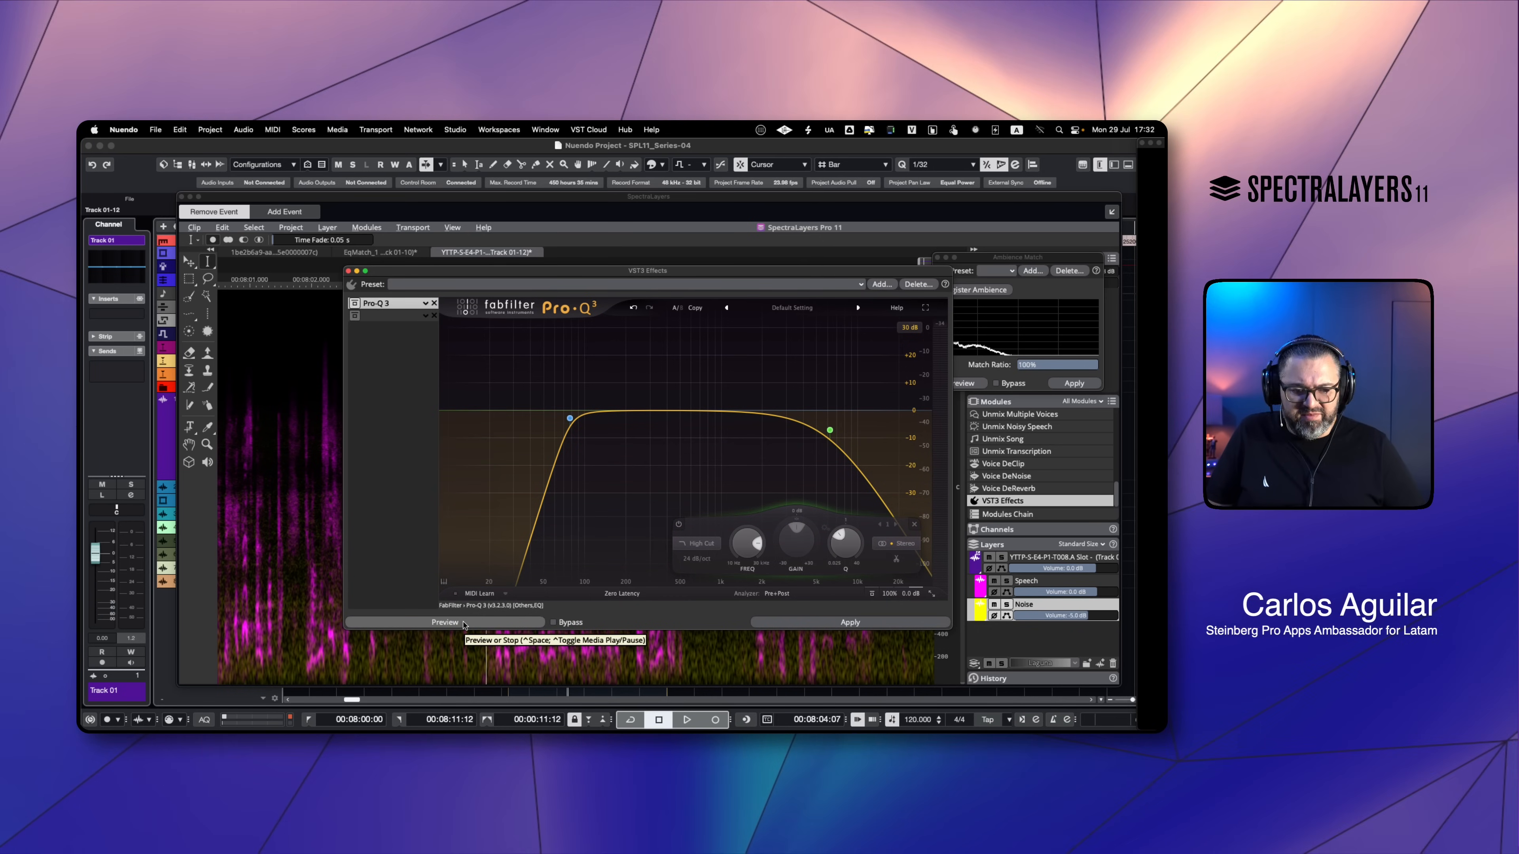
{"action": "left_click", "coordinate": [445, 622]}
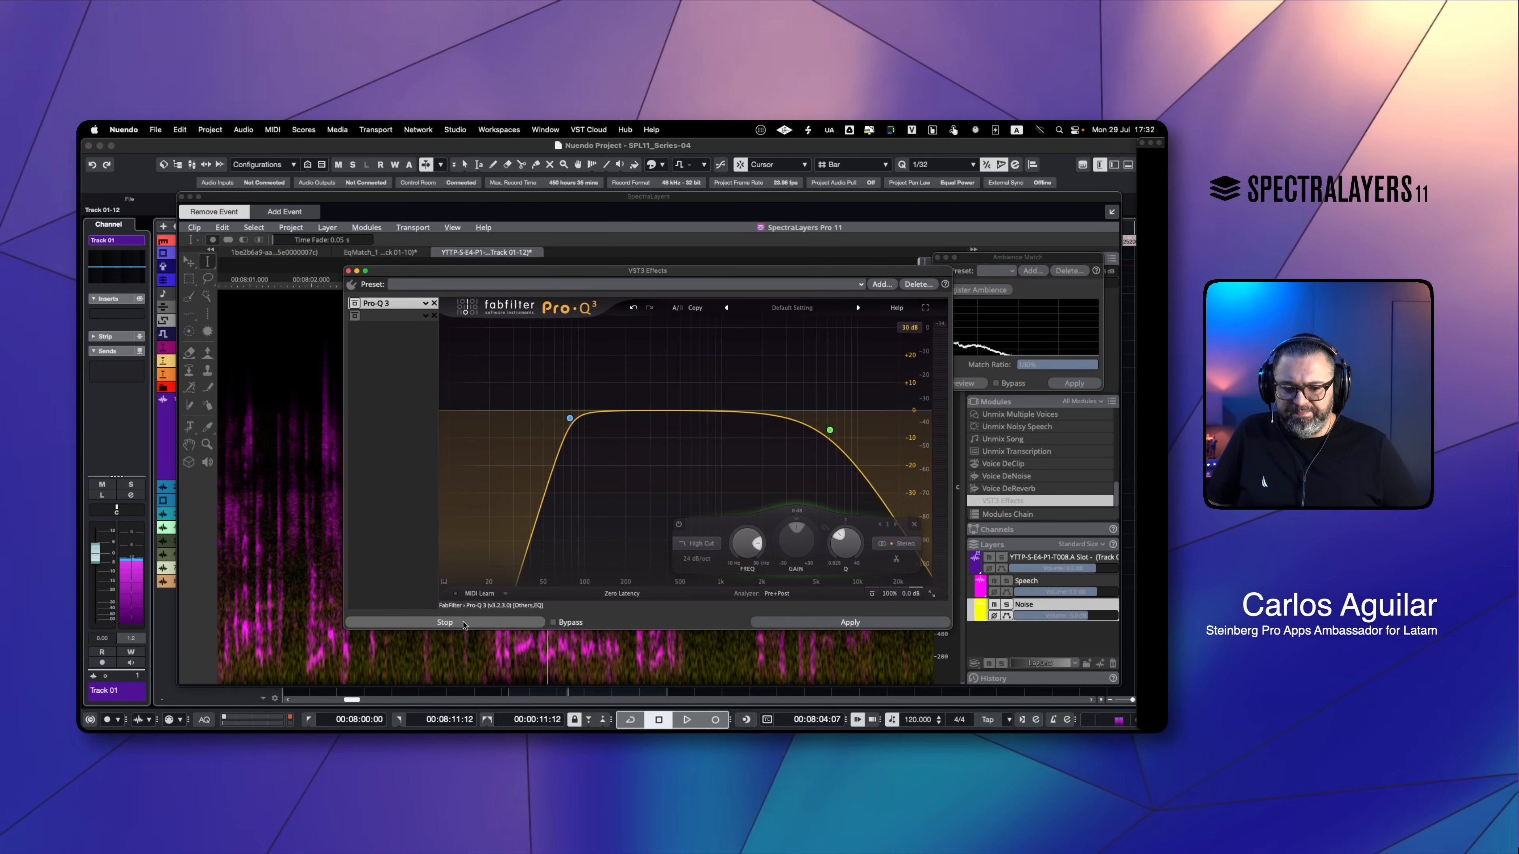
{"action": "left_click", "coordinate": [512, 622]}
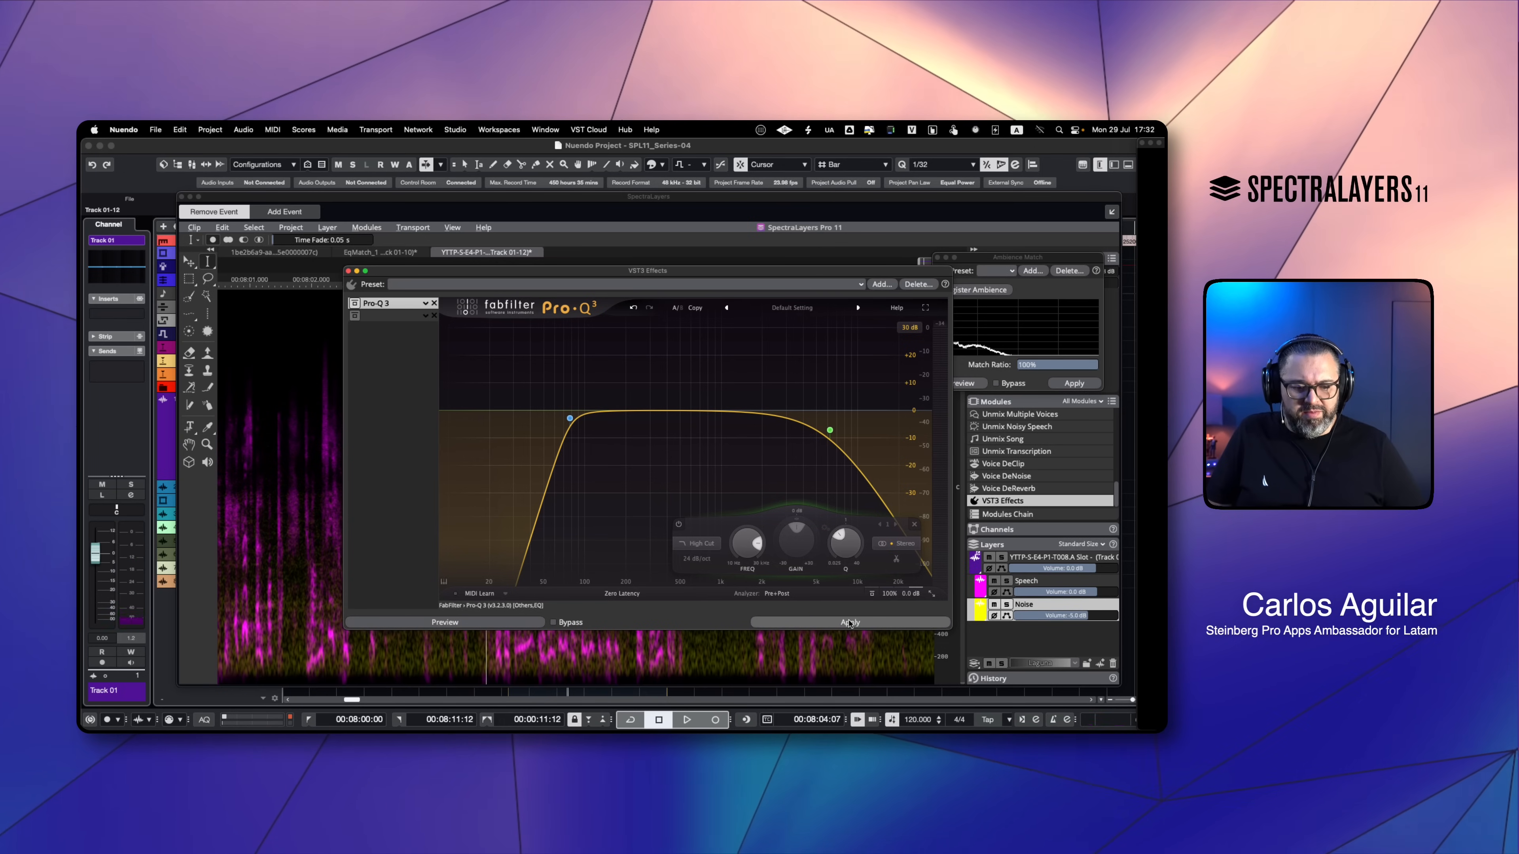
{"action": "left_click", "coordinate": [349, 271]}
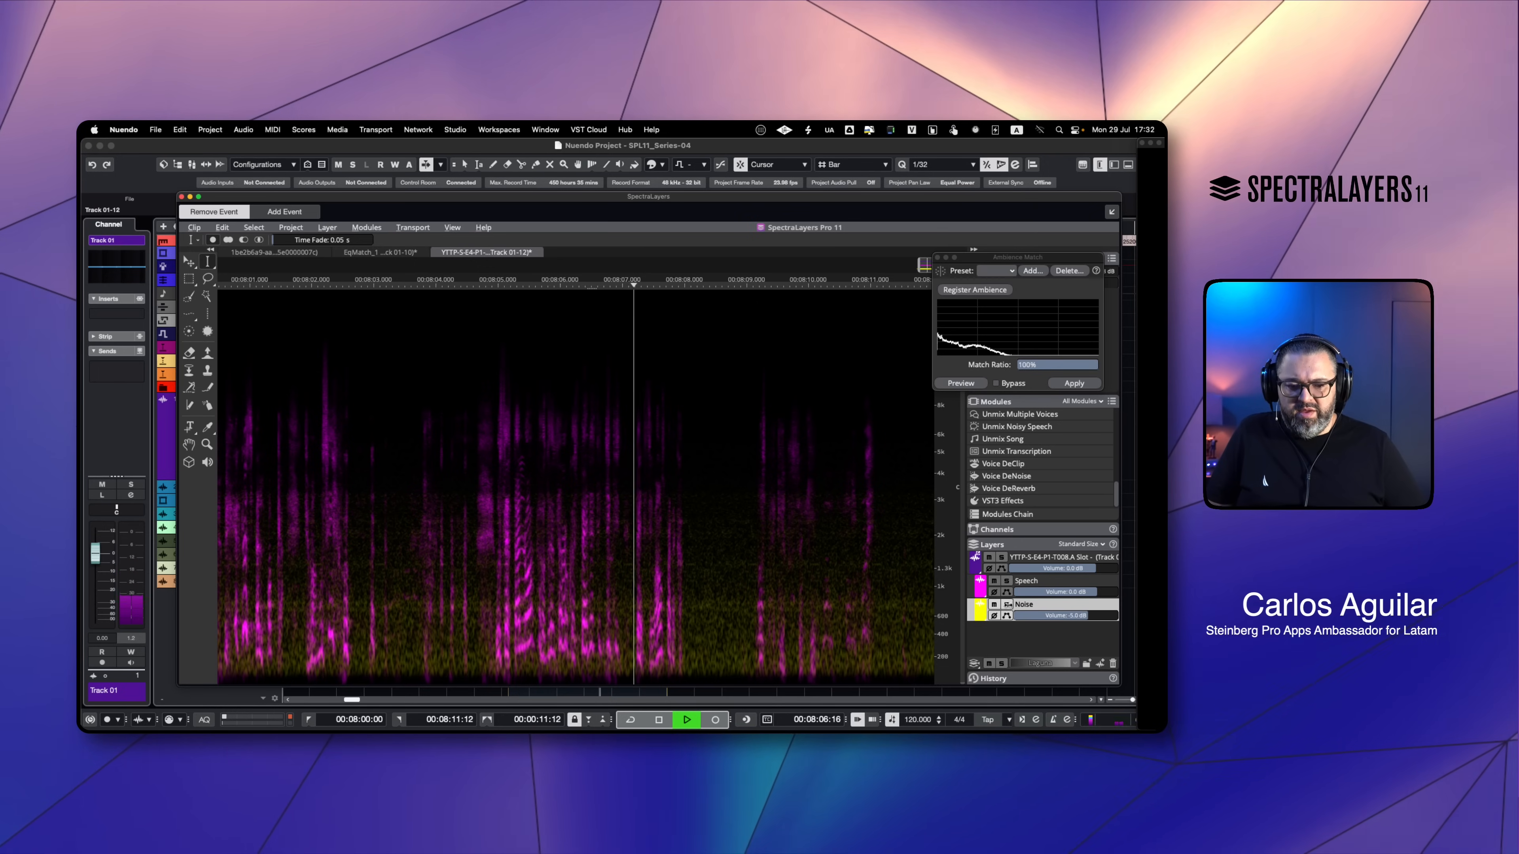
Replay the speech with the equalised ambience from about 08:04.4.
{"action": "key", "text": "space"}
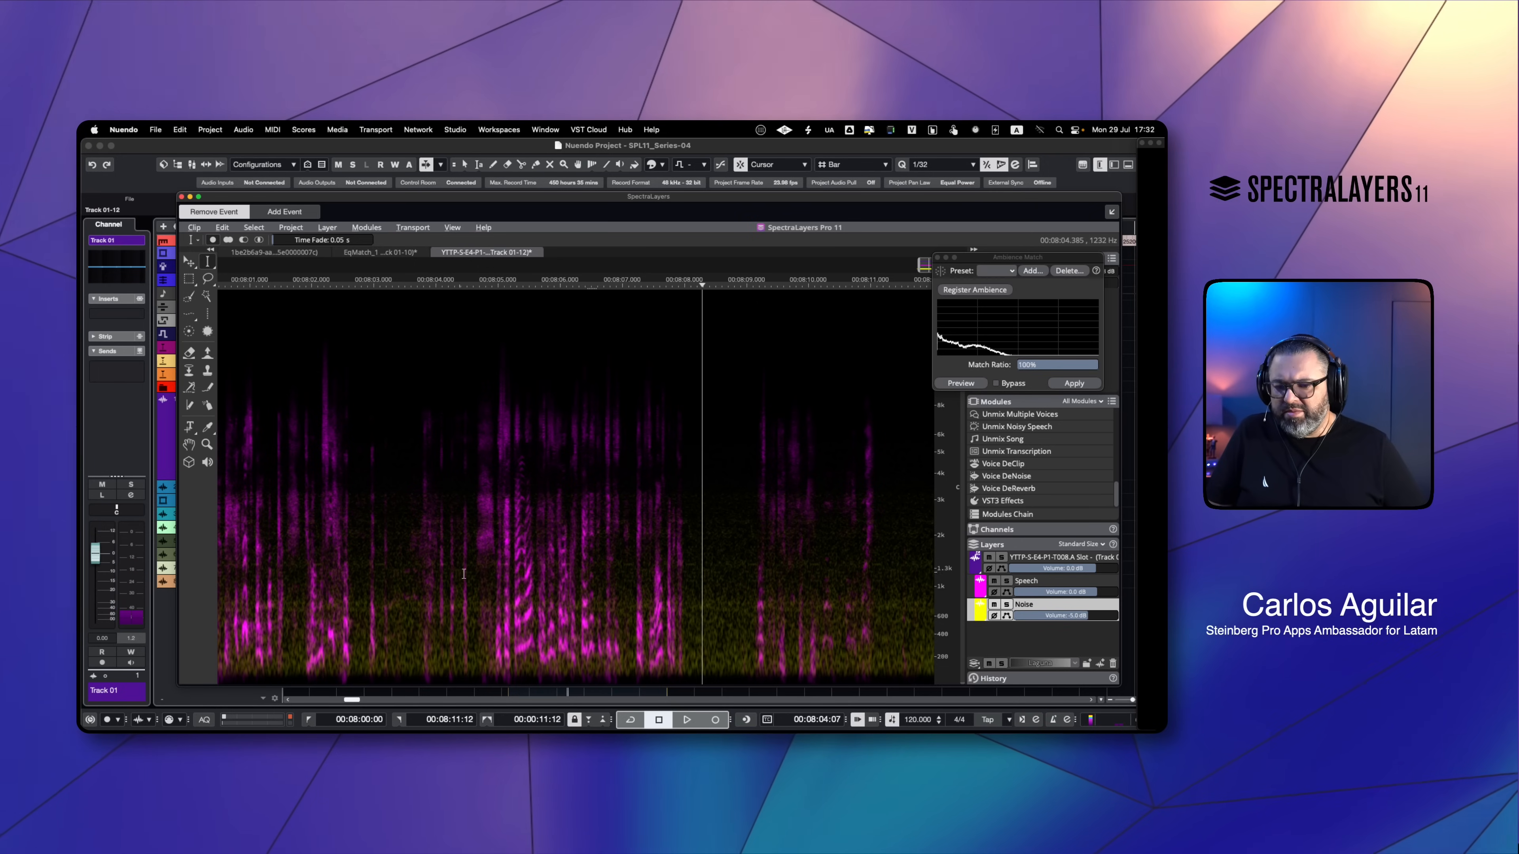
{"action": "left_click", "coordinate": [464, 573]}
{"action": "key", "text": "space"}
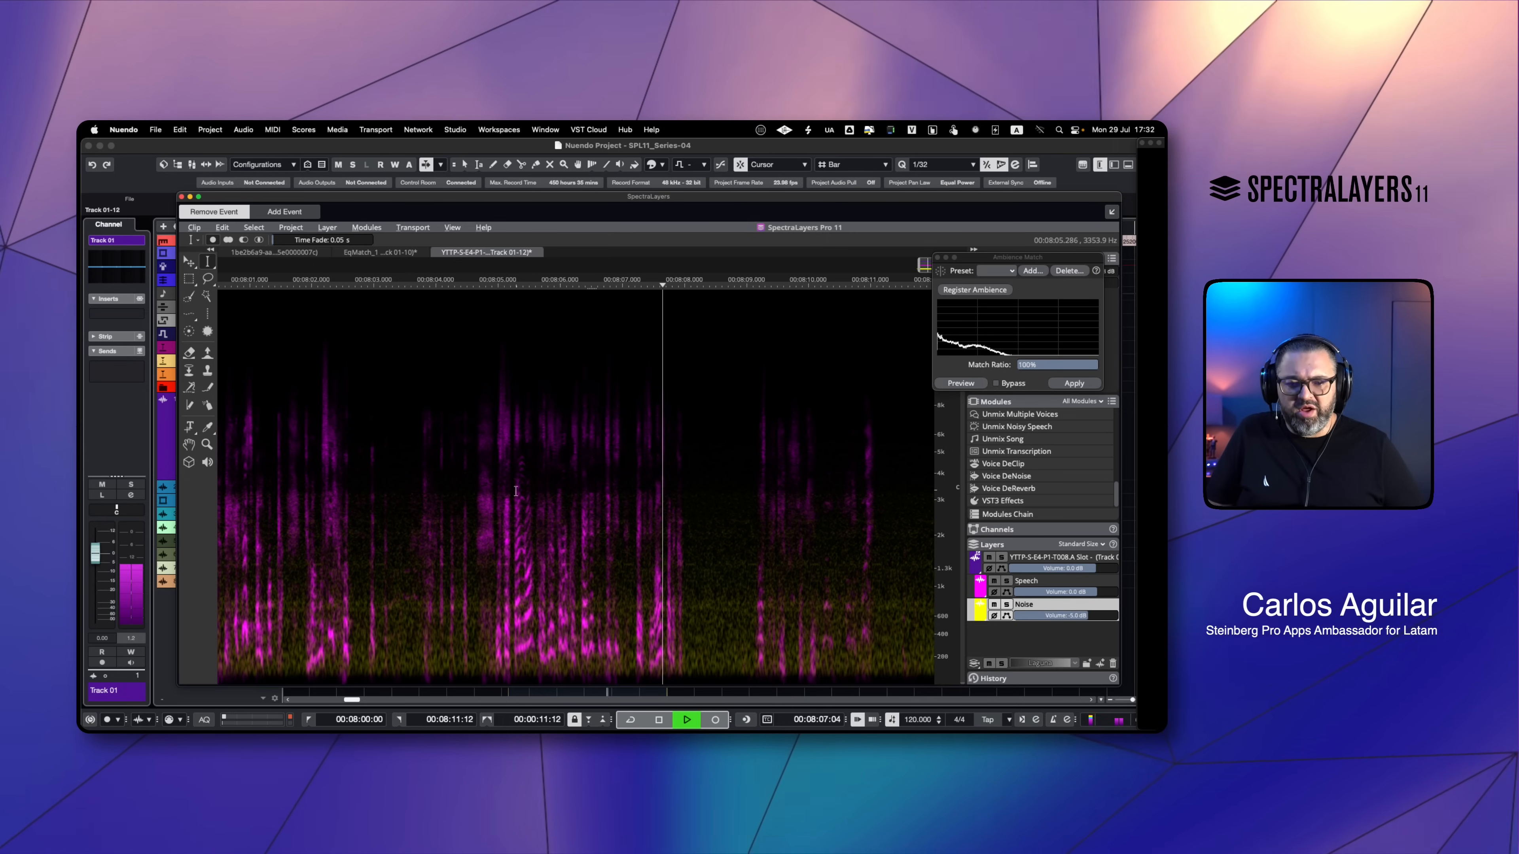
Stop the speech playback and close the SpectraLayers window to return to the Nuendo project.
{"action": "key", "text": "space"}
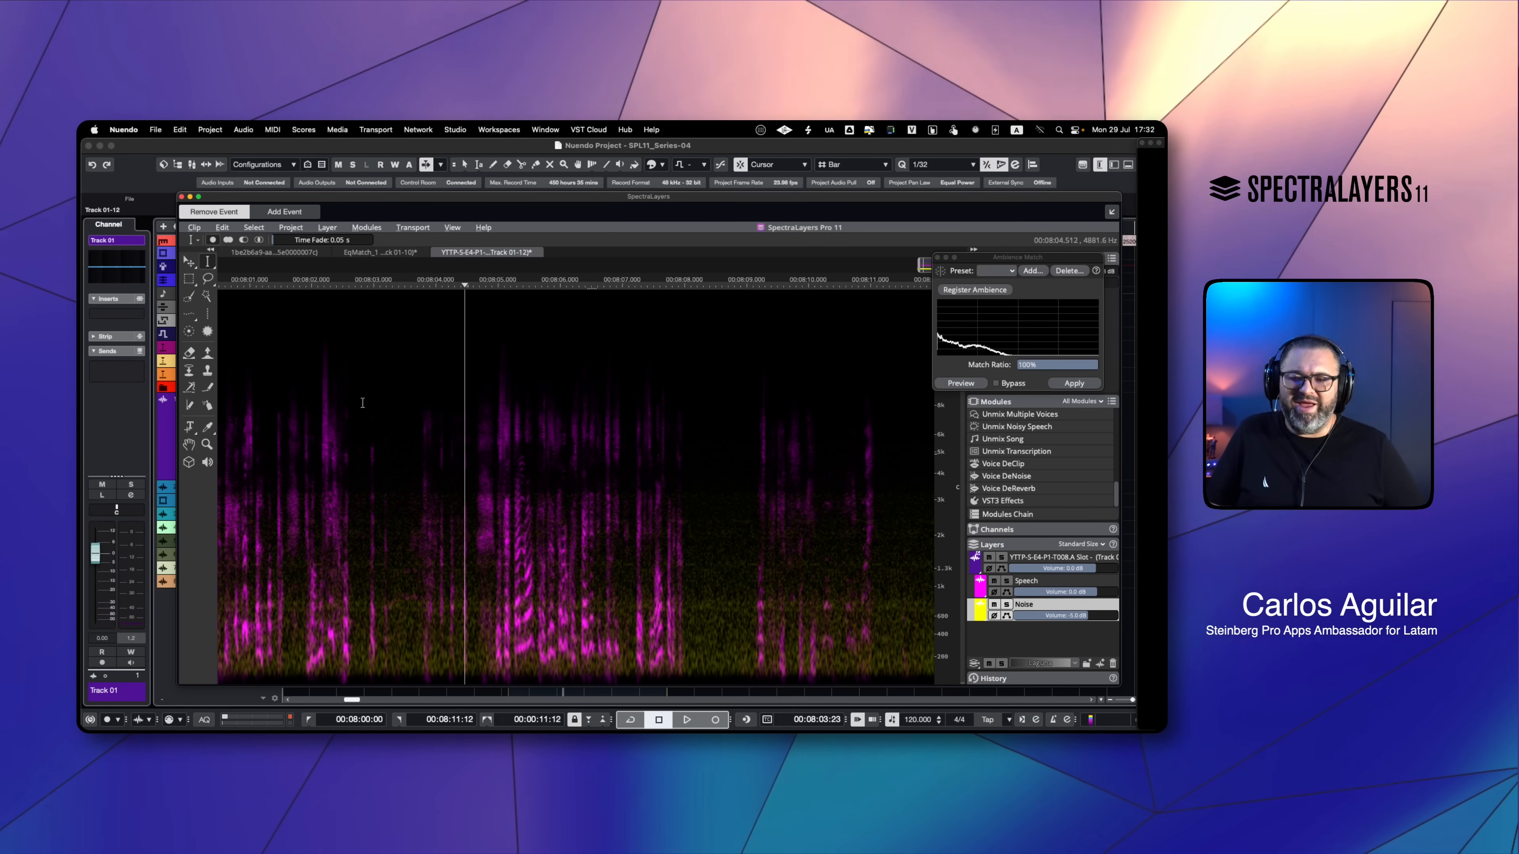
{"action": "left_click", "coordinate": [182, 197]}
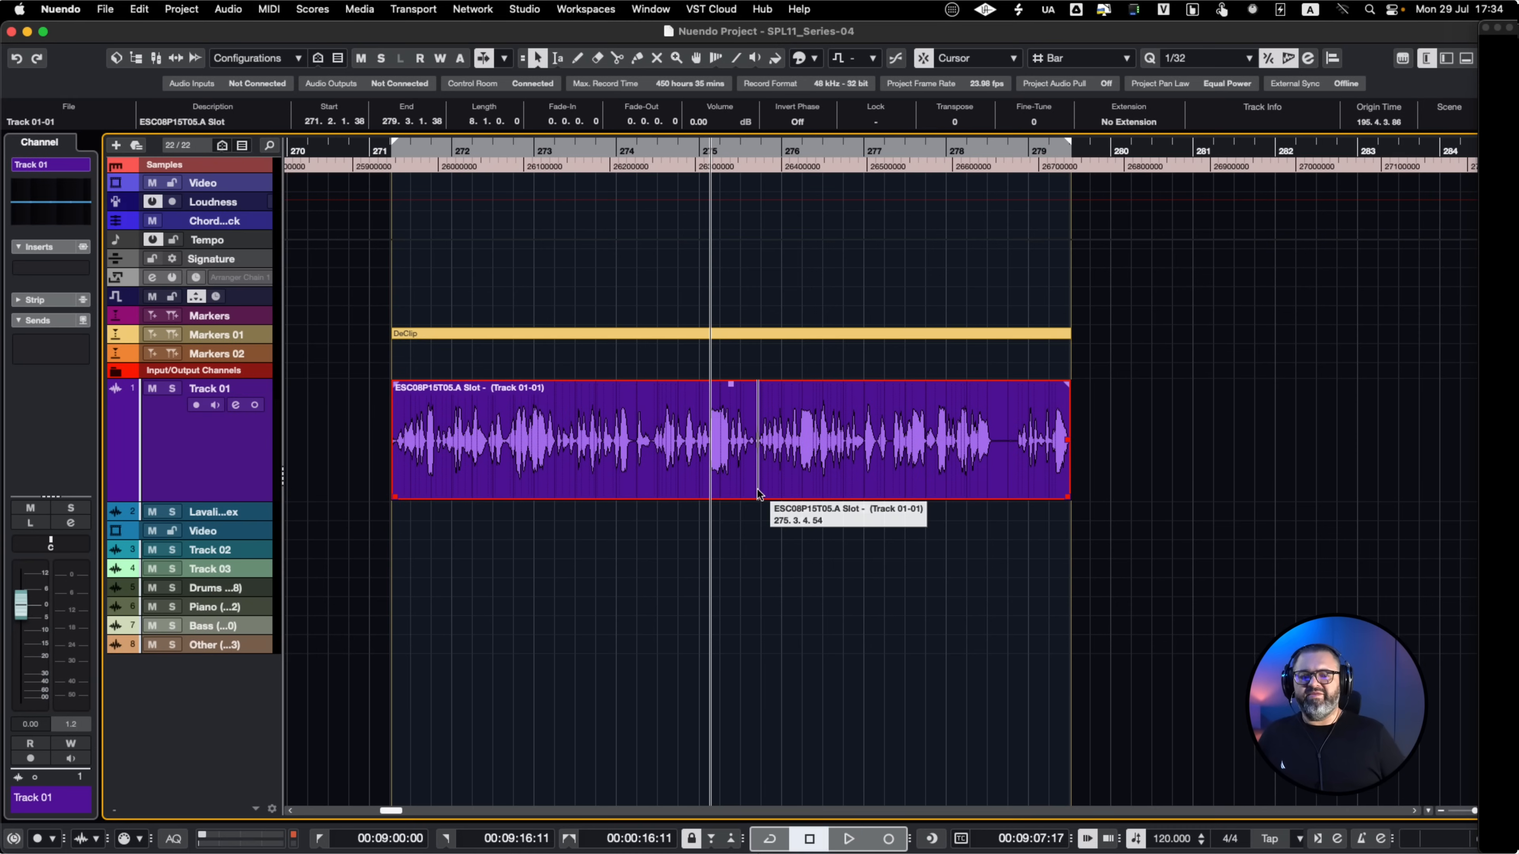
Audition the clipped ESC08P15T05.A Slot dialogue event on Track 01 under the DeClip marker.
{"action": "key", "text": "space"}
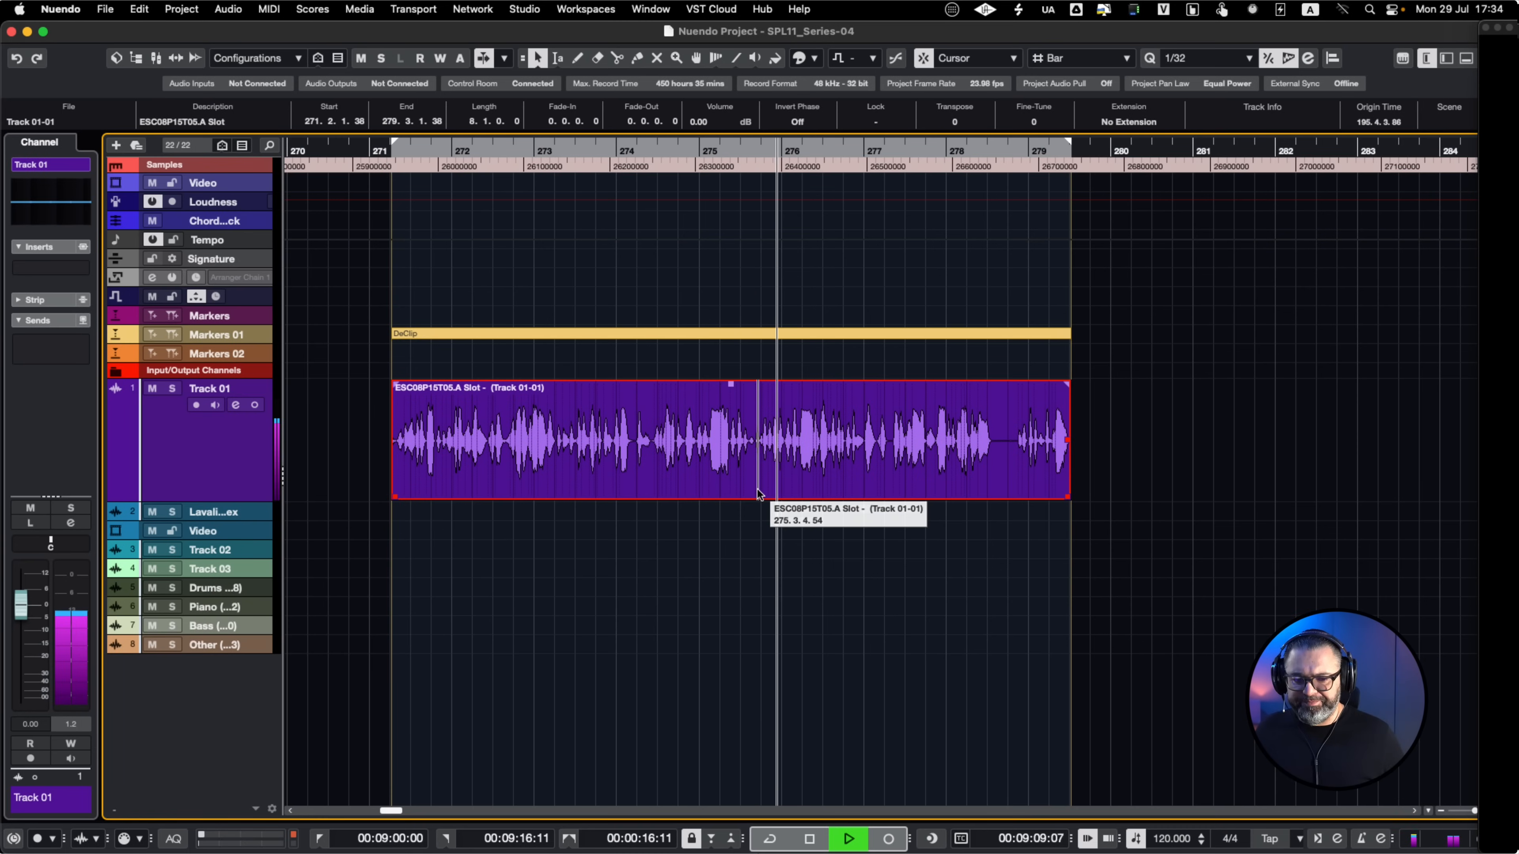
{"action": "key", "text": "space"}
{"action": "key", "text": "space"}
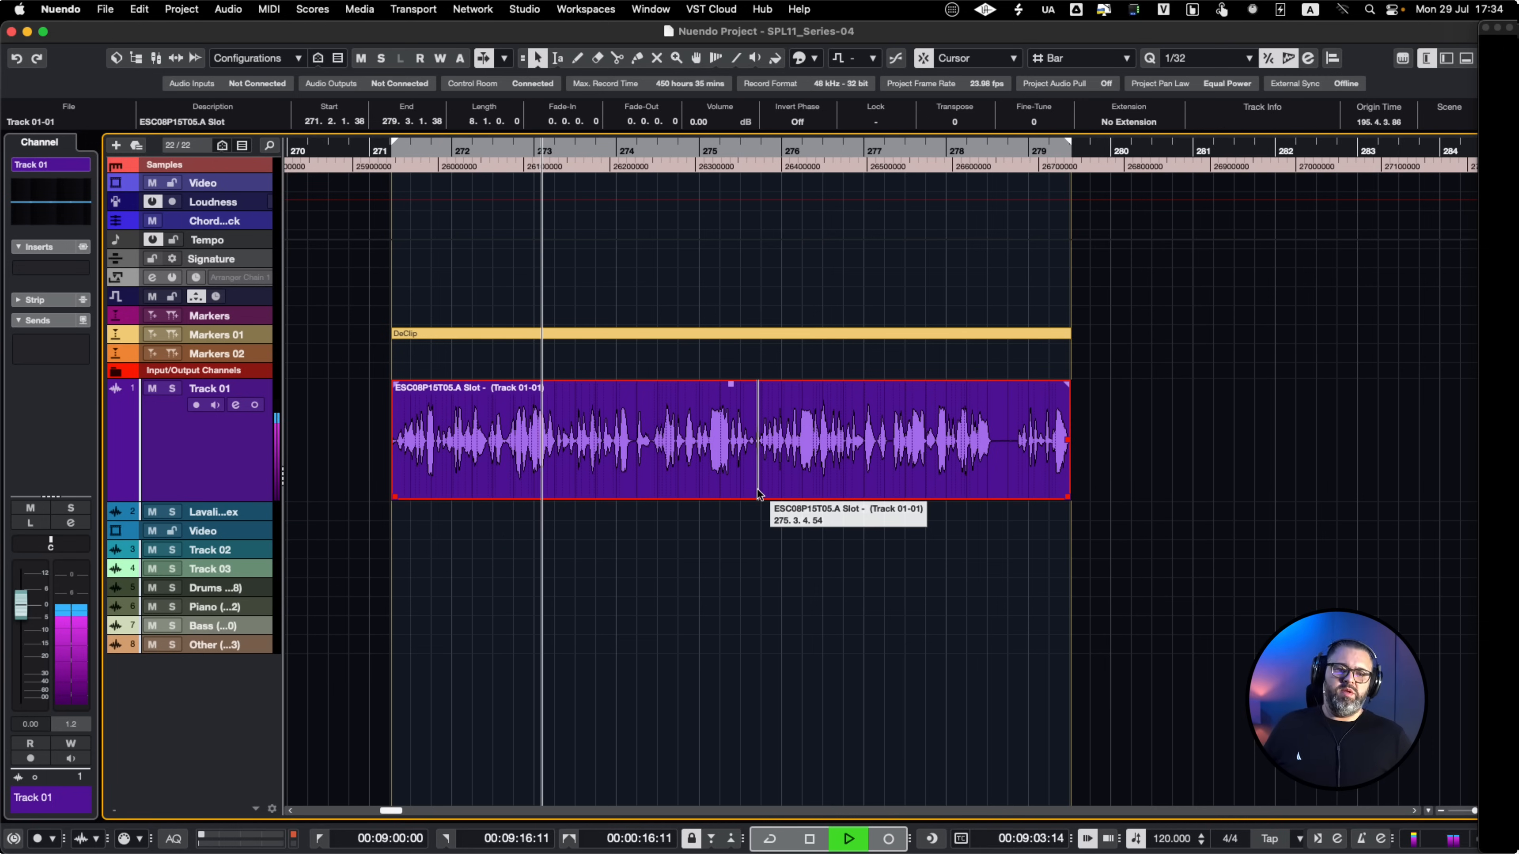
{"action": "key", "text": "space"}
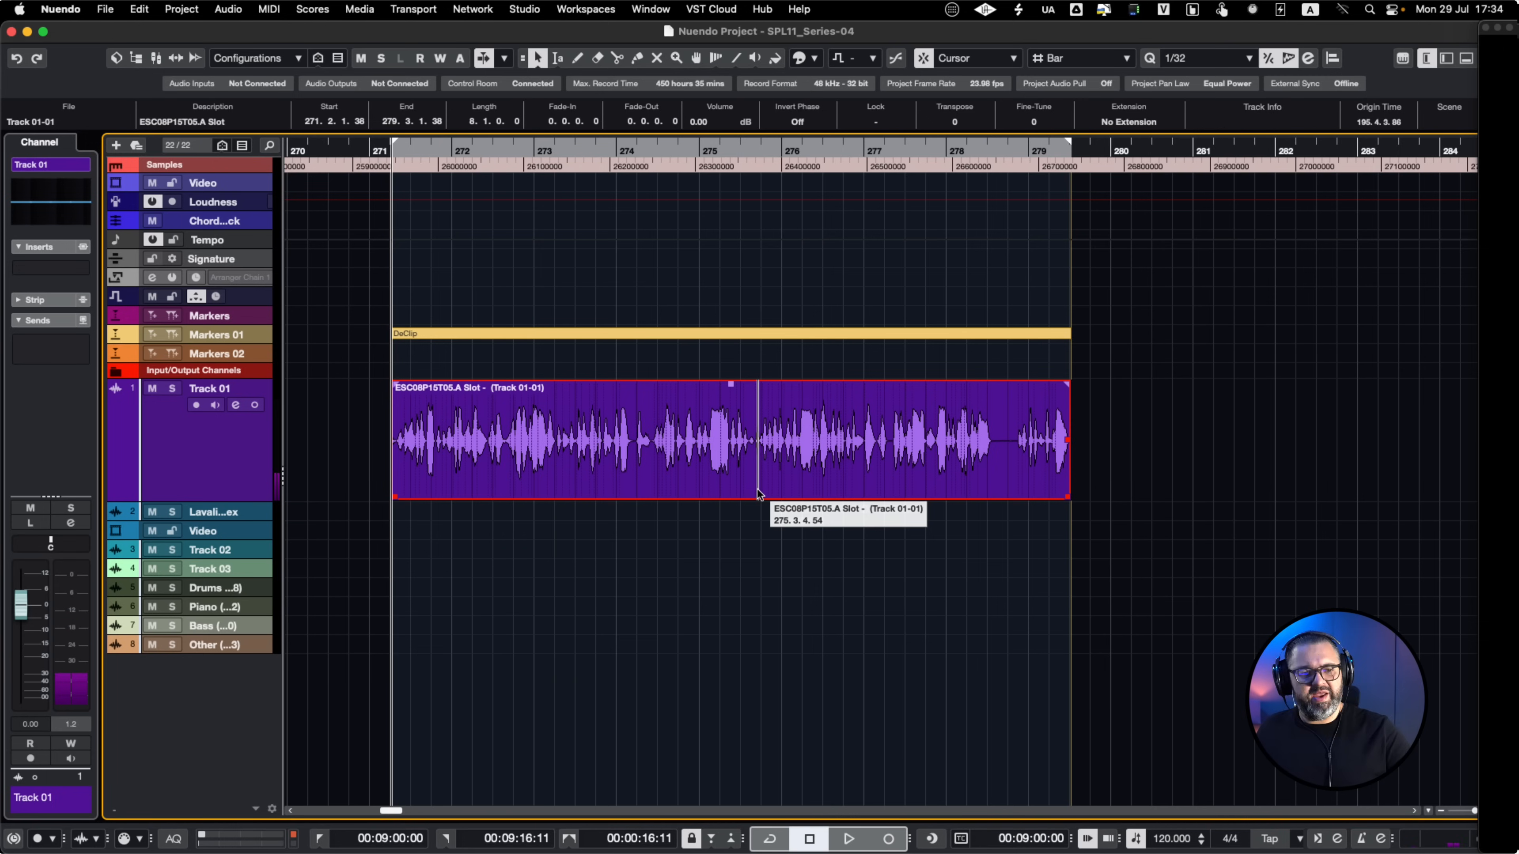
Open the clipped dialogue event with the SpectraLayers extension, filter the modules to Restoration and open Voice DeClip.
{"action": "left_click", "coordinate": [1128, 122]}
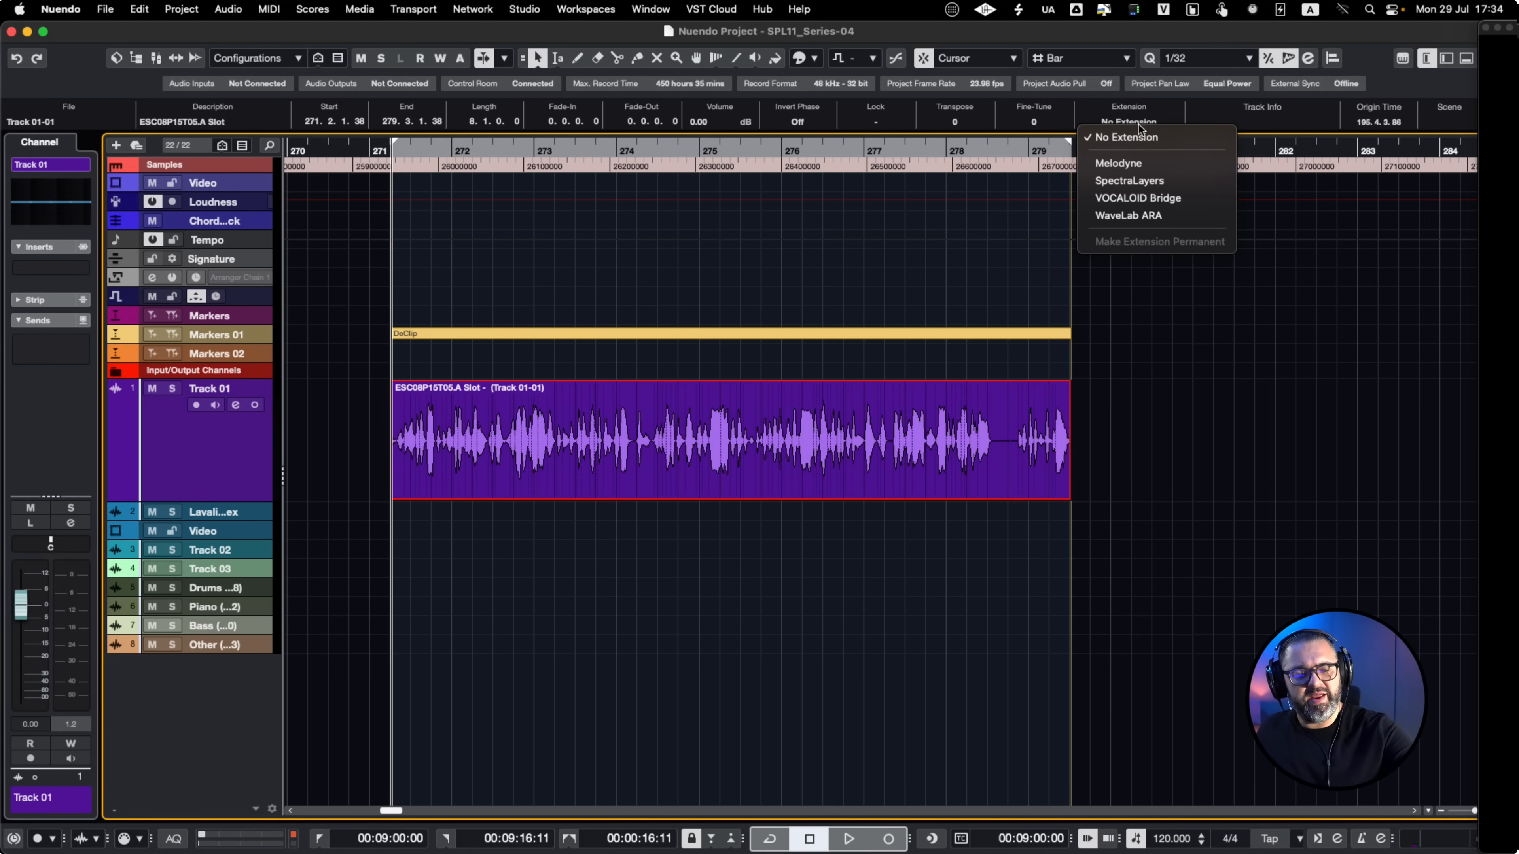
{"action": "left_click", "coordinate": [1155, 180]}
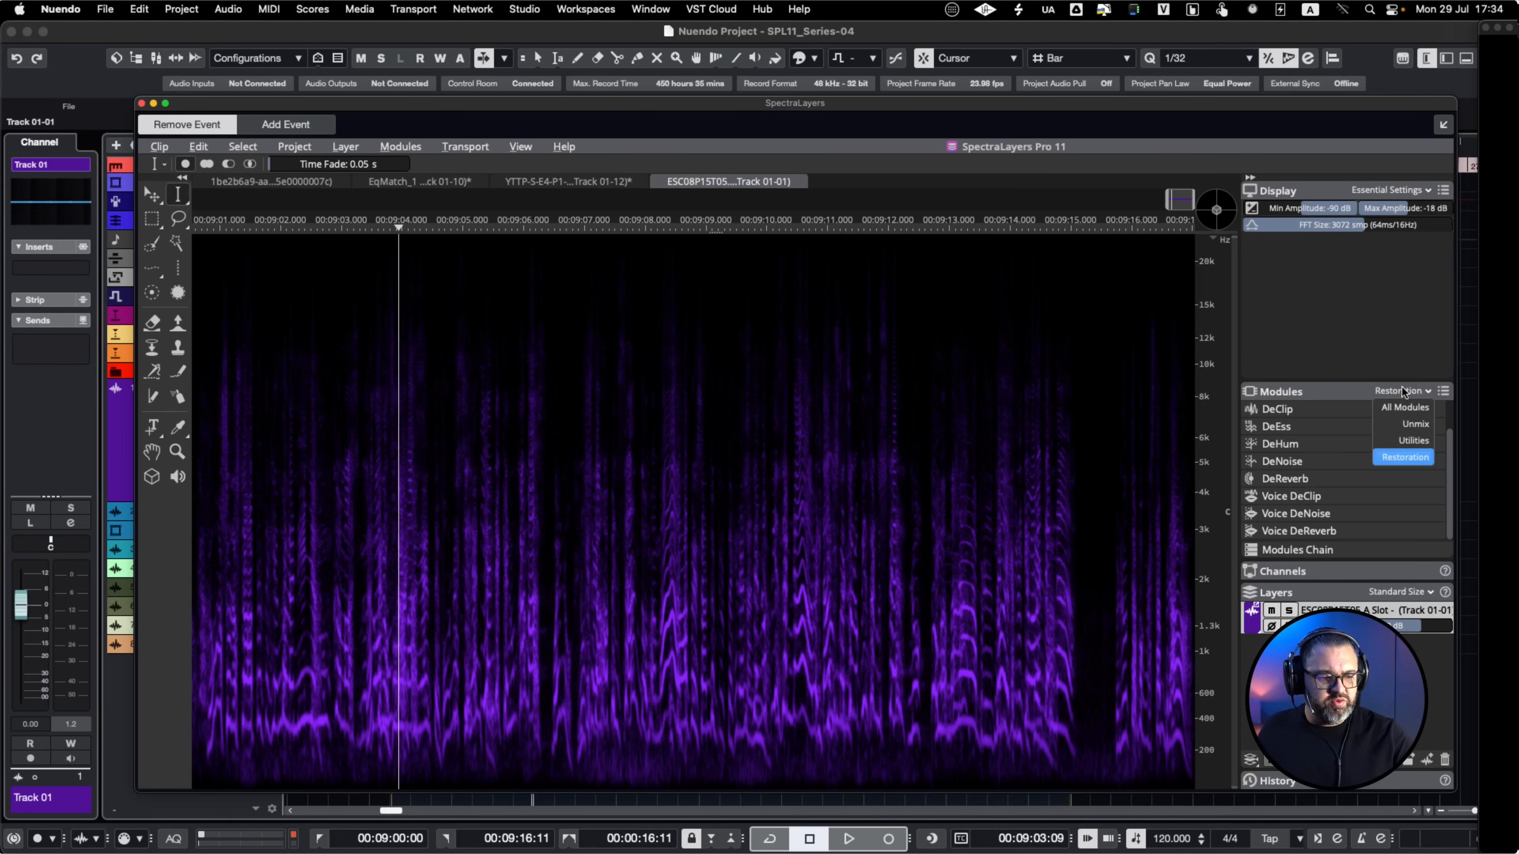
{"action": "left_click", "coordinate": [1413, 458]}
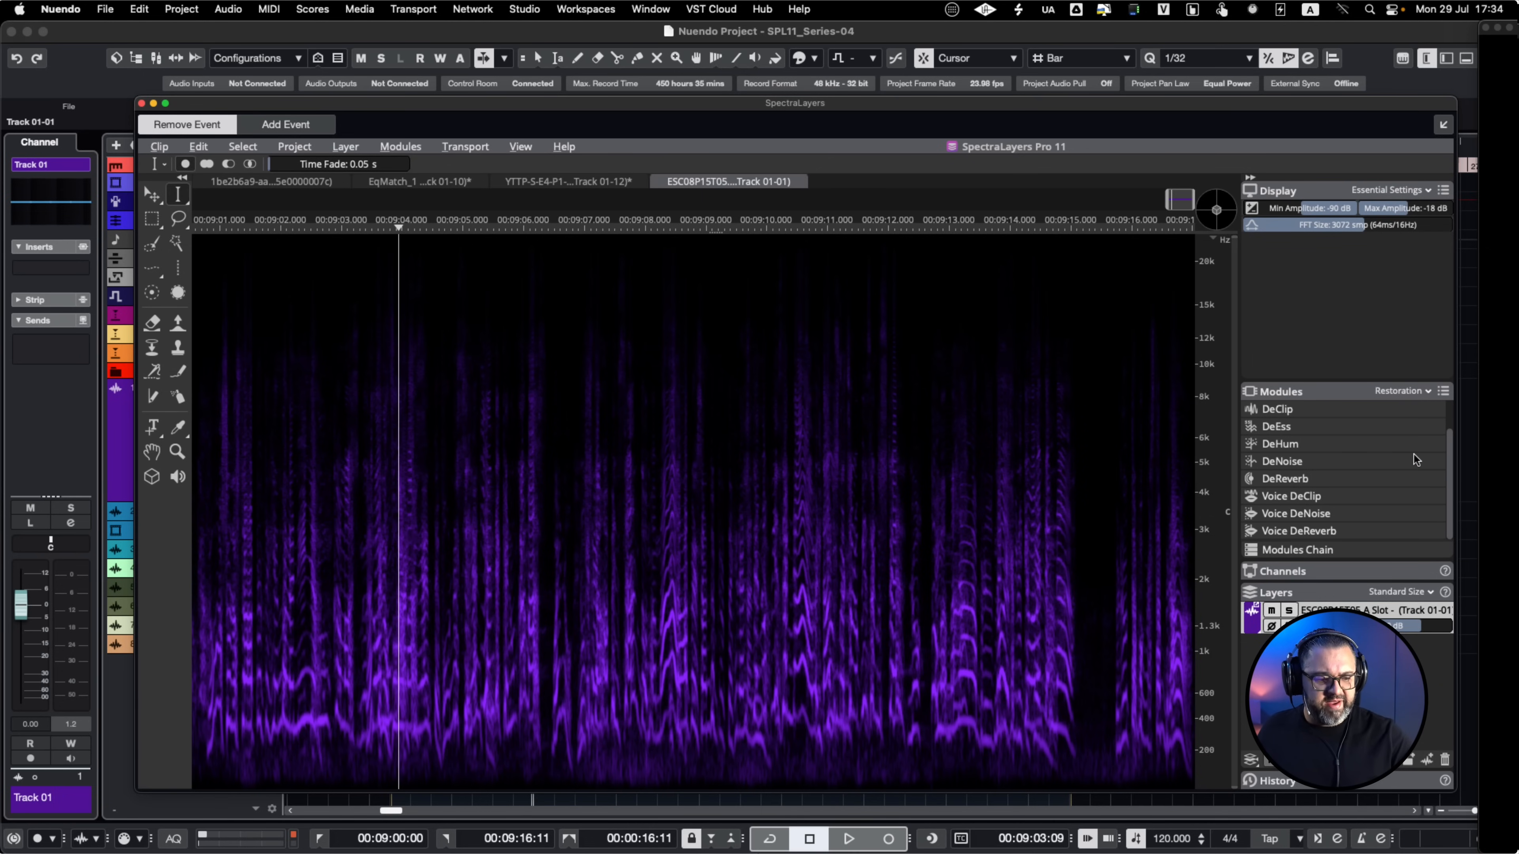
{"action": "left_click", "coordinate": [1311, 496]}
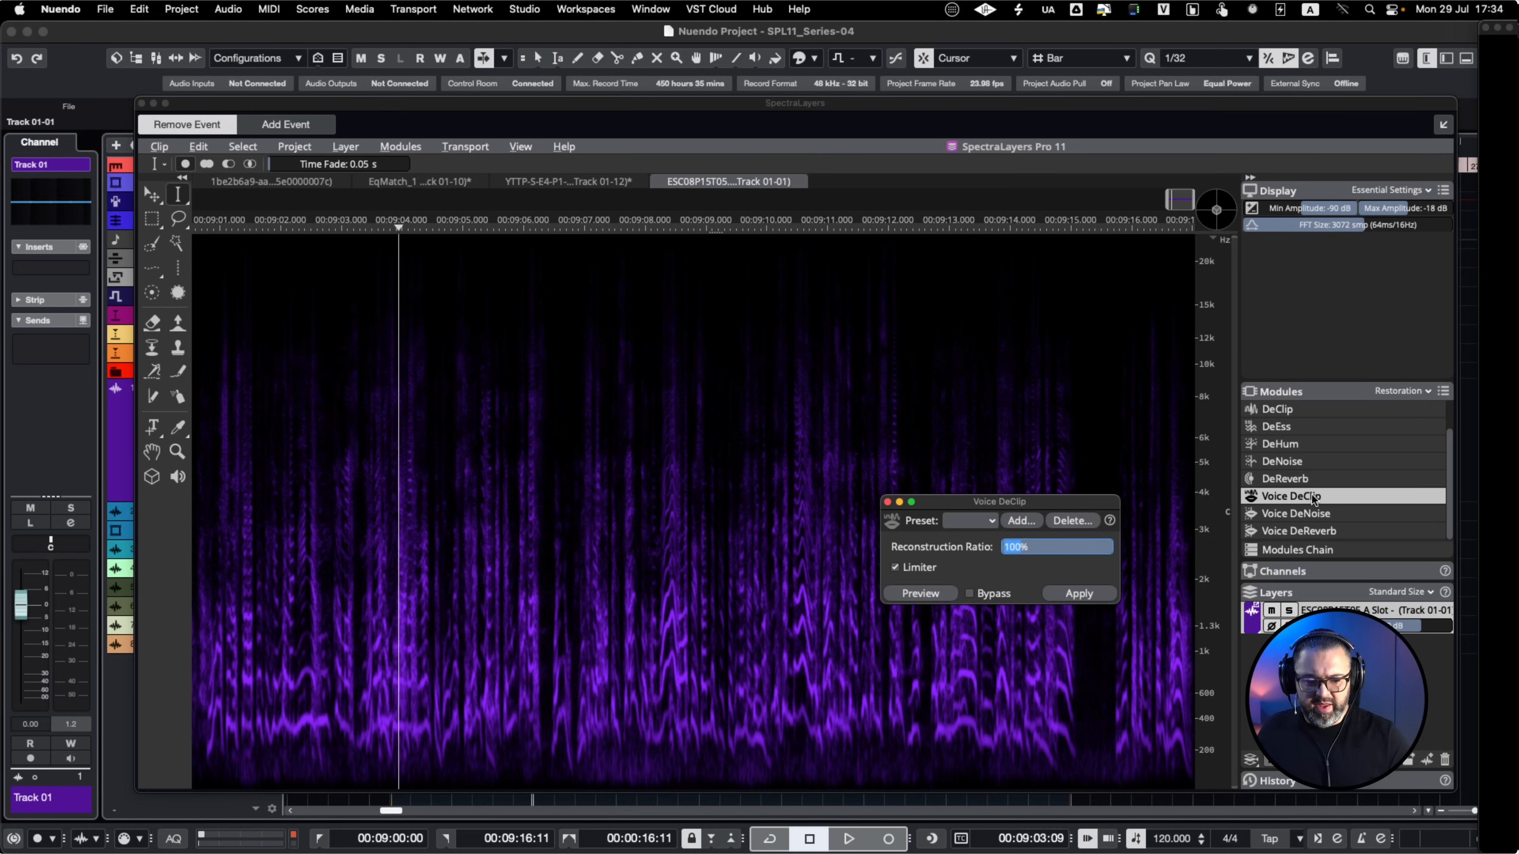
Preview Voice DeClip on the dialogue and apply it at a 100% reconstruction ratio with the limiter on.
{"action": "left_click", "coordinate": [936, 595]}
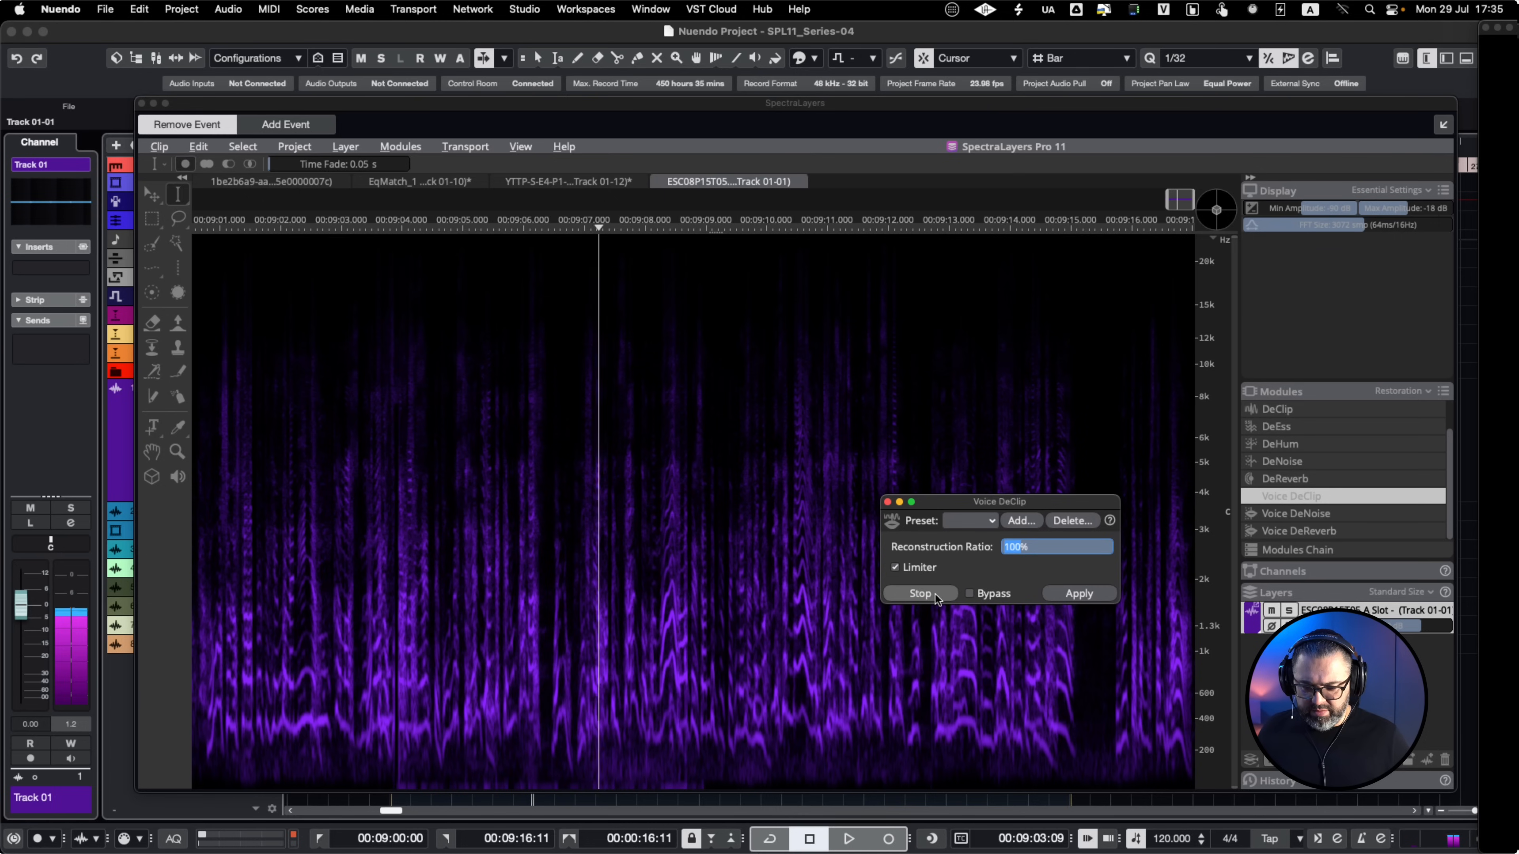
{"action": "key", "text": "BackSpace"}
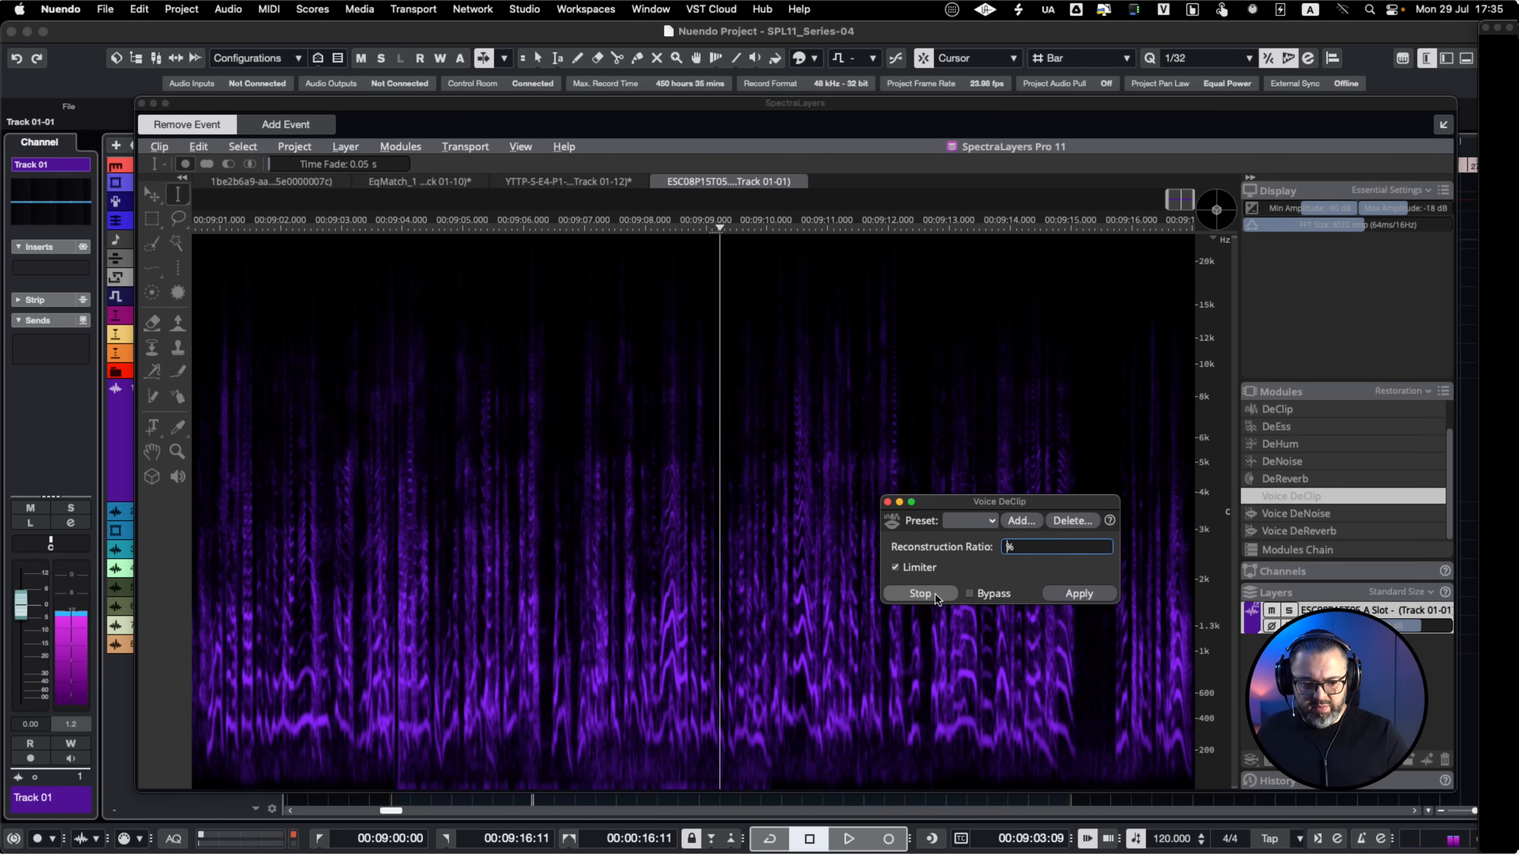
{"action": "left_click", "coordinate": [1090, 599]}
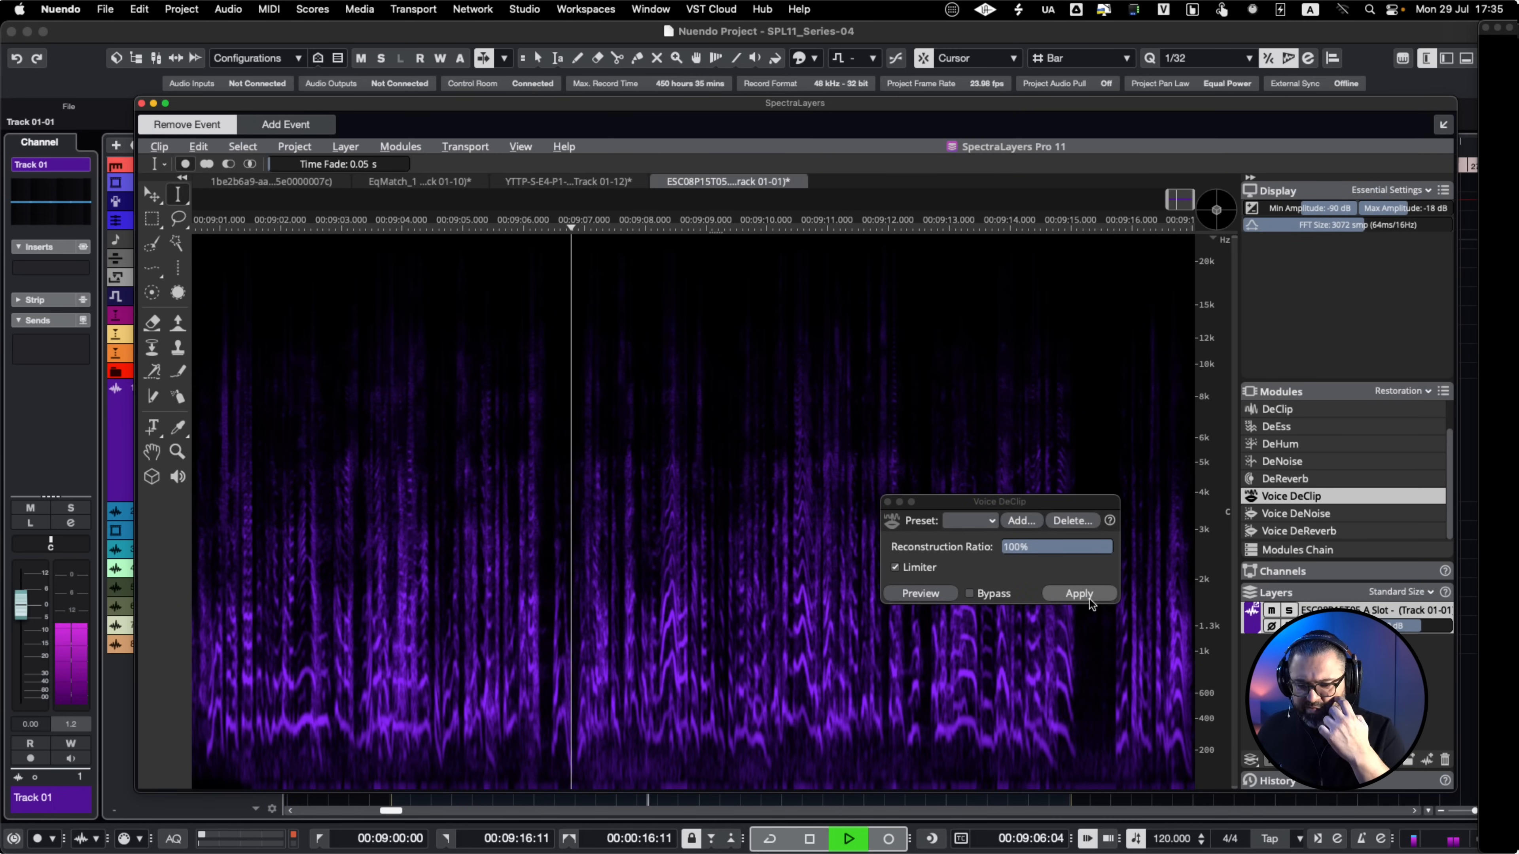
Replay the declipped dialogue from about 09:01.4 and stop the playback.
{"action": "key", "text": "space"}
{"action": "left_click", "coordinate": [244, 612]}
{"action": "key", "text": "space"}
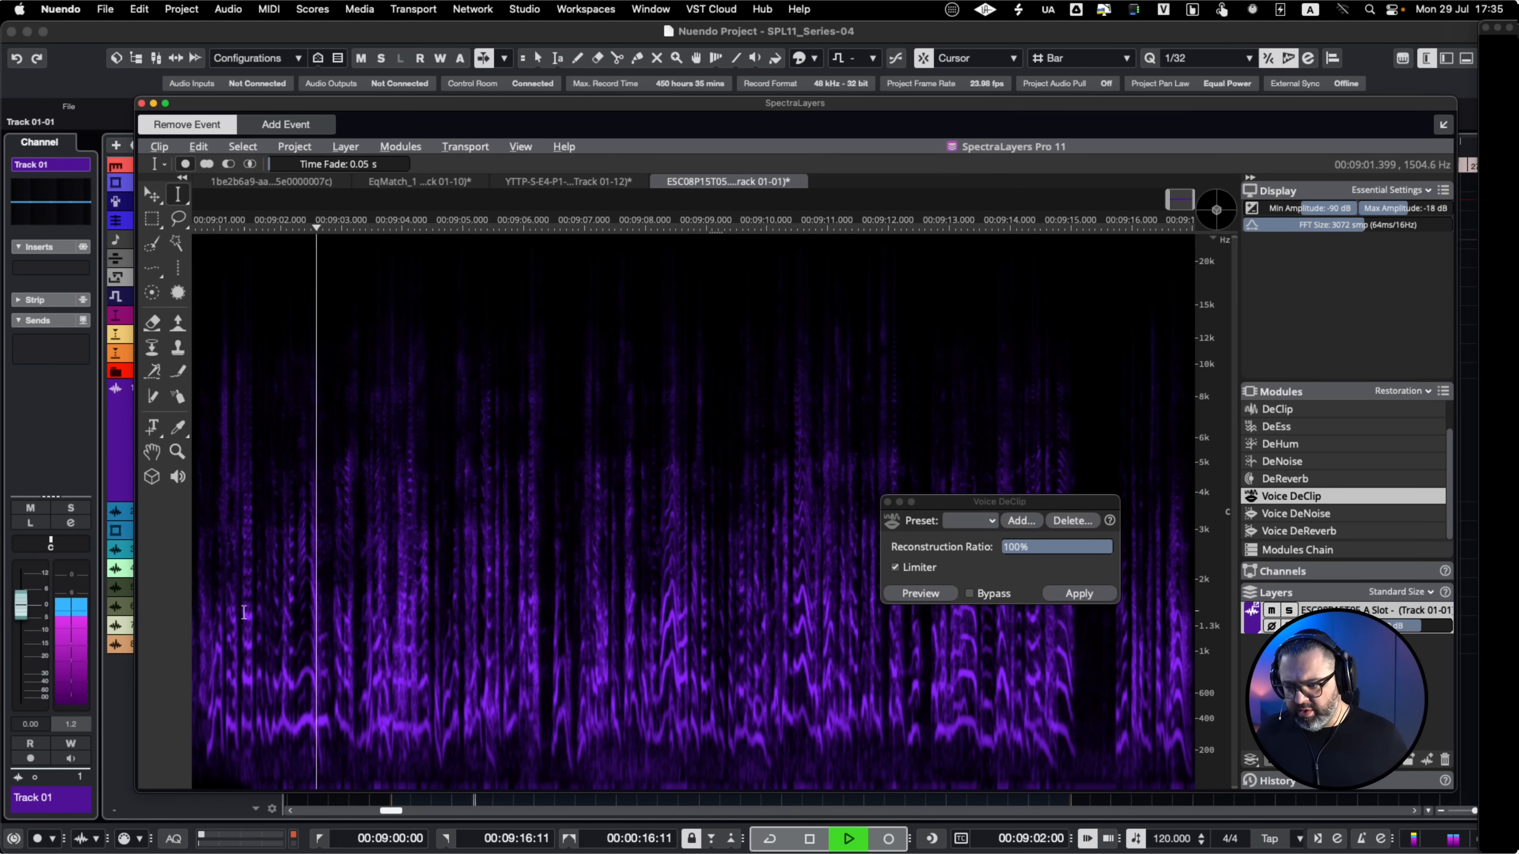
{"action": "key", "text": "space"}
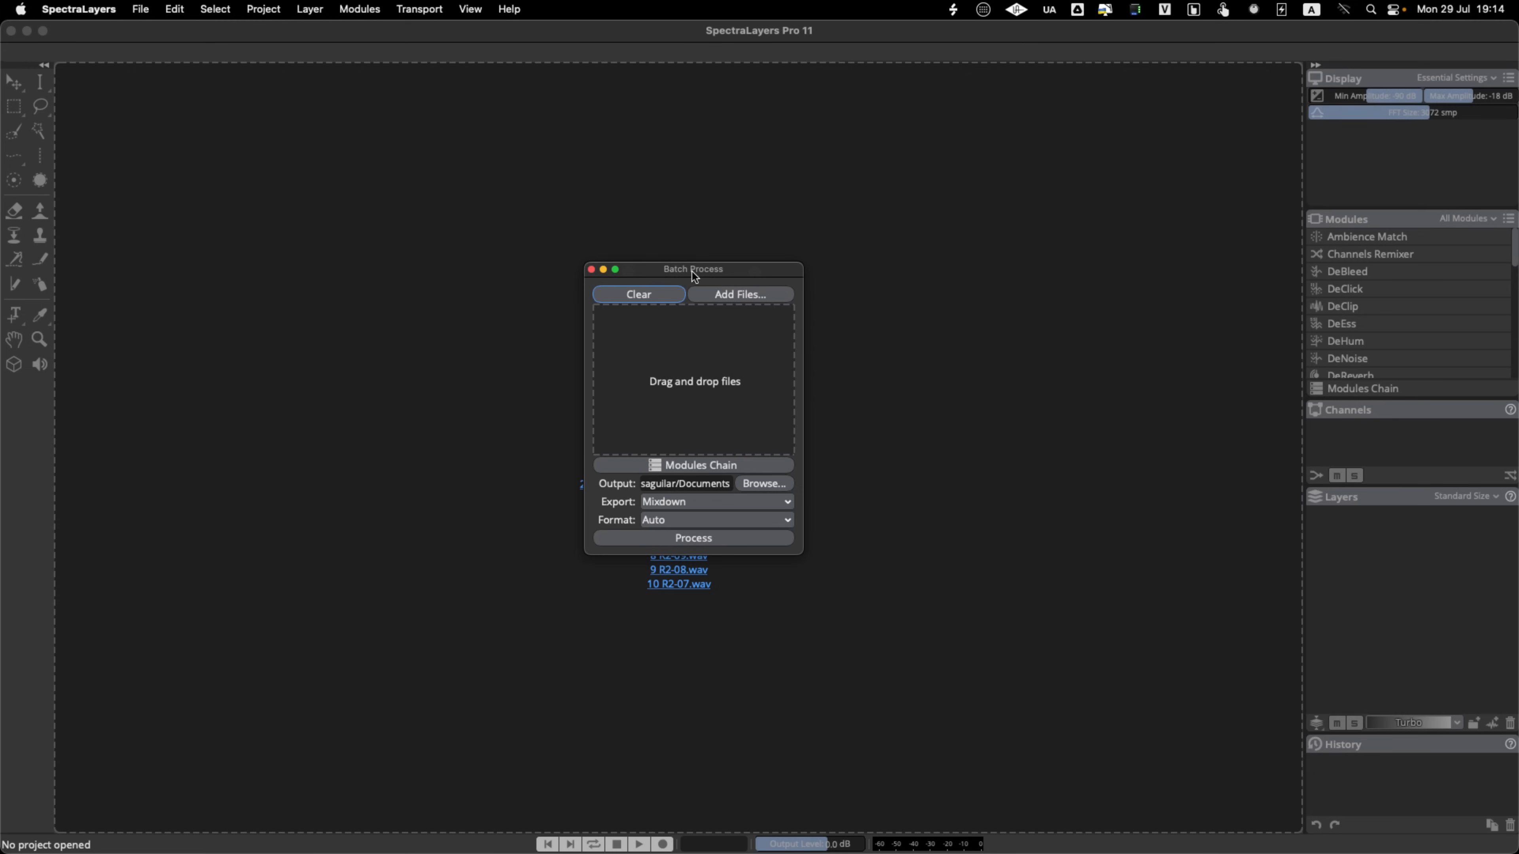
Add the four files EBI_001.WAV to EBI_004.WAV from the To Batch folder to the Batch Process.
{"action": "left_click", "coordinate": [742, 294]}
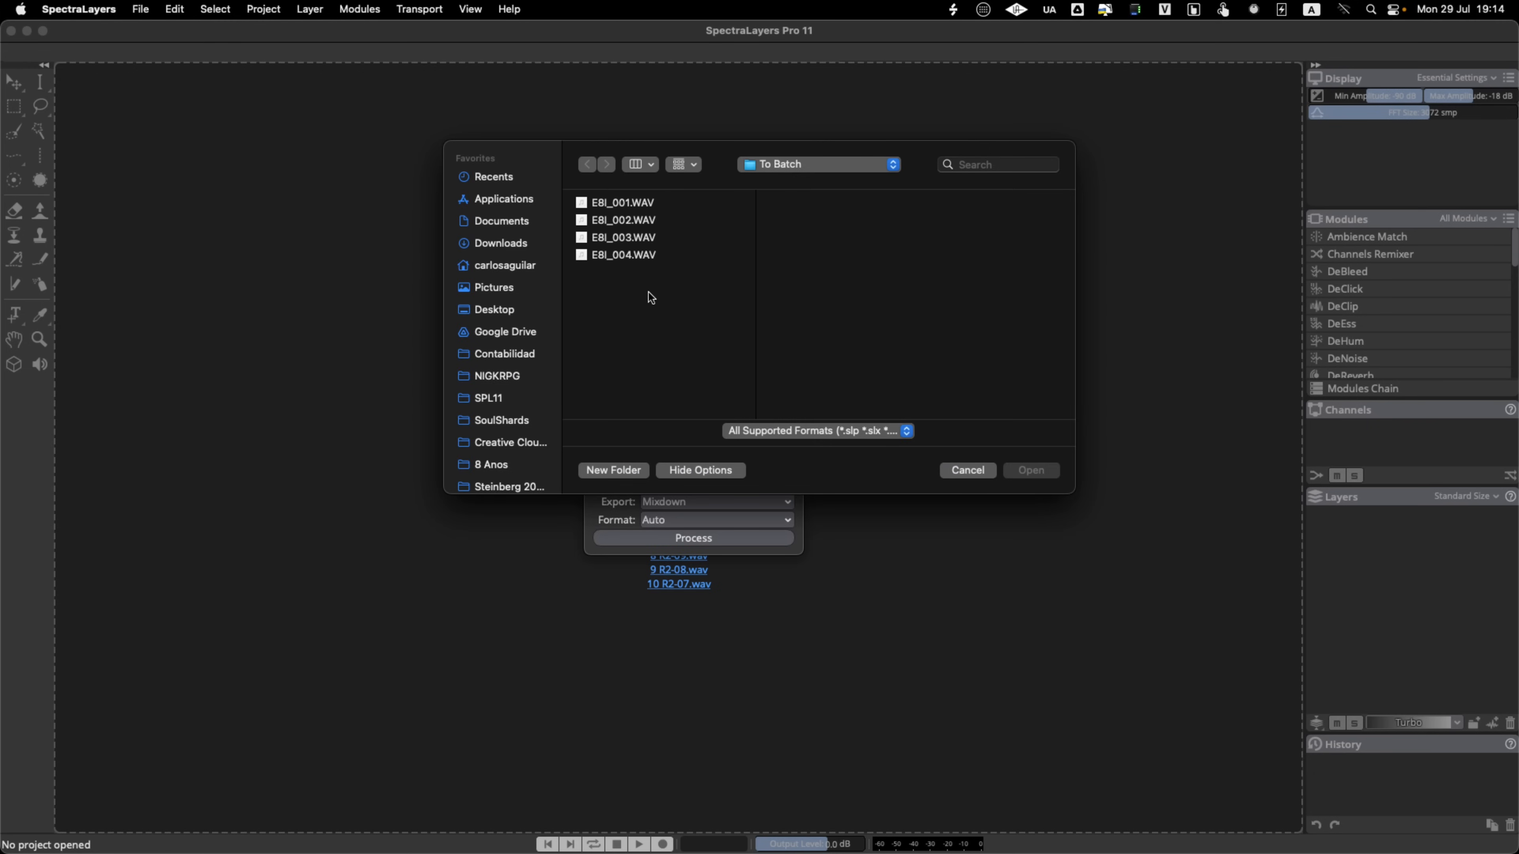
{"action": "key", "text": "super+a"}
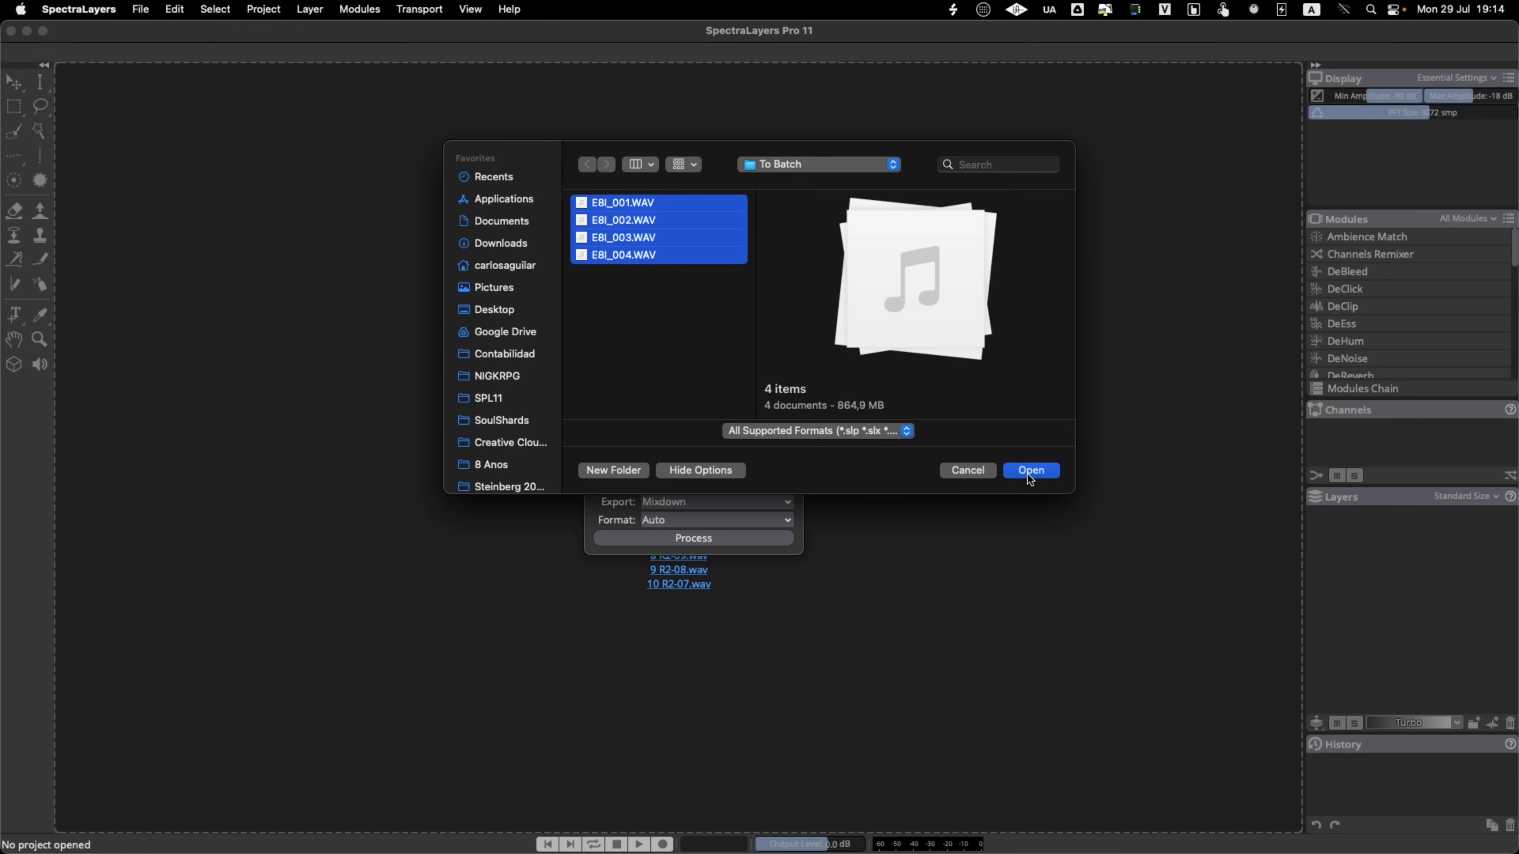
{"action": "left_click", "coordinate": [1030, 470]}
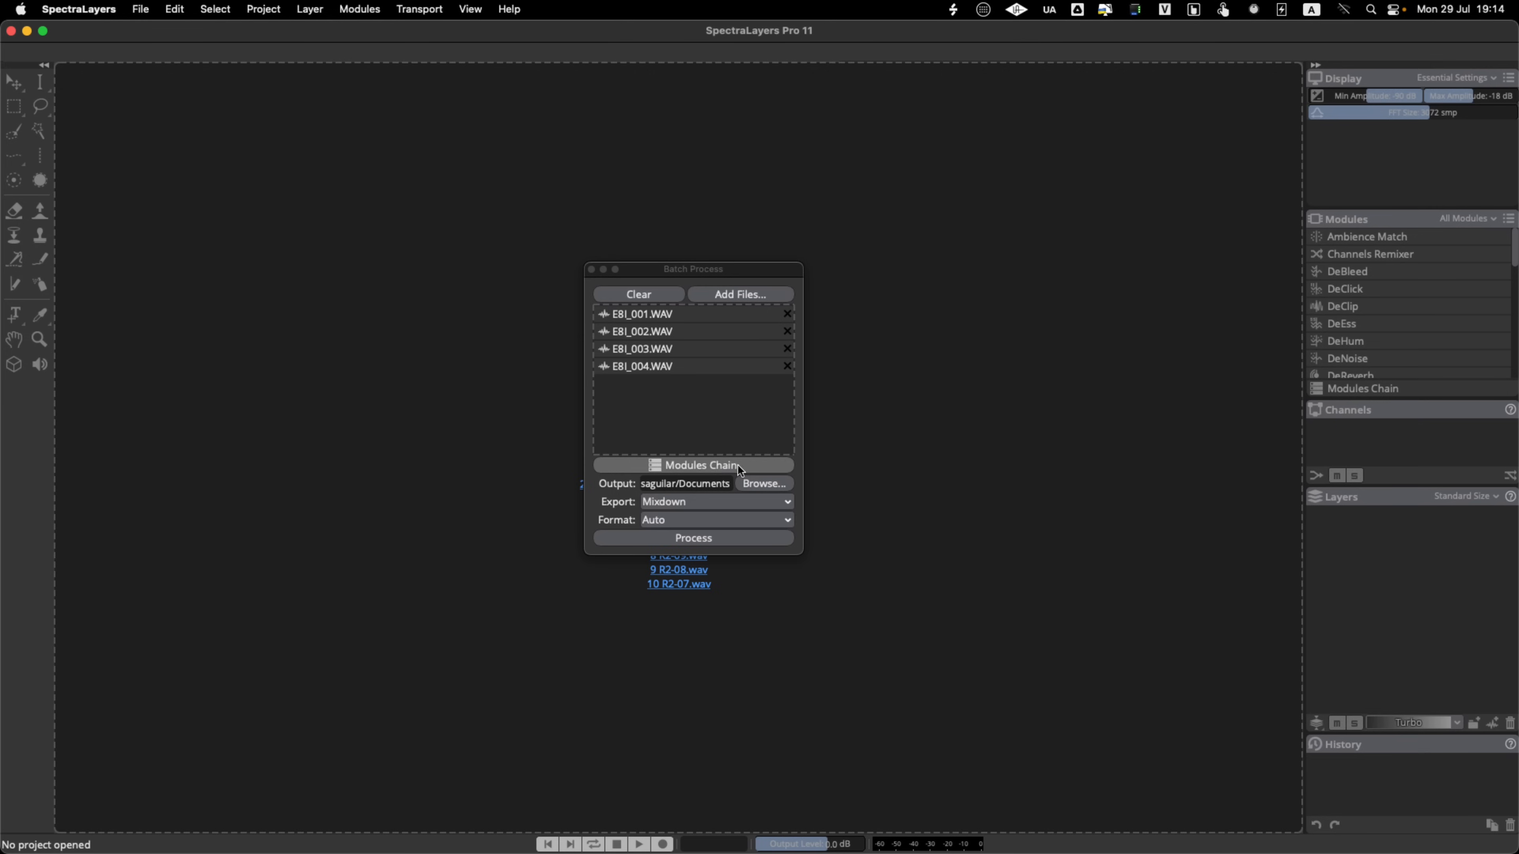
Add the Unmix Noisy Speech module to the batch's Modules Chain and close the chain window.
{"action": "left_click", "coordinate": [687, 463]}
{"action": "left_click", "coordinate": [788, 521]}
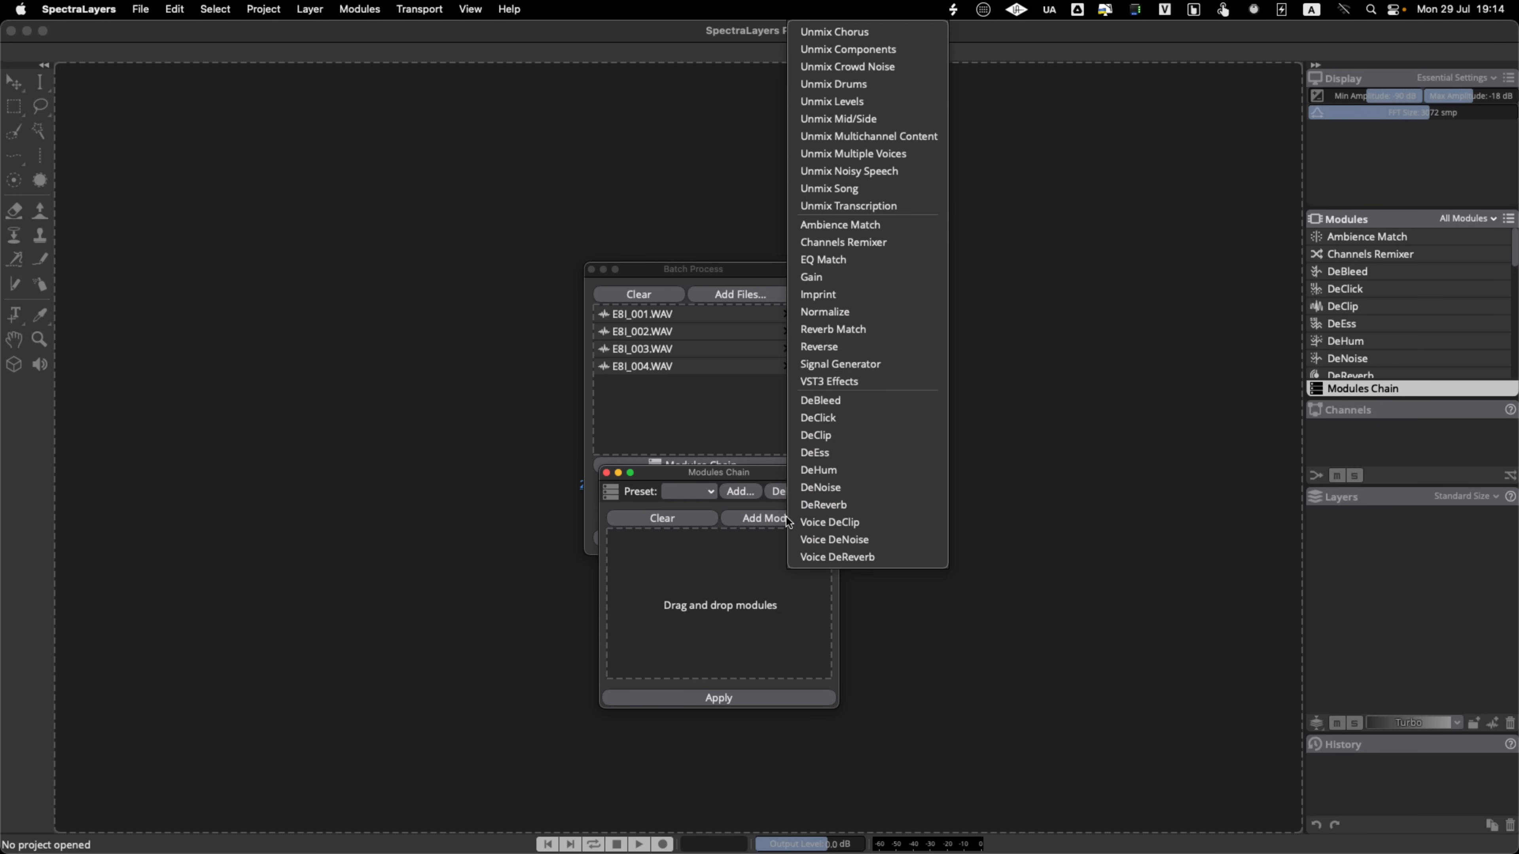
{"action": "left_click", "coordinate": [886, 174]}
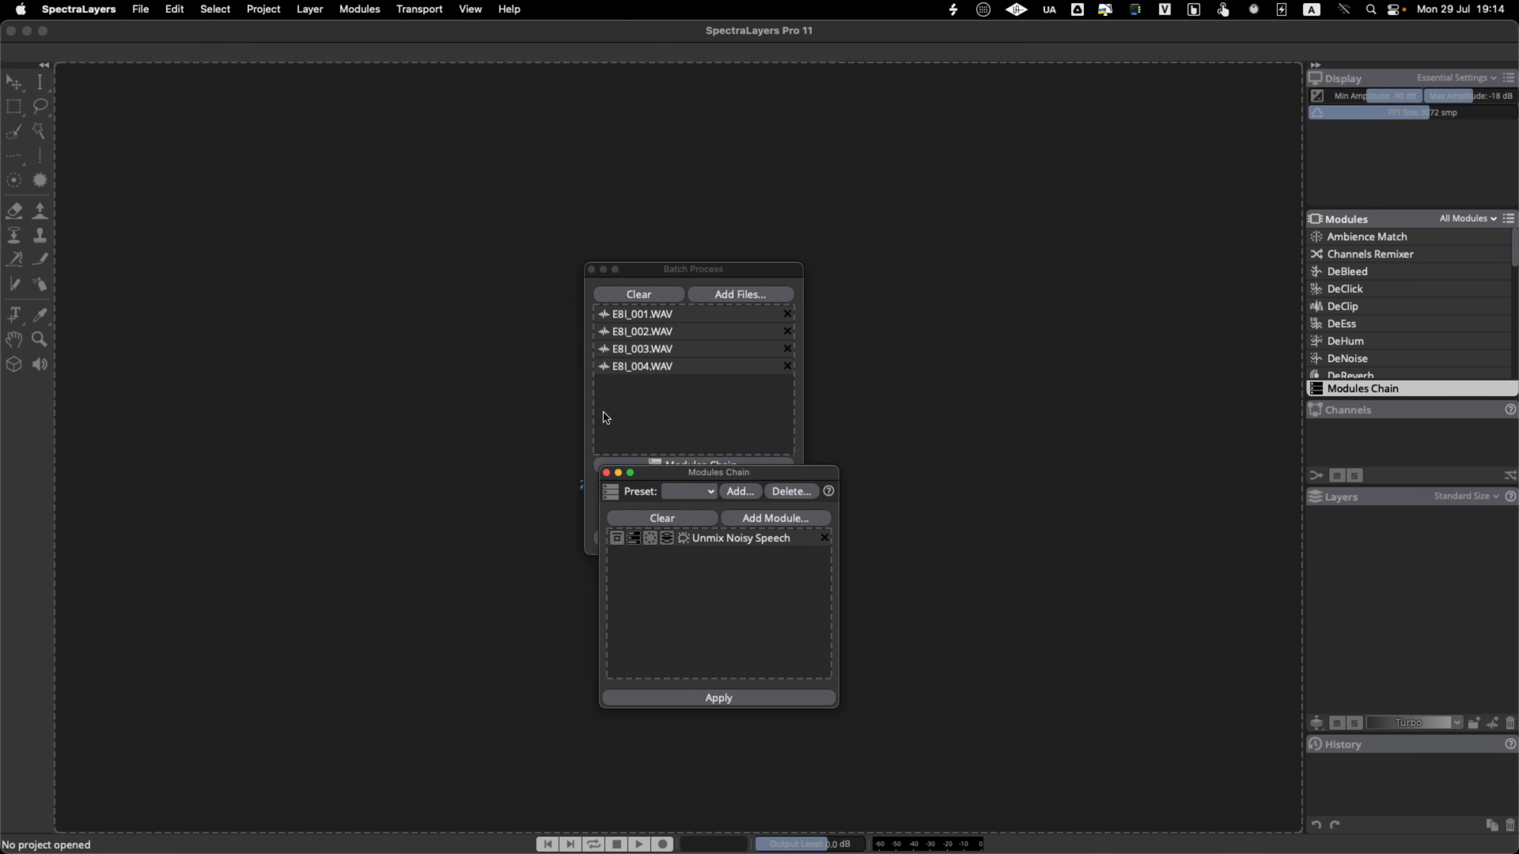
{"action": "left_click", "coordinate": [606, 473]}
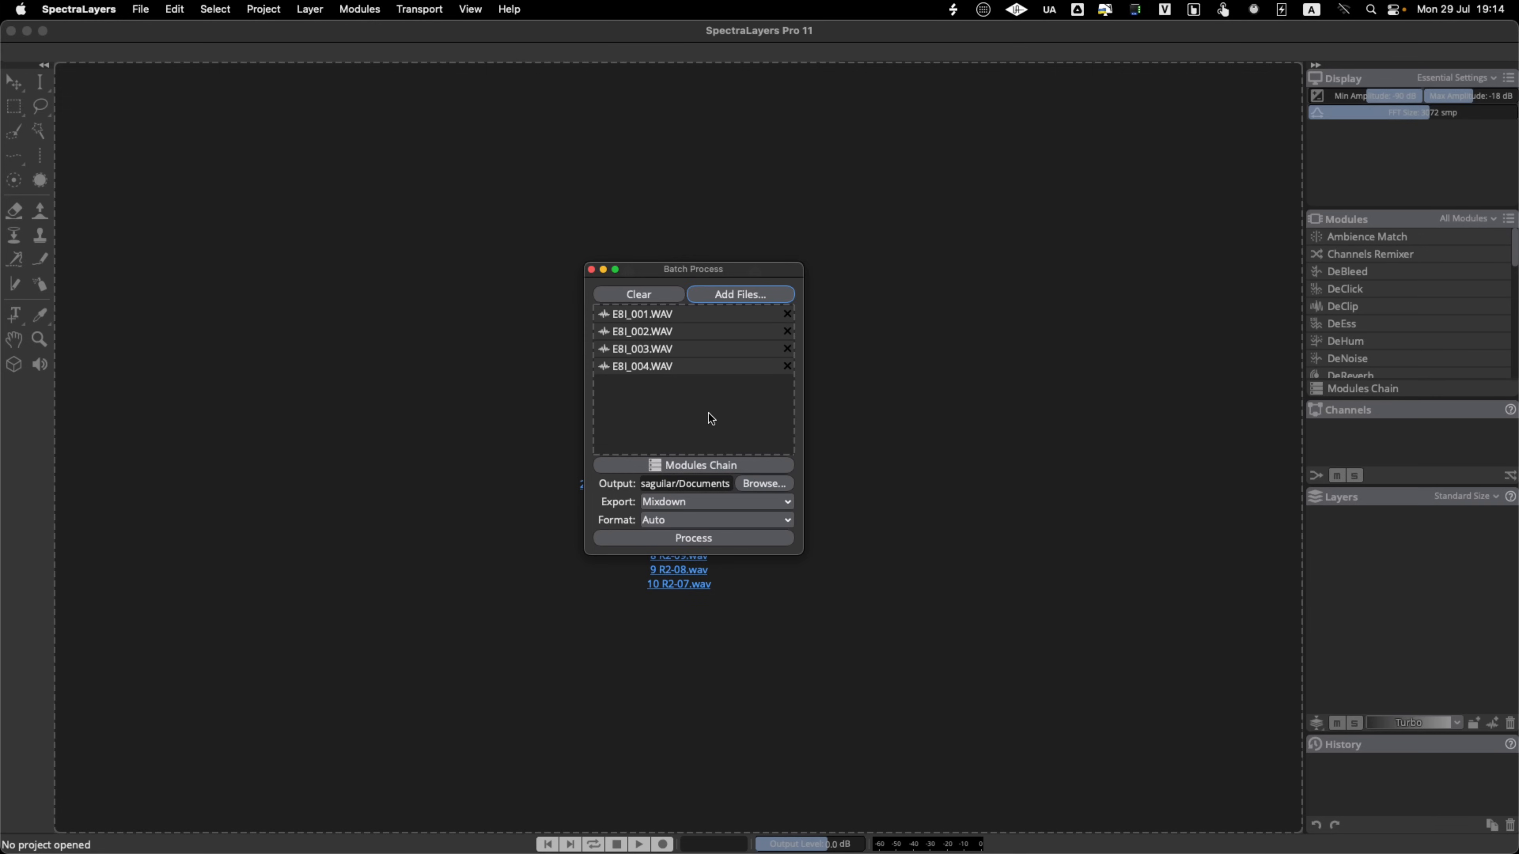
Set the batch export to Layers and its format to 32bit float.
{"action": "left_click", "coordinate": [725, 505]}
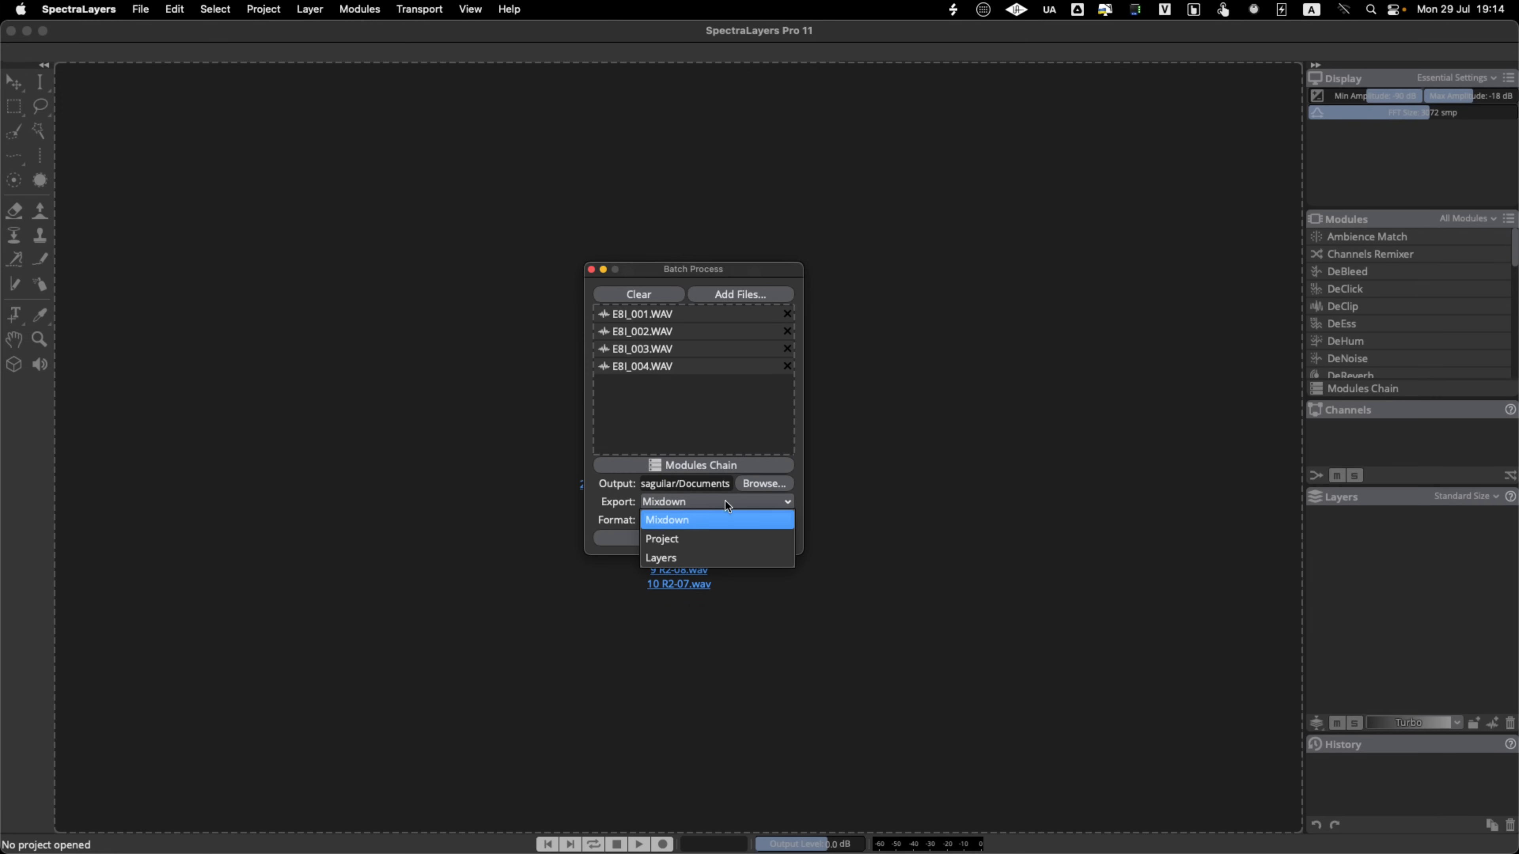
{"action": "left_click", "coordinate": [711, 557]}
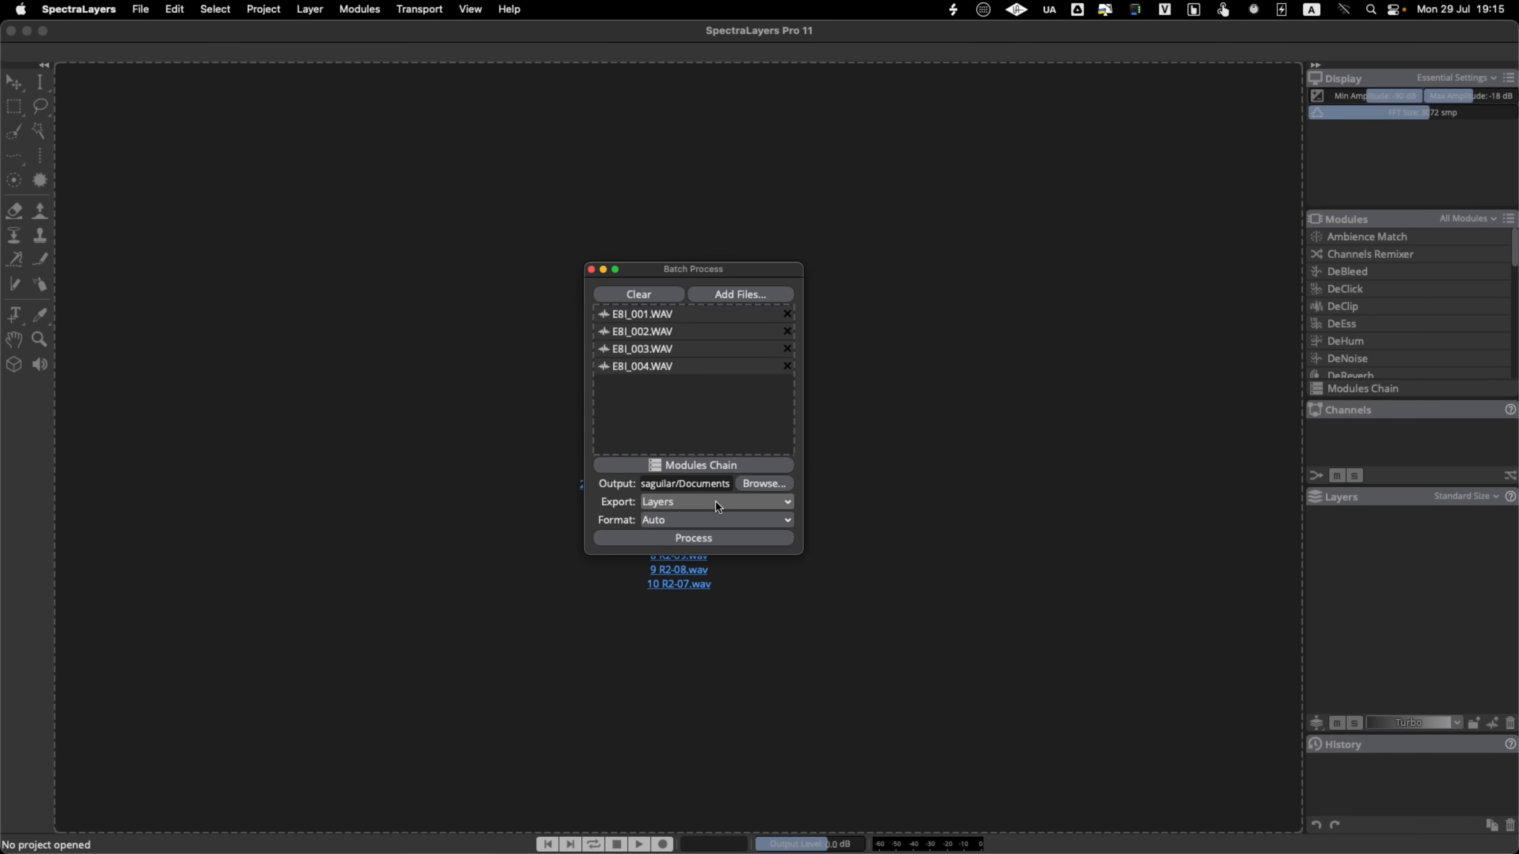
{"action": "left_click", "coordinate": [705, 520]}
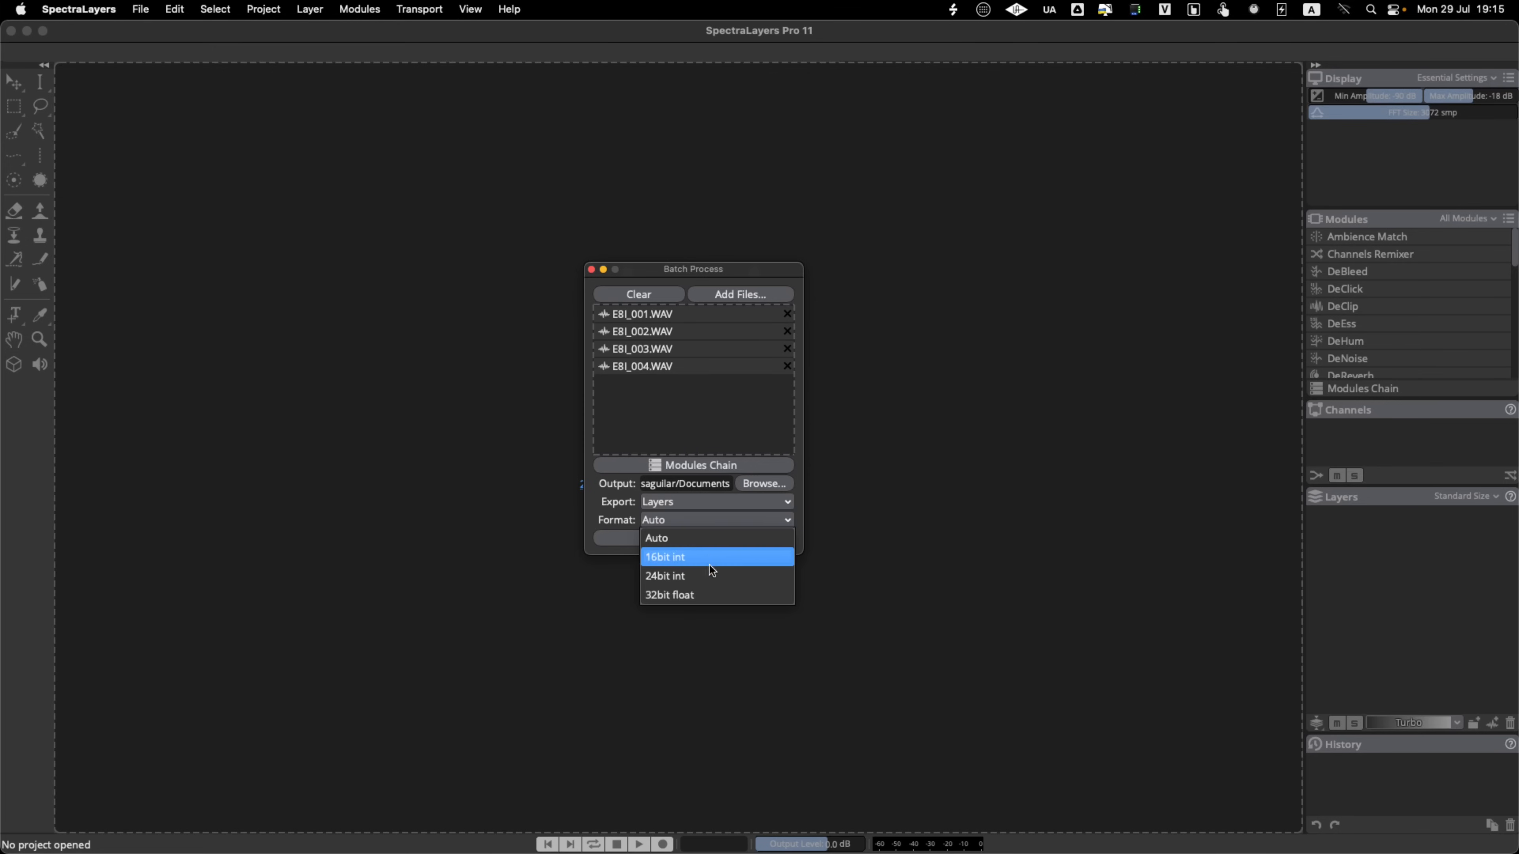
{"action": "left_click", "coordinate": [705, 610]}
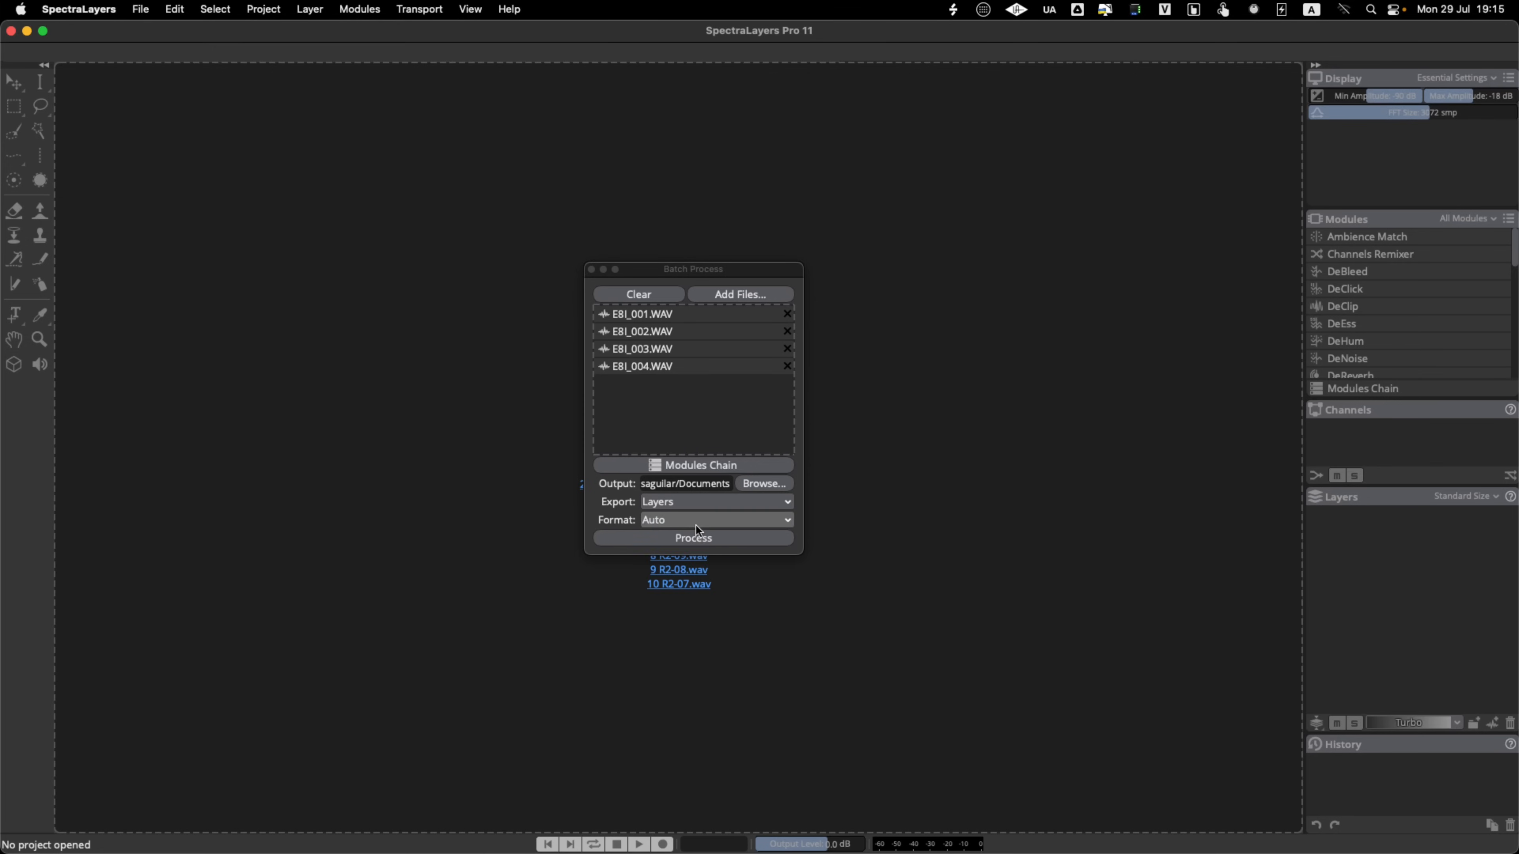
{"action": "left_click", "coordinate": [696, 522]}
{"action": "left_click", "coordinate": [691, 594]}
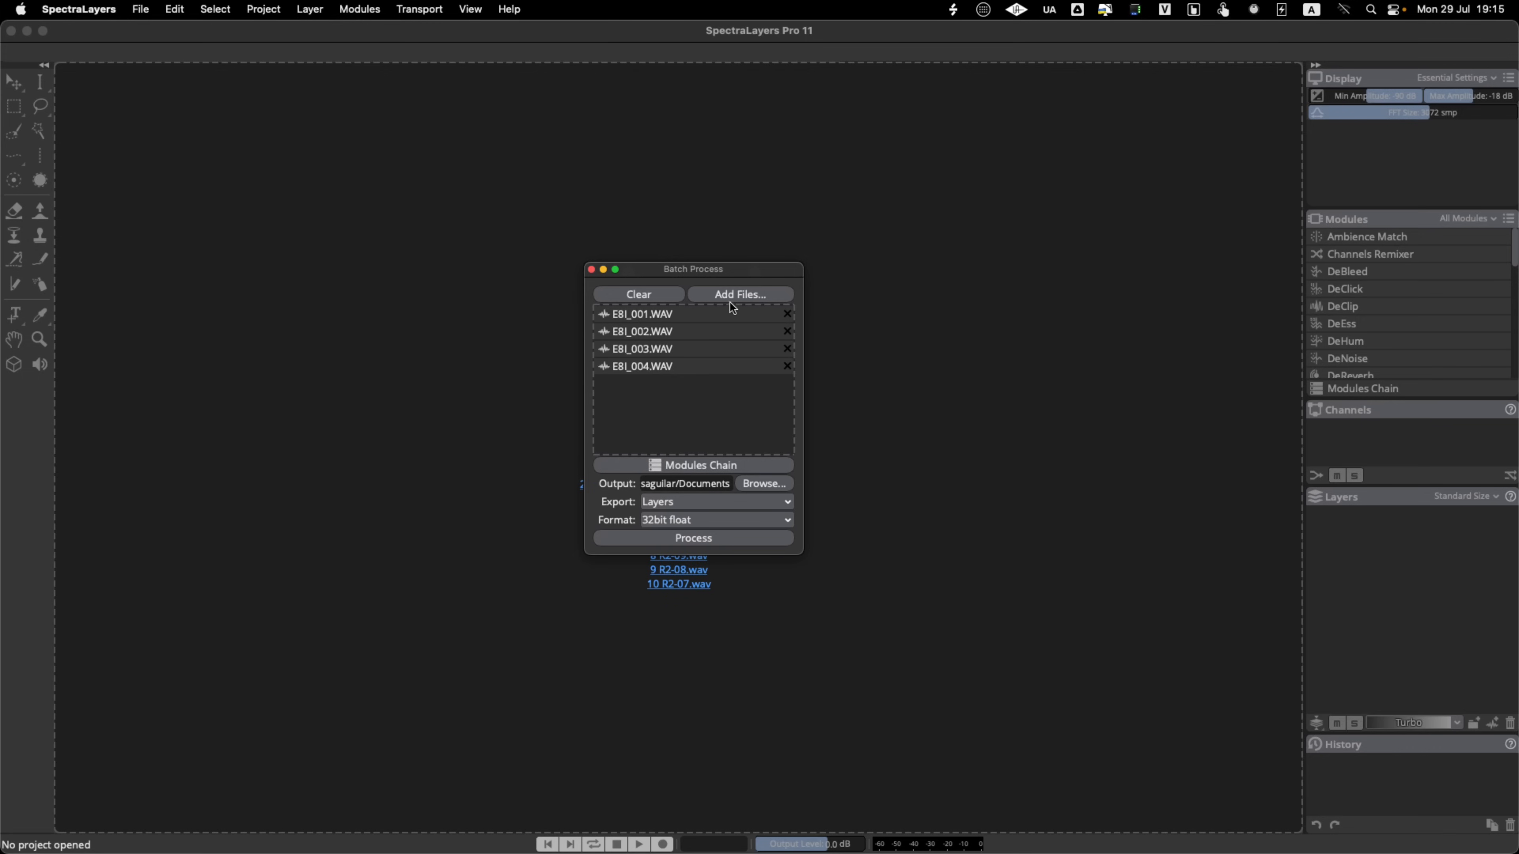
Set the batch output to the Process folder in SPL11/Audio Files and process the files.
{"action": "left_click", "coordinate": [759, 483]}
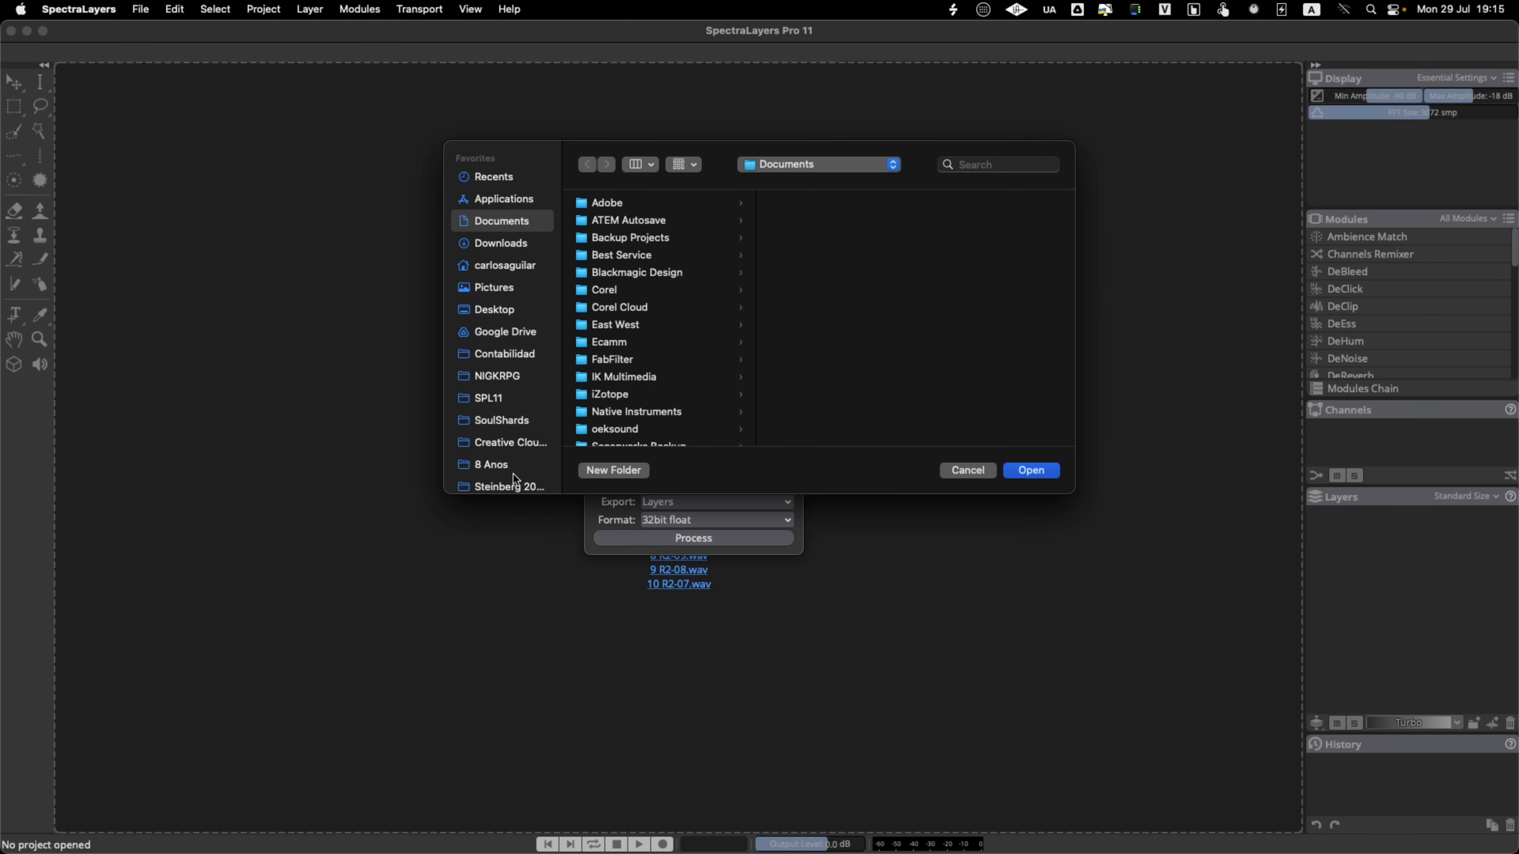
{"action": "scroll", "coordinate": [517, 470], "scroll_direction": "down", "scroll_amount": 1}
{"action": "left_click", "coordinate": [499, 392]}
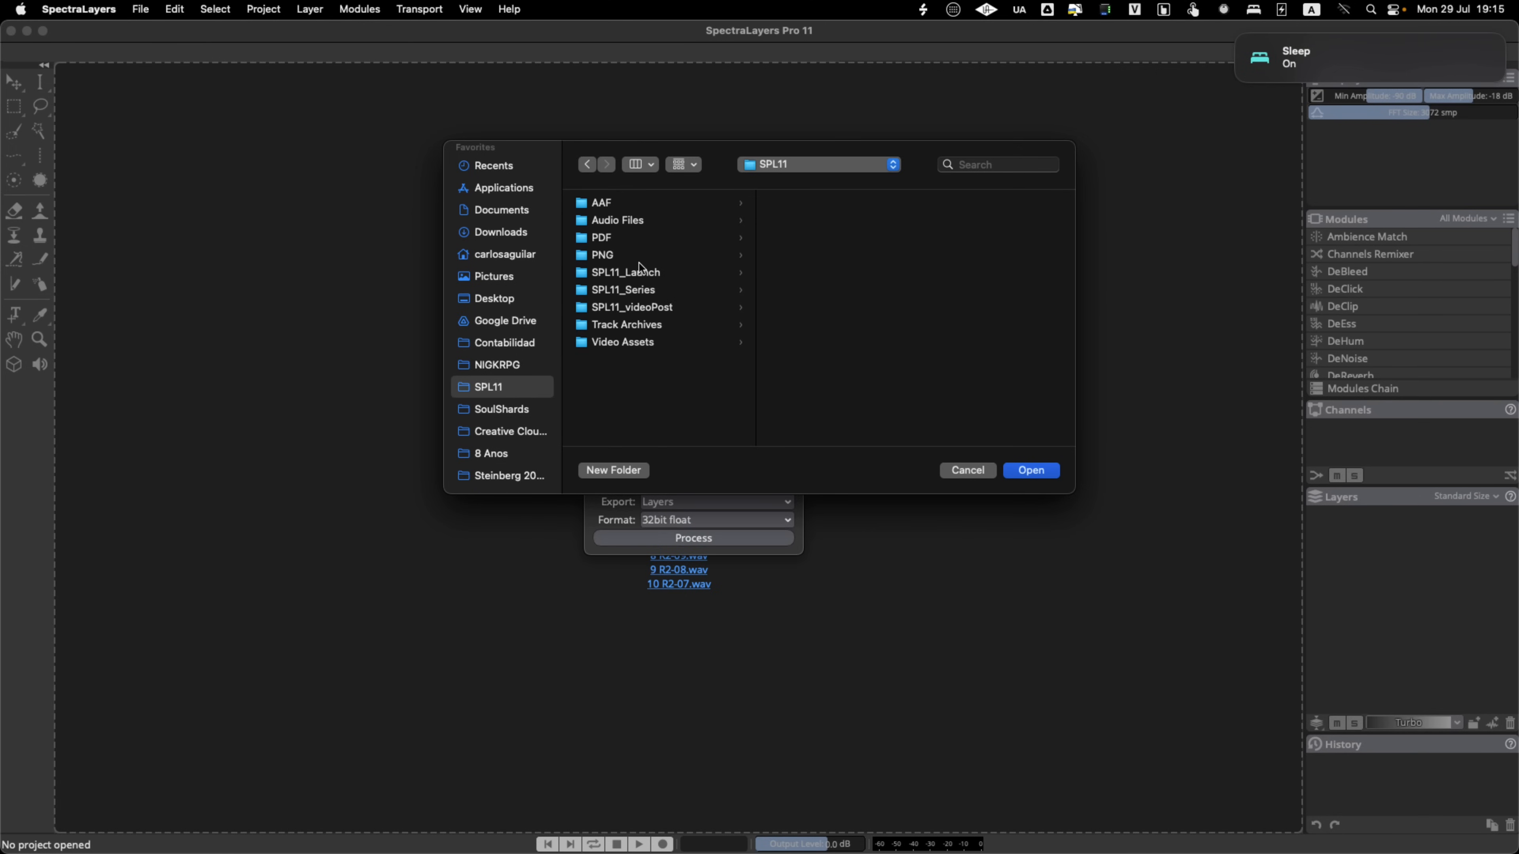
{"action": "left_click", "coordinate": [643, 222]}
{"action": "left_click", "coordinate": [794, 206]}
{"action": "left_click", "coordinate": [1031, 471]}
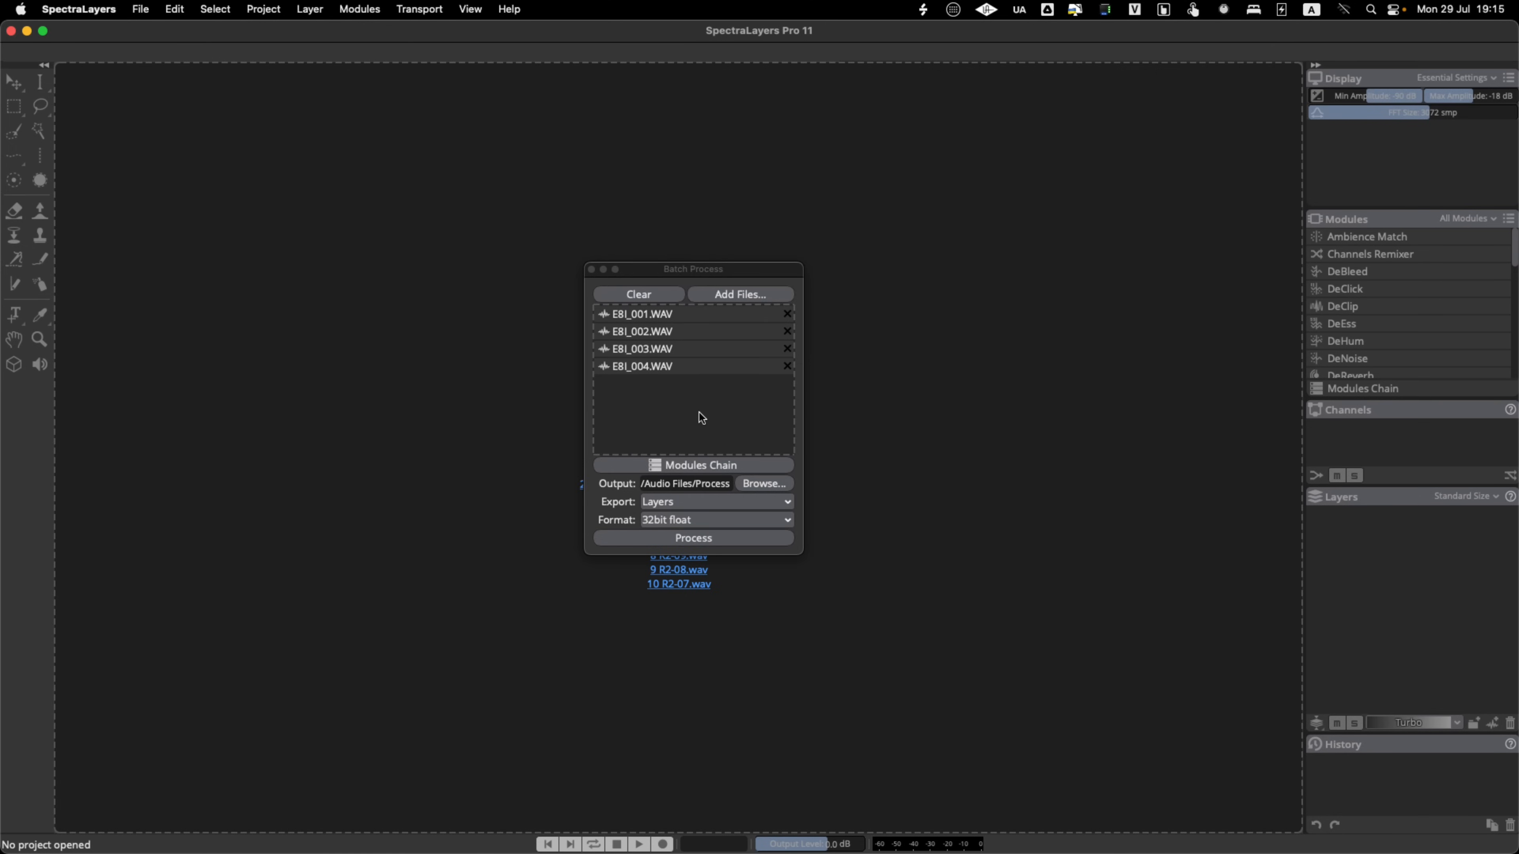
{"action": "left_click", "coordinate": [692, 538]}
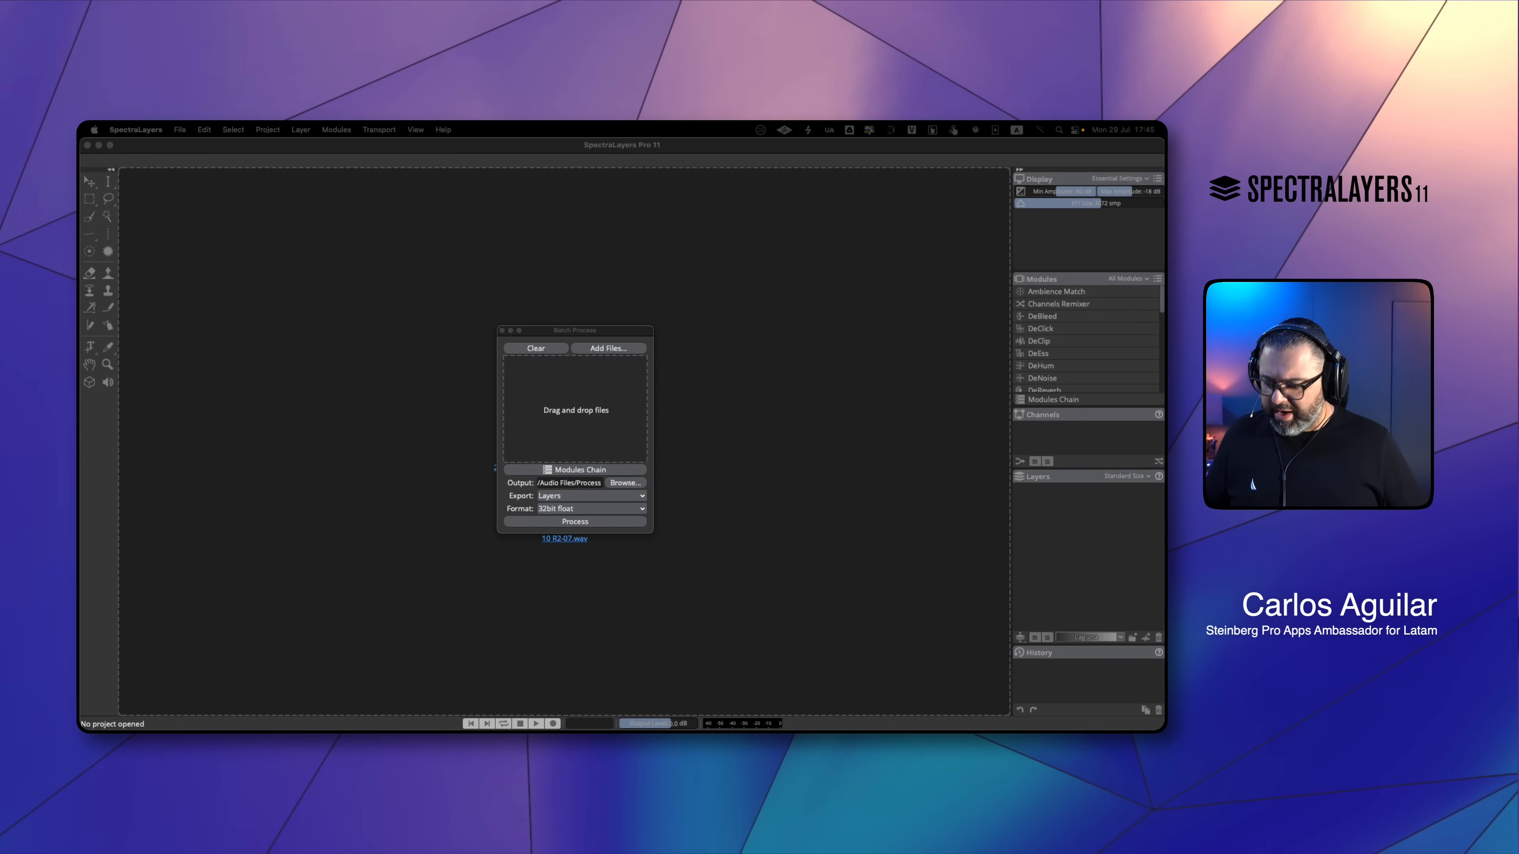
Switch to Finder and select the four source WAV files in the To Batch folder.
{"action": "key", "text": "super+Tab"}
{"action": "key", "text": "super+Tab"}
{"action": "key", "text": "super+Tab"}
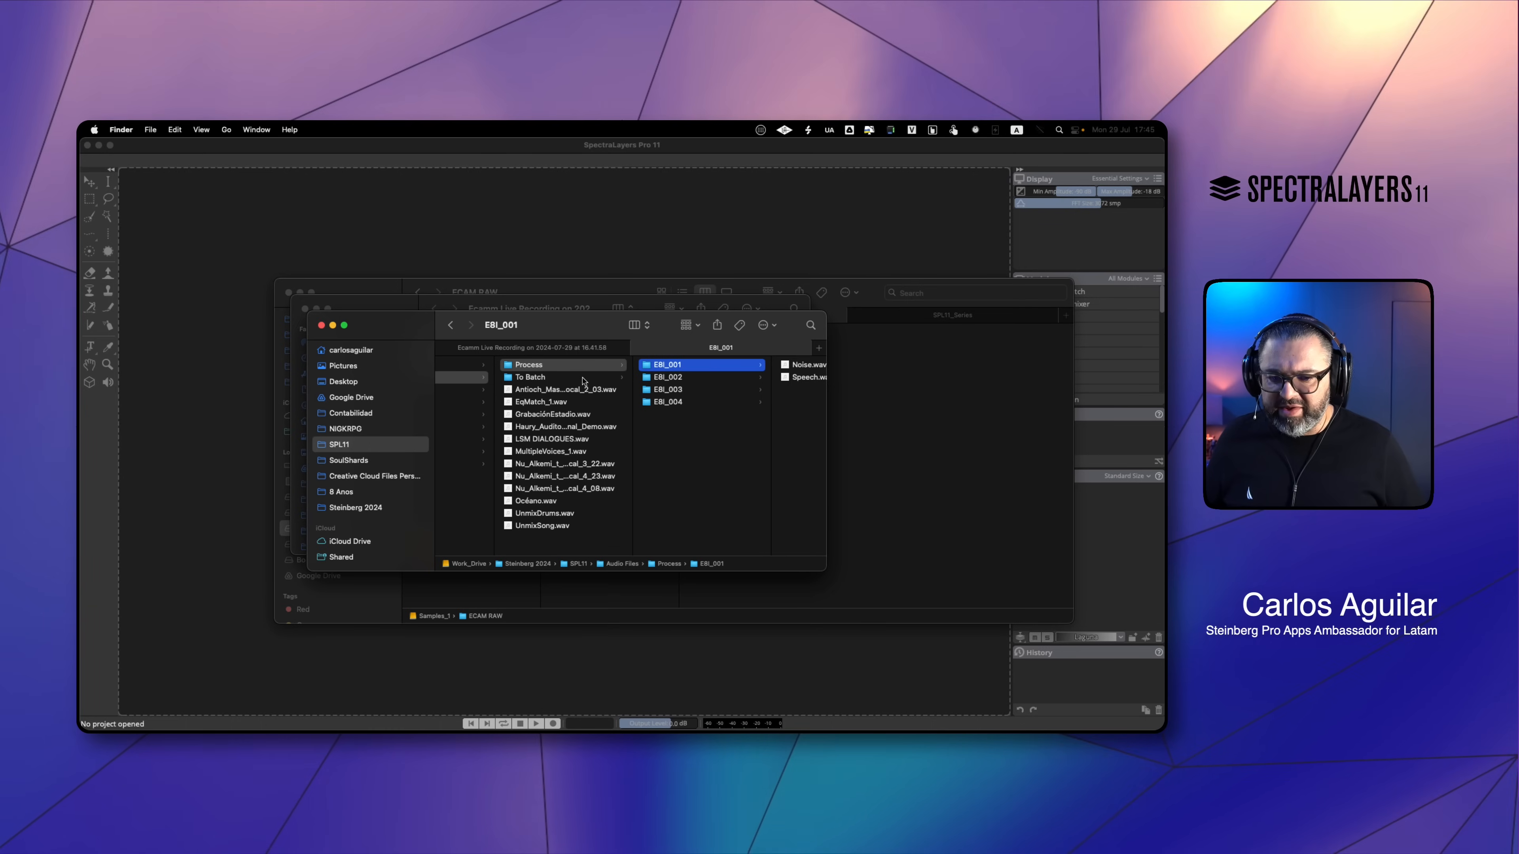
{"action": "left_click", "coordinate": [576, 377]}
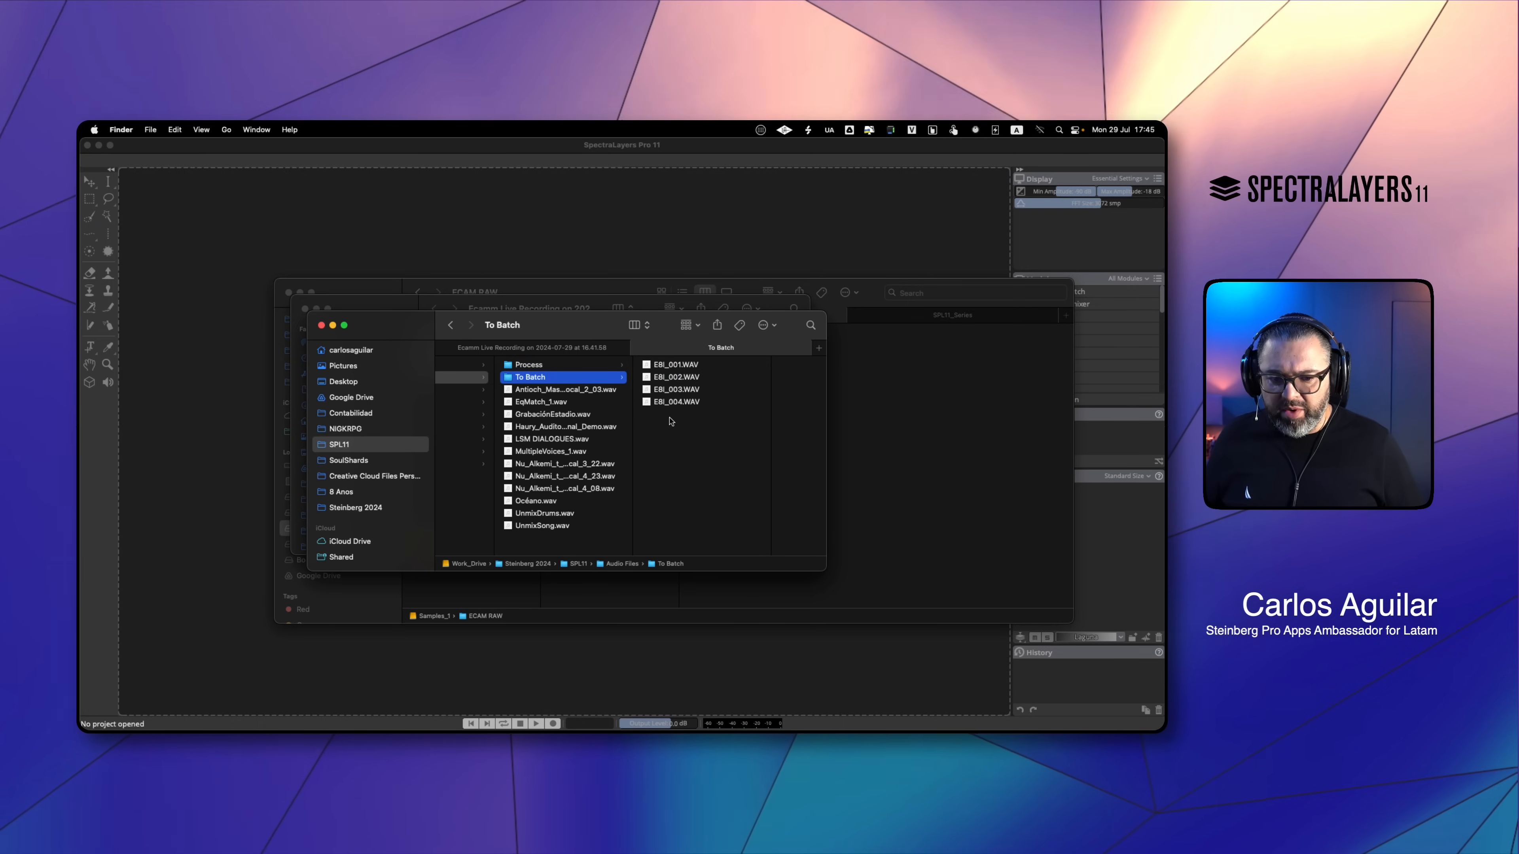
{"action": "left_click_drag", "start_coordinate": [680, 417], "coordinate": [667, 355]}
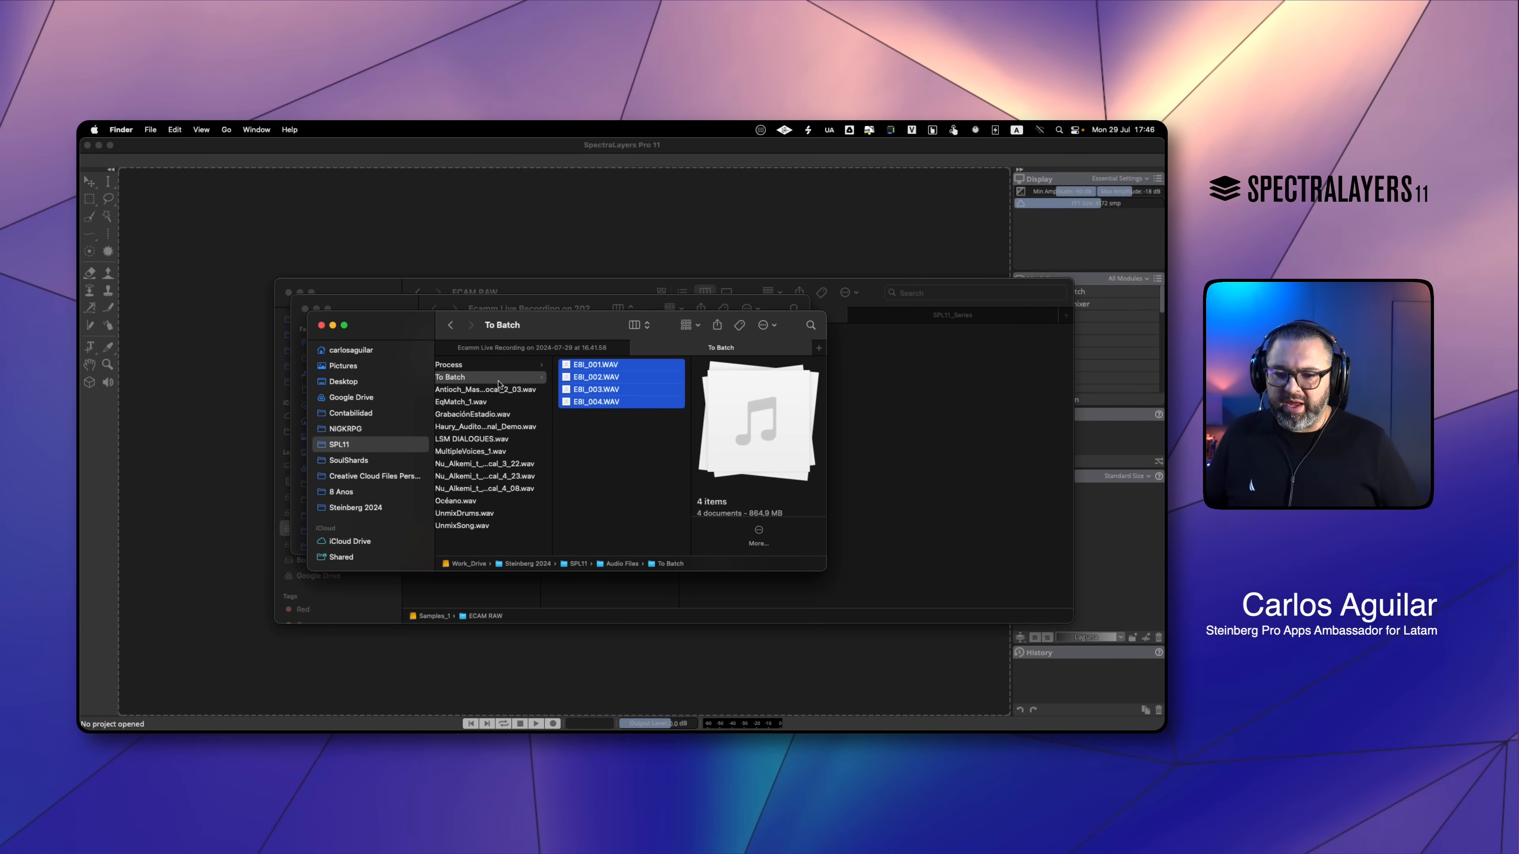
Open the EBI_001 subfolder of the Process folder and inspect the exported Noise.wav and Speech.wav files.
{"action": "left_click", "coordinate": [505, 366]}
{"action": "scroll", "coordinate": [613, 462], "scroll_direction": "left", "scroll_amount": 2}
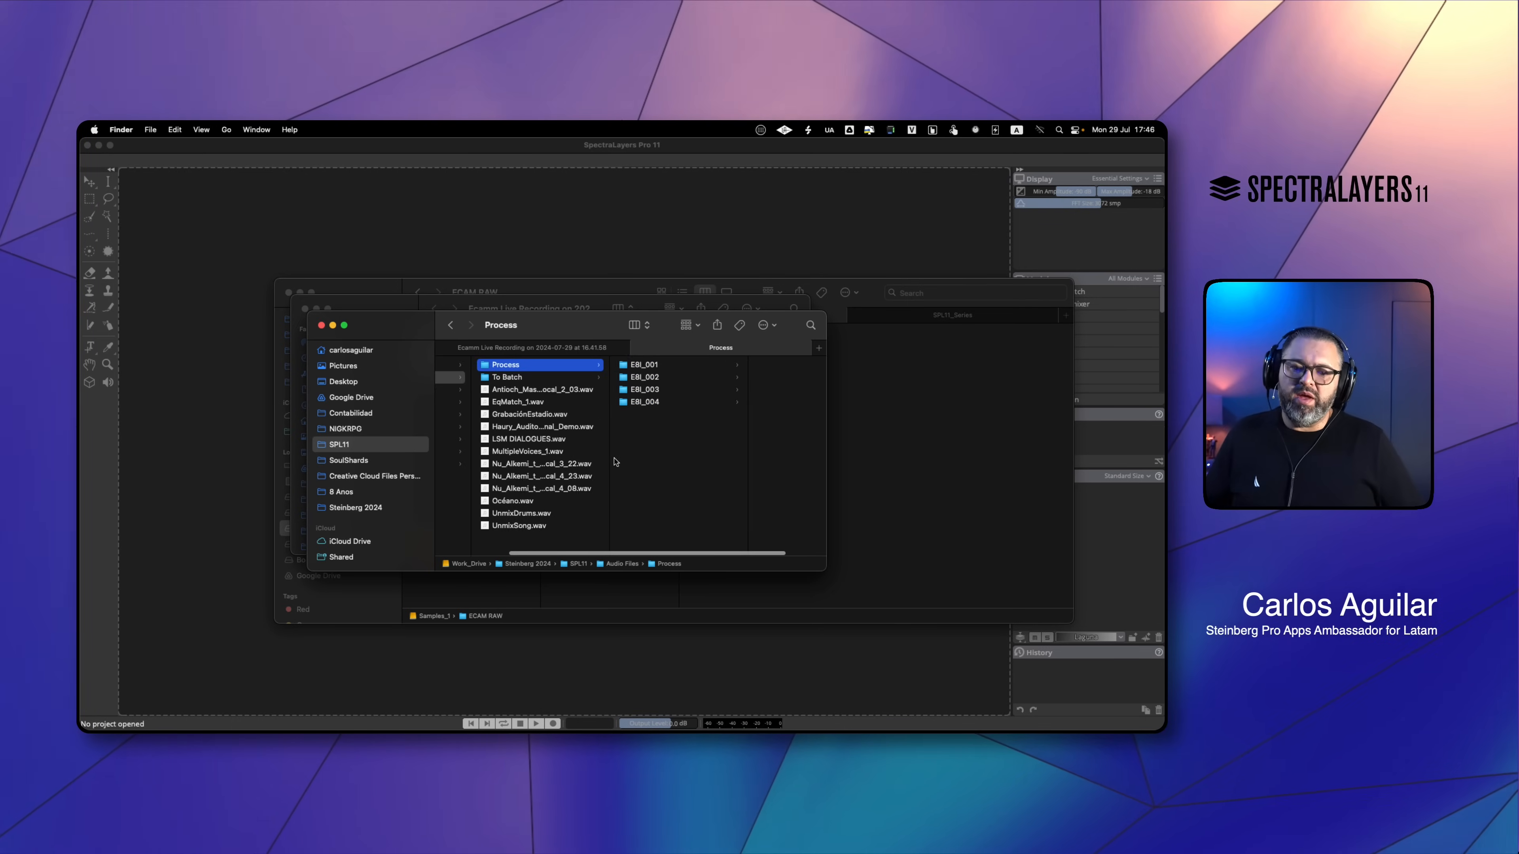
{"action": "left_click", "coordinate": [646, 364]}
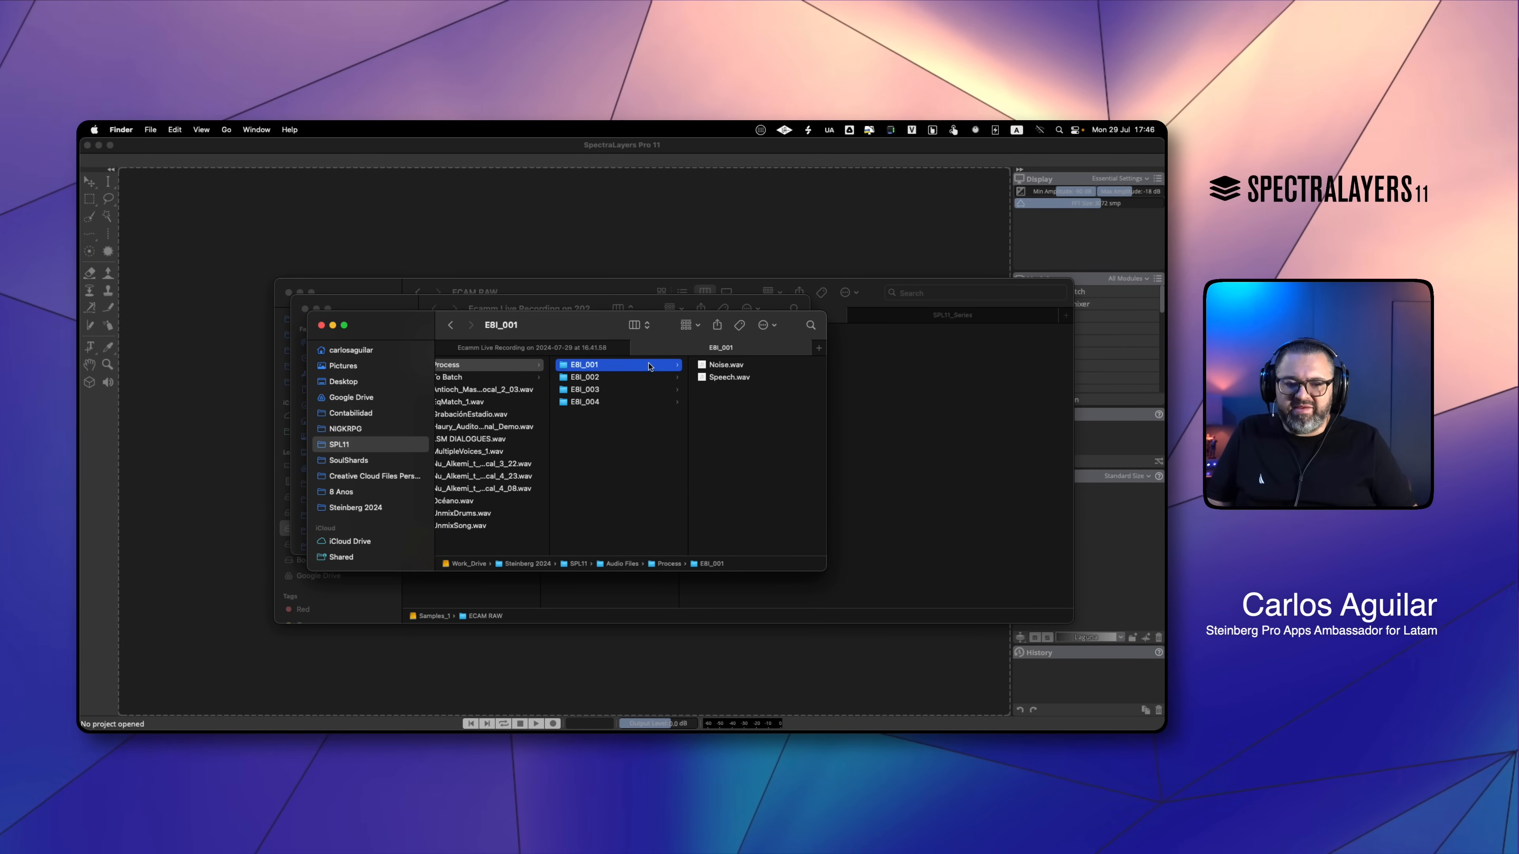
{"action": "left_click", "coordinate": [706, 367]}
{"action": "key", "text": "Down"}
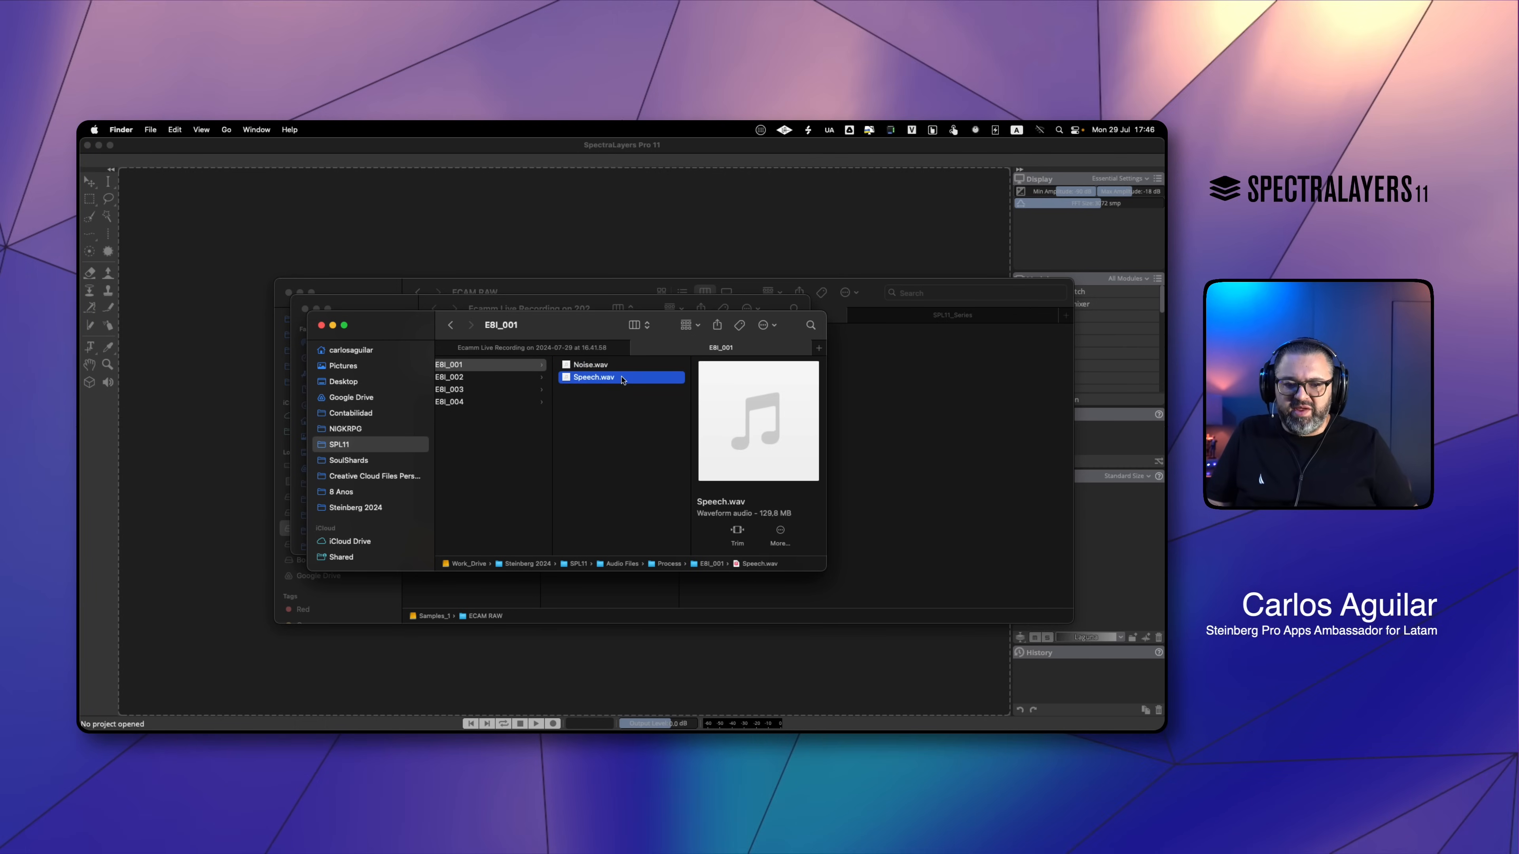
Enlarge the Finder window and briefly preview the Speech.wav file in the EBI_002 folder.
{"action": "left_click", "coordinate": [472, 377]}
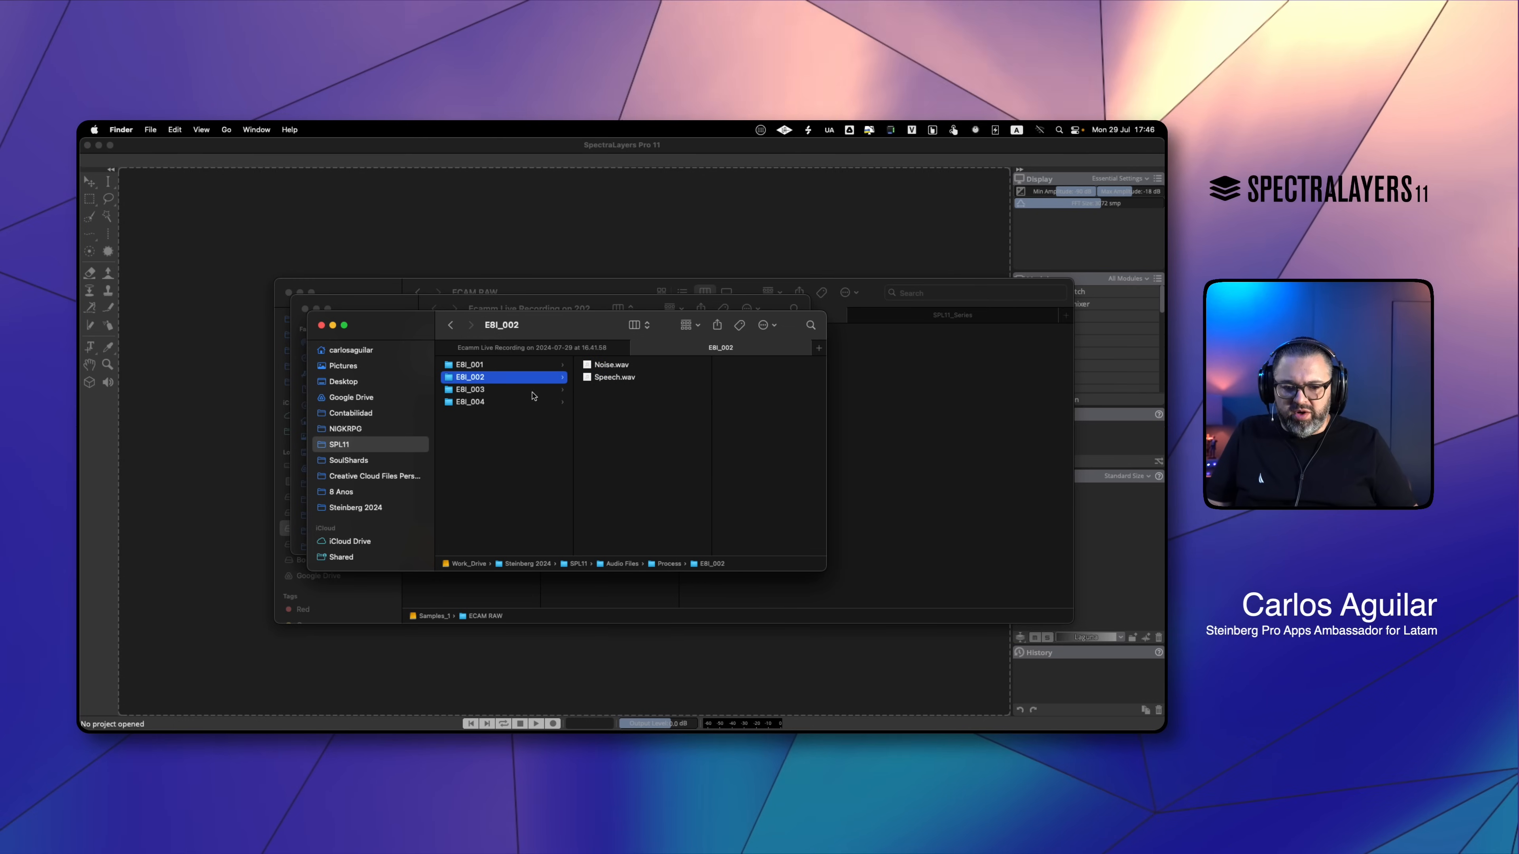
{"action": "left_click", "coordinate": [615, 377]}
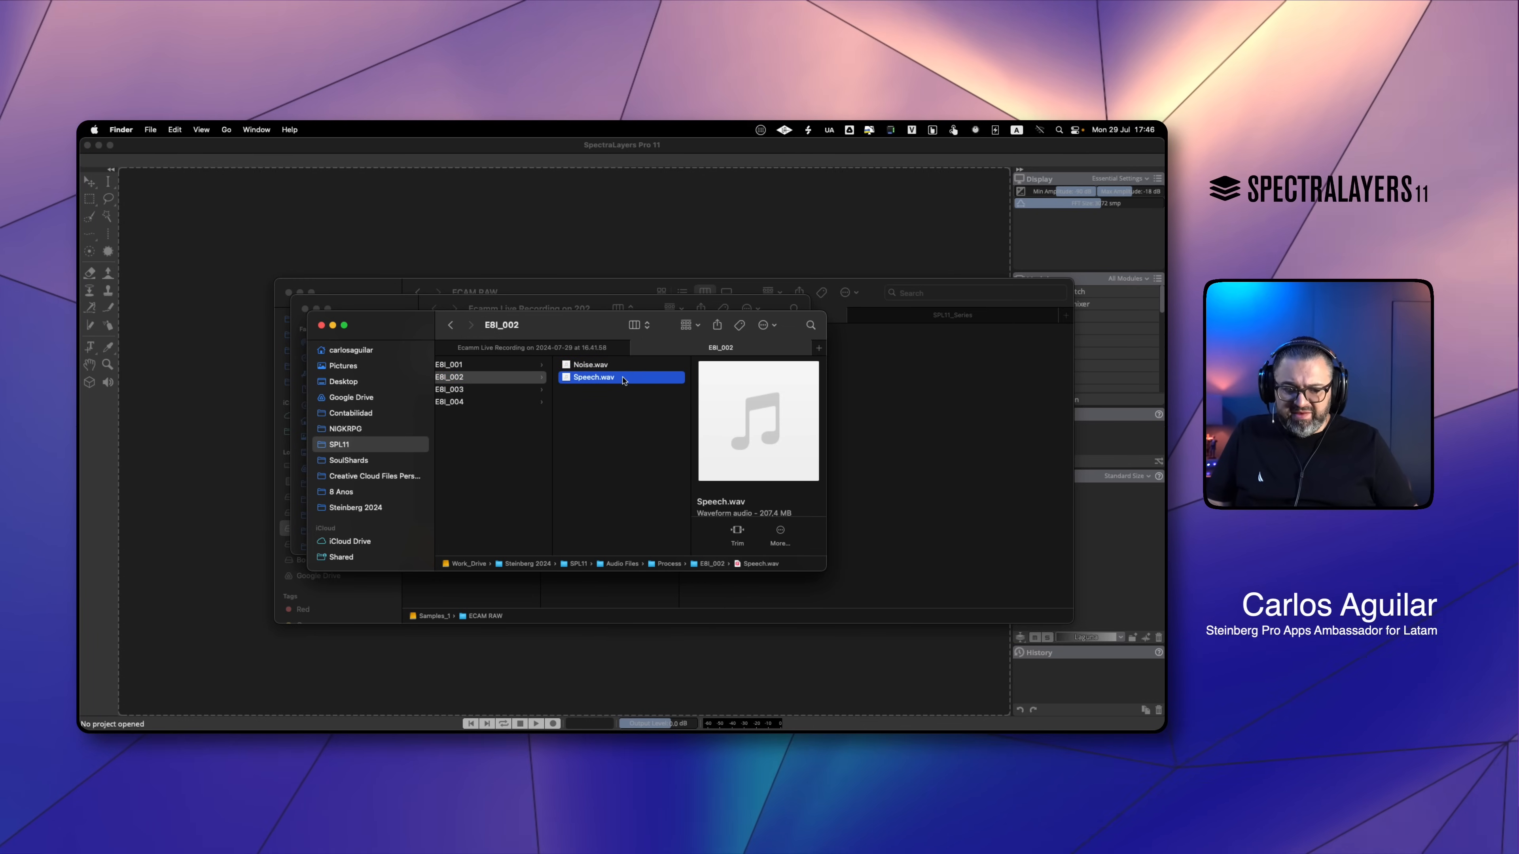
{"action": "scroll", "coordinate": [600, 405], "scroll_direction": "left", "scroll_amount": 2}
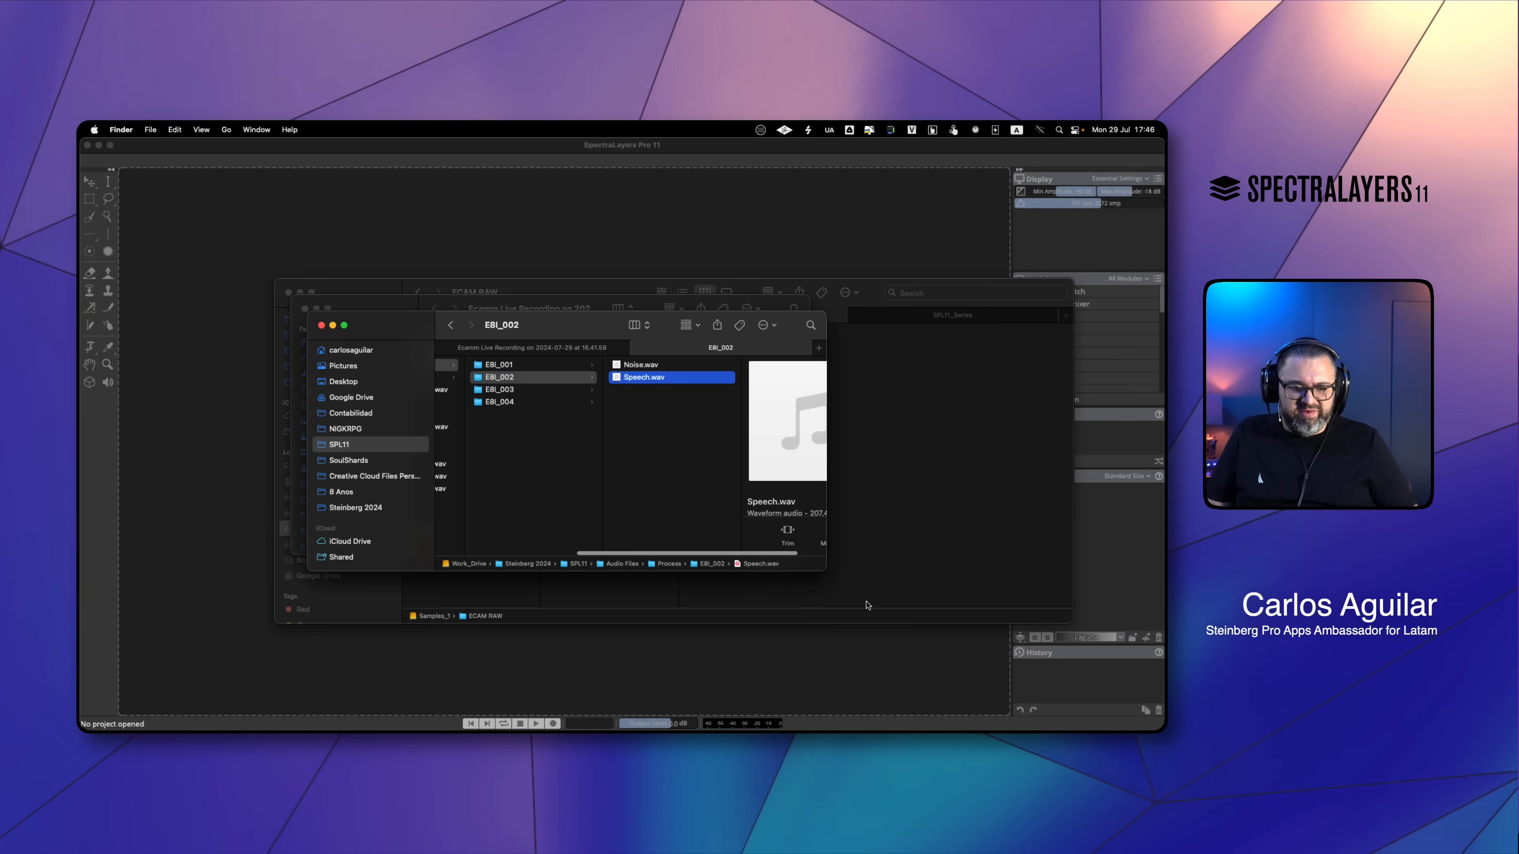
{"action": "left_click_drag", "start_coordinate": [819, 569], "coordinate": [885, 644]}
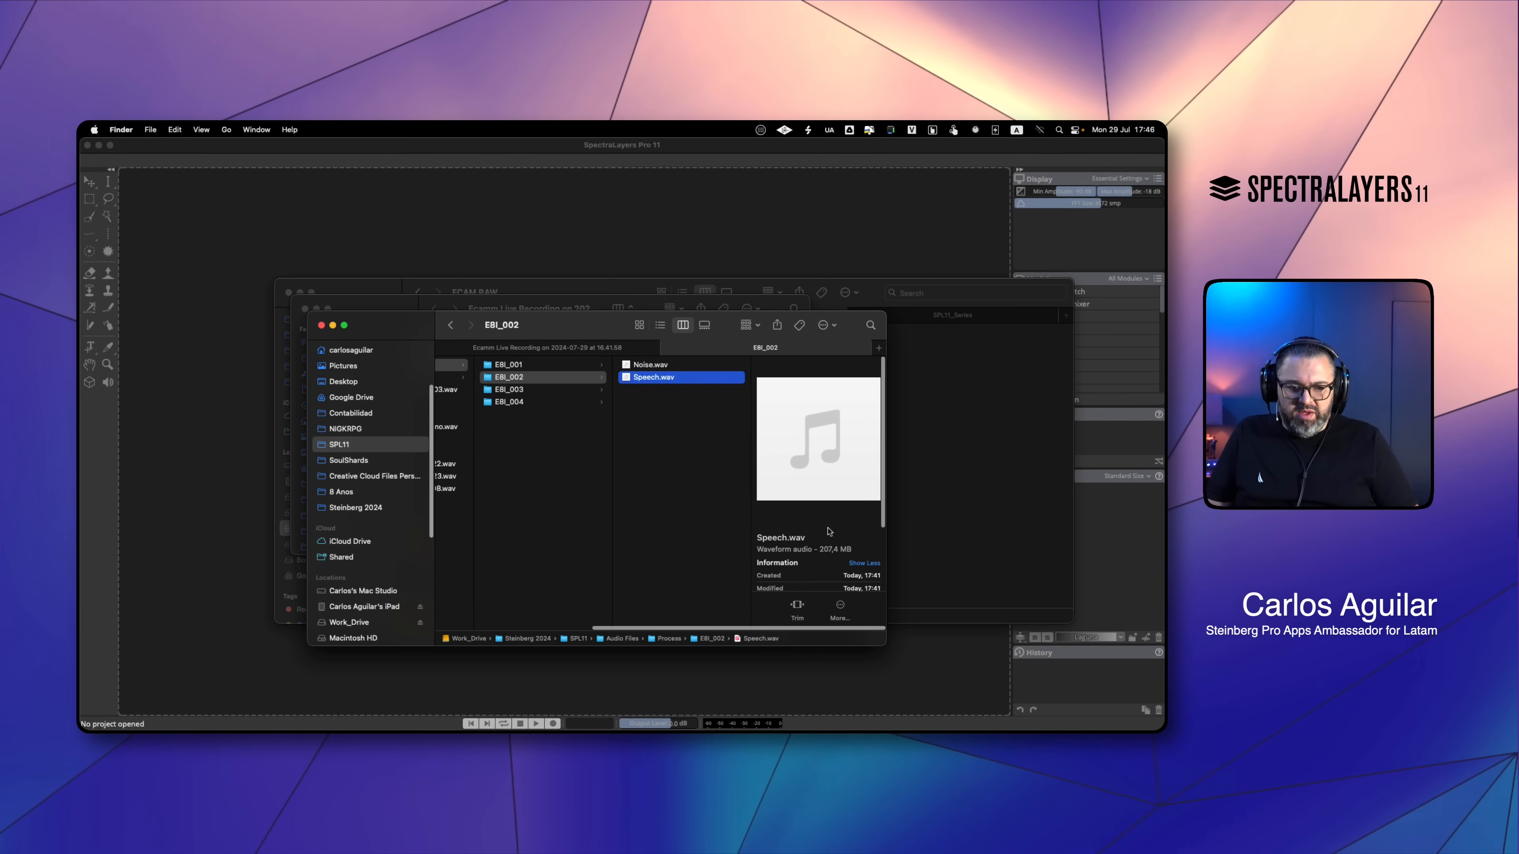
{"action": "mouse_move", "coordinate": [824, 486]}
{"action": "key", "text": "space"}
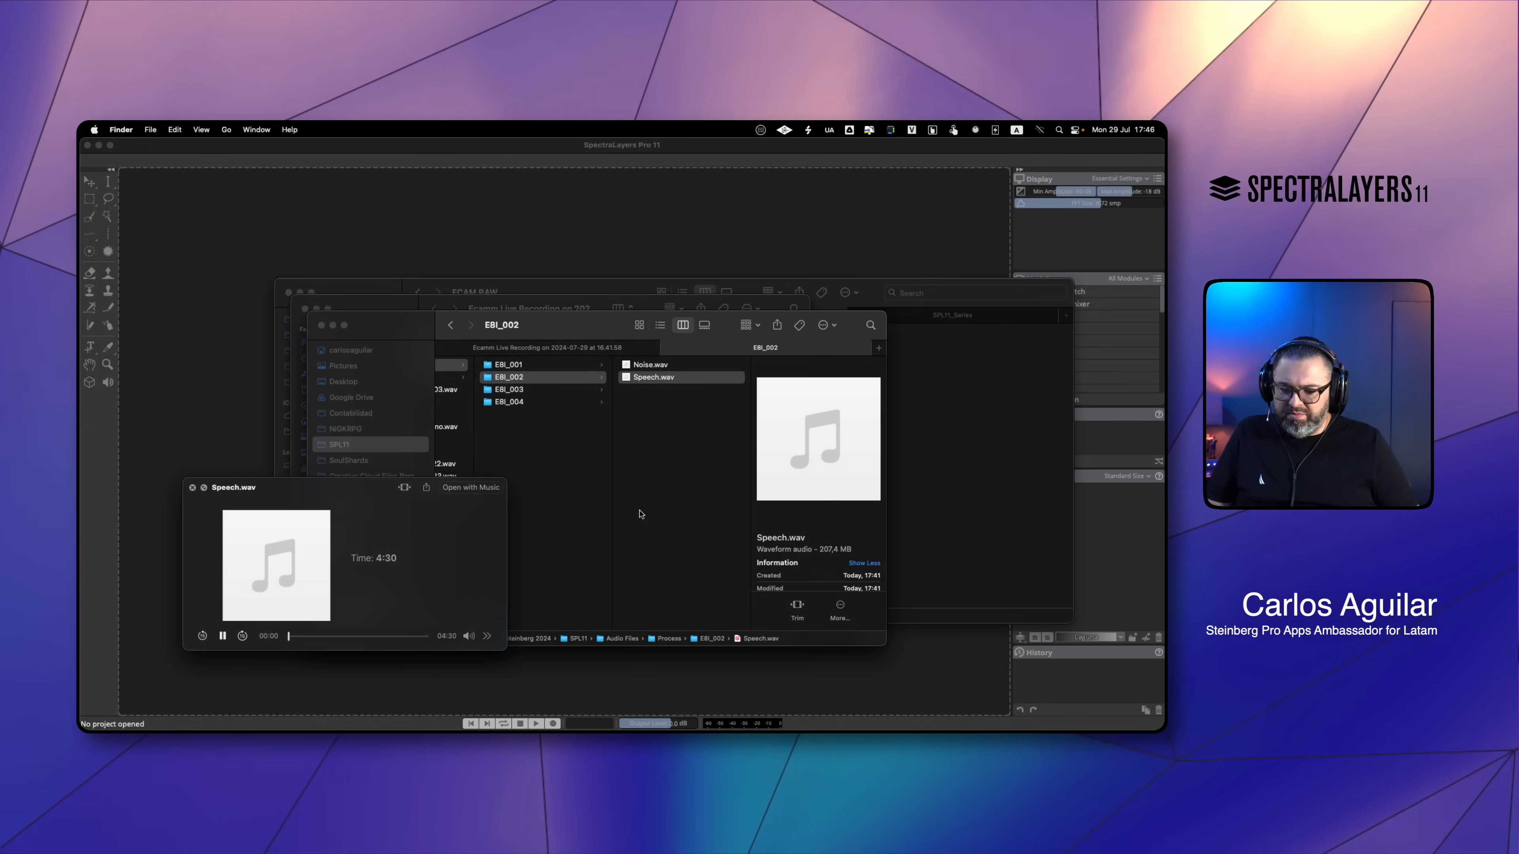
{"action": "key", "text": "space"}
Preview the Speech.wav file in the EBI_001 folder, skipping playback to about 1:30, and close the preview.
{"action": "left_click", "coordinate": [578, 367]}
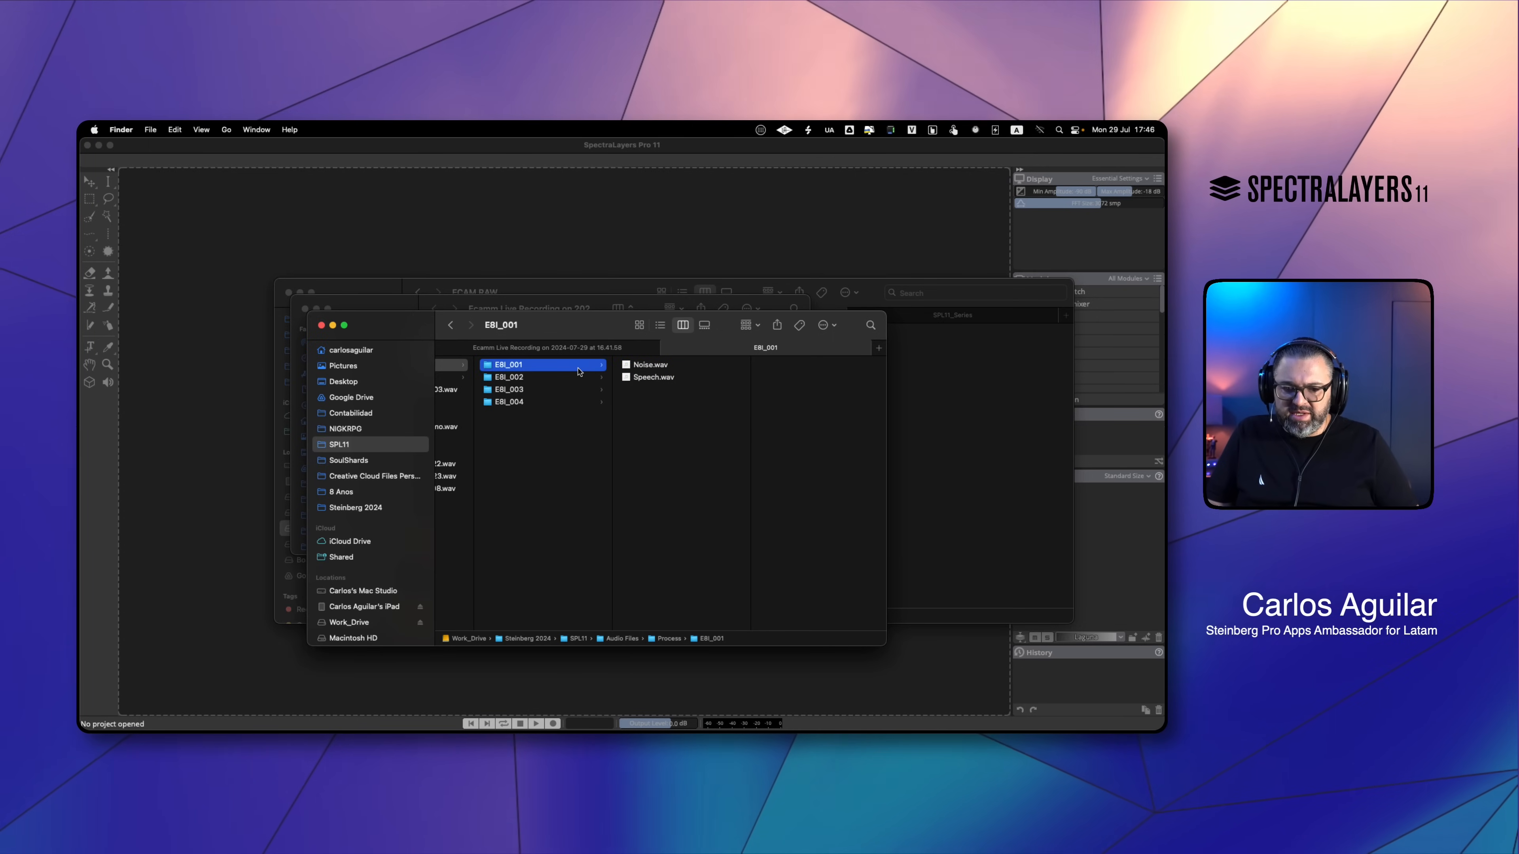
{"action": "key", "text": "space"}
{"action": "key", "text": "space"}
{"action": "left_click", "coordinate": [658, 378]}
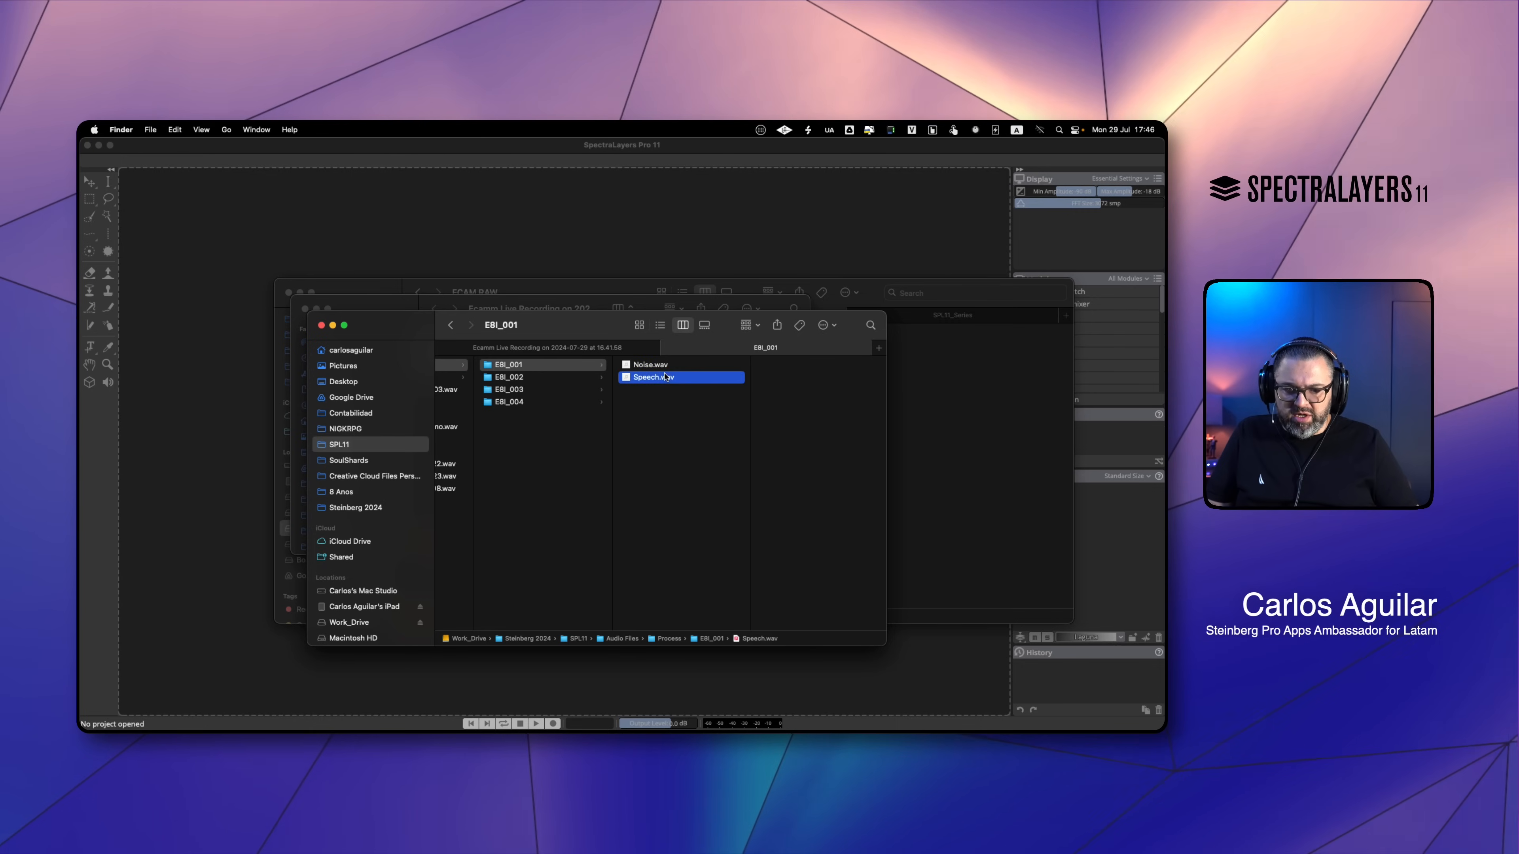
{"action": "key", "text": "space"}
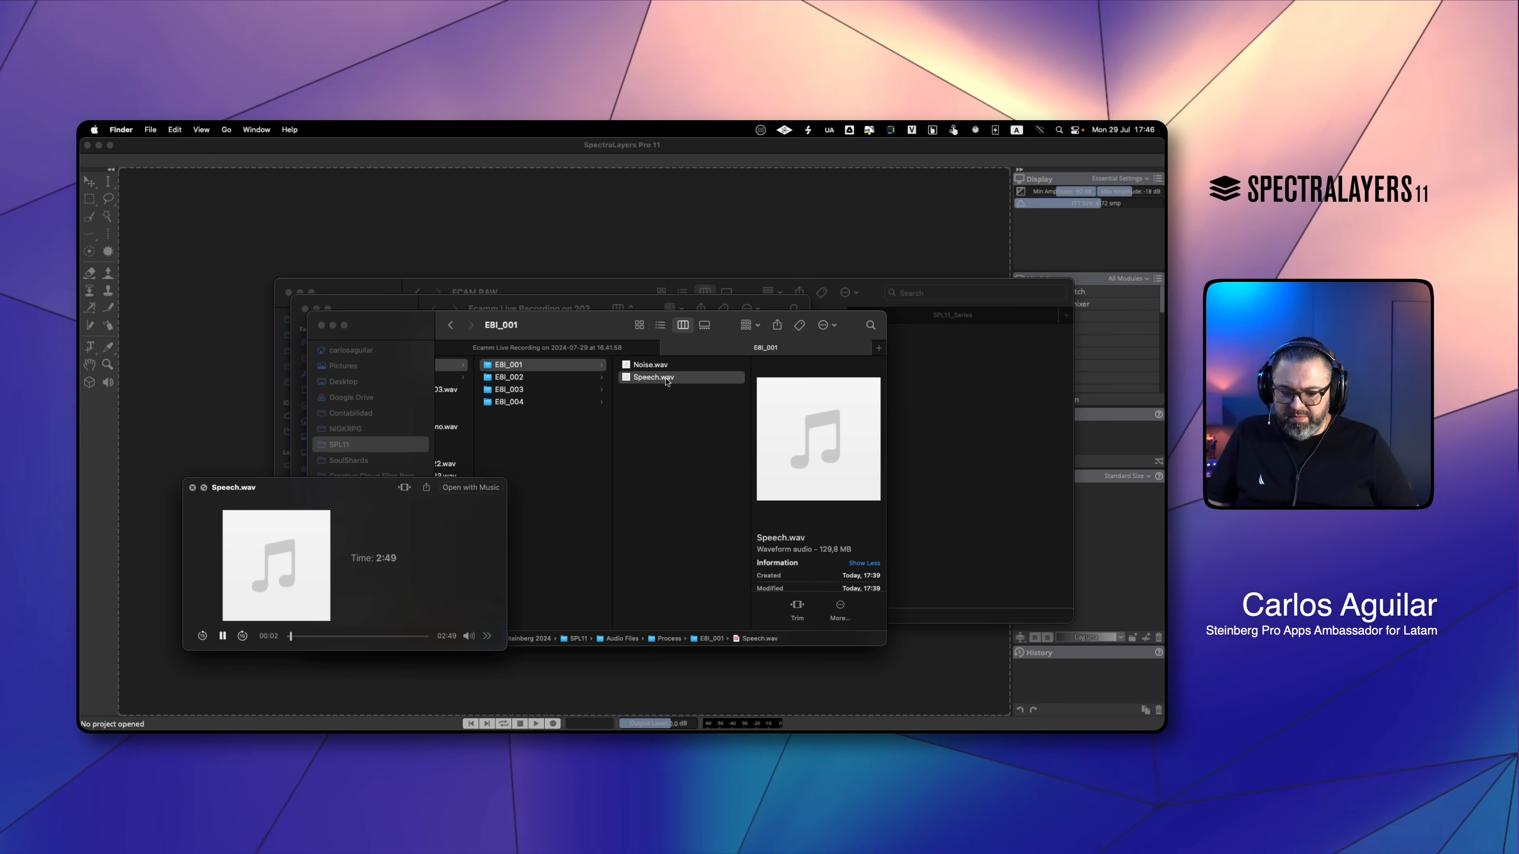
{"action": "left_click", "coordinate": [362, 636]}
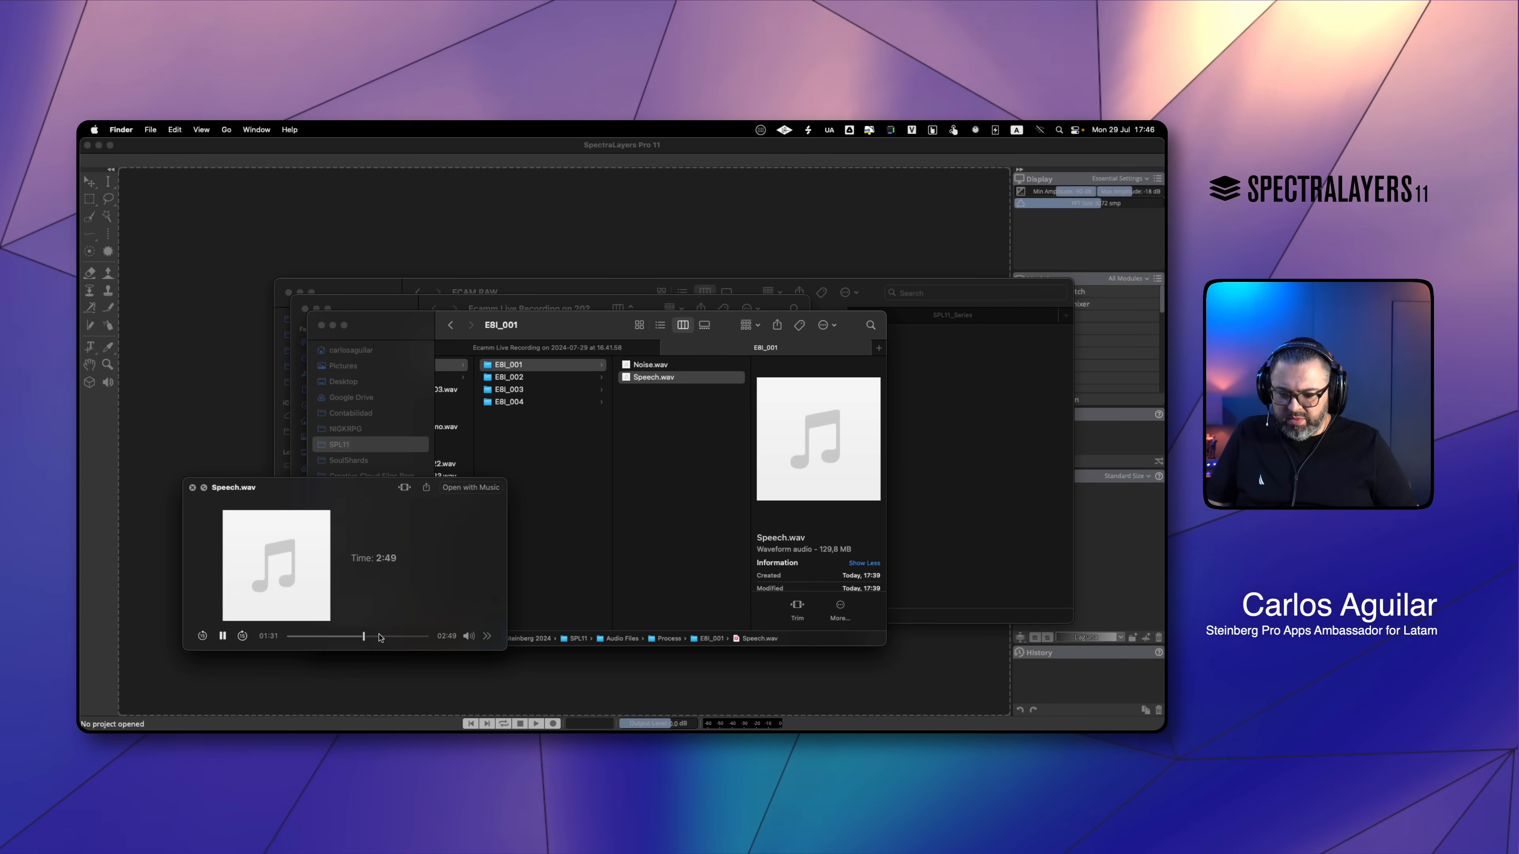
{"action": "key", "text": "space"}
Browse down to the EBI_004 folder, look at its exported Noise.wav file, and return to the folder.
{"action": "key", "text": "Left"}
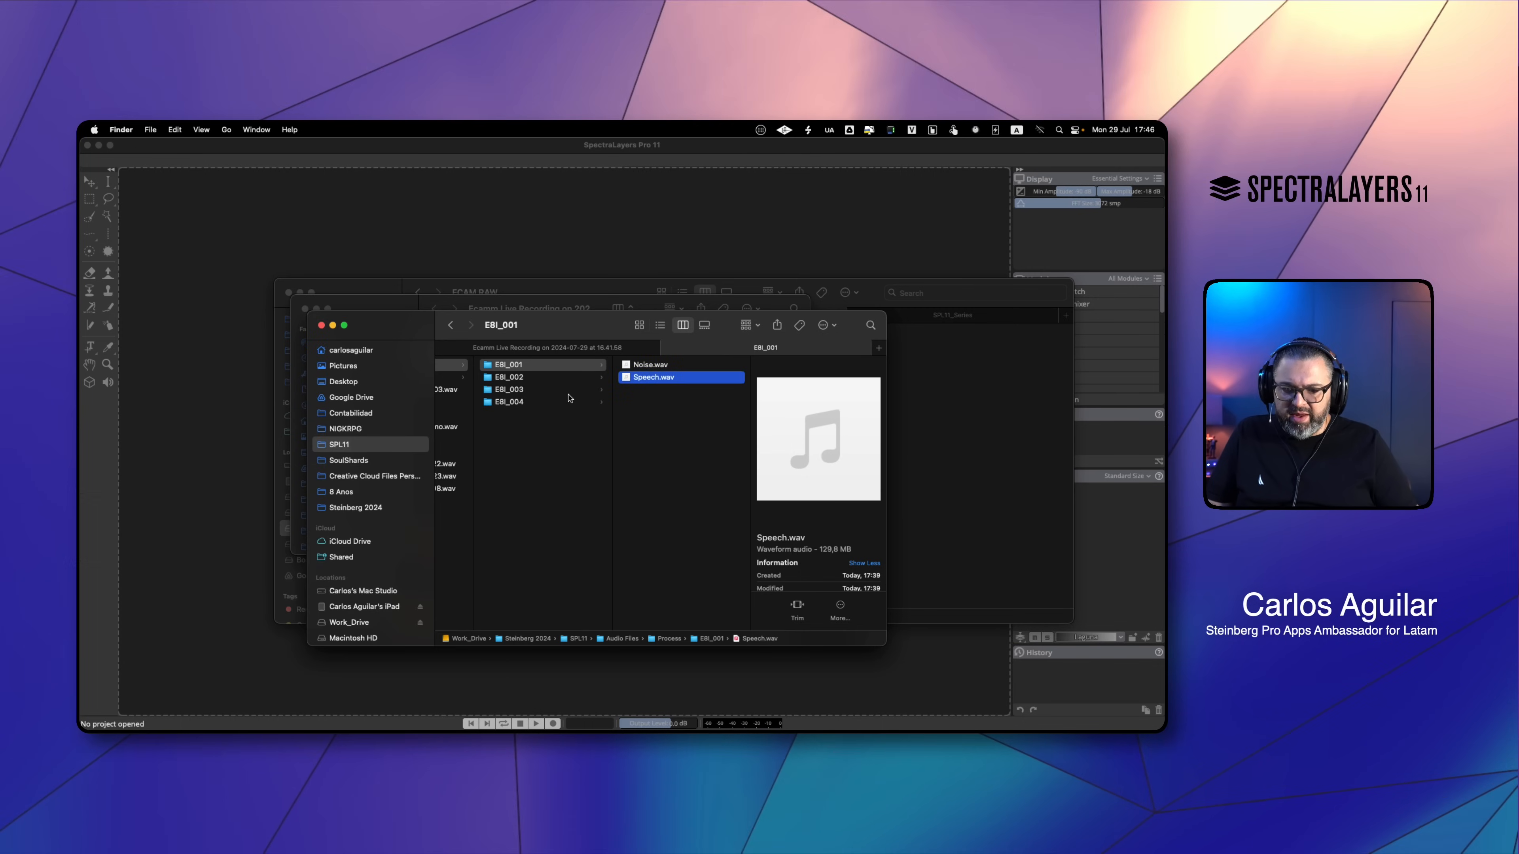
{"action": "key", "text": "Down"}
{"action": "key", "text": "Down"}
{"action": "key", "text": "Down"}
{"action": "key", "text": "Right"}
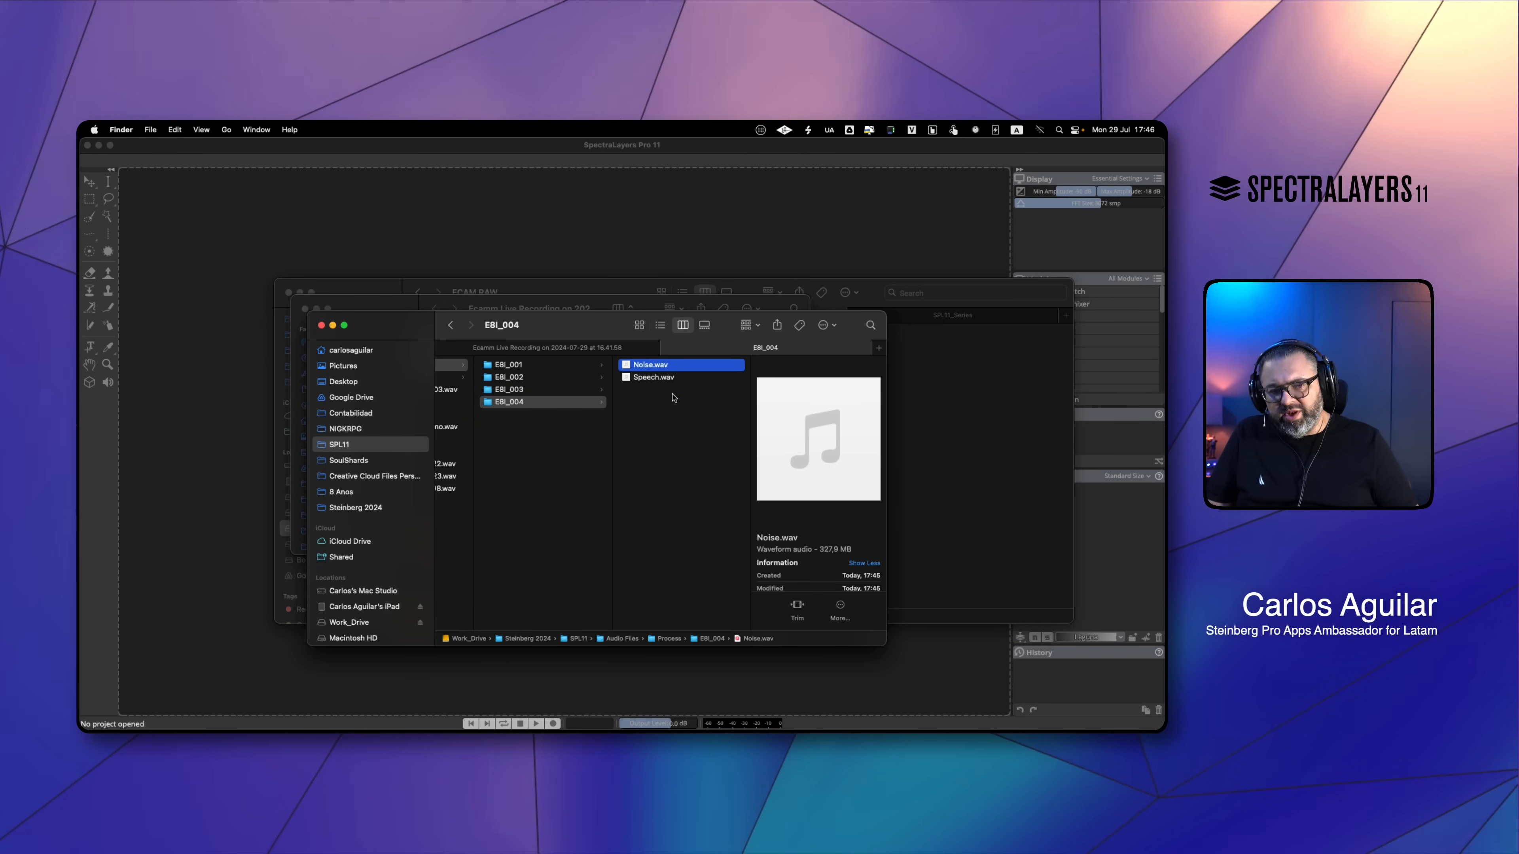
{"action": "key", "text": "Left"}
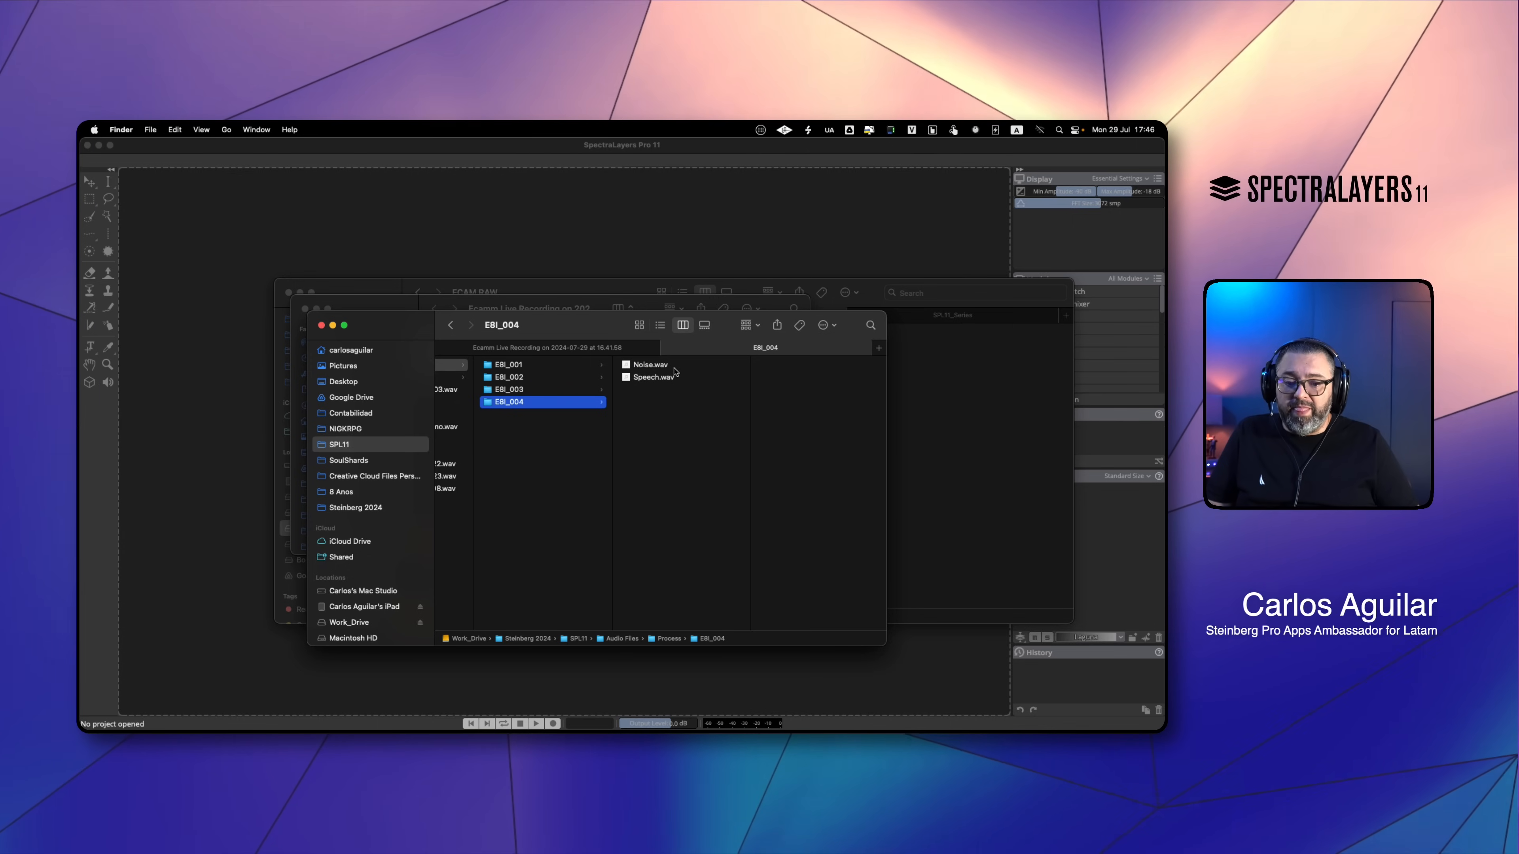